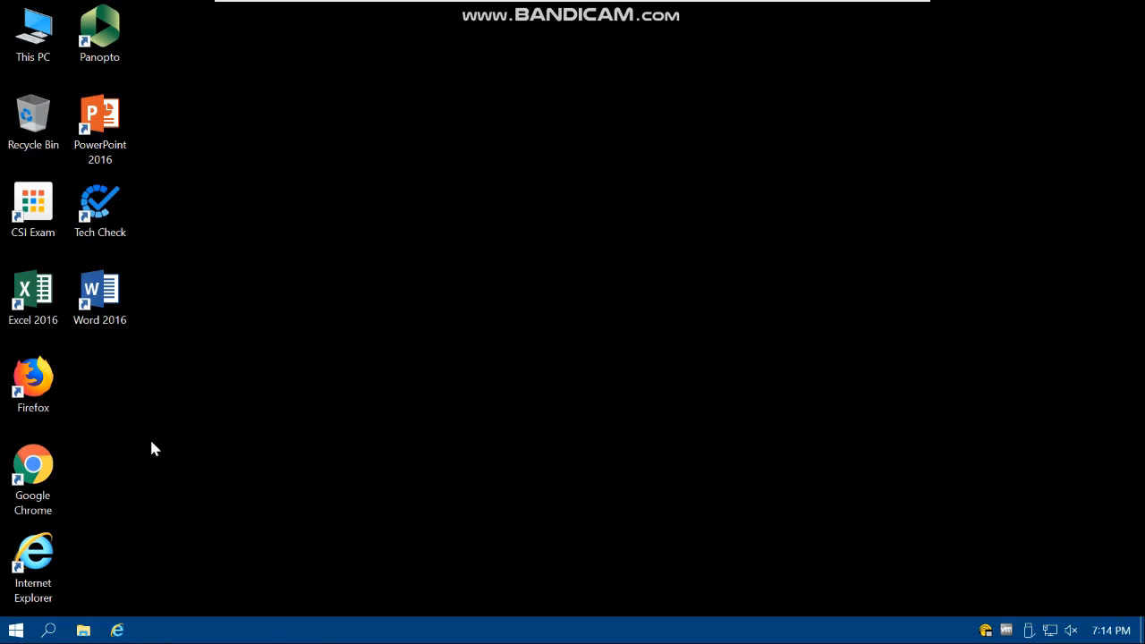
Step: Open Google Chrome, search for tiger/line, and open the Census Bureau's TIGER/Line Shapefiles page
double_click(33, 467)
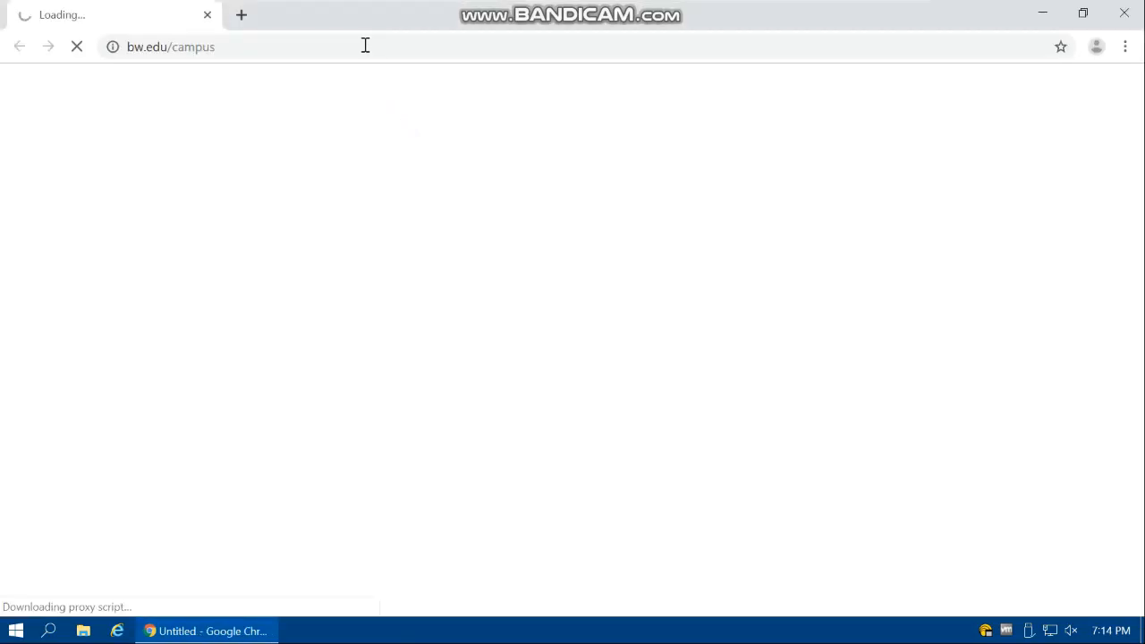
left_click(365, 45)
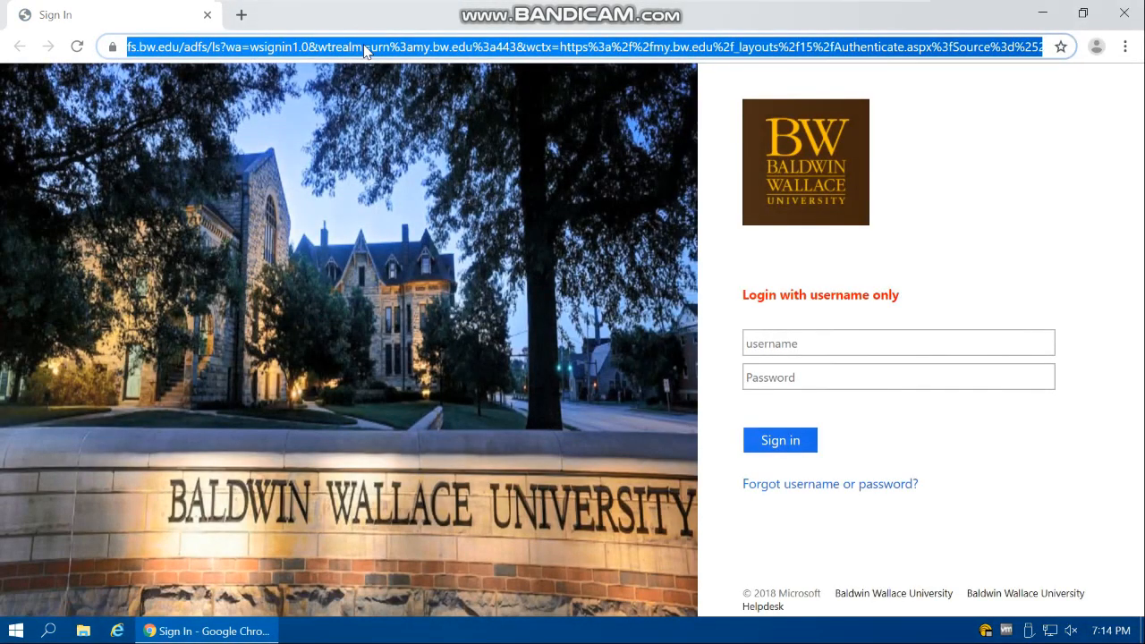
type("tiger/l")
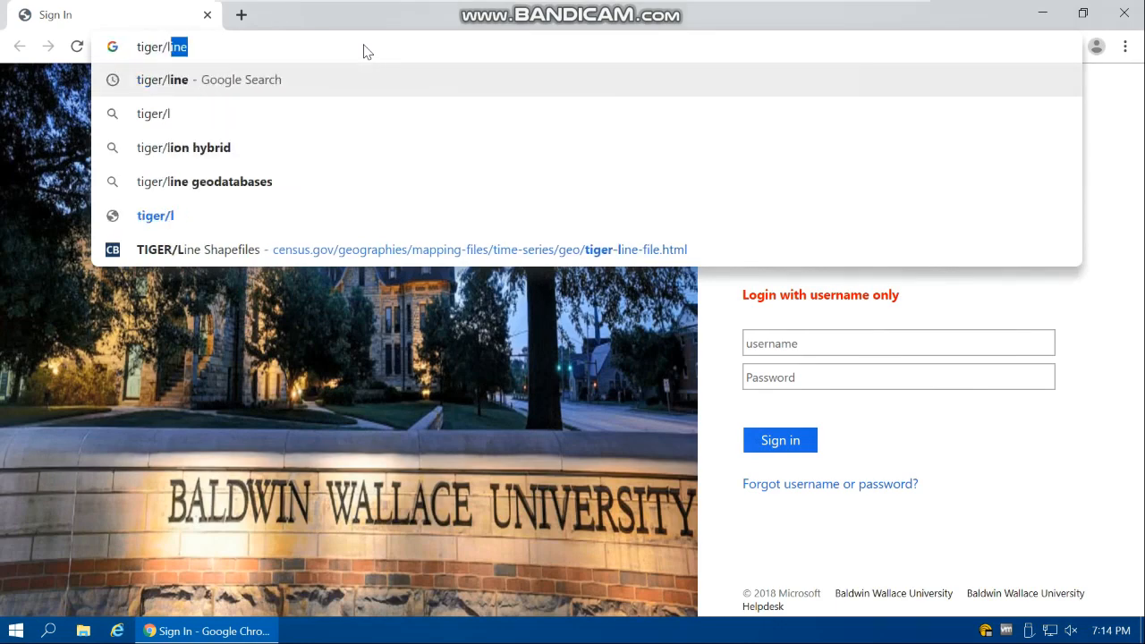
type("ine")
key("Return")
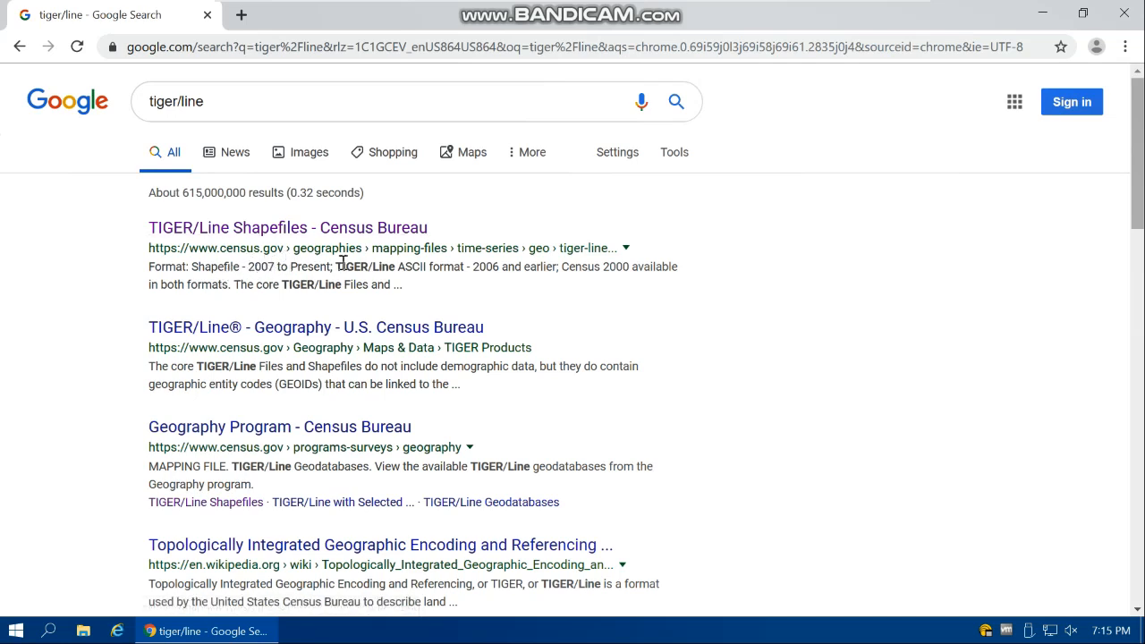
left_click(361, 229)
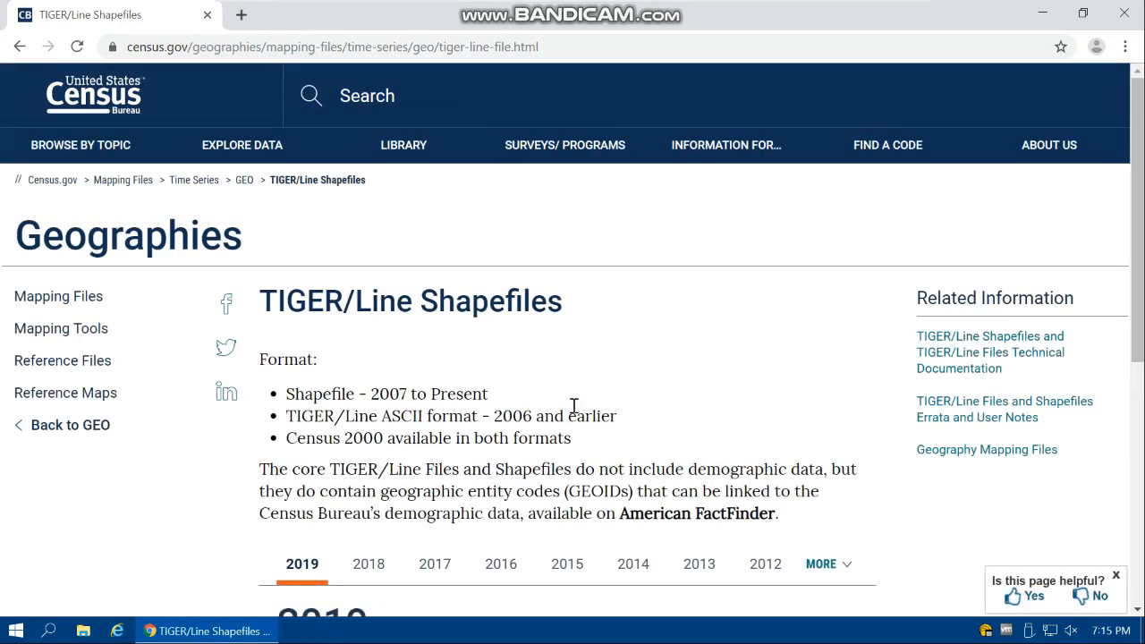
Step: Read the TIGER/Line Shapefiles page's format and year coverage and its note on where demographic data is available
scroll(574, 406, "down", 1)
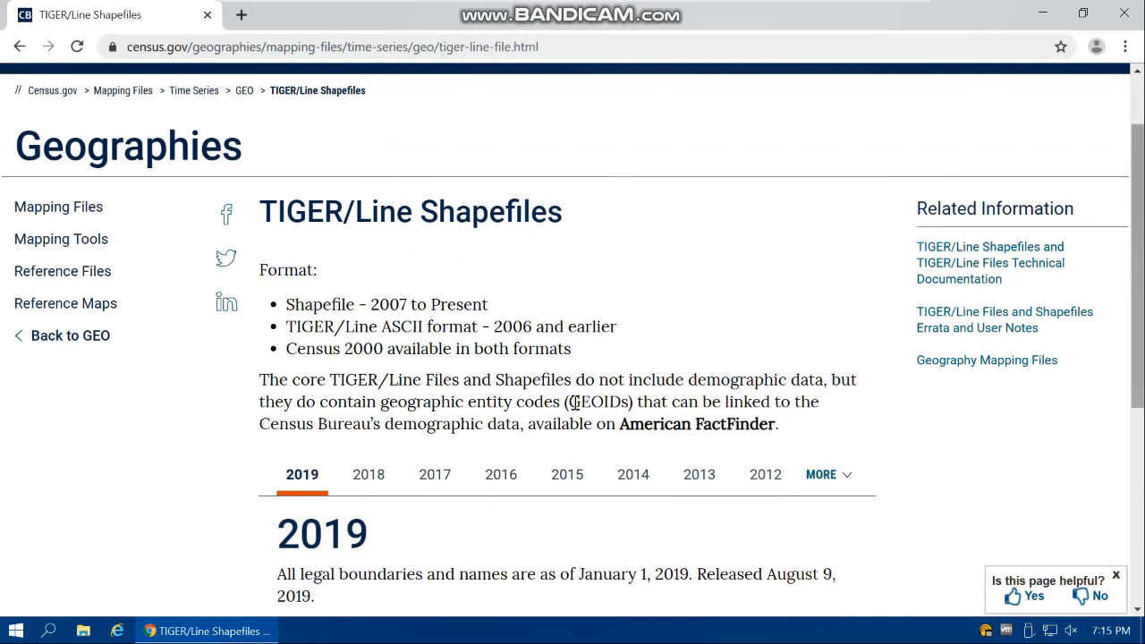
scroll(223, 256, "up", 1)
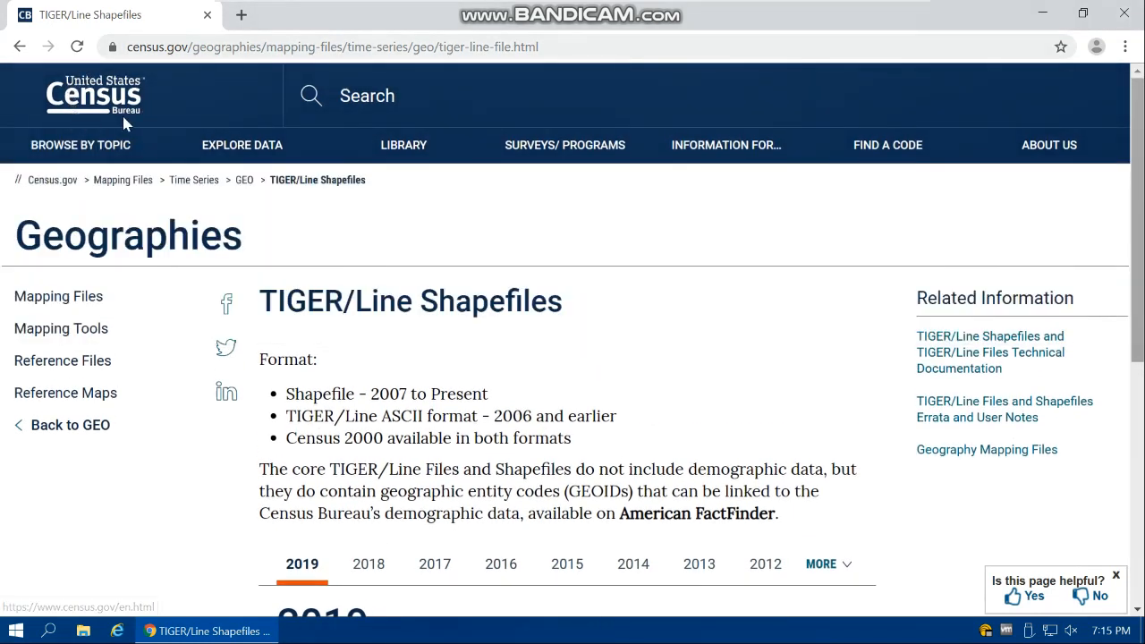
scroll(310, 348, "down", 1)
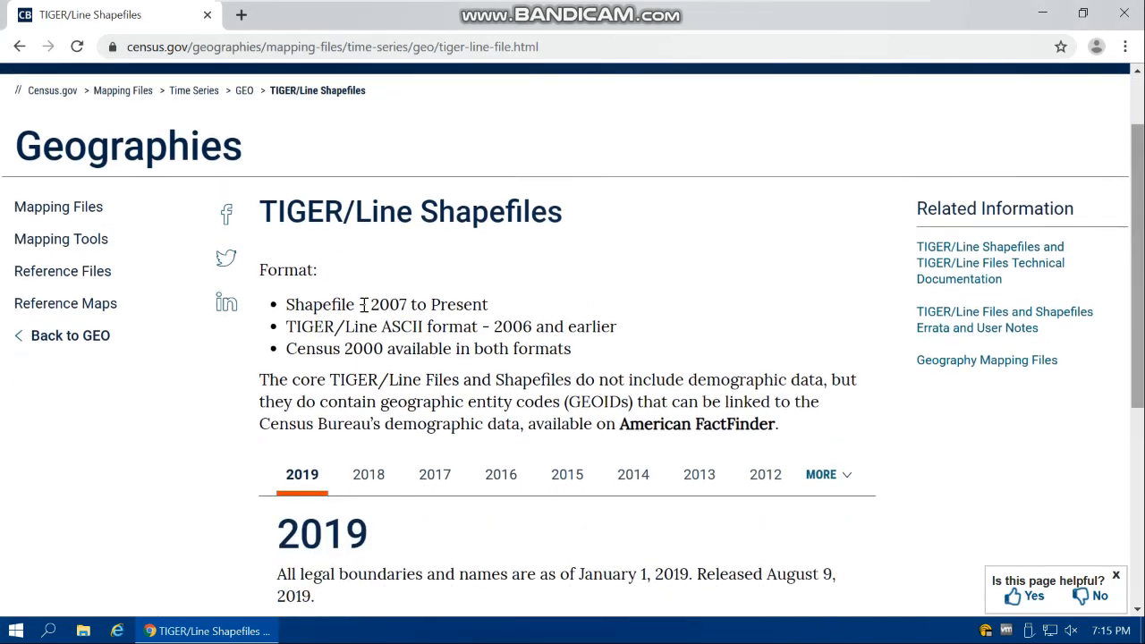
left_click_drag(360, 305, 513, 315)
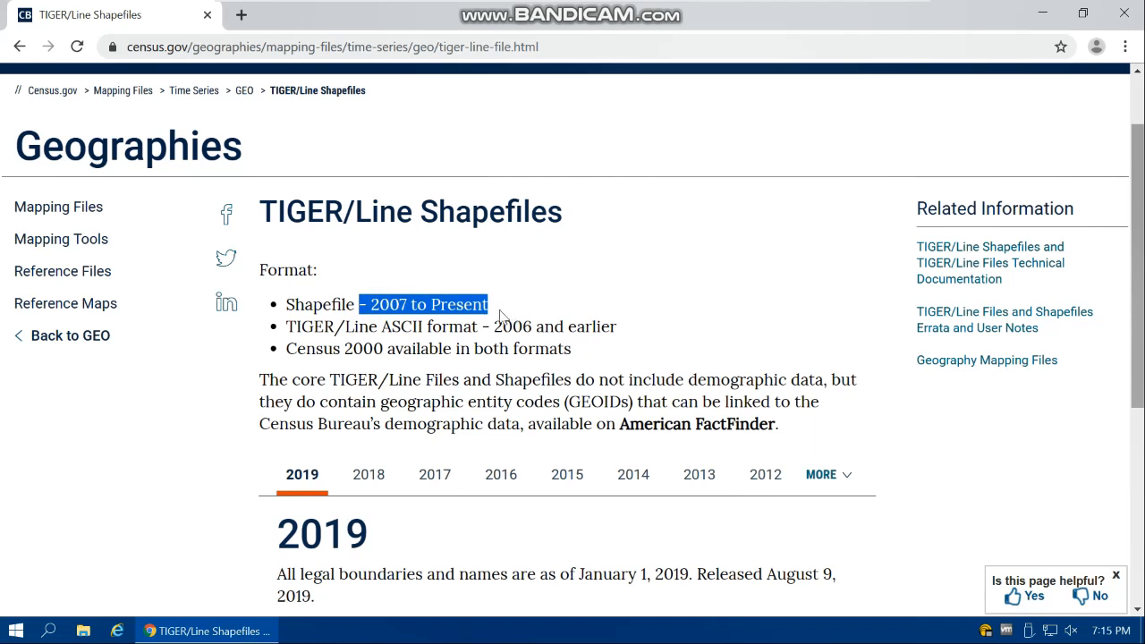
left_click_drag(383, 327, 524, 327)
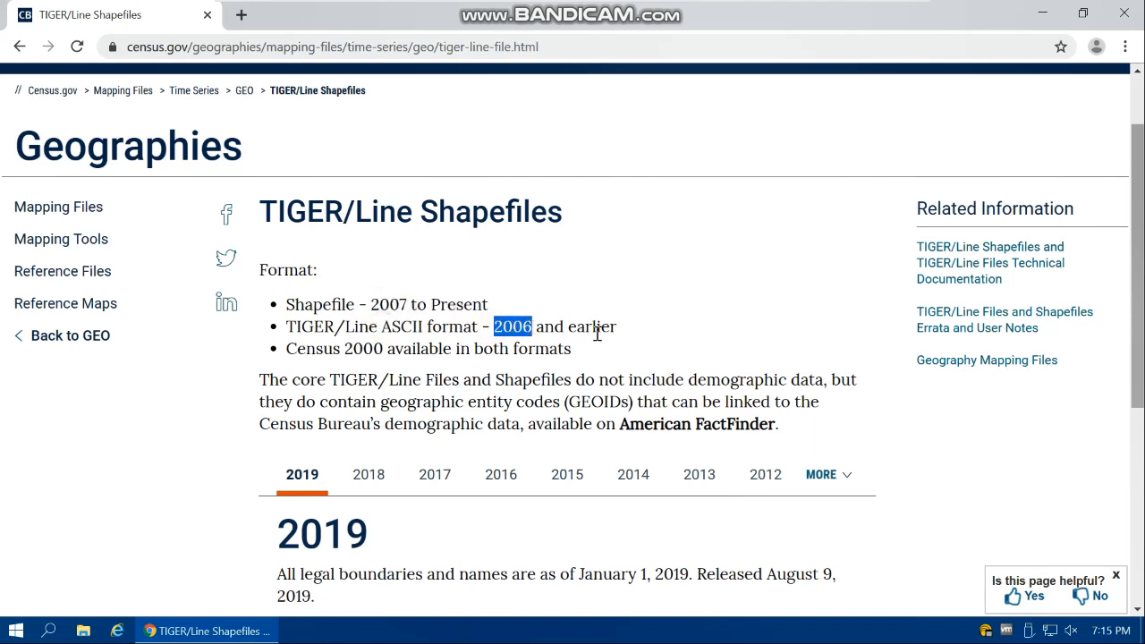
left_click_drag(618, 327, 511, 327)
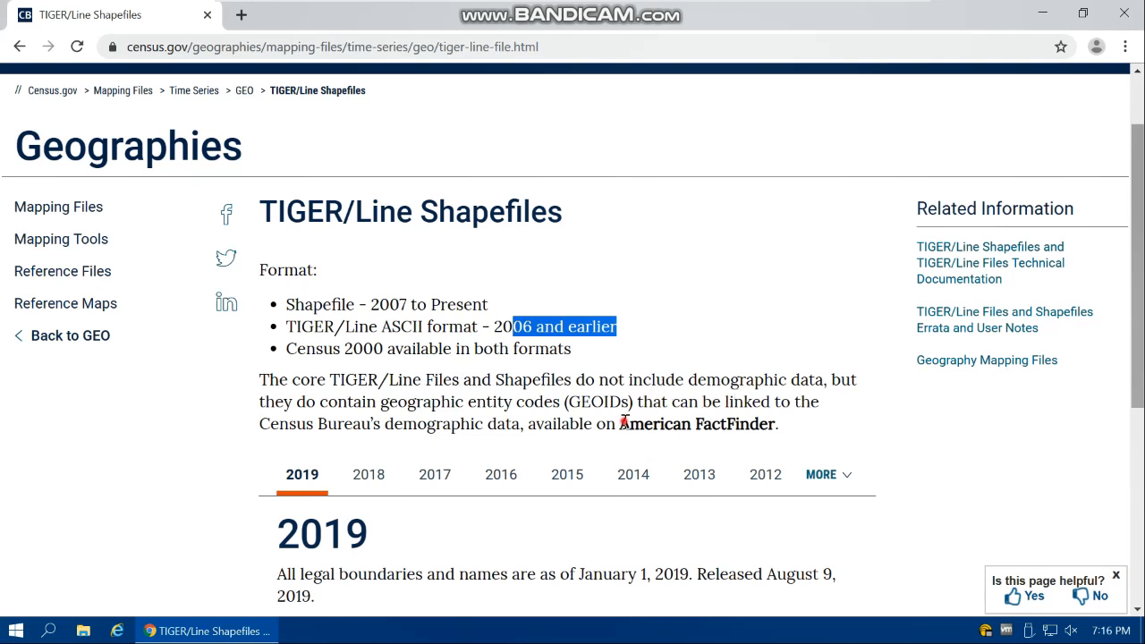
left_click_drag(619, 423, 777, 422)
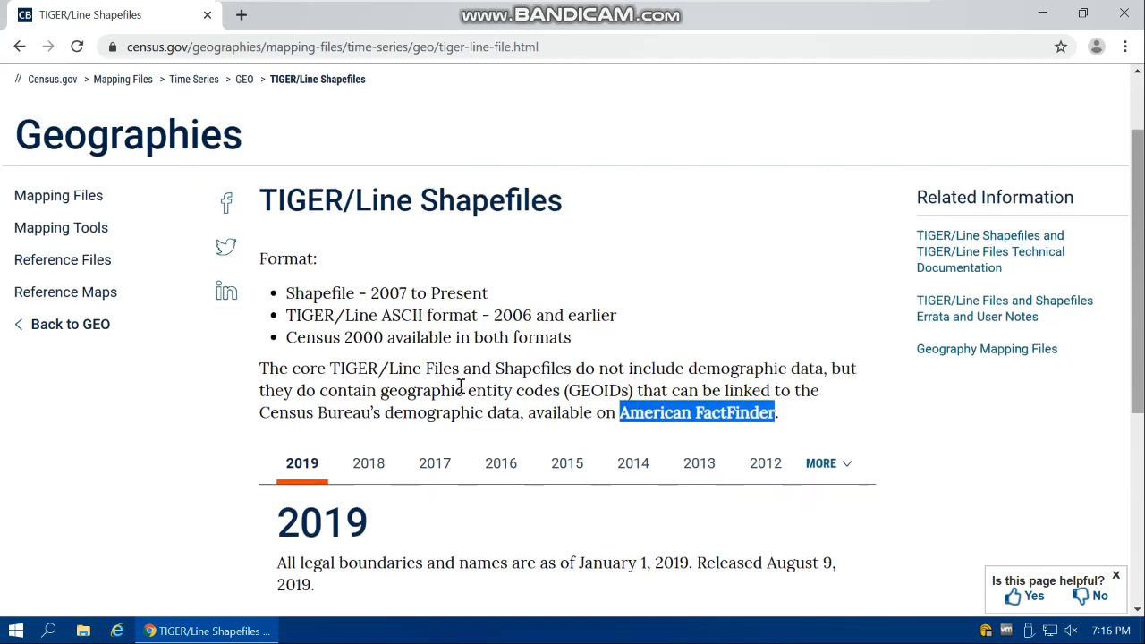
Step: Switch the TIGER/Line Shapefiles page from the 2019 release to the 2018 release
scroll(483, 358, "down", 2)
left_click_drag(301, 356, 371, 357)
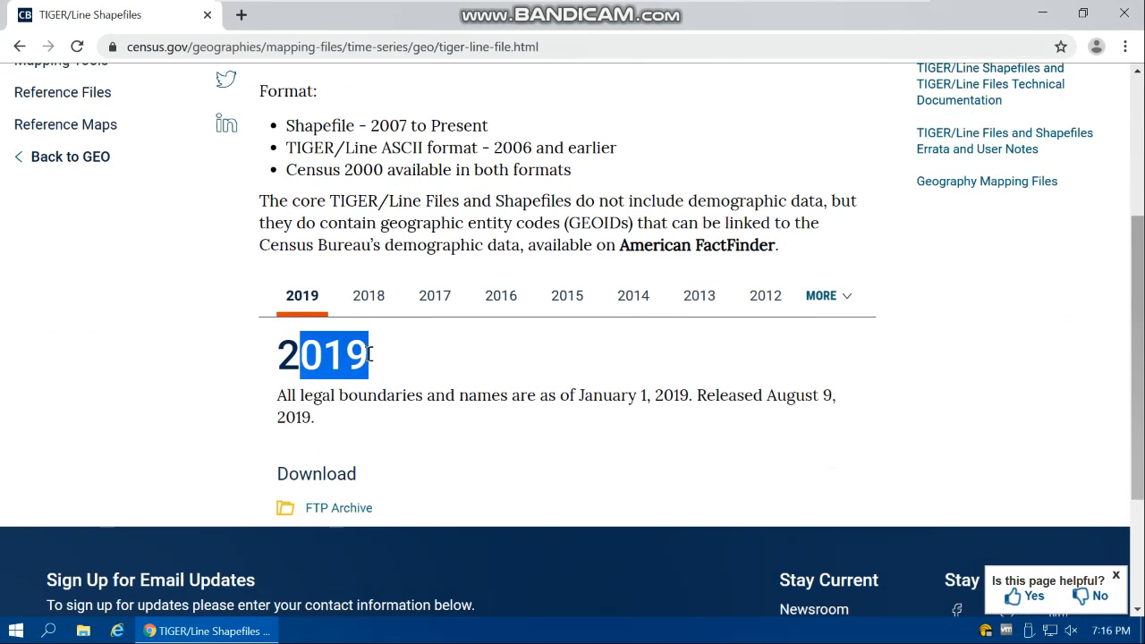
left_click(318, 349)
left_click(368, 298)
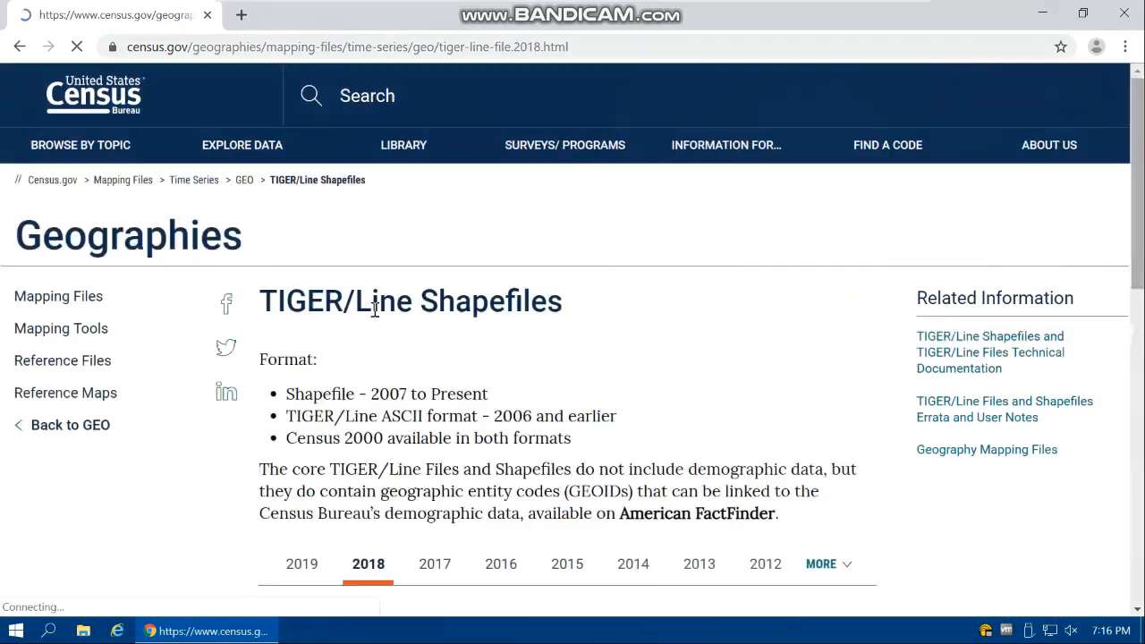
Step: Open the Web Interface download option for the 2018 TIGER/Line Shapefiles
scroll(372, 331, "down", 3)
scroll(376, 358, "down", 3)
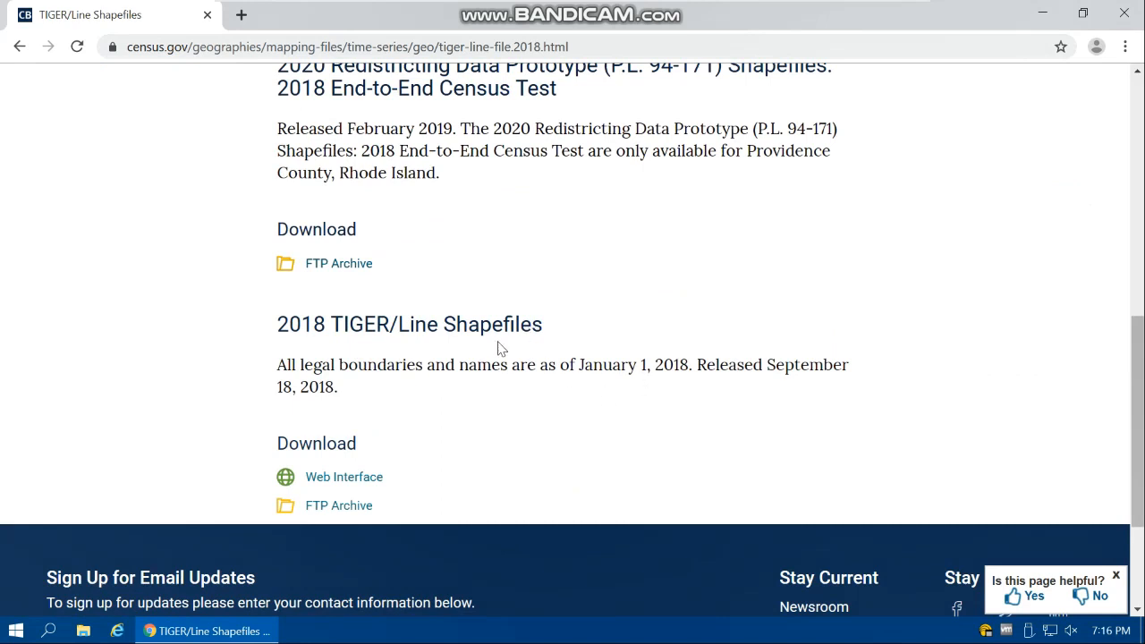
left_click_drag(543, 323, 280, 324)
left_click(280, 324)
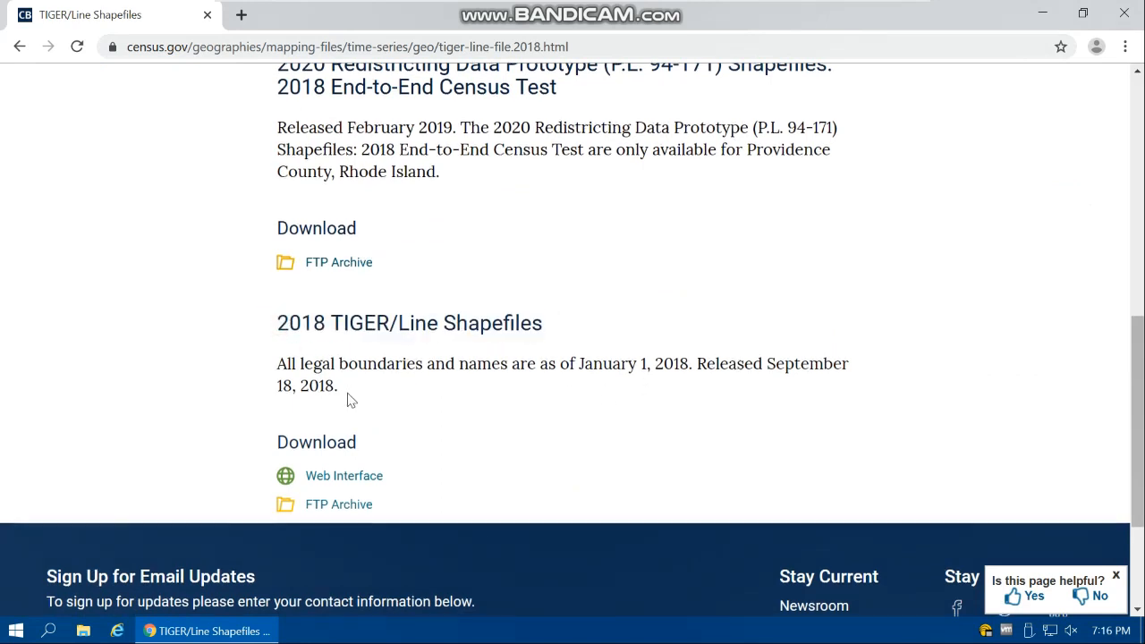
scroll(350, 396, "down", 1)
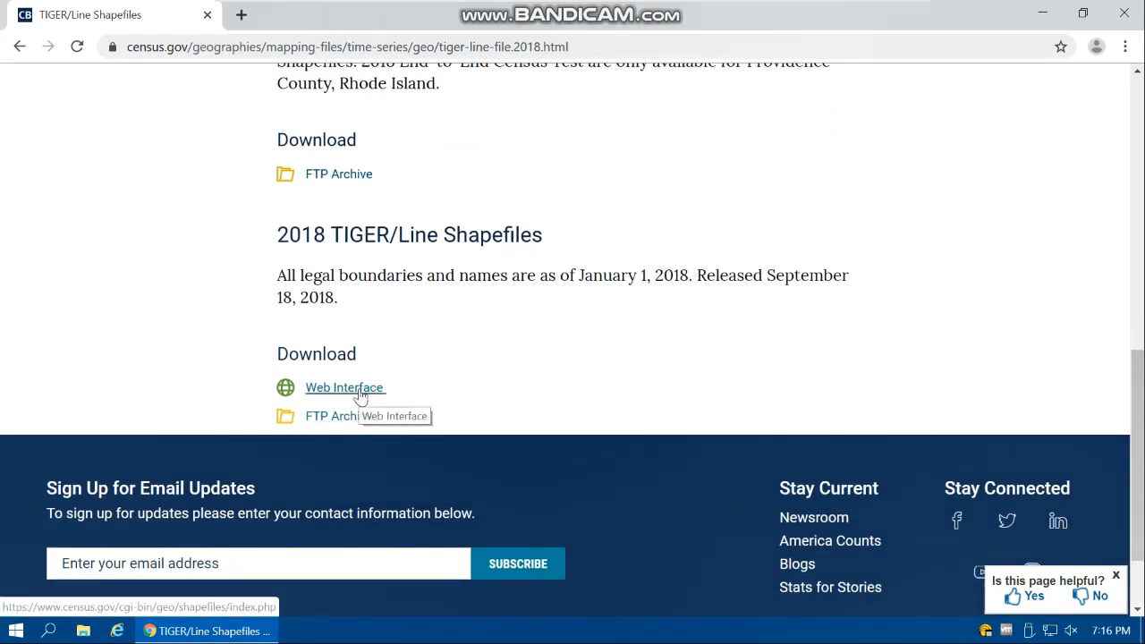
left_click(360, 393)
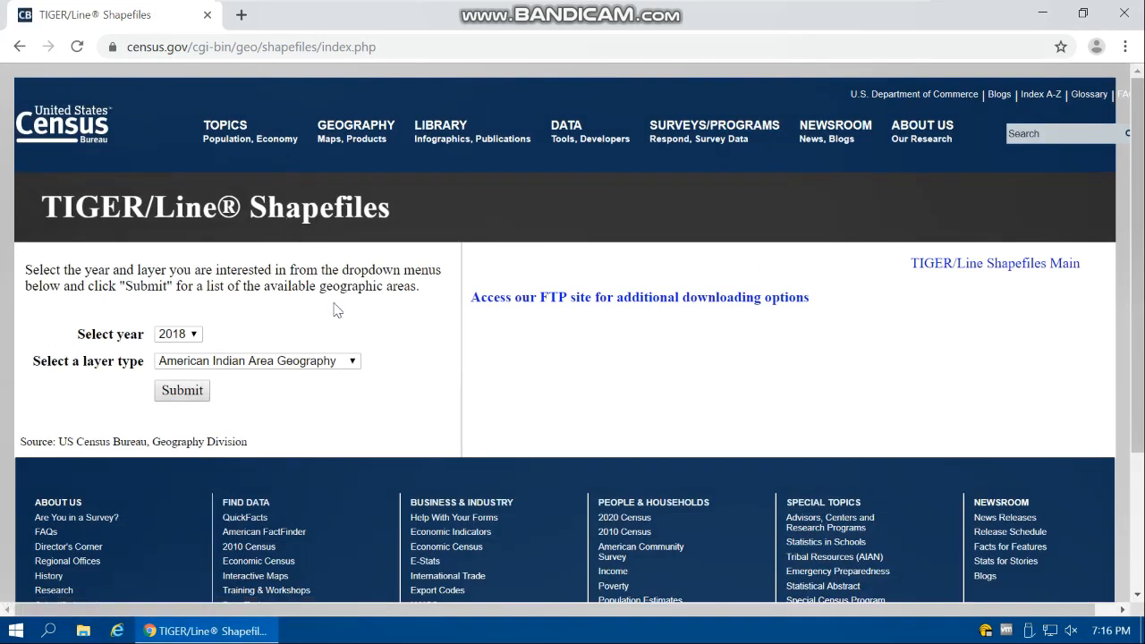
Step: Review the geographic area and feature layer types offered for the 2018 shapefiles
scroll(336, 310, "down", 1)
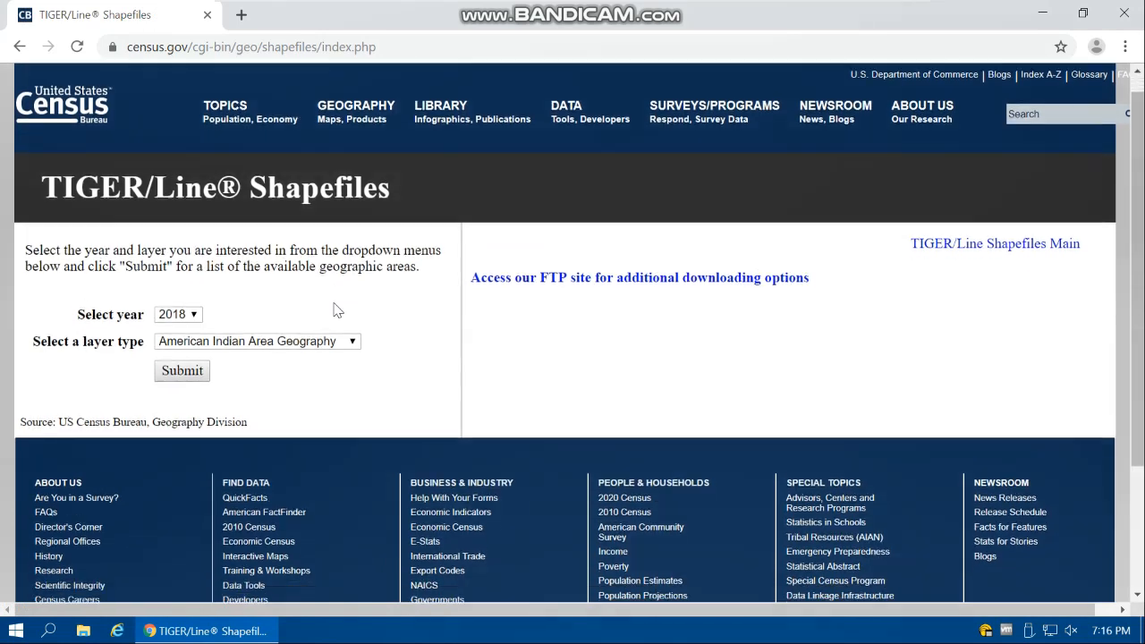
left_click(205, 274)
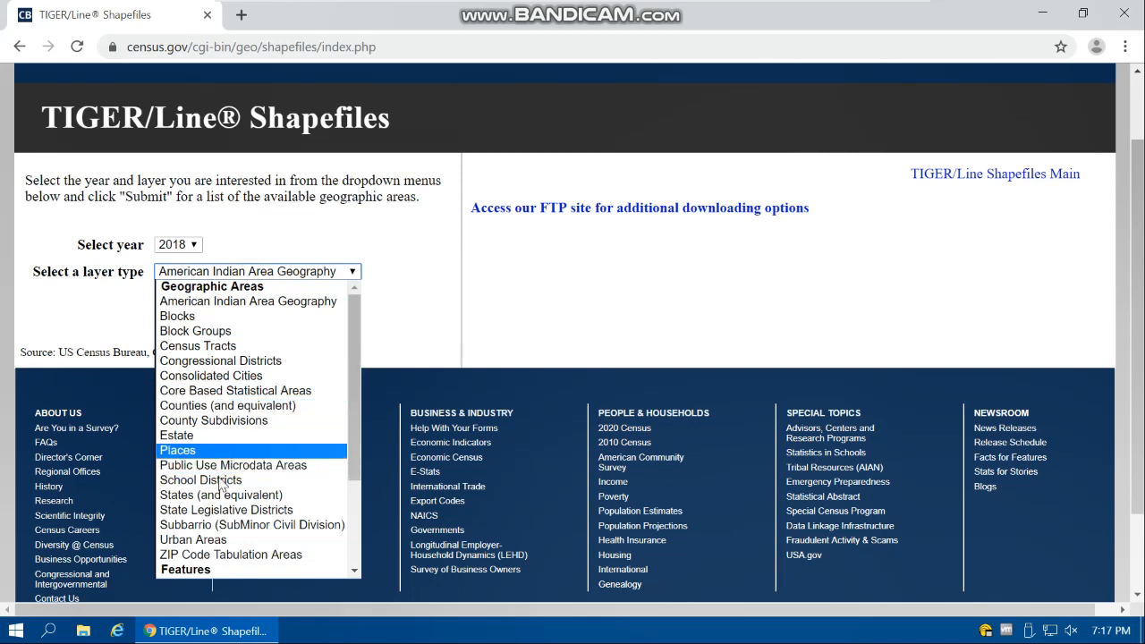
scroll(219, 483, "down", 1)
scroll(220, 484, "down", 2)
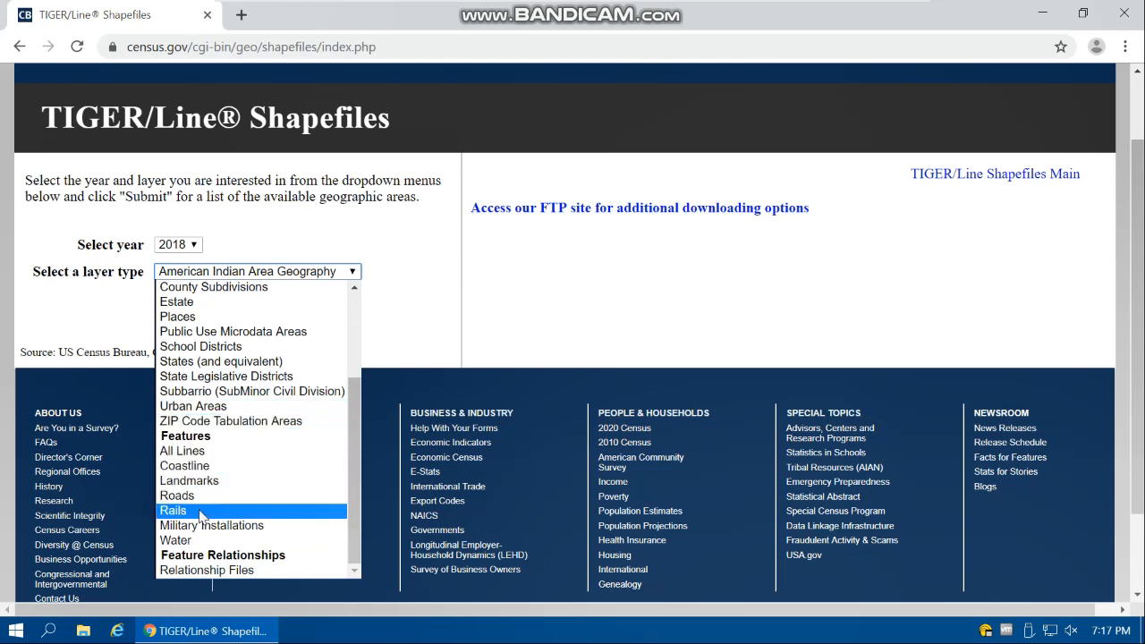
left_click(425, 309)
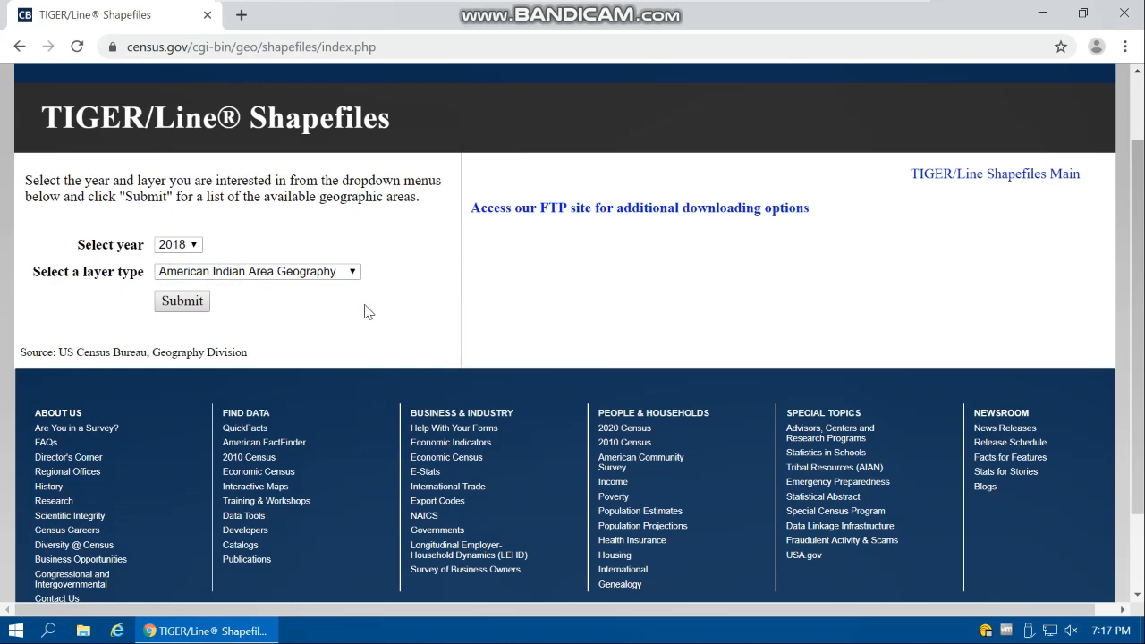
Step: Choose Roads as the layer type for 2018 and submit the selection
left_click(353, 272)
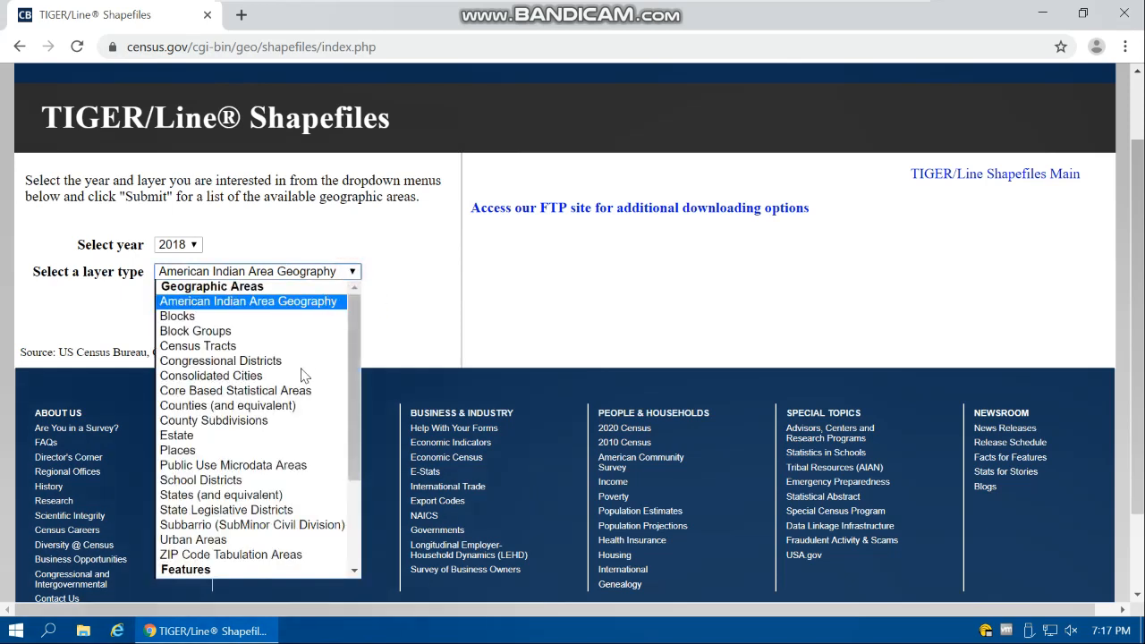
scroll(302, 375, "down", 3)
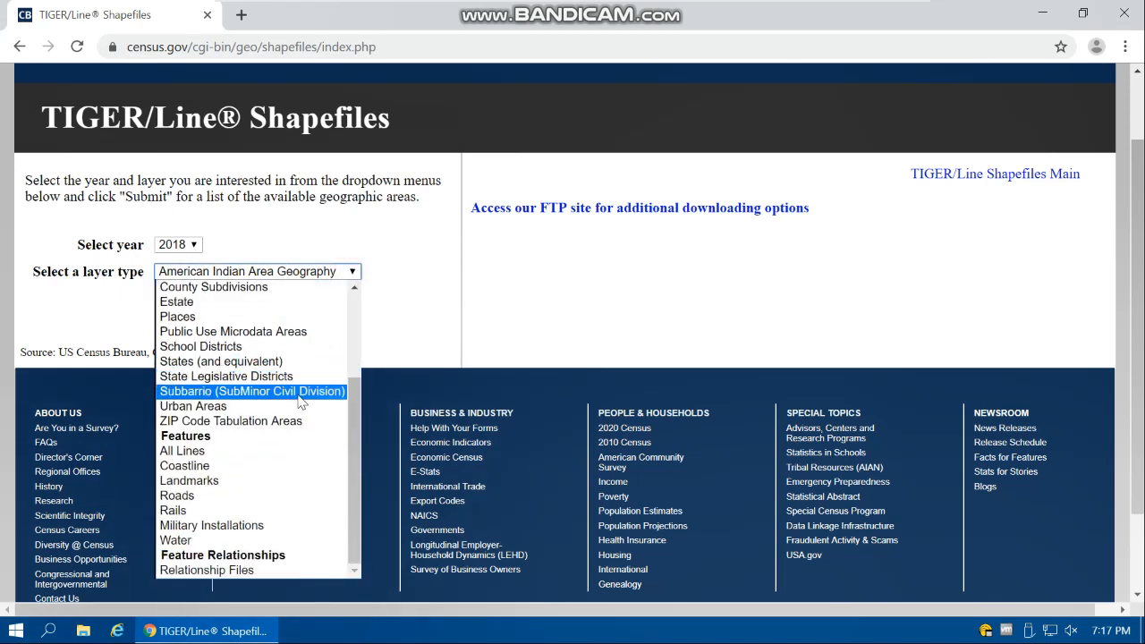
left_click(193, 494)
left_click(186, 304)
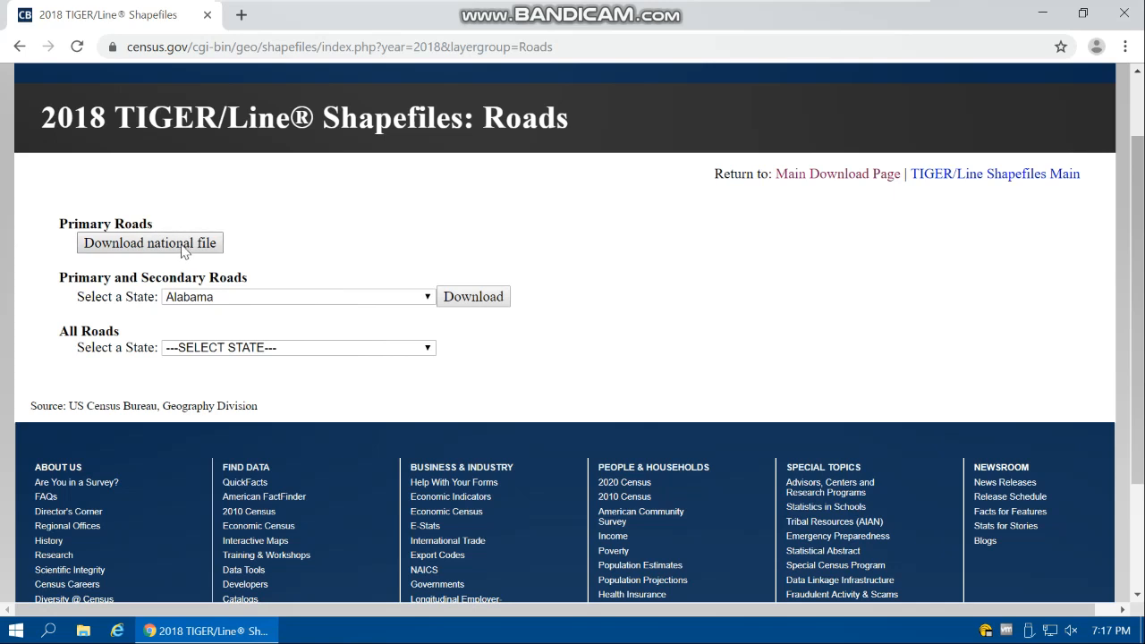
Step: Download the Primary and Secondary Roads shapefile for Ohio
left_click_drag(61, 223, 161, 228)
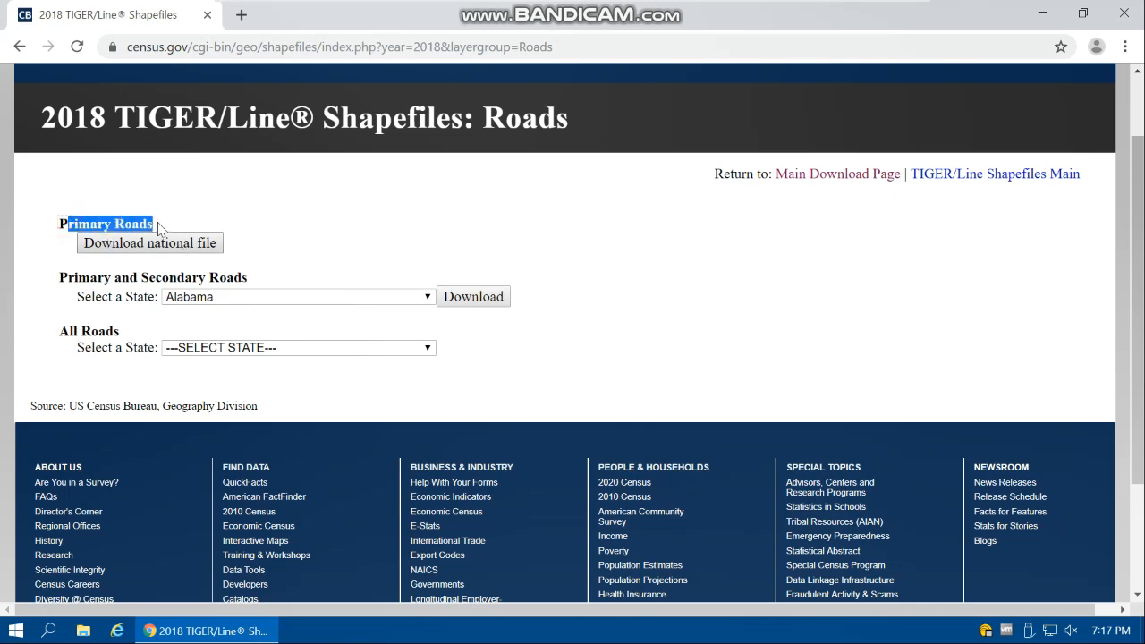
left_click(62, 277)
left_click_drag(62, 277, 247, 279)
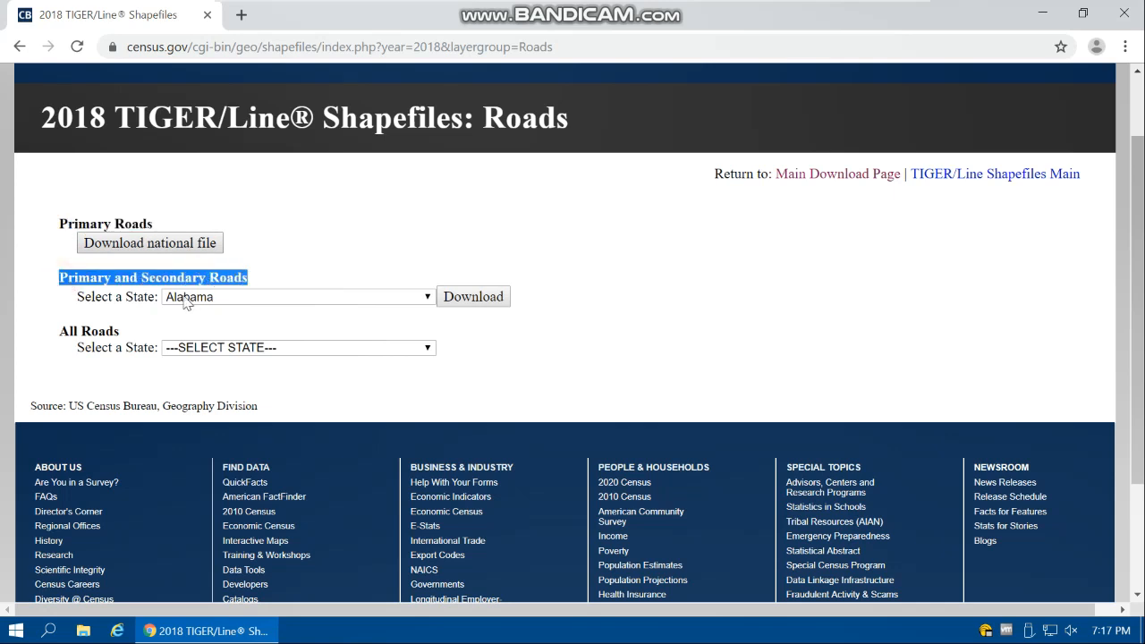
left_click(238, 301)
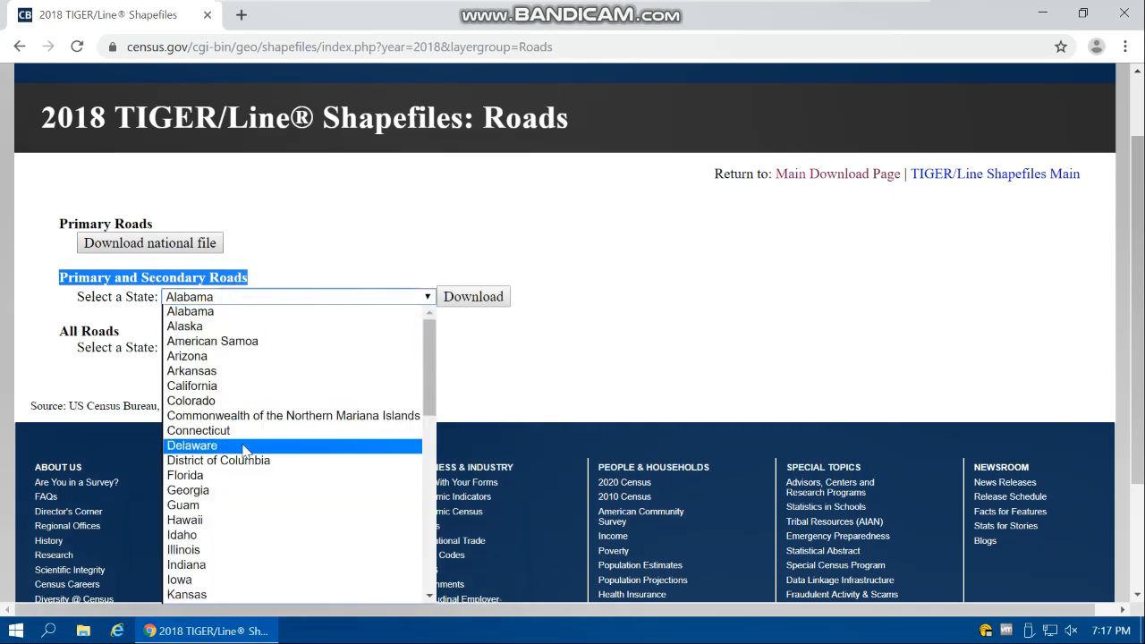
scroll(239, 472, "down", 5)
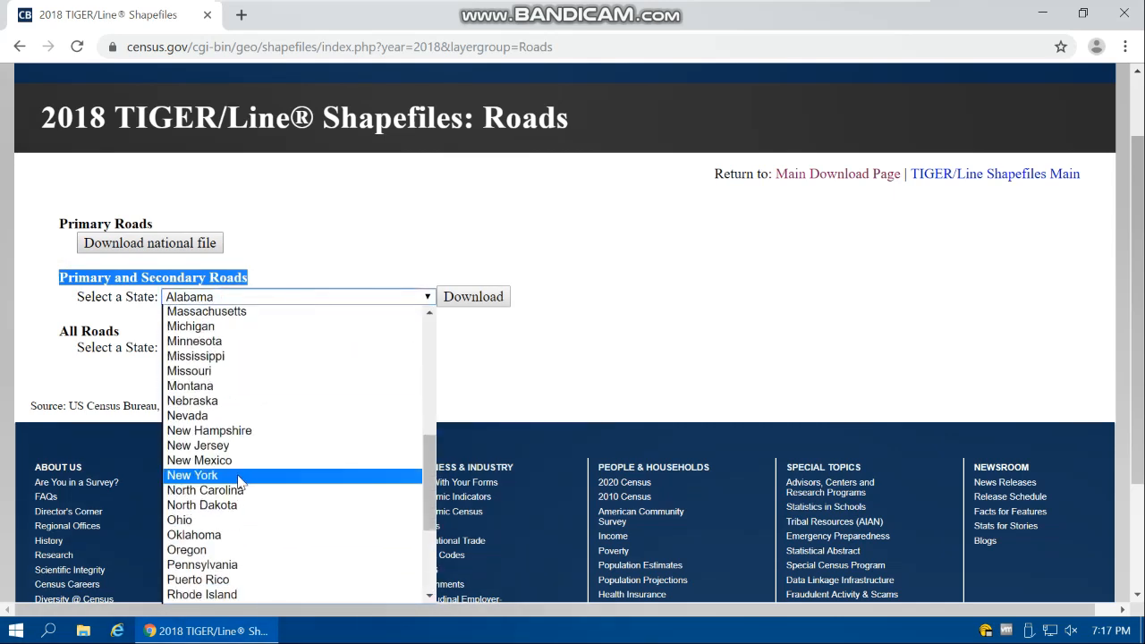
left_click(225, 520)
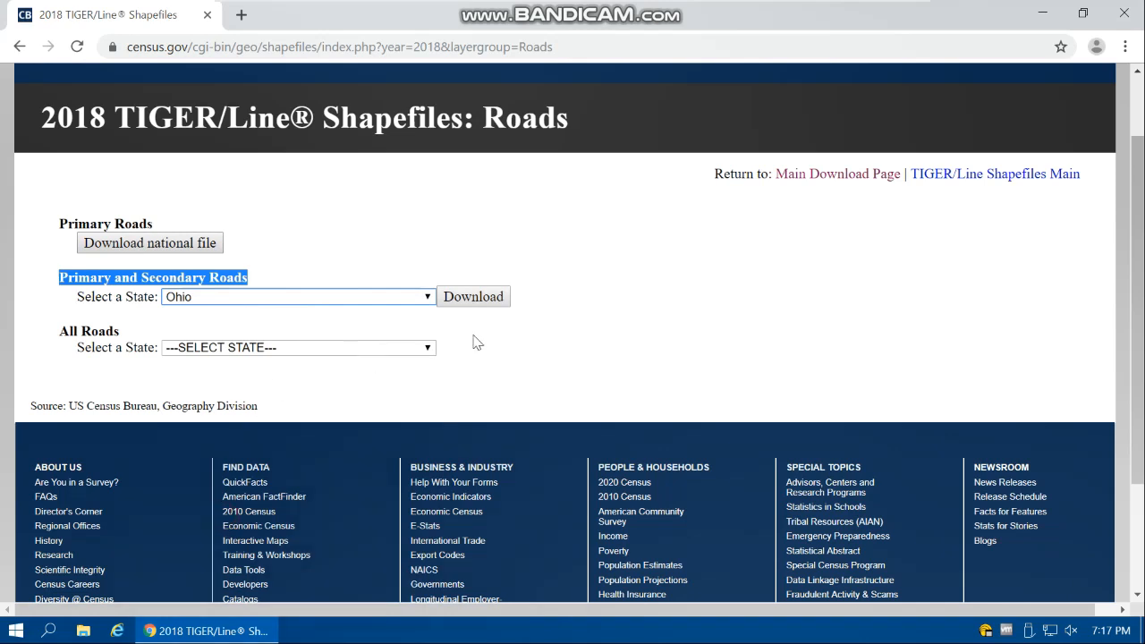
left_click(480, 306)
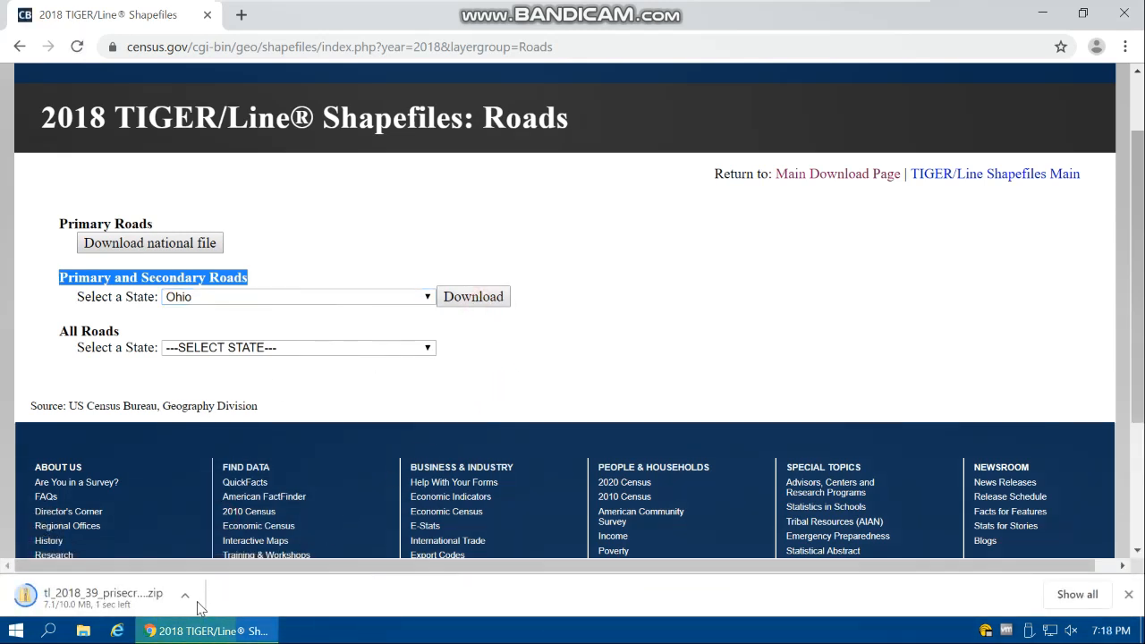
Step: Show the downloaded Ohio roads zip file in its folder
left_click(184, 597)
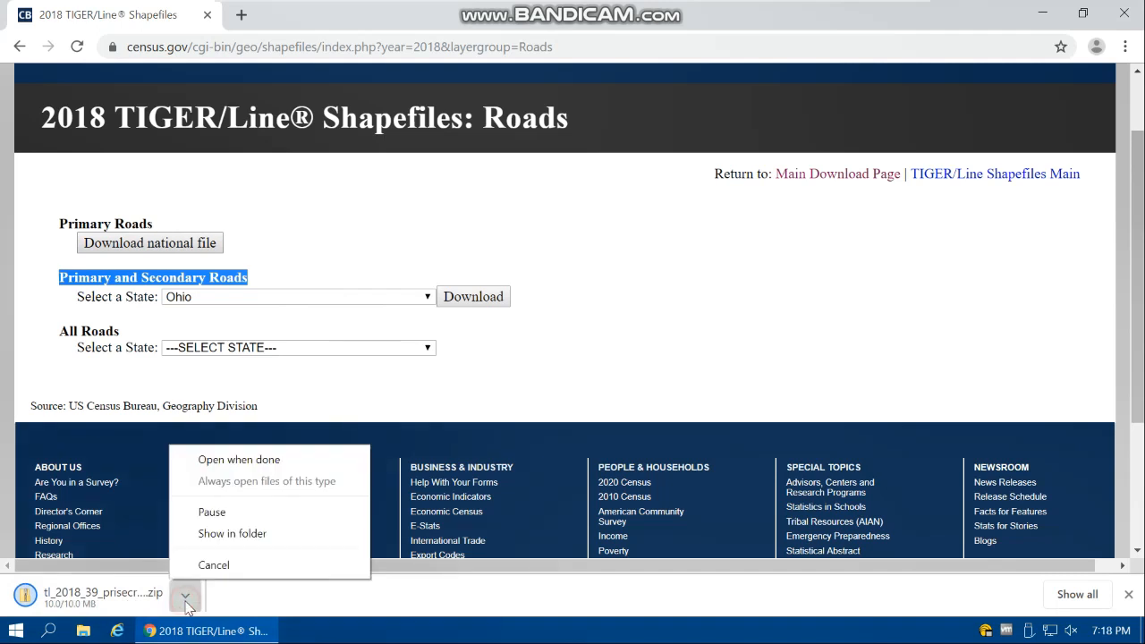
left_click(222, 536)
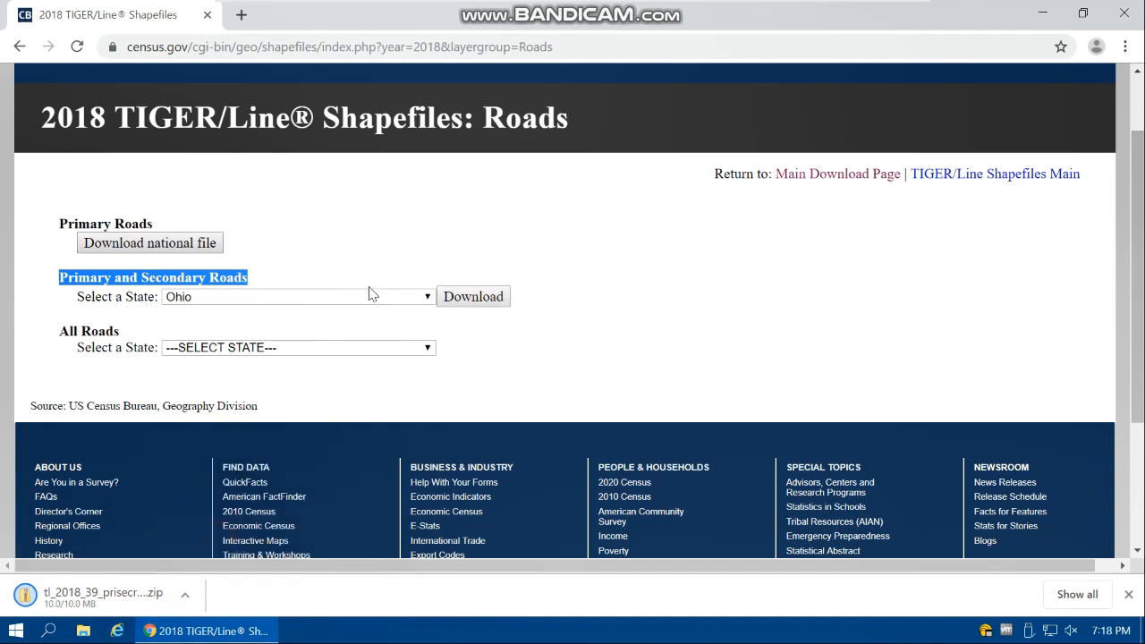
left_click(185, 593)
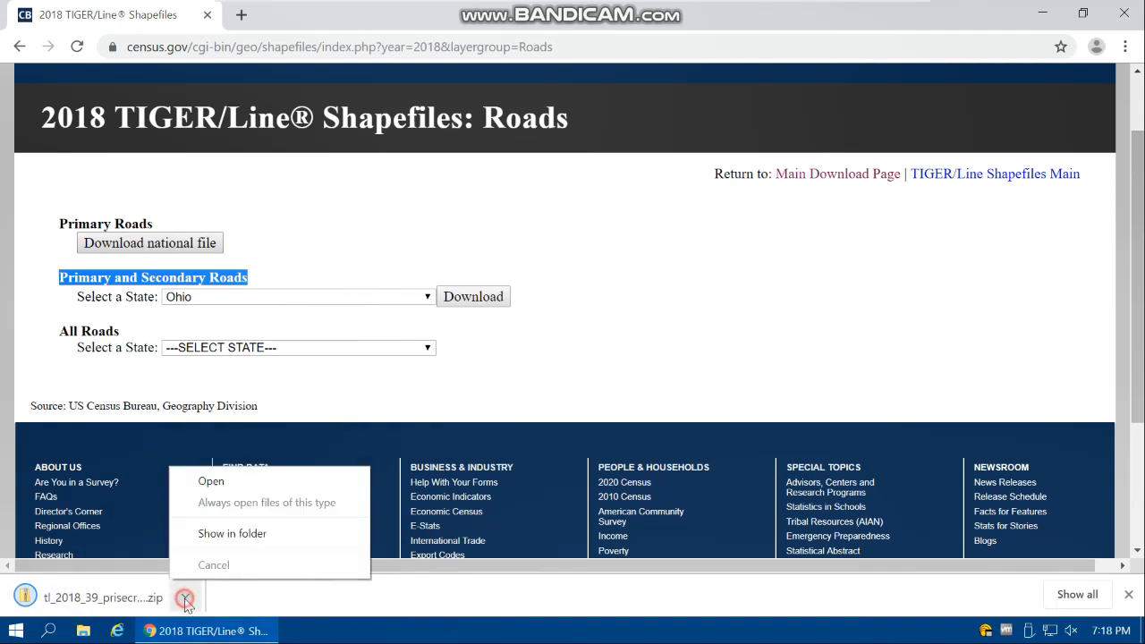
left_click(228, 534)
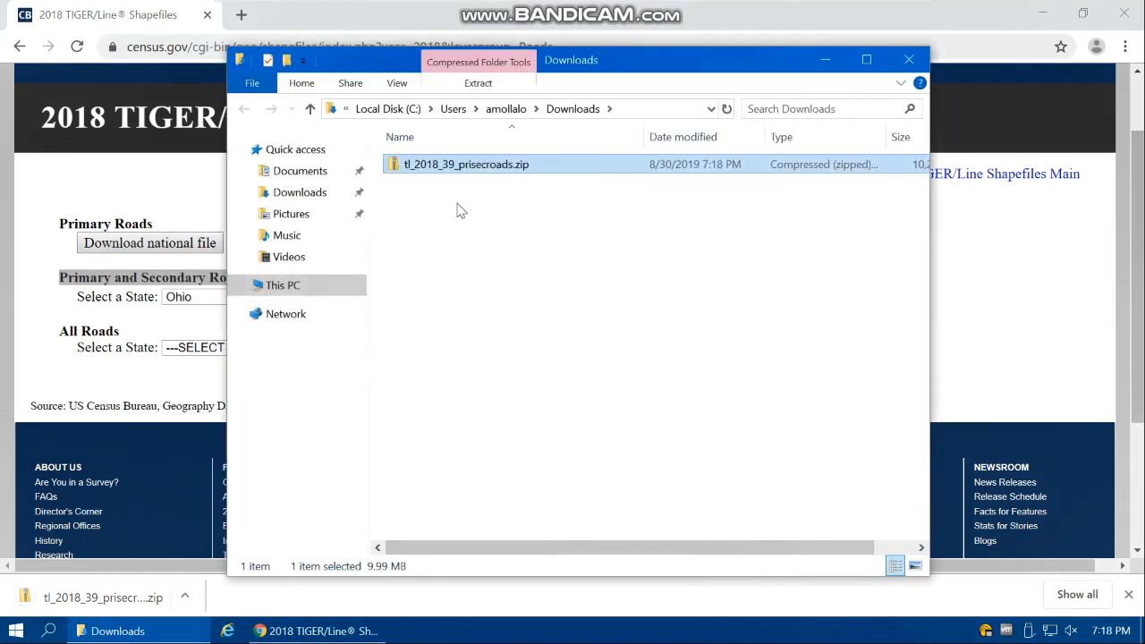
Step: Copy the downloaded Ohio roads zip file and create a folder named test on the Desktop
right_click(457, 173)
left_click(506, 426)
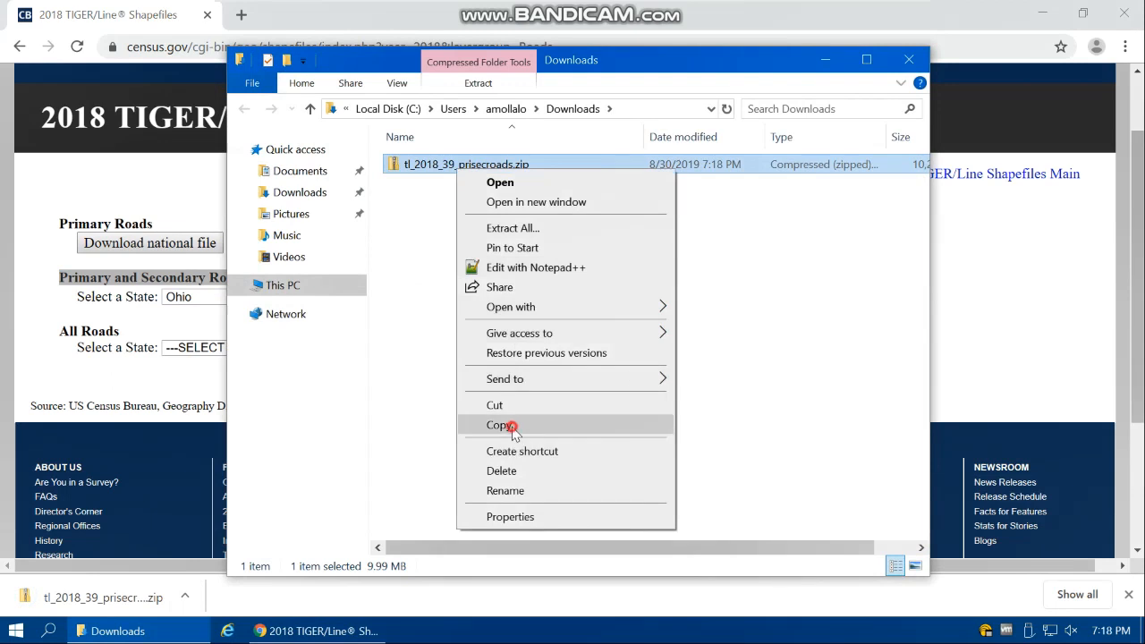
left_click(295, 286)
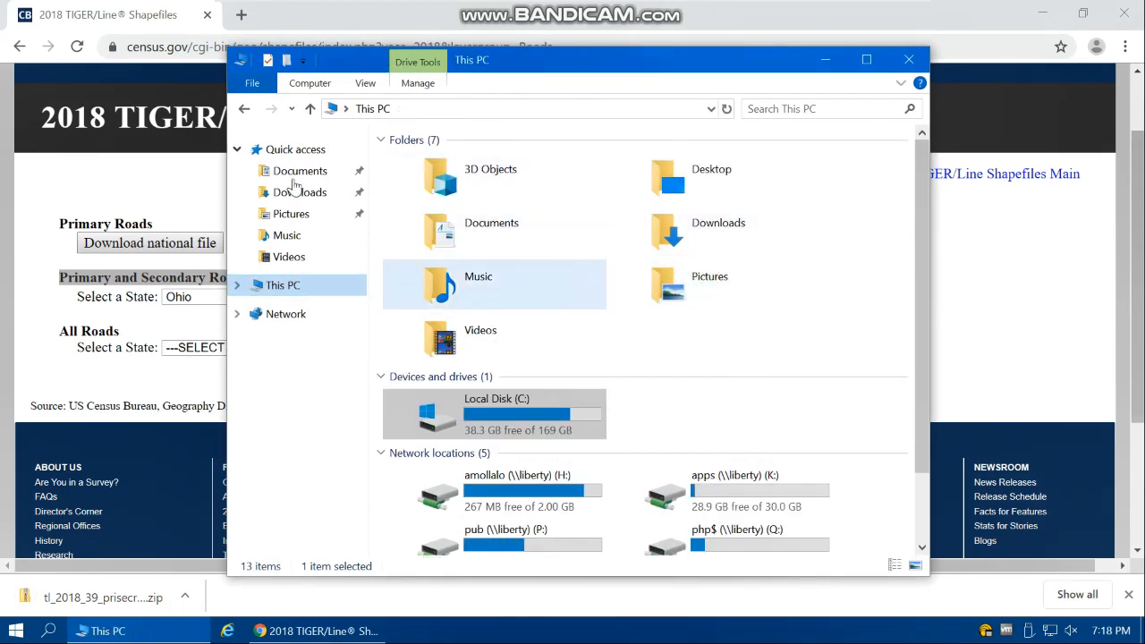
left_click(307, 285)
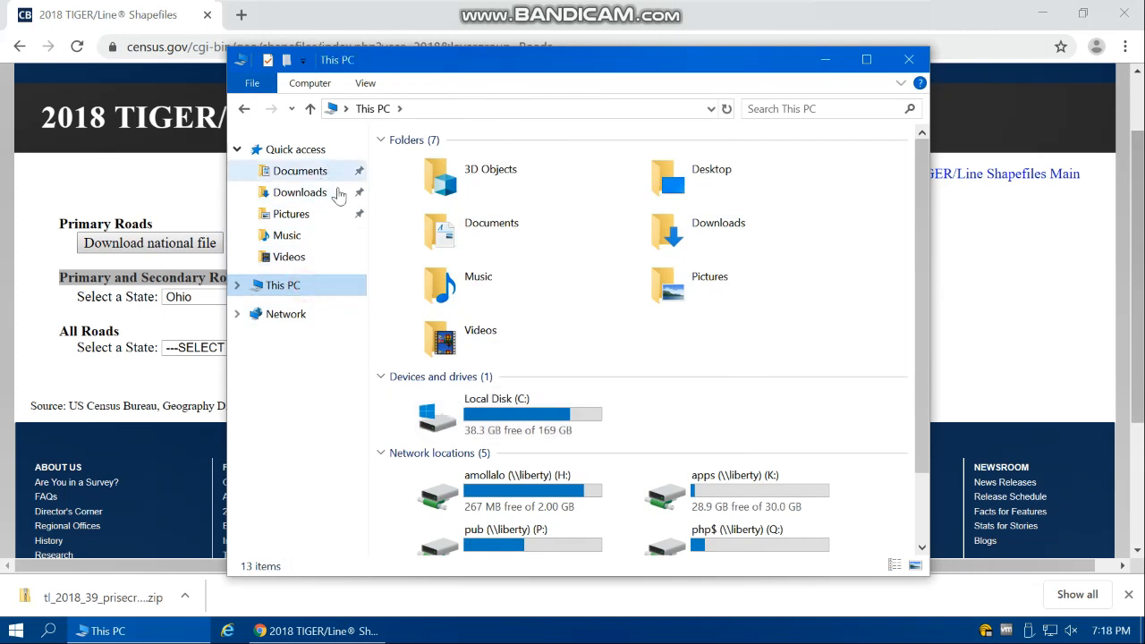
double_click(693, 195)
right_click(533, 363)
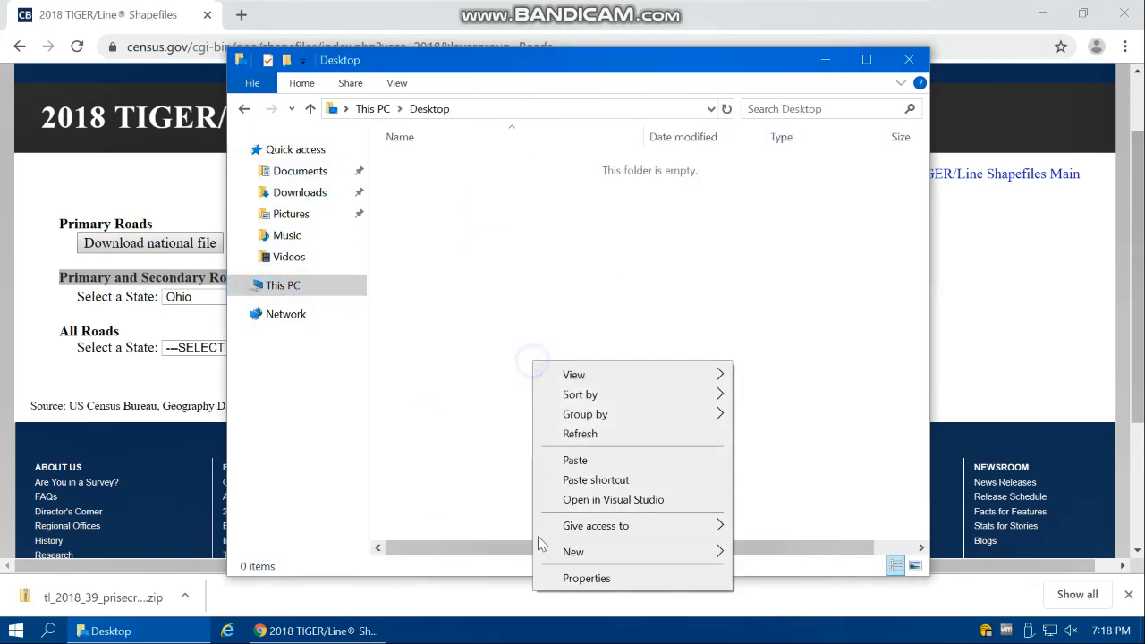
left_click(588, 549)
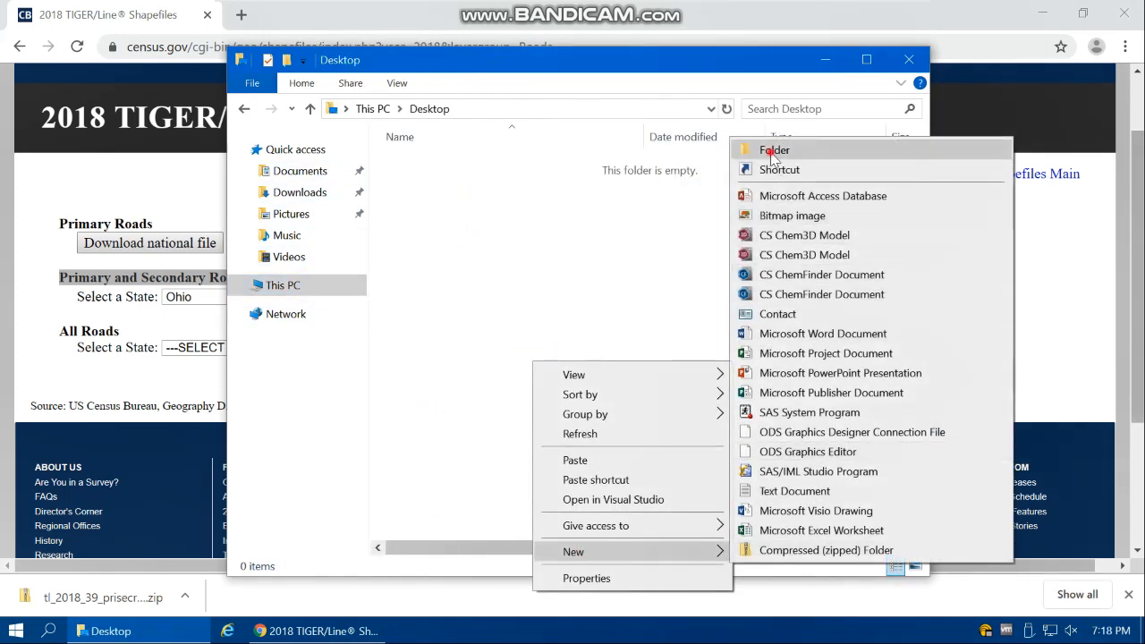
left_click(756, 150)
type("test")
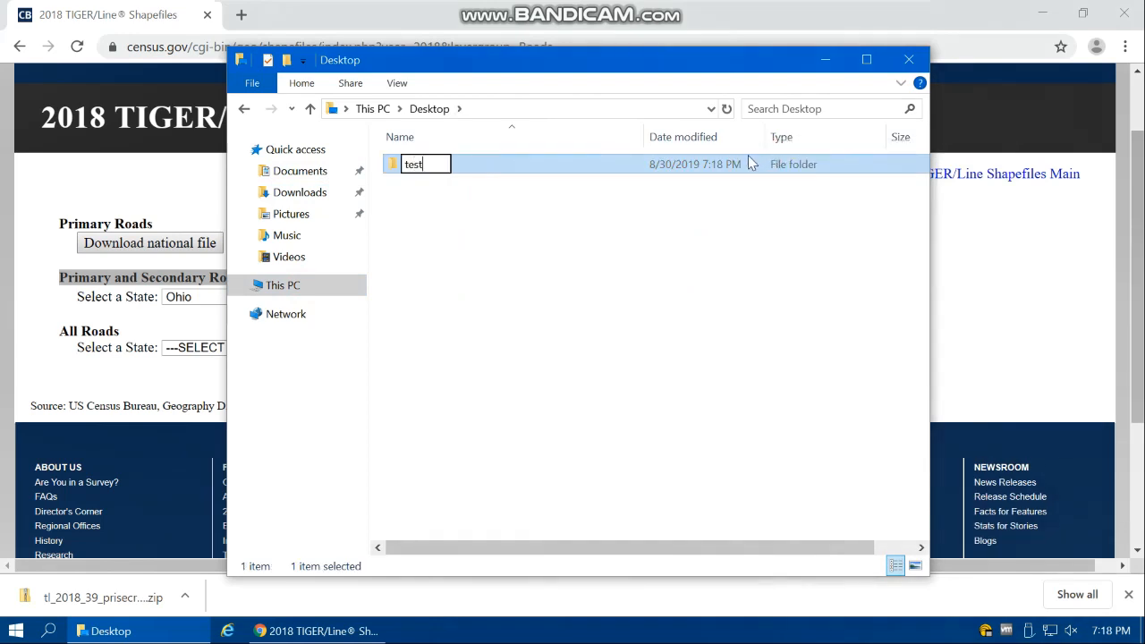
key("Return")
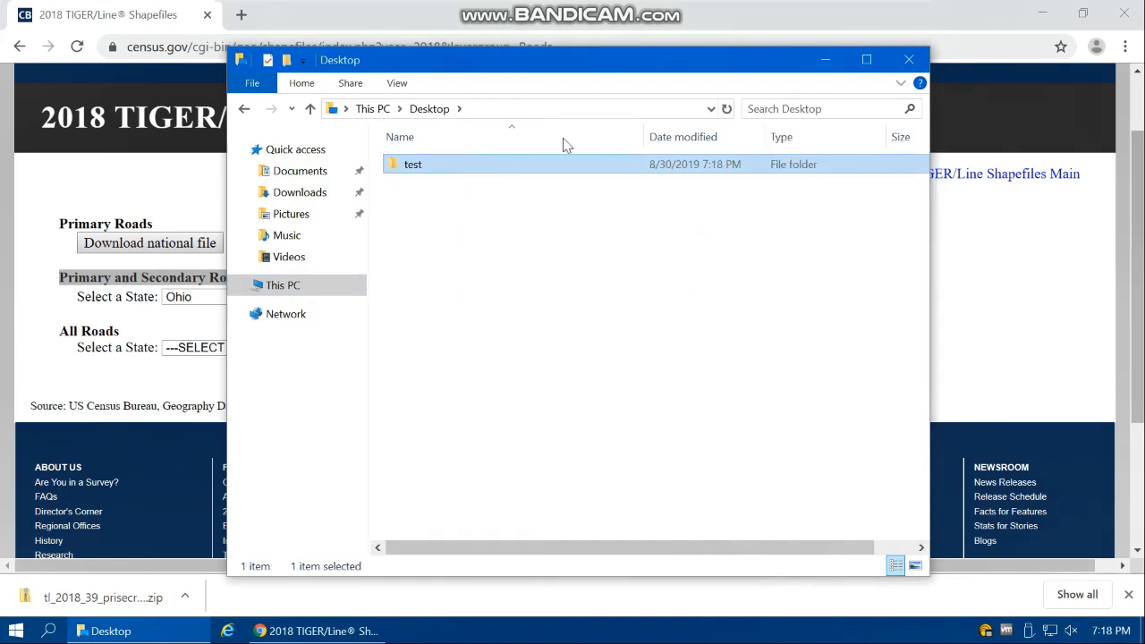
Step: Paste the zip file into the test folder and extract it to a tl_2018_39_prisecroads subfolder
double_click(495, 175)
right_click(481, 242)
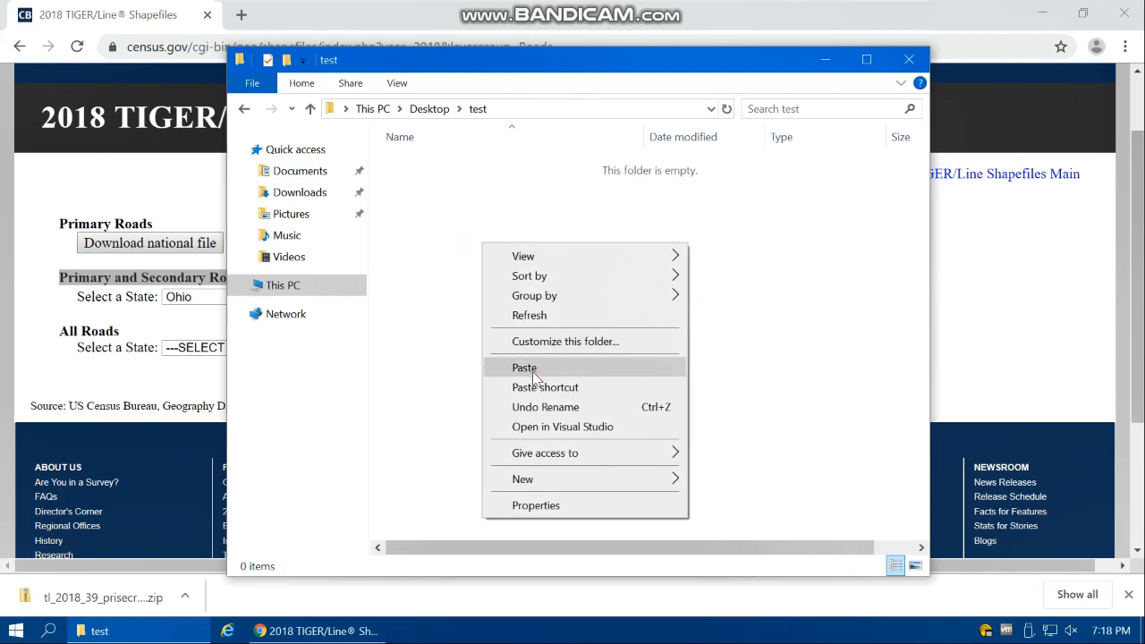
left_click(525, 367)
right_click(495, 171)
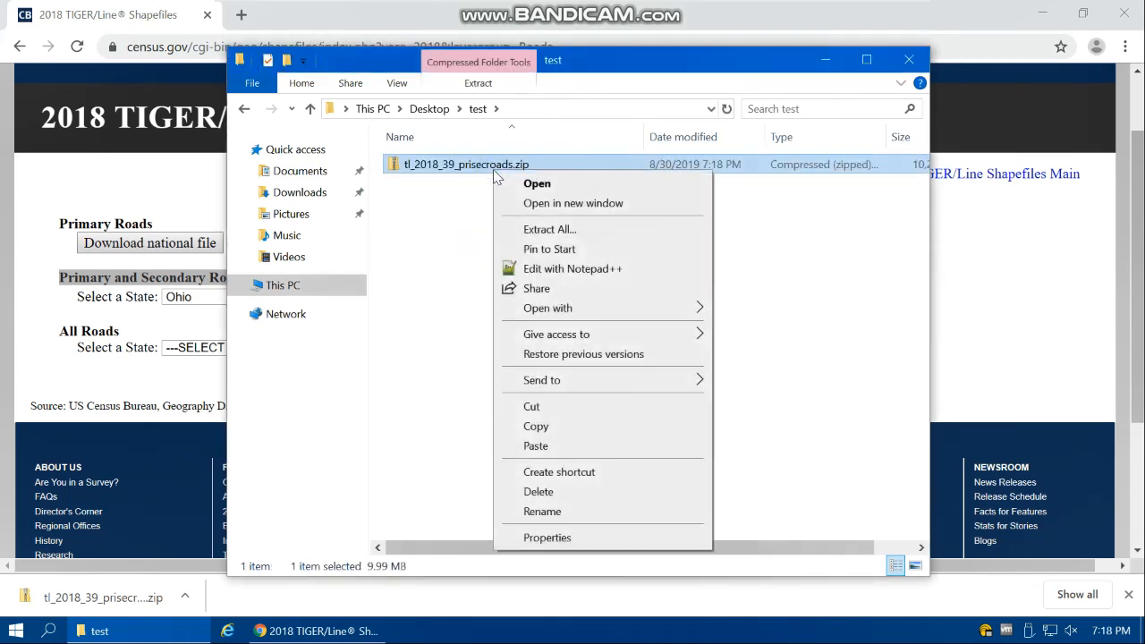
left_click(535, 230)
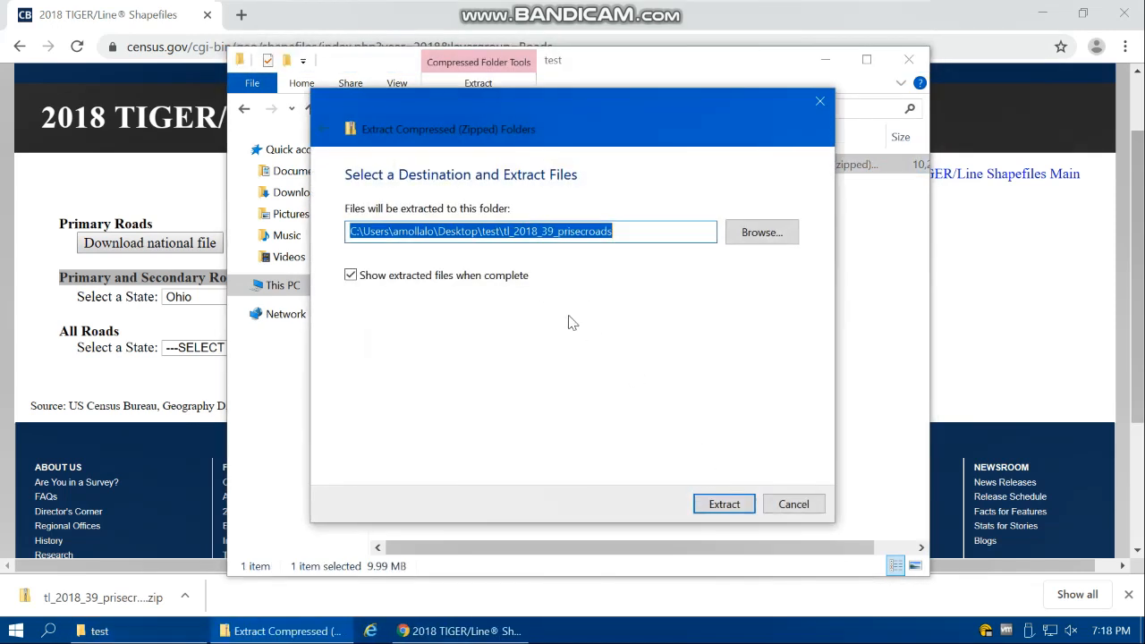
left_click(718, 506)
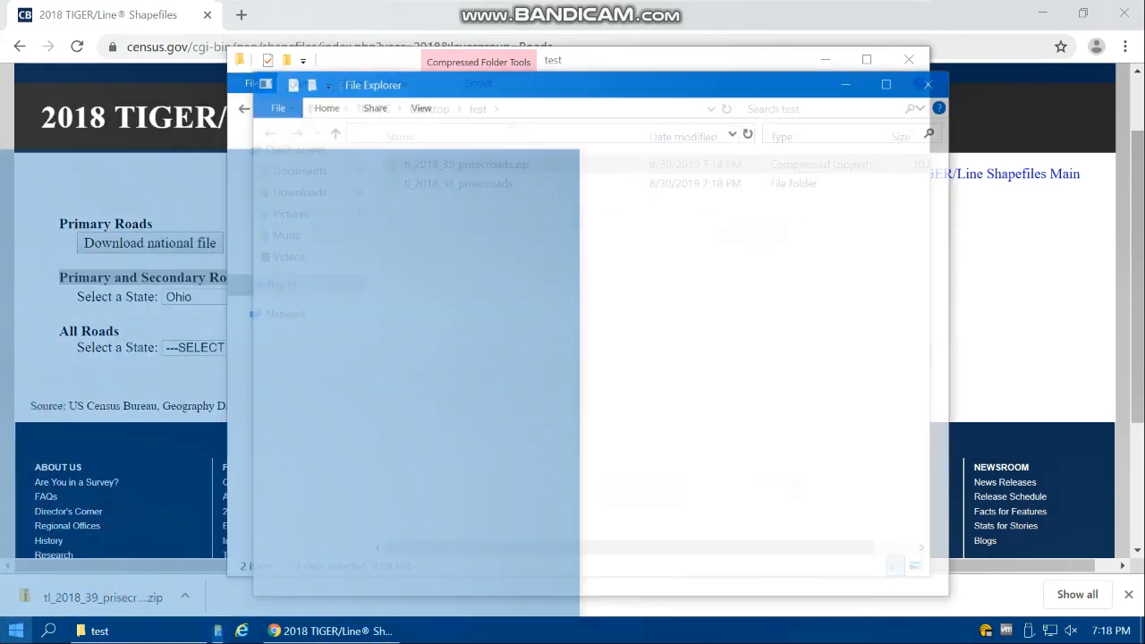
Step: Launch ArcMap 10.7 and dismiss the Getting Started dialog to work in an untitled map
key("super")
type("ar")
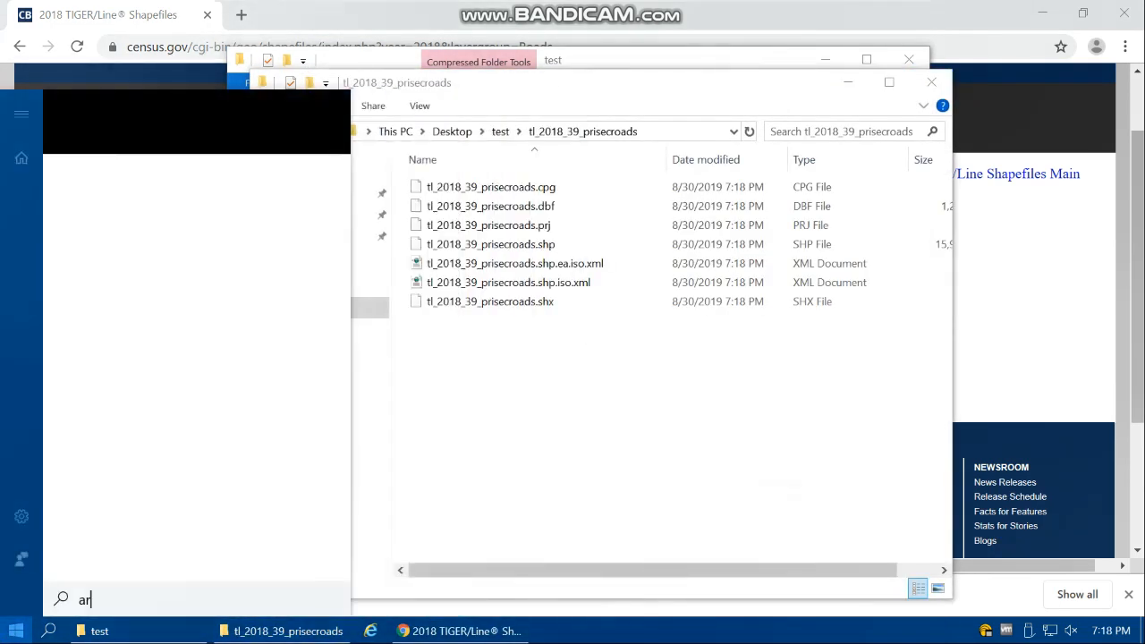
type("cm")
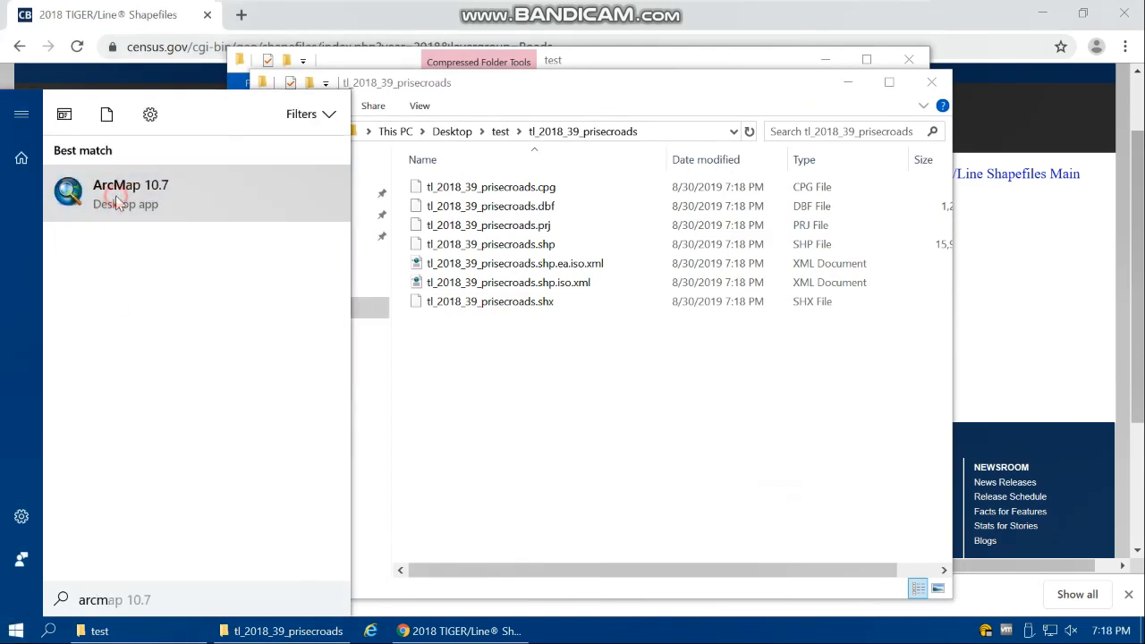
left_click(116, 196)
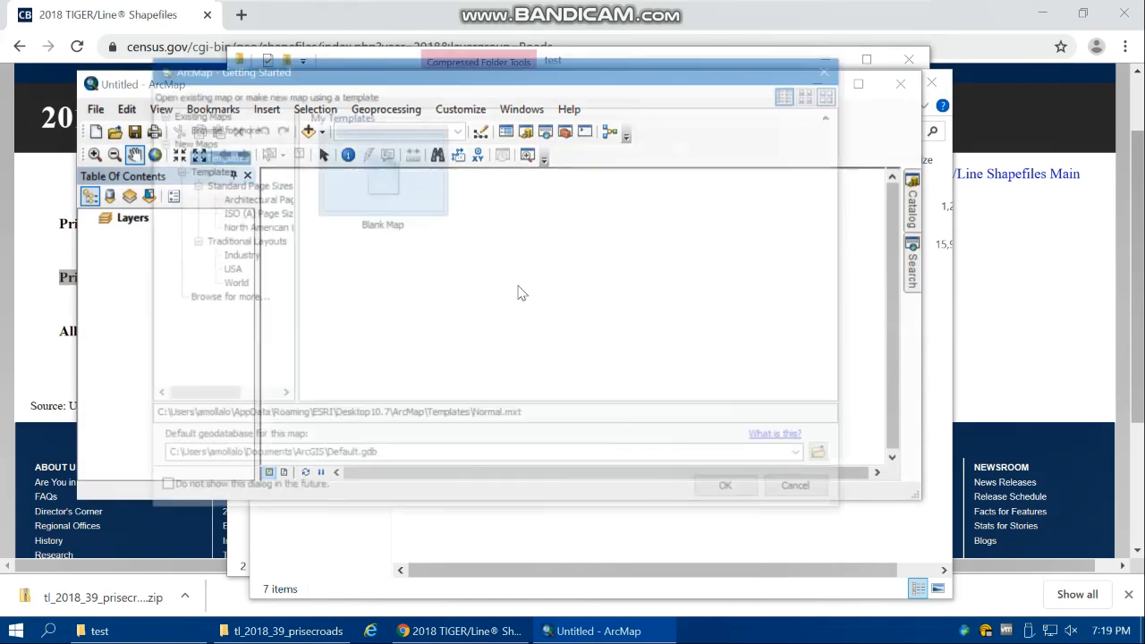
left_click(809, 494)
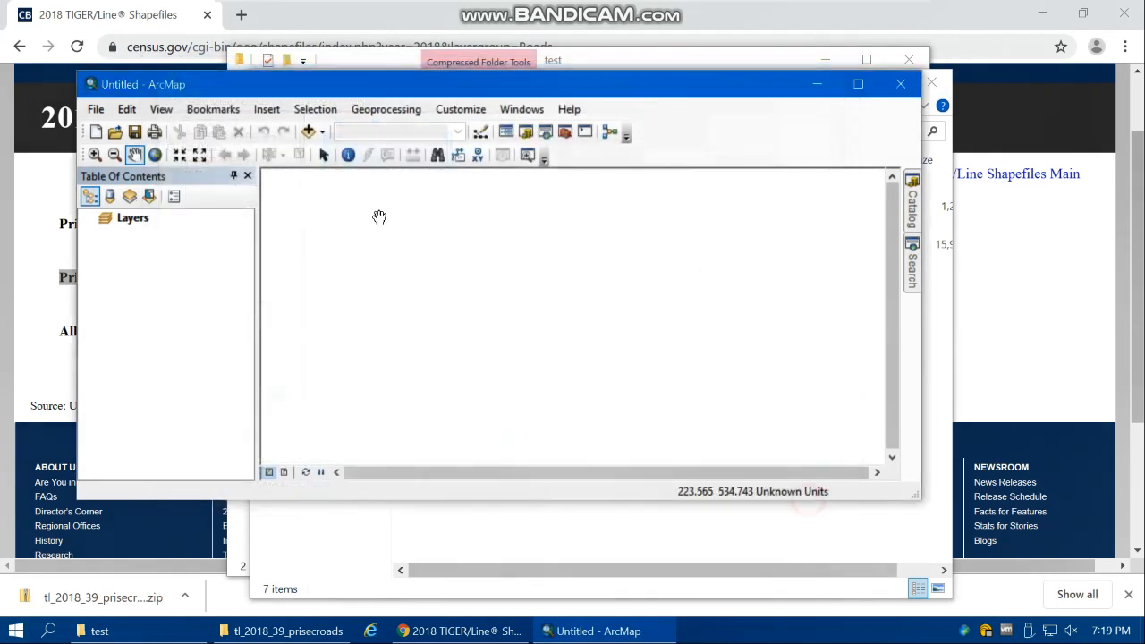
Step: Start adding data to the map and connect to the Desktop folder
left_click(309, 132)
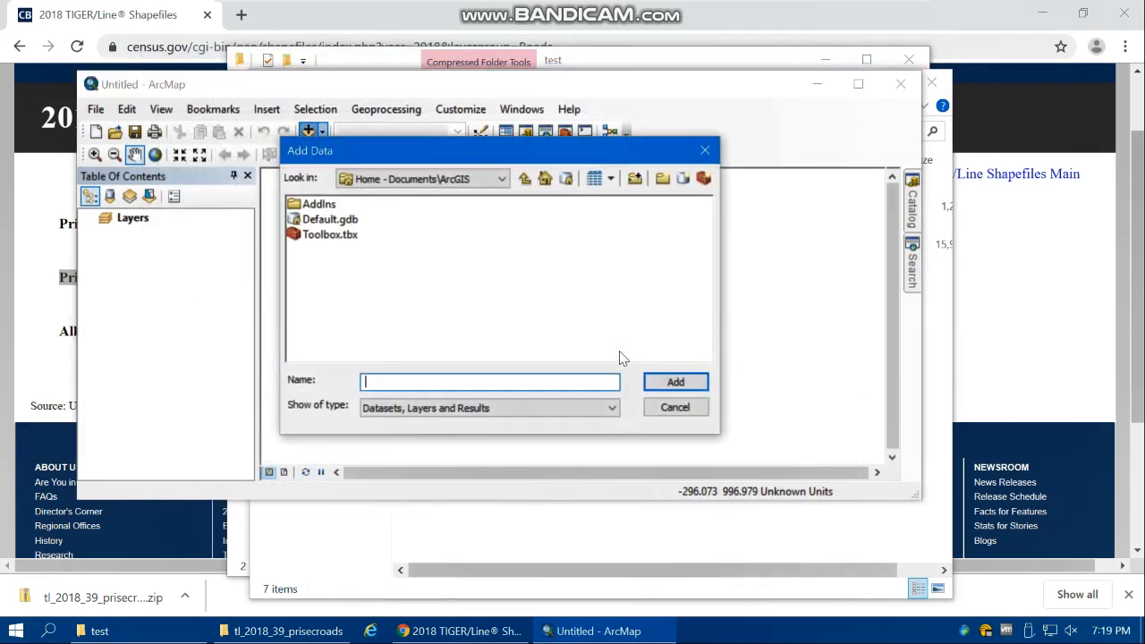
left_click(501, 179)
left_click(501, 179)
left_click(634, 178)
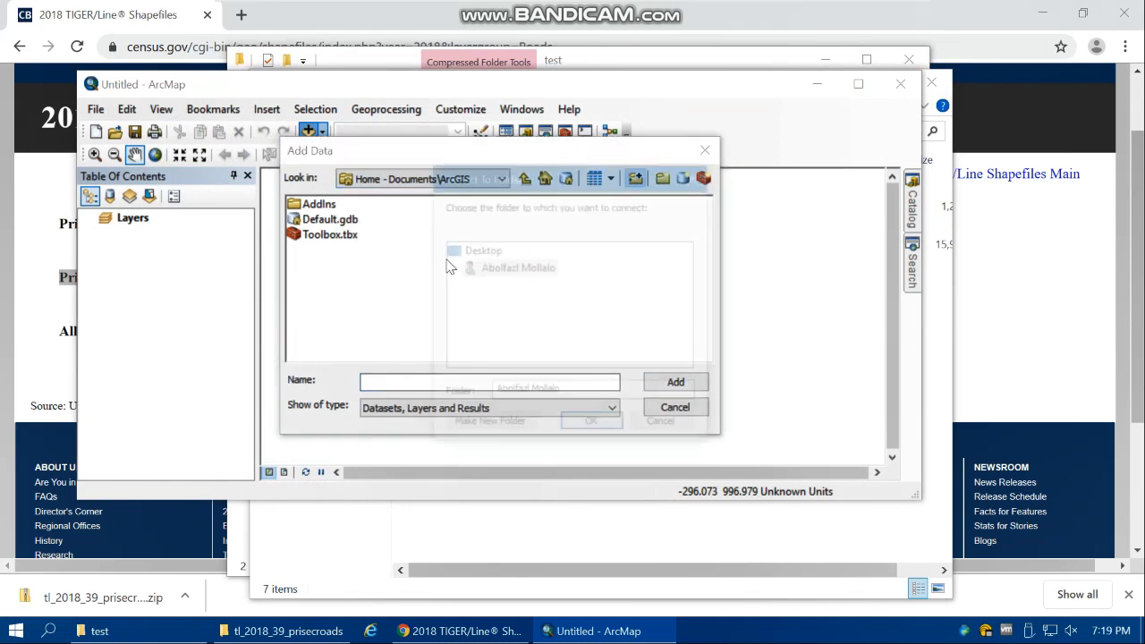
left_click(481, 250)
left_click(590, 422)
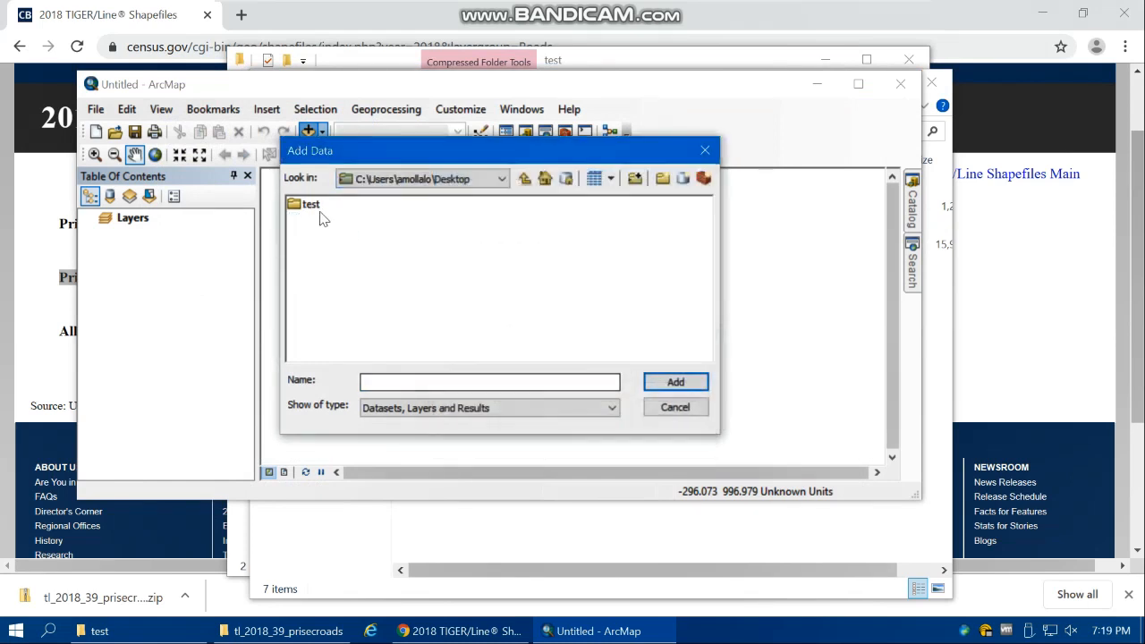
Step: Add tl_2018_39_prisecroads.shp from the extracted folder inside test to the map and maximize the ArcMap window
double_click(313, 205)
left_click(320, 204)
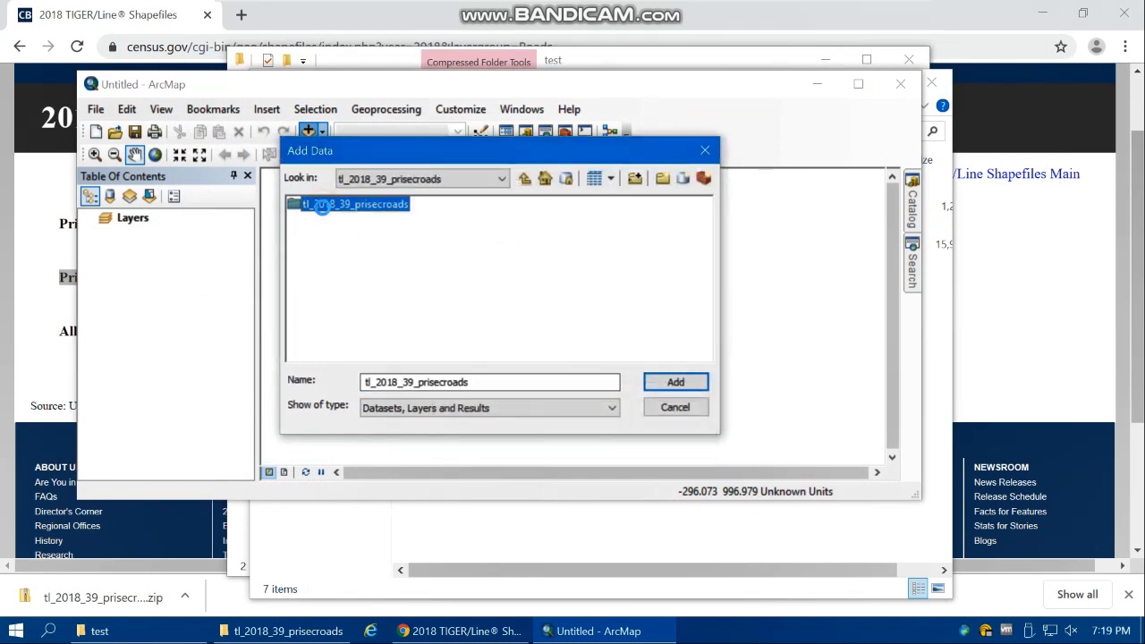
double_click(331, 206)
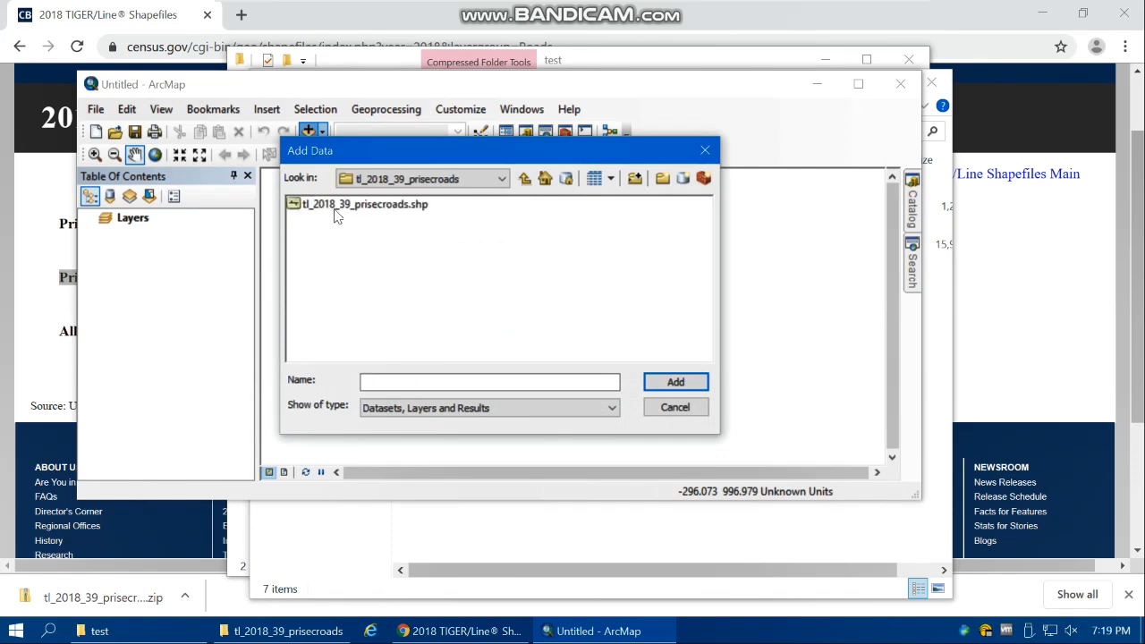
double_click(383, 208)
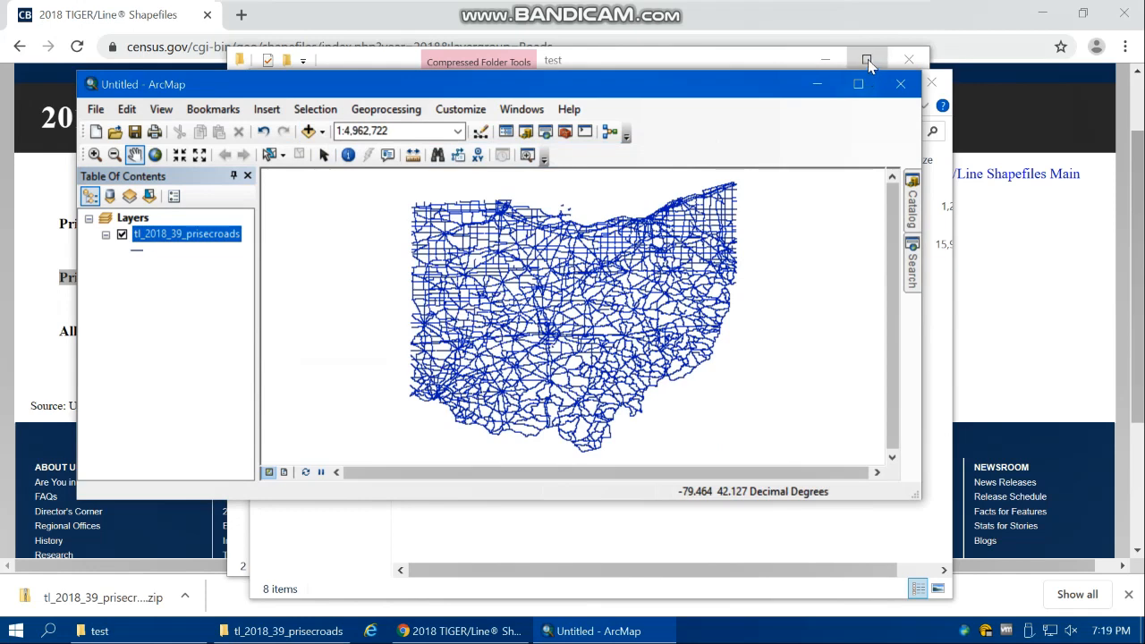
left_click(861, 85)
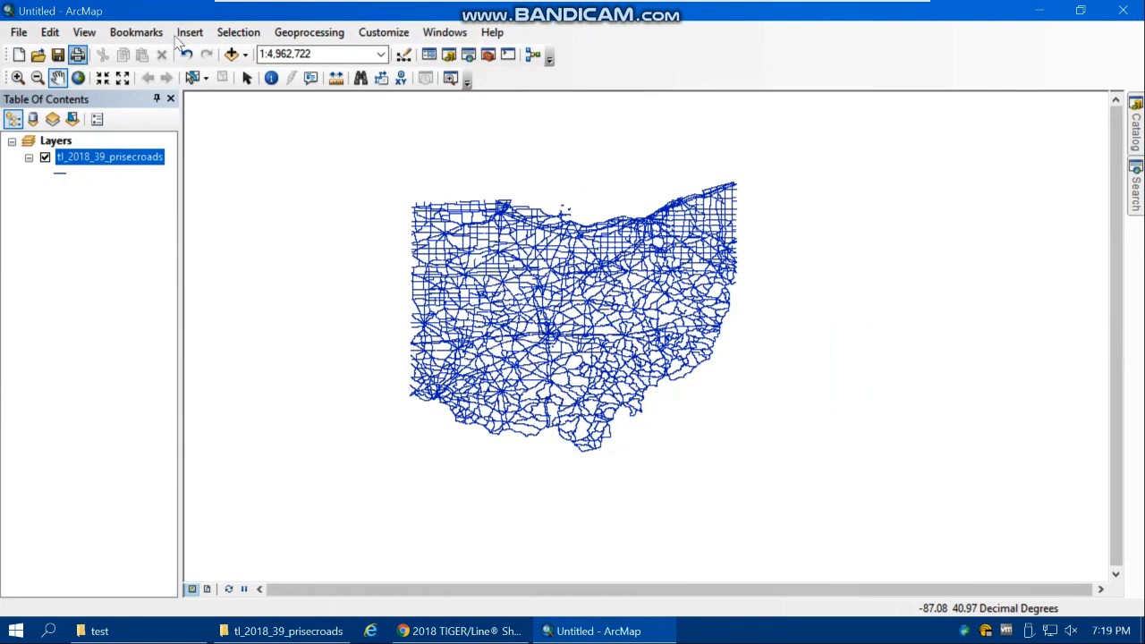
left_click(238, 32)
left_click(289, 50)
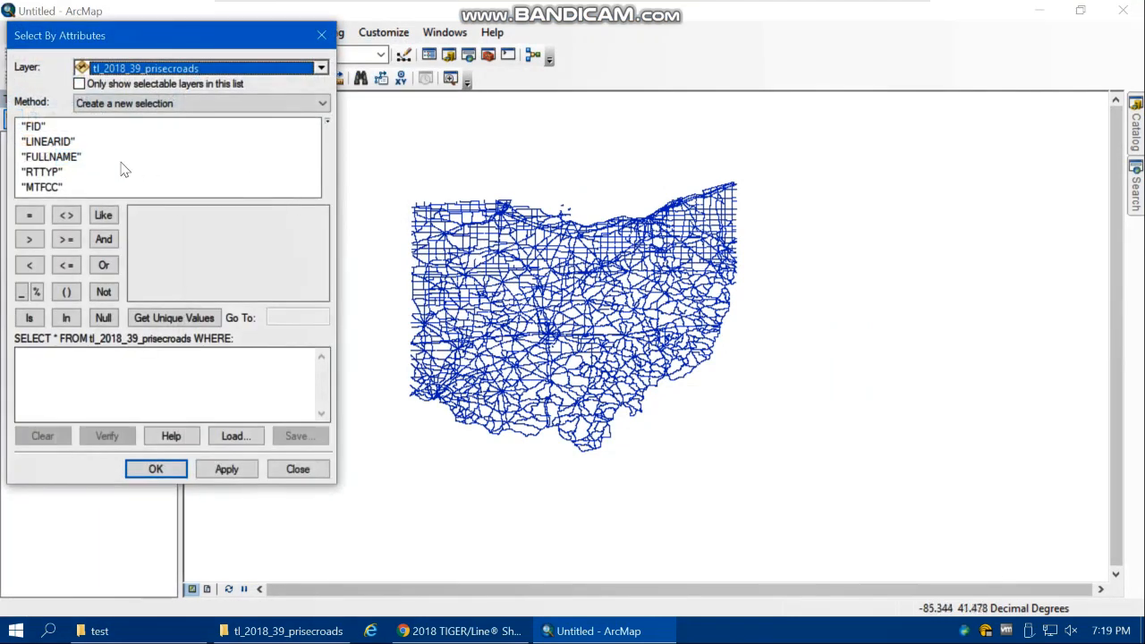
left_click(323, 35)
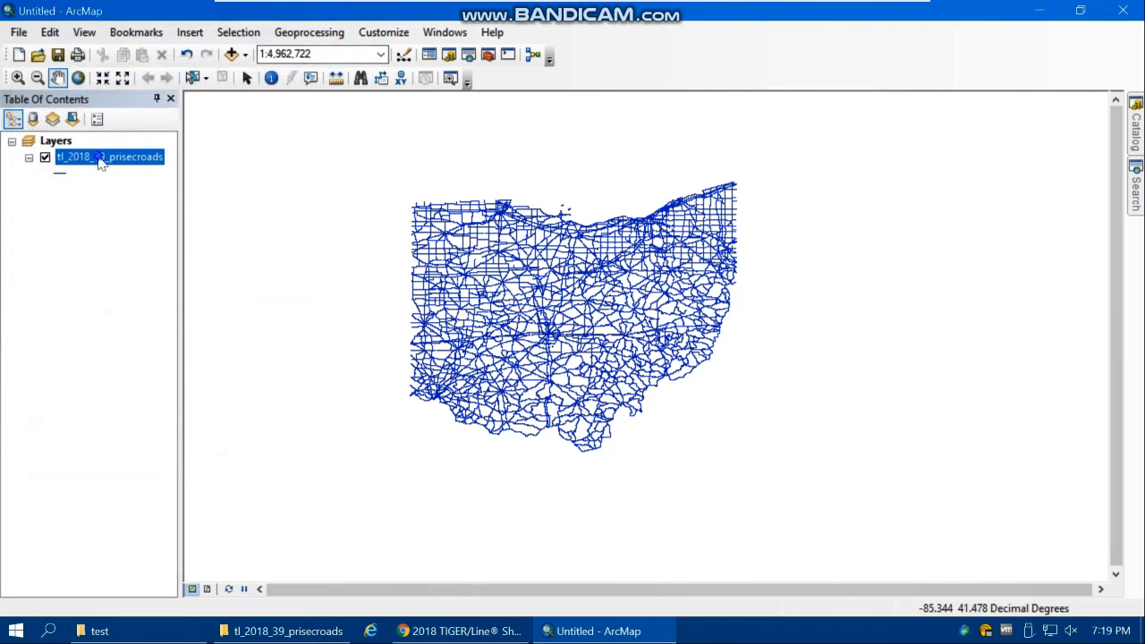
Step: Examine the roads layer's attribute table, especially the FULLNAME values, and close it
right_click(95, 156)
left_click(161, 209)
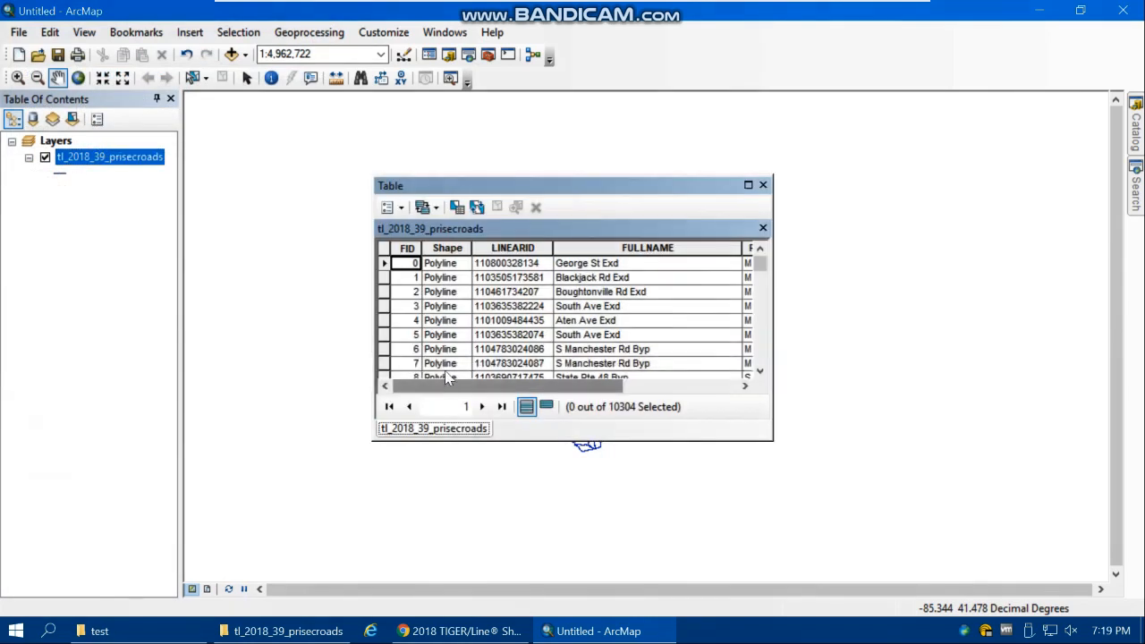
left_click_drag(587, 393, 626, 394)
left_click(592, 263)
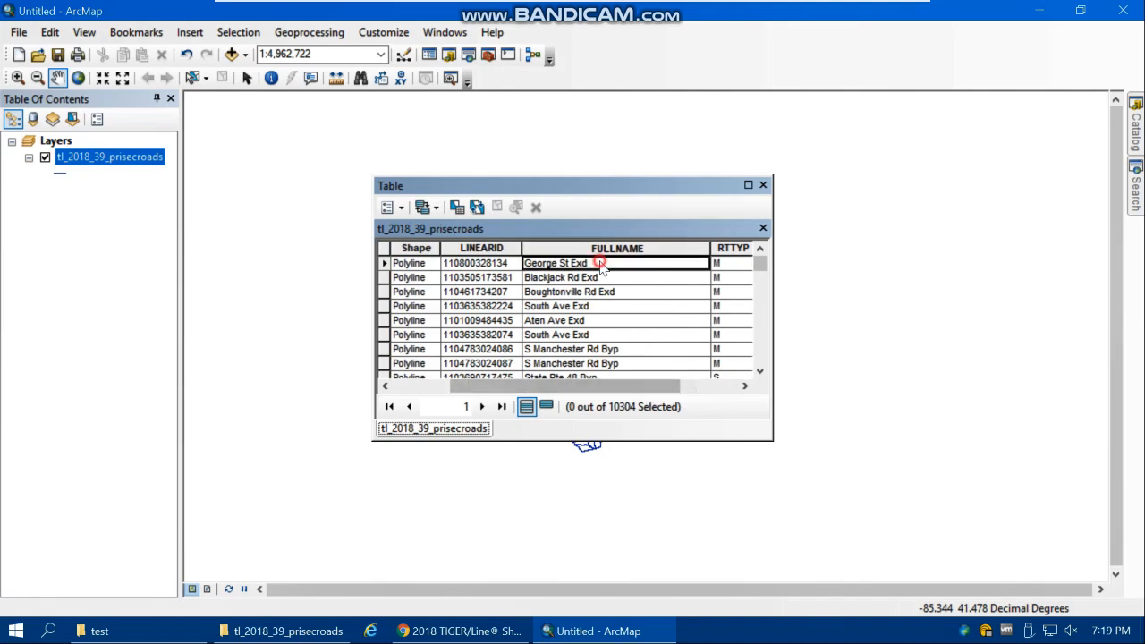
scroll(760, 264, "down", 15)
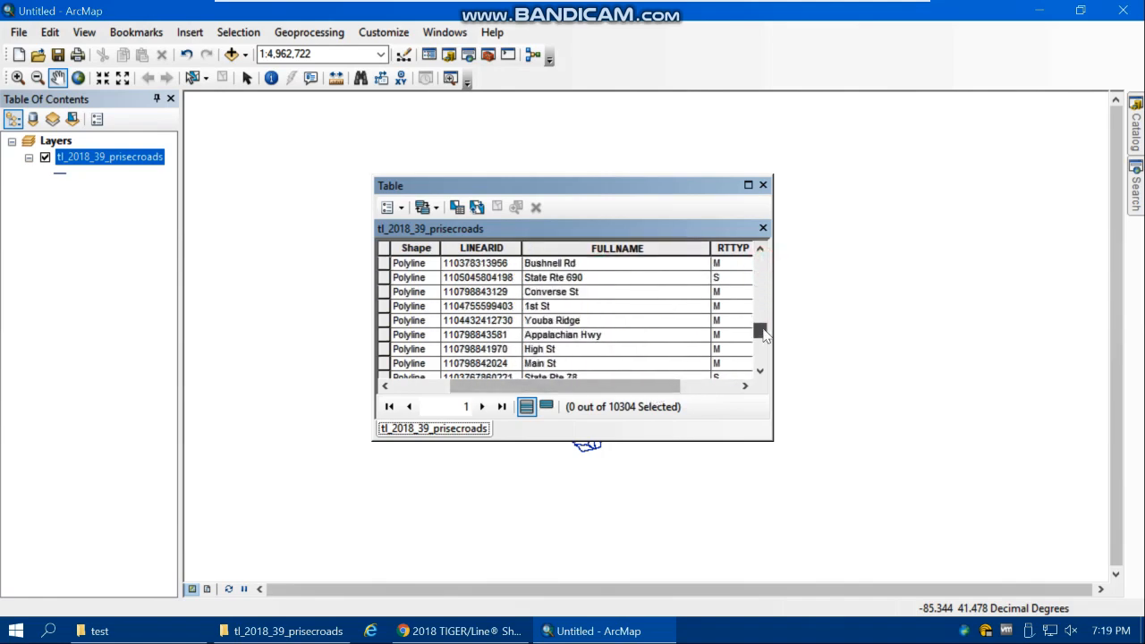
left_click(762, 185)
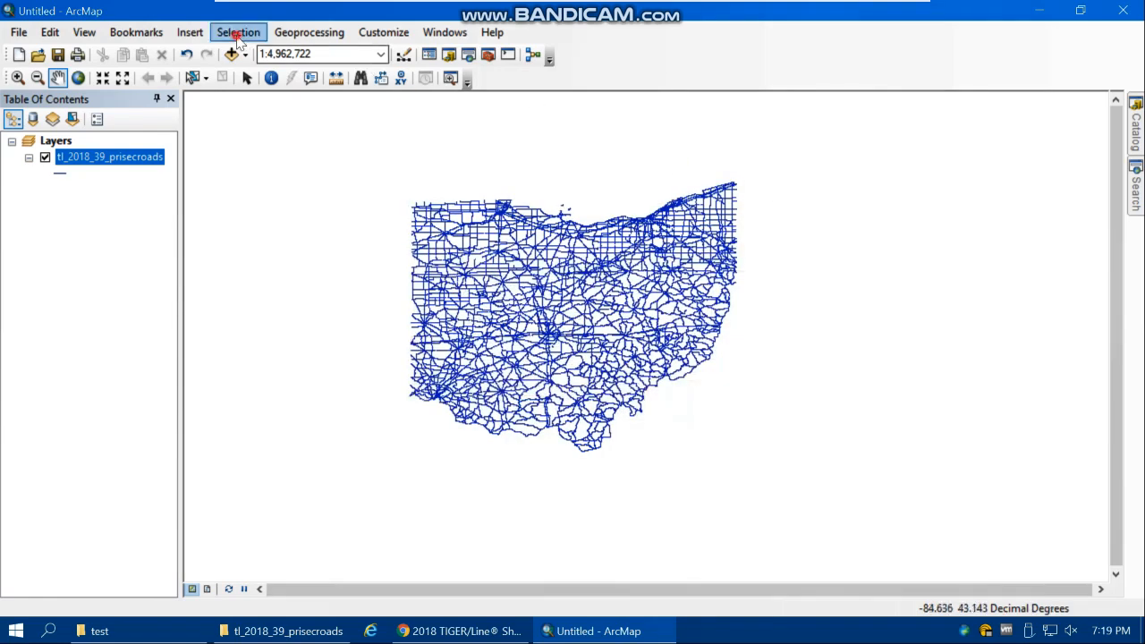
Step: Build a Select By Attributes expression on the roads layer reading "FULLNAME" = 'I- 71'
left_click(238, 33)
left_click(269, 52)
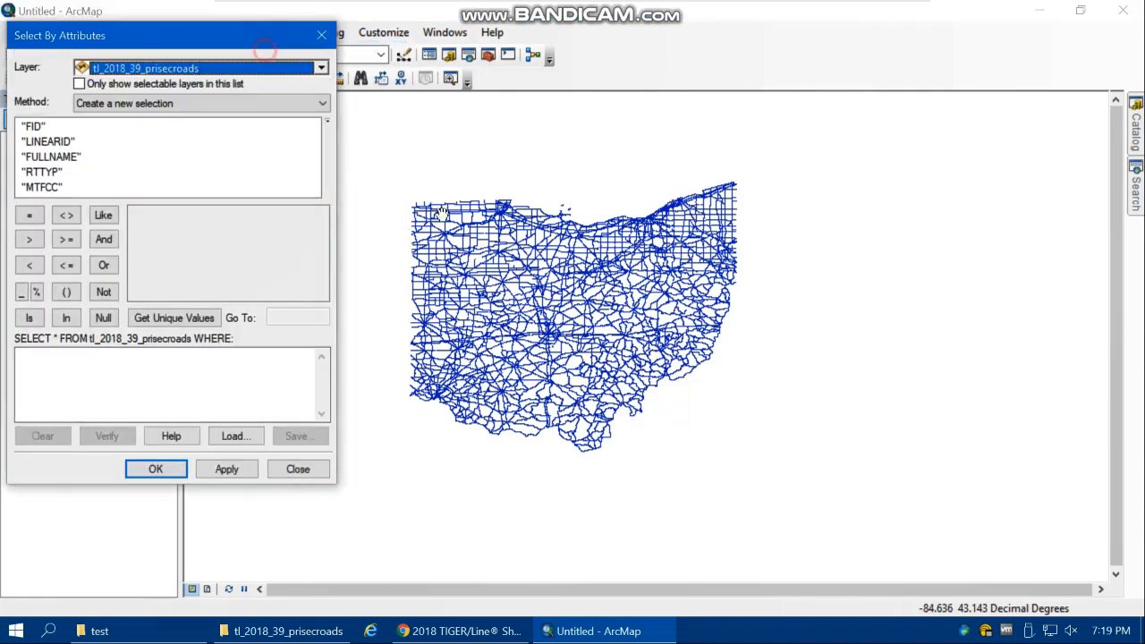
double_click(49, 157)
left_click(29, 215)
left_click(161, 321)
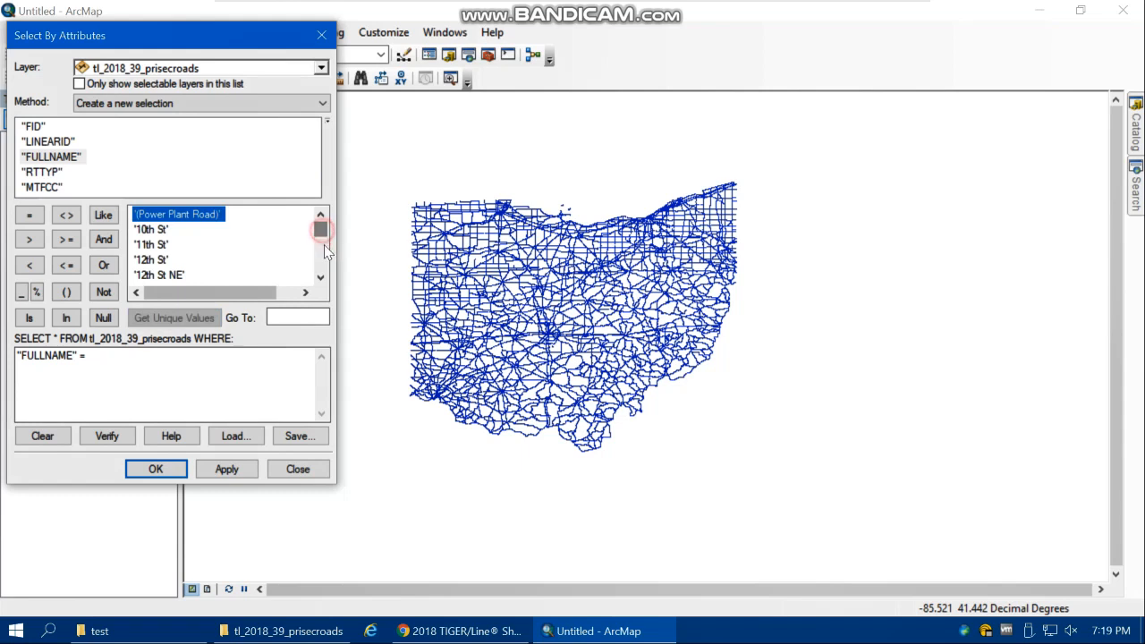
mouse_move(324, 250)
left_mouse_down()
mouse_move(327, 261)
mouse_move(322, 228)
left_mouse_up()
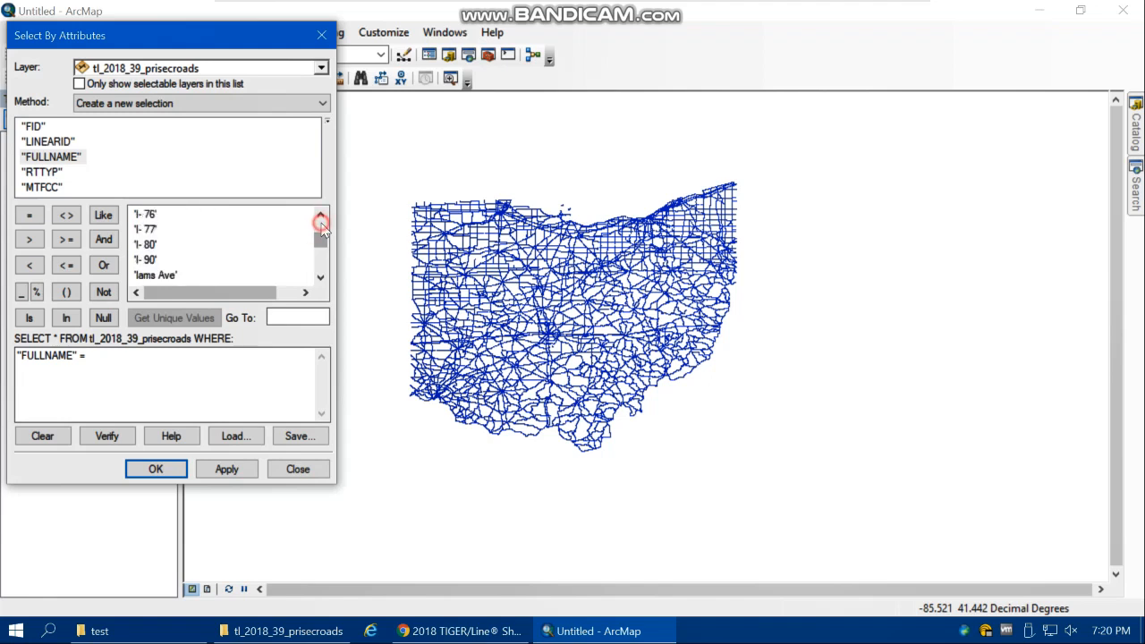
left_click(320, 214)
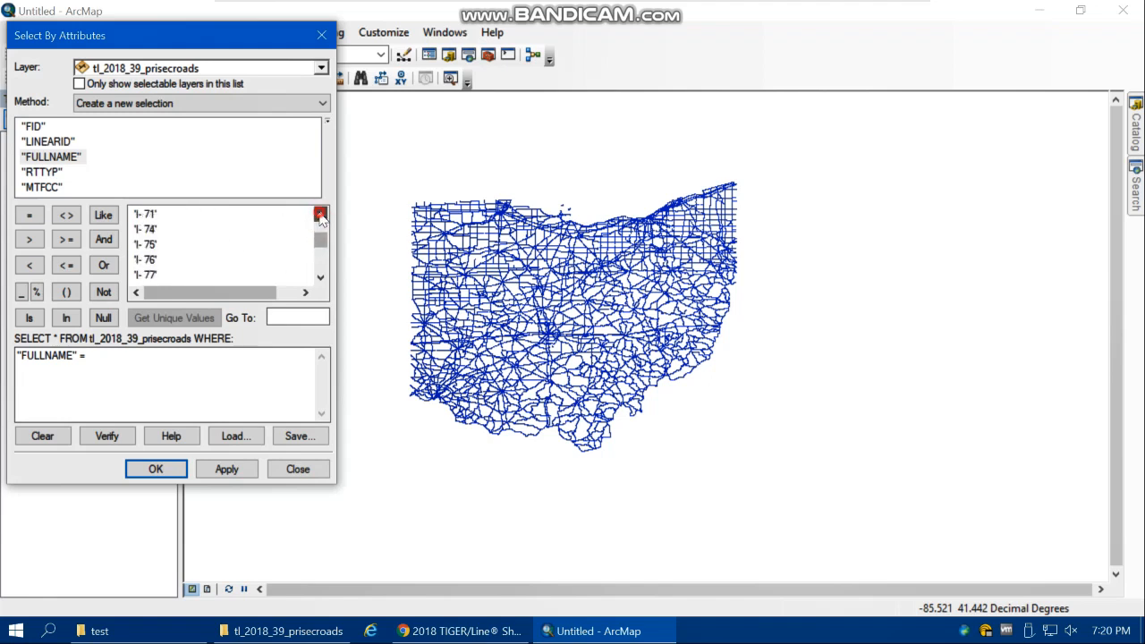
left_click(147, 229)
double_click(149, 229)
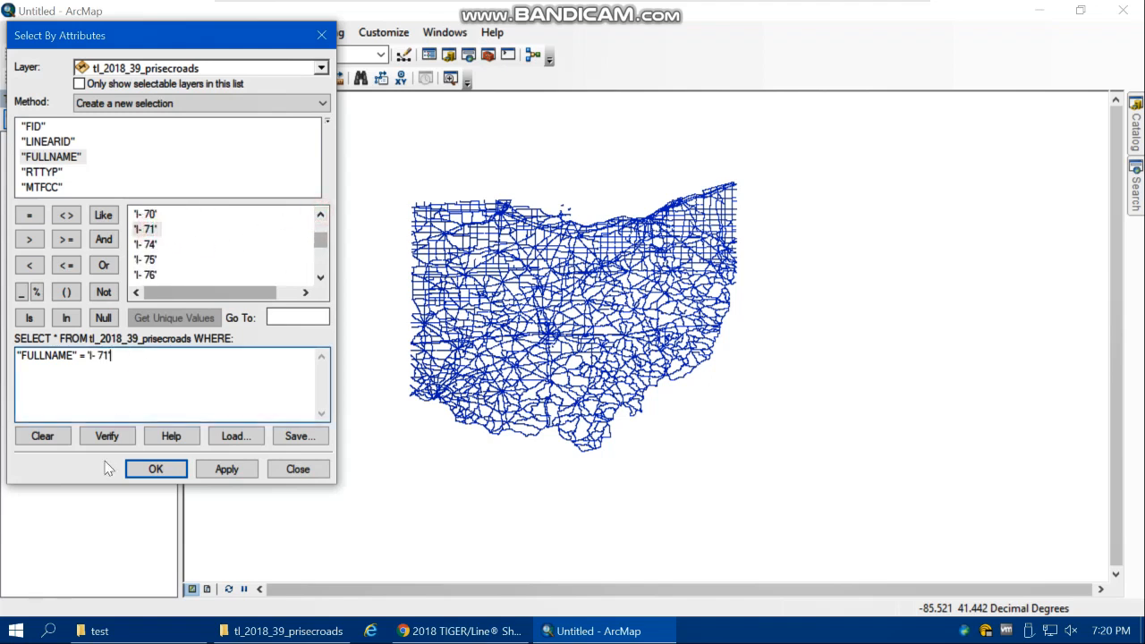
Step: Verify the I- 71 expression and apply it to select the matching roads
left_click(94, 436)
left_click(641, 374)
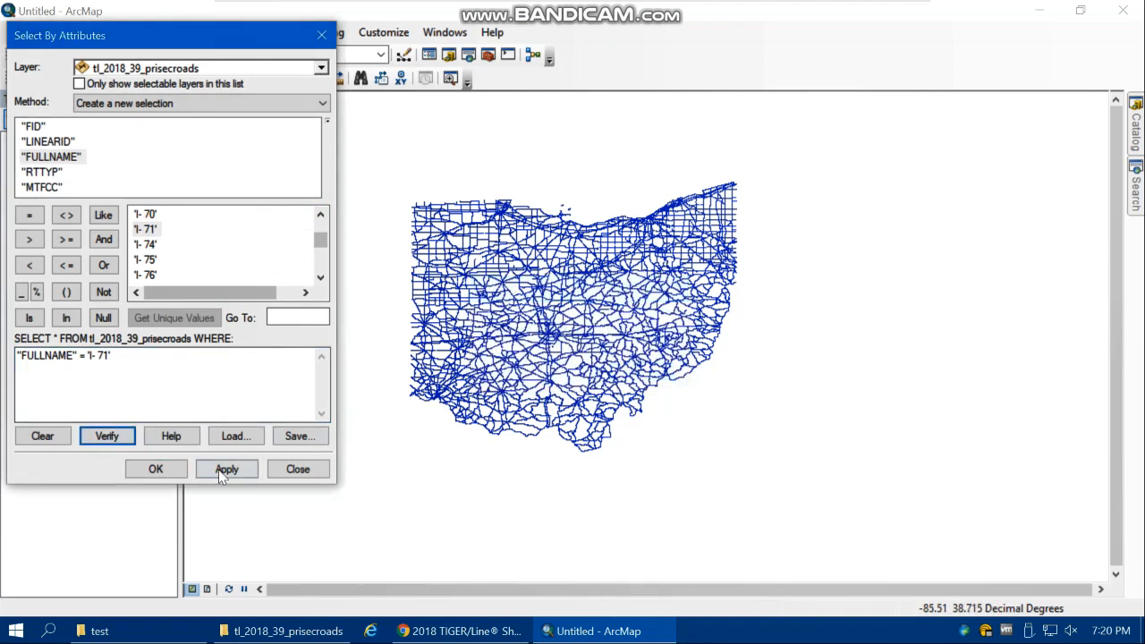
left_click(226, 468)
left_click(156, 468)
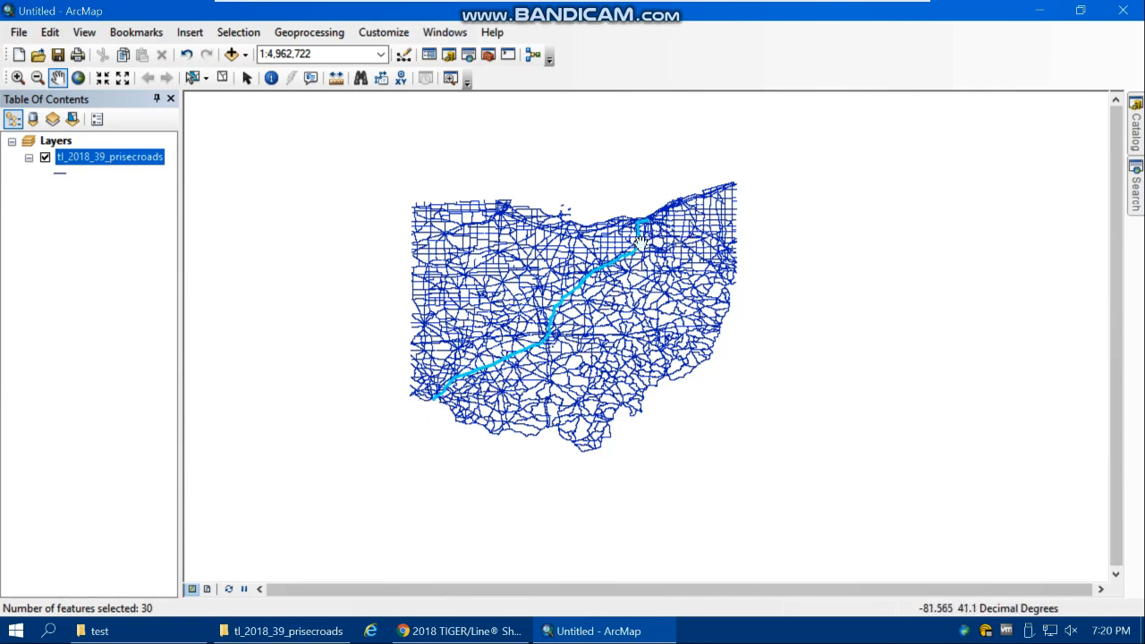
Step: Clear the selected roads and start a new document from the Blank Map template
right_click(106, 160)
mouse_move(179, 465)
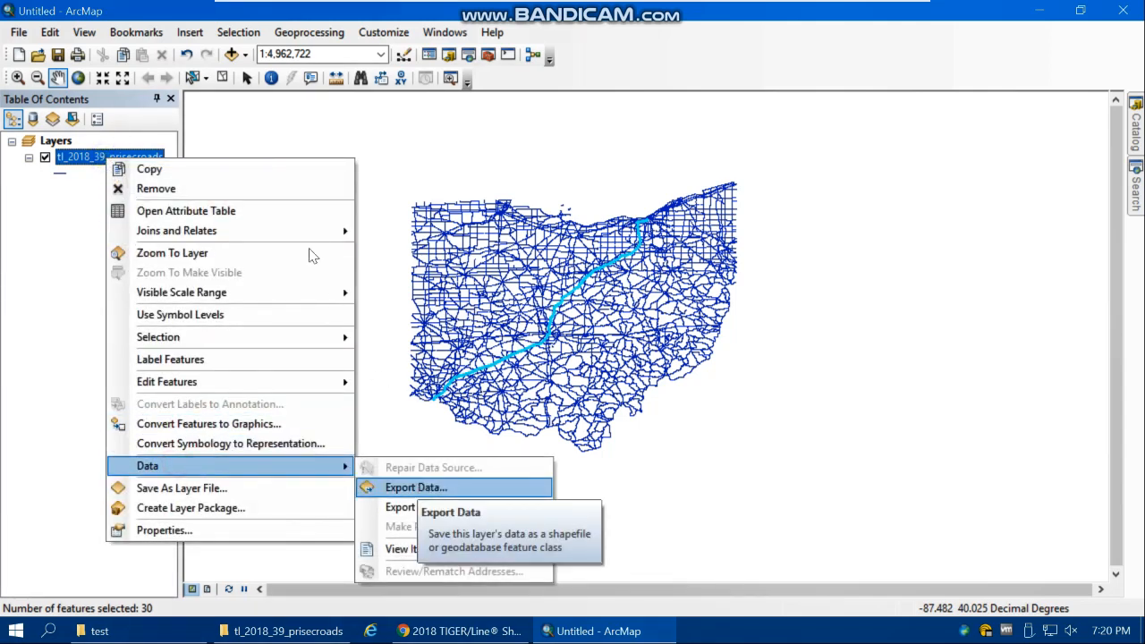
left_click(222, 79)
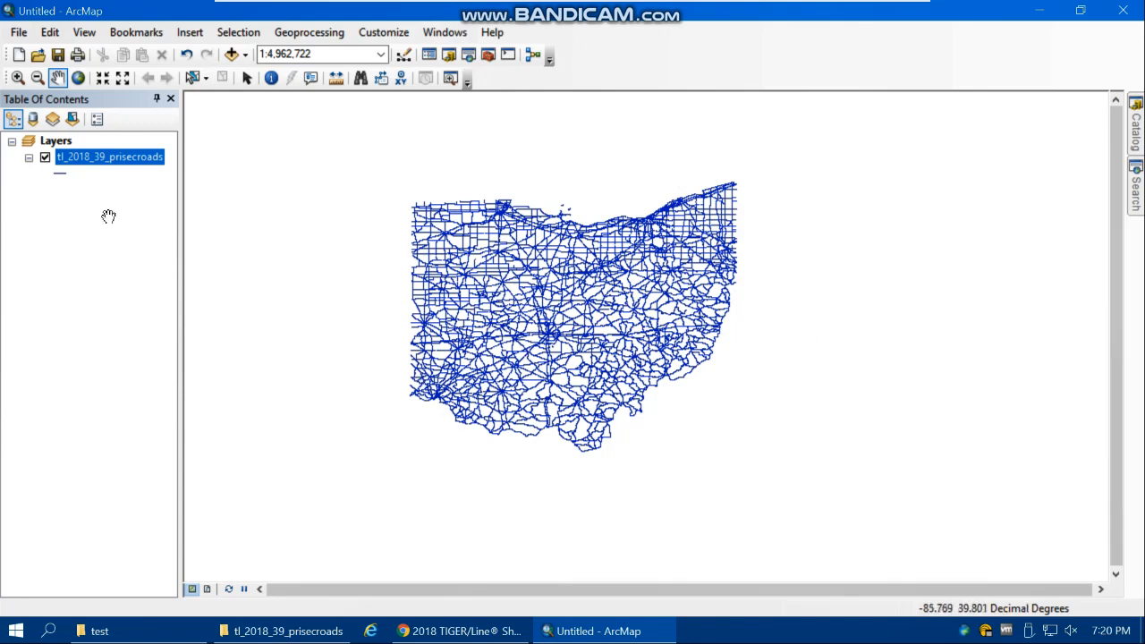
left_click(18, 59)
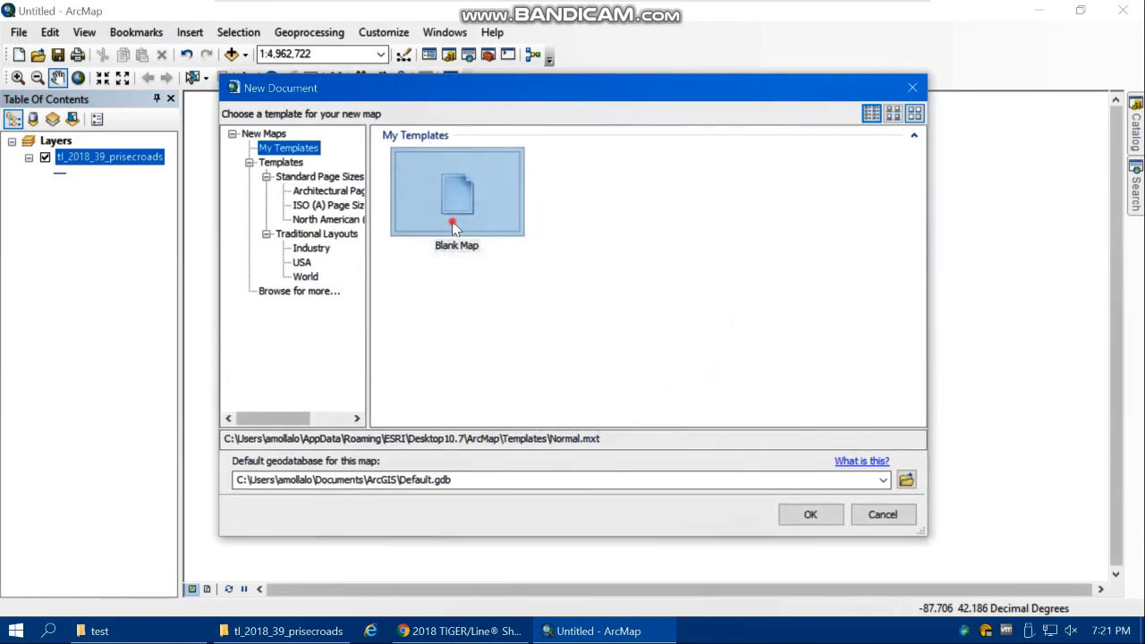
double_click(454, 273)
left_click(576, 353)
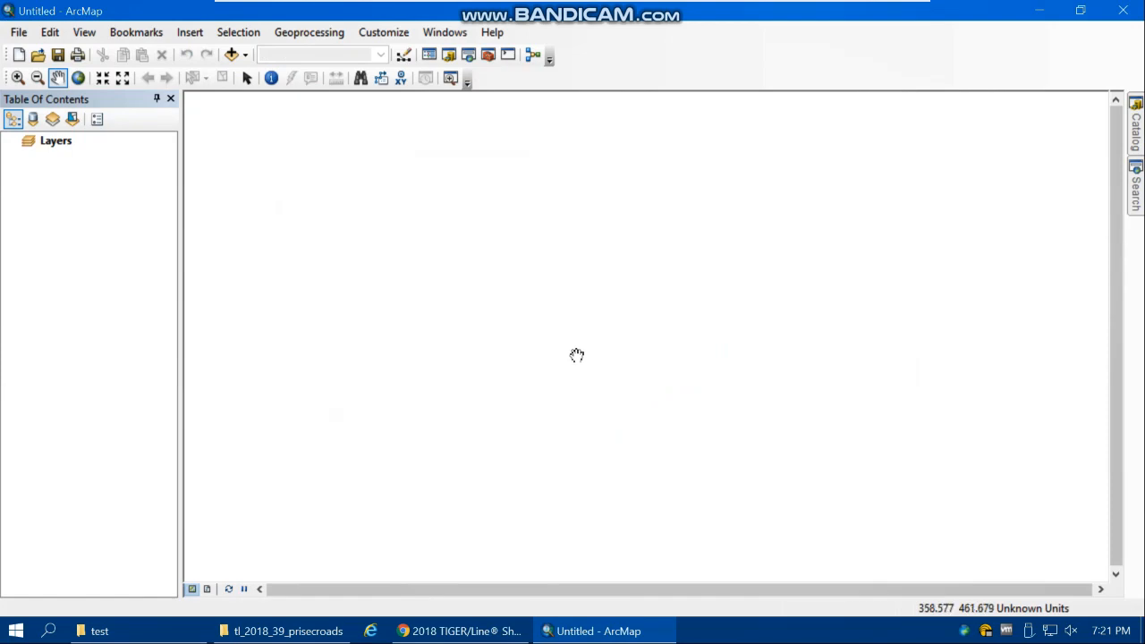
Step: Switch to Chrome and download the 2018 TIGER/Line national file for the States (and equivalent) layer type
left_click(463, 630)
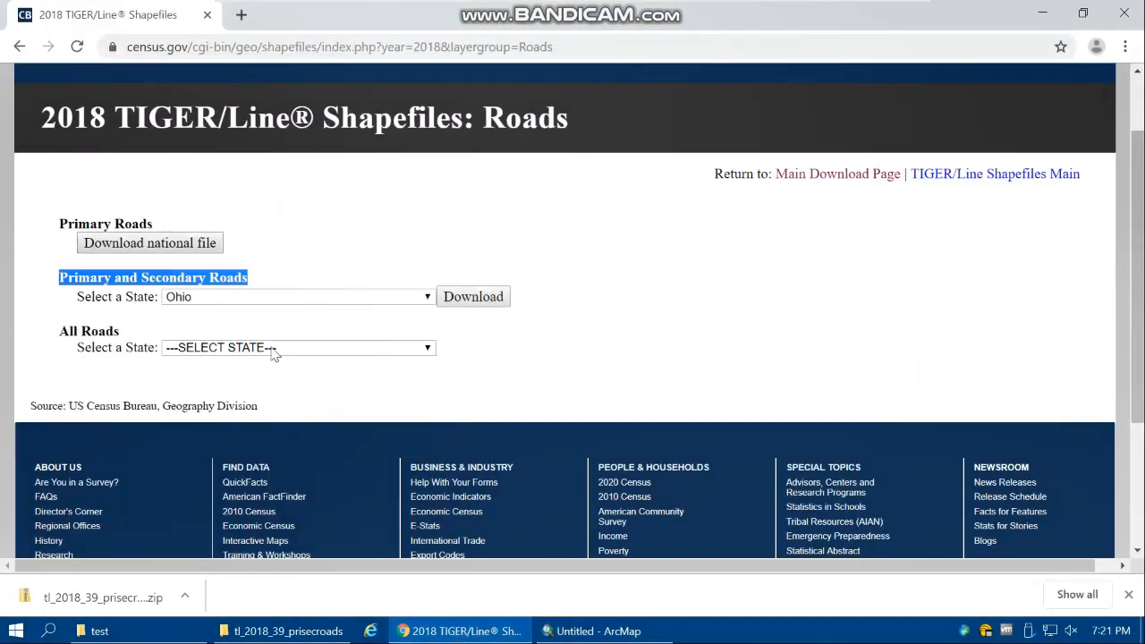
left_click(25, 46)
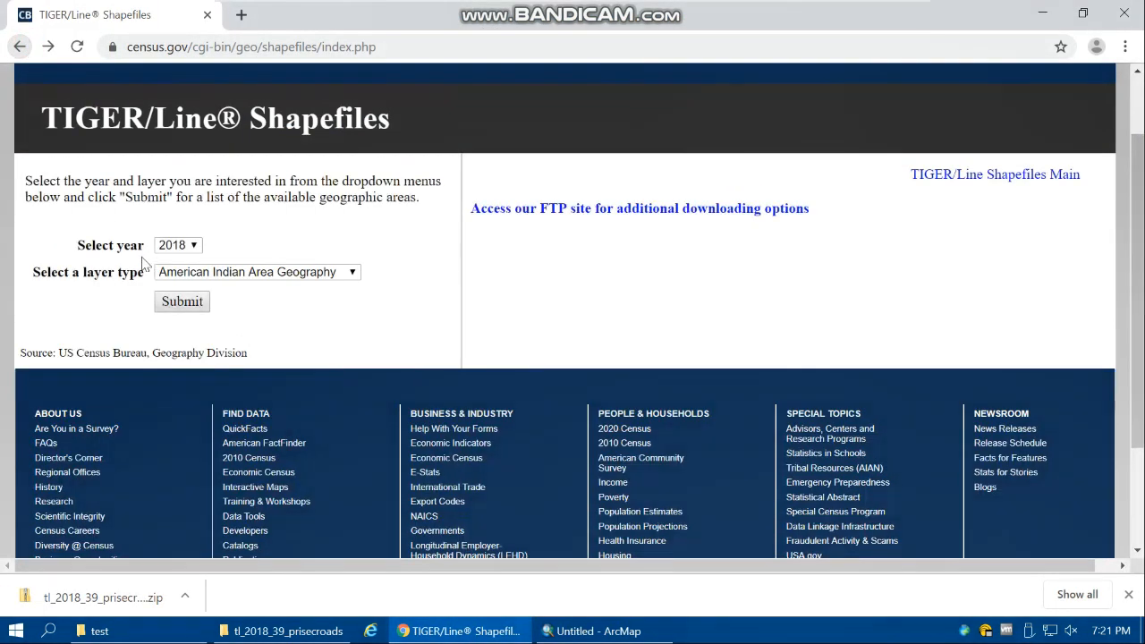
left_click(189, 274)
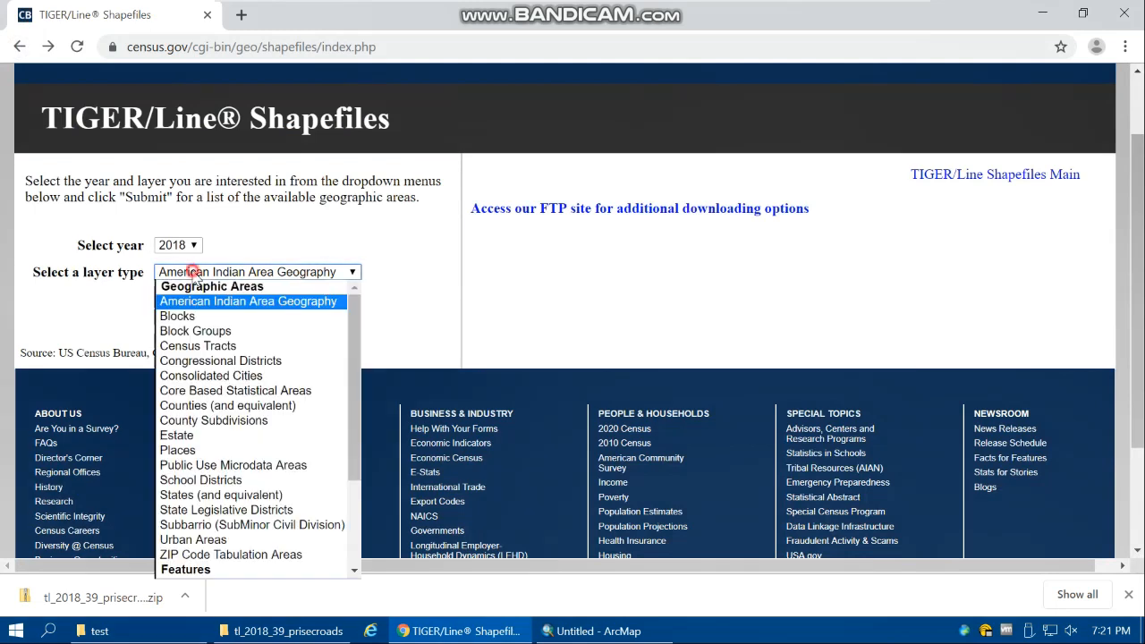
left_click(281, 499)
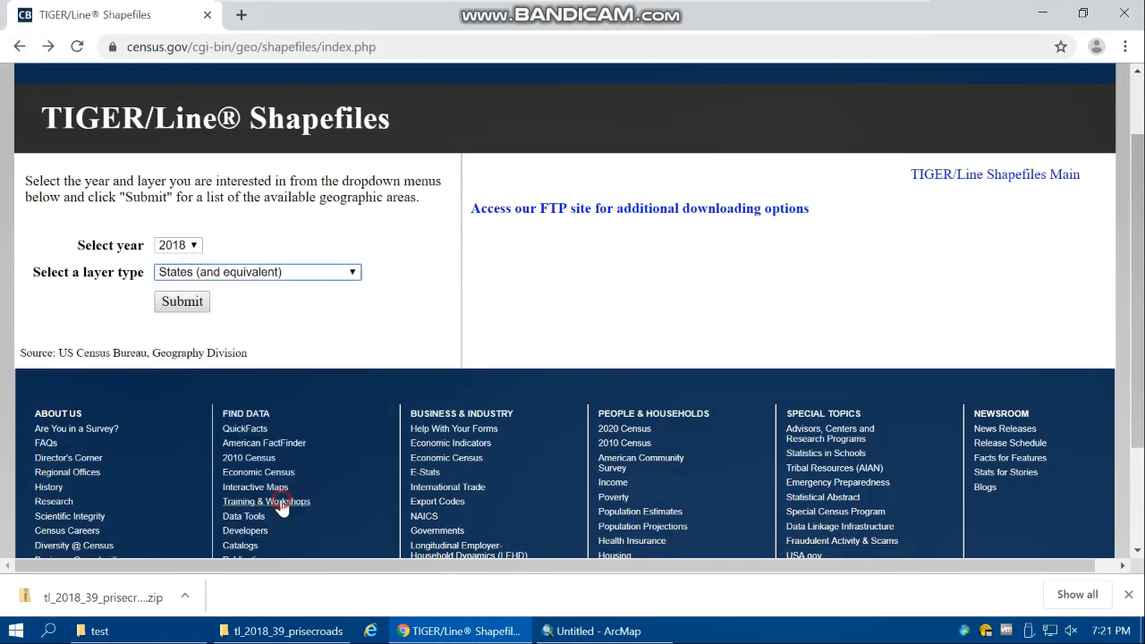
left_click(183, 304)
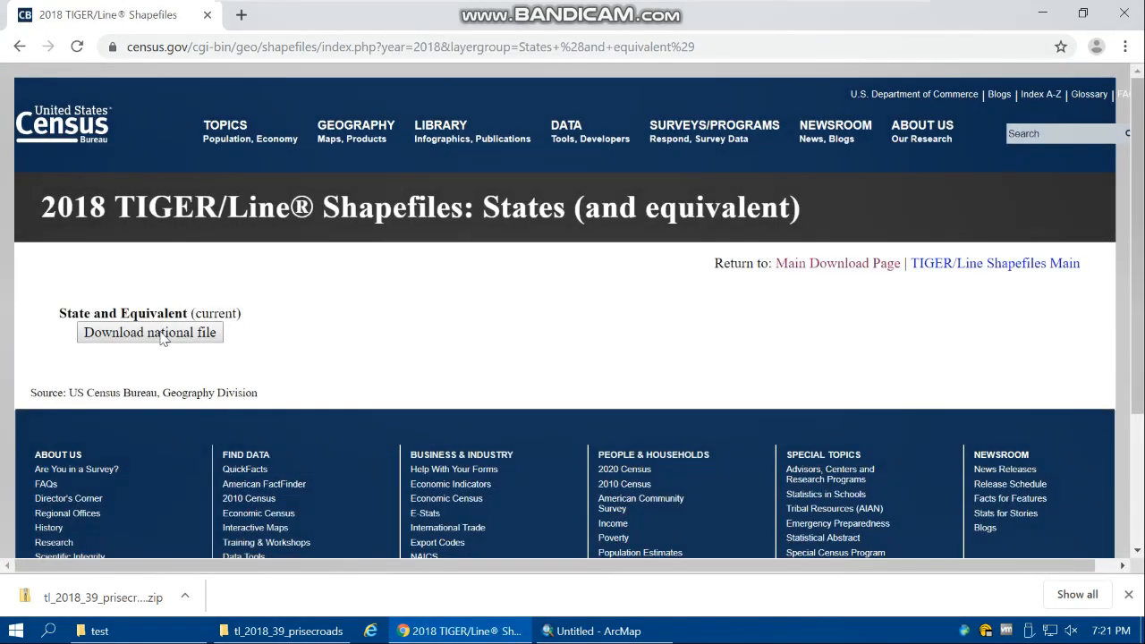
left_click(161, 334)
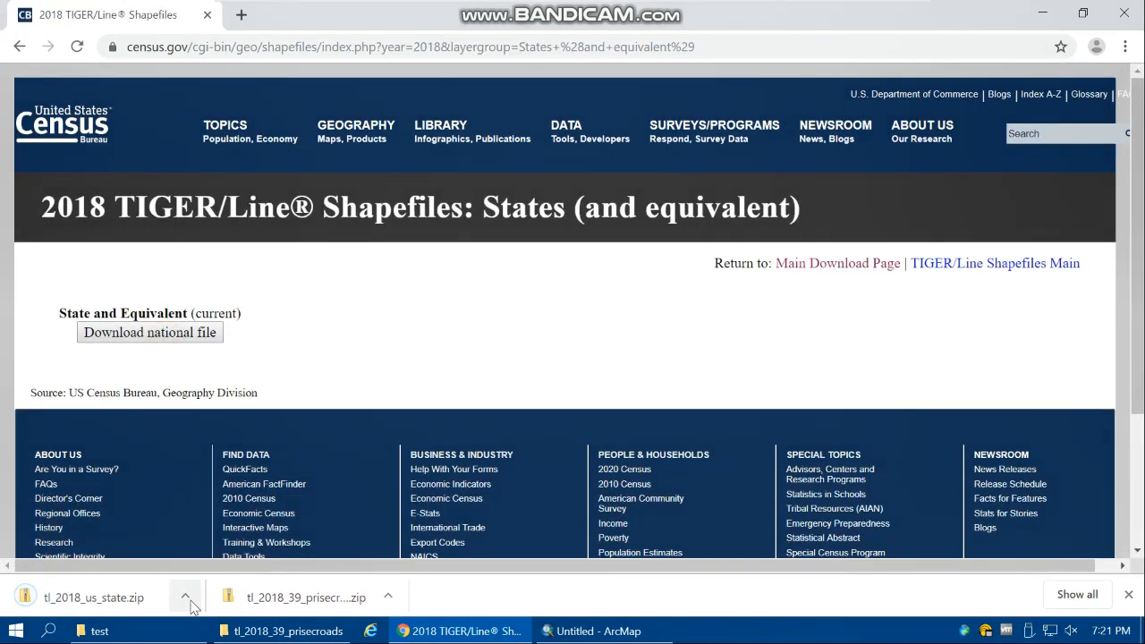
Step: Show the downloaded tl_2018_us_state.zip in its folder and copy it
left_click(185, 596)
left_click(212, 536)
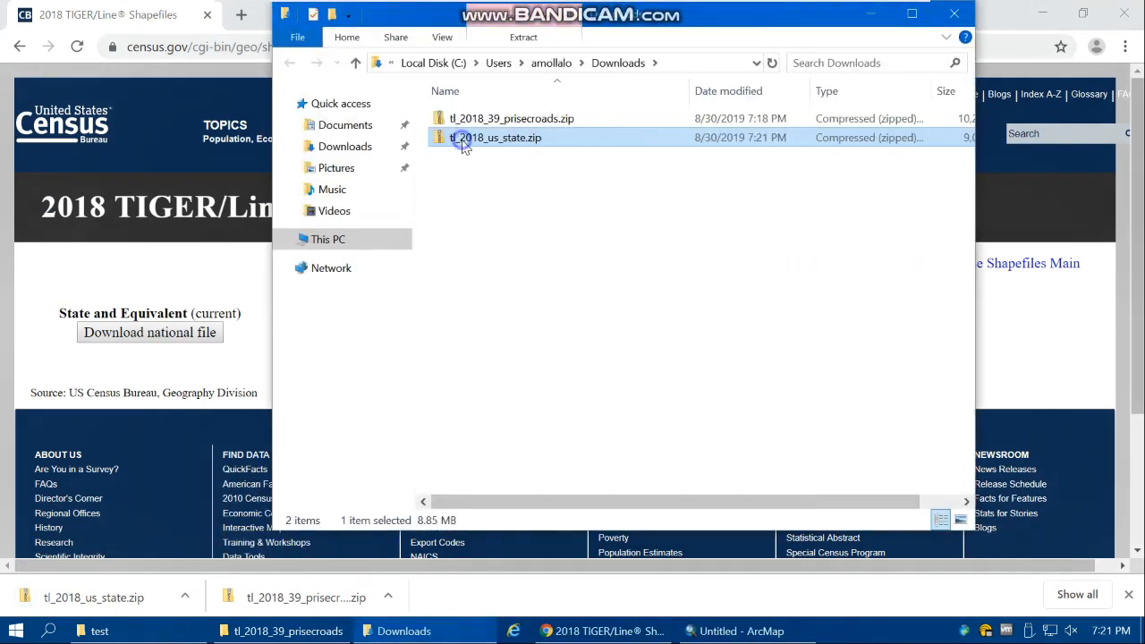
right_click(464, 145)
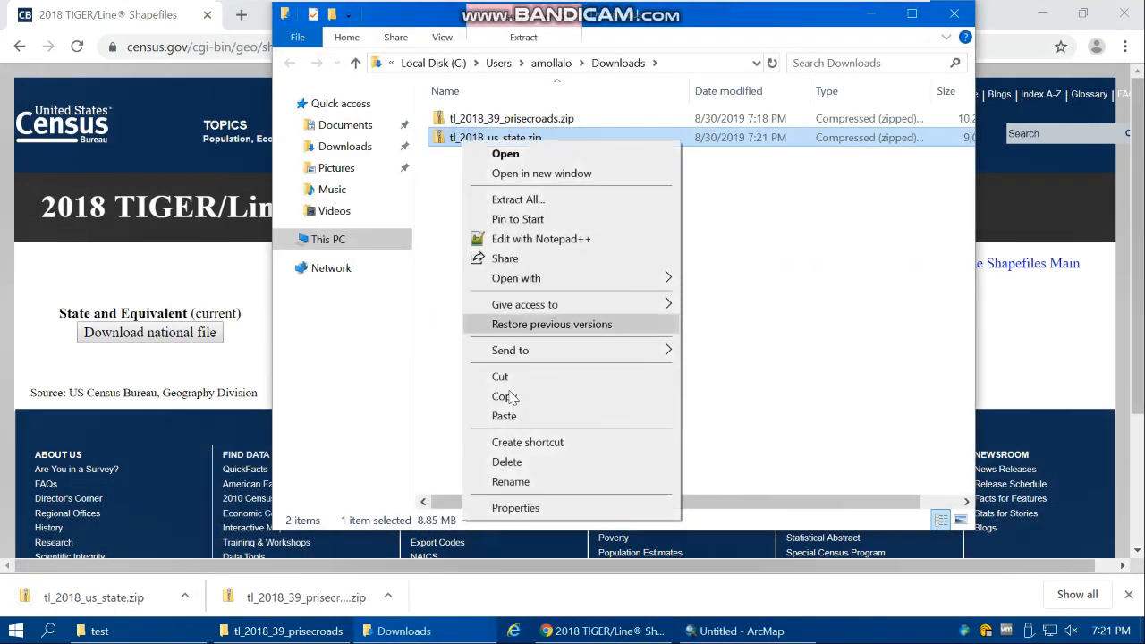
left_click(509, 396)
Step: Create a folder named lab5 inside GIS_labs on the H: drive
left_click(330, 239)
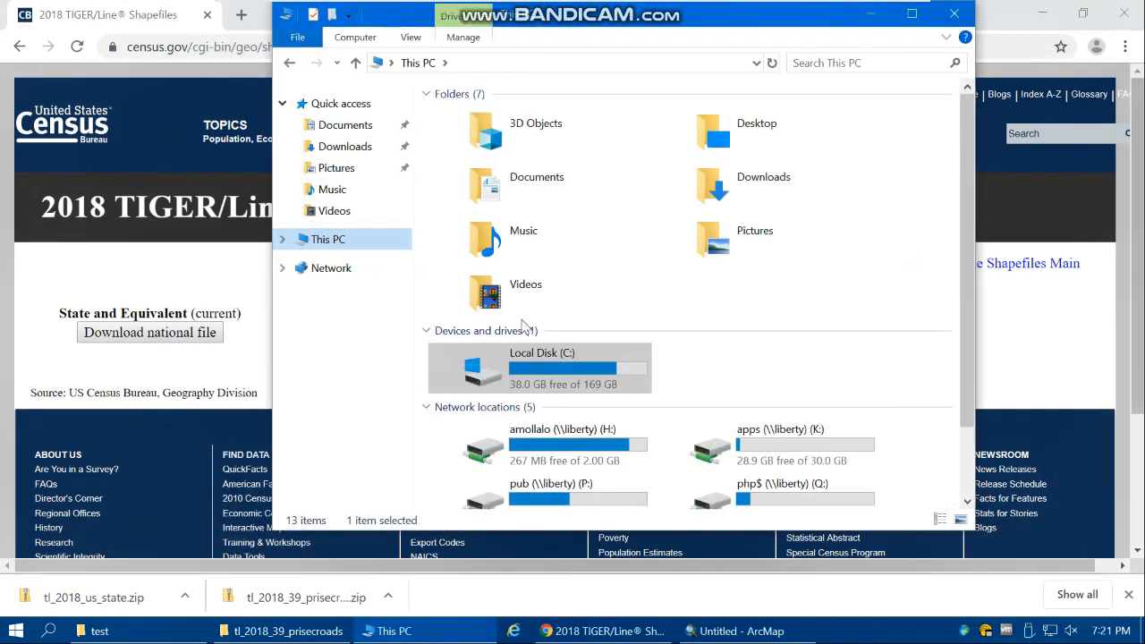
double_click(574, 376)
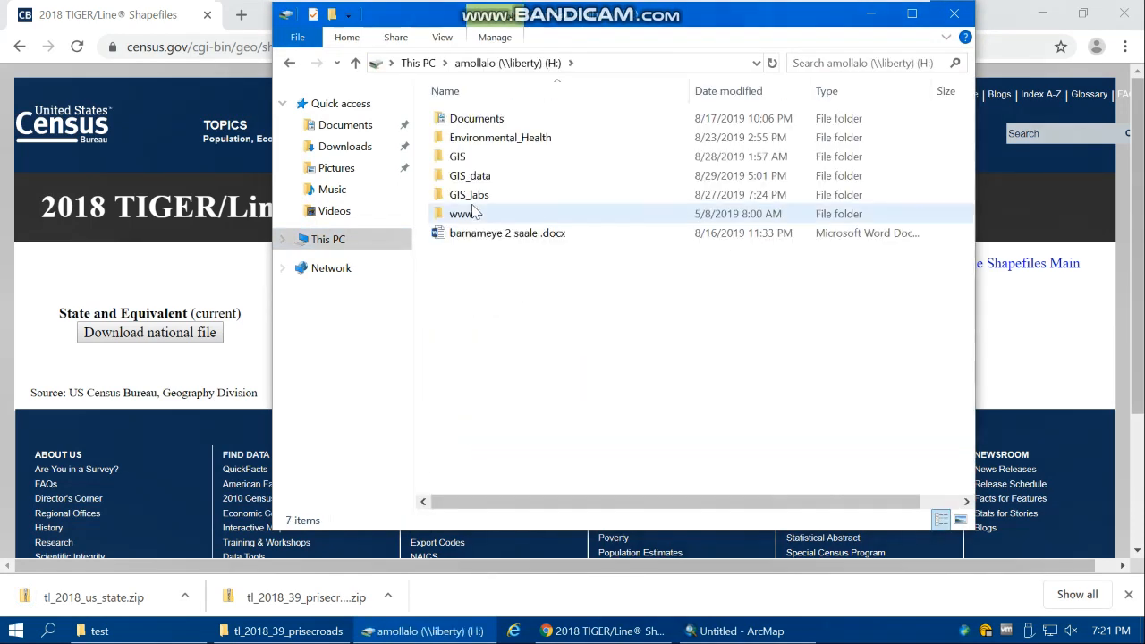
double_click(472, 193)
right_click(477, 263)
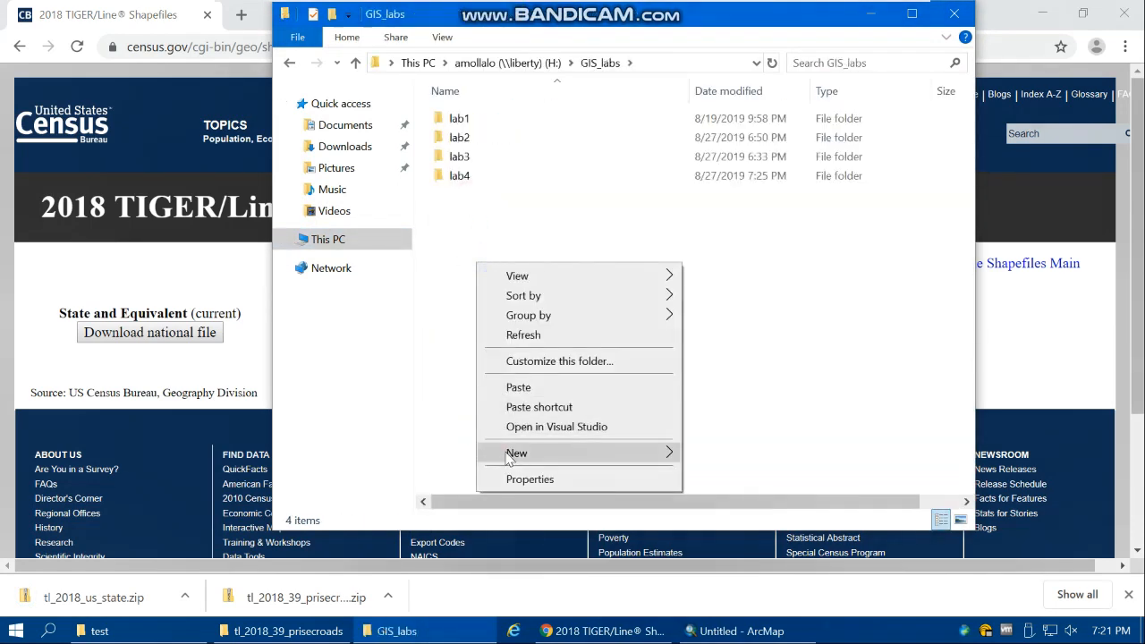
left_click(508, 453)
left_click(724, 51)
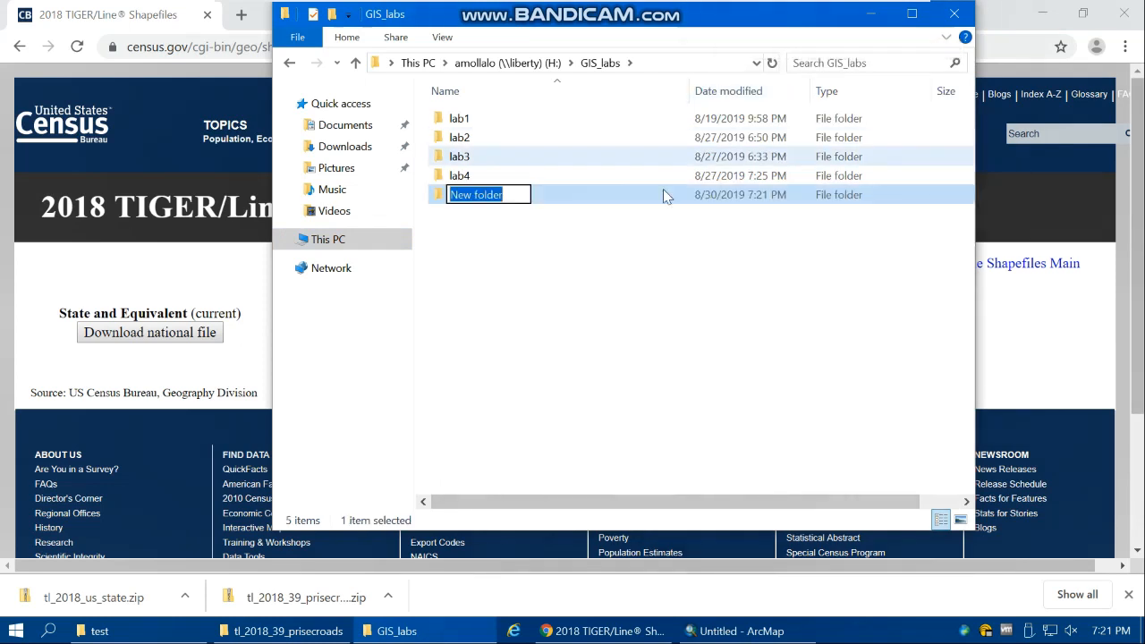
type("lab5")
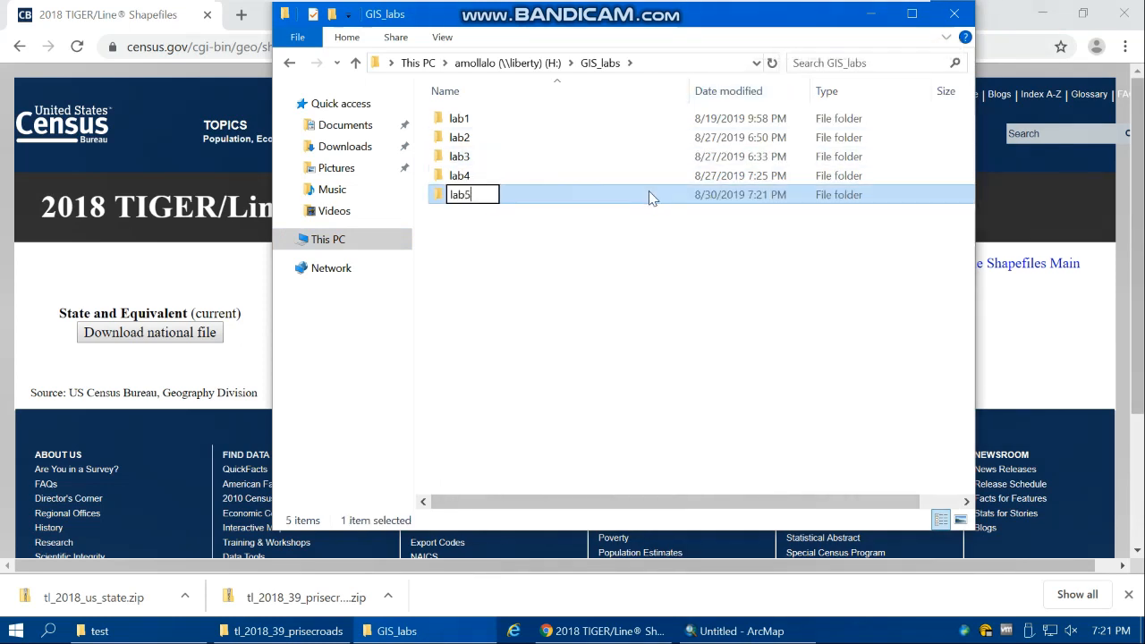
key("Return")
Step: Paste tl_2018_us_state.zip into lab5, extract it to H:\GIS_labs\lab5\tl_2018_us_state and close the extracted folder's window
double_click(648, 192)
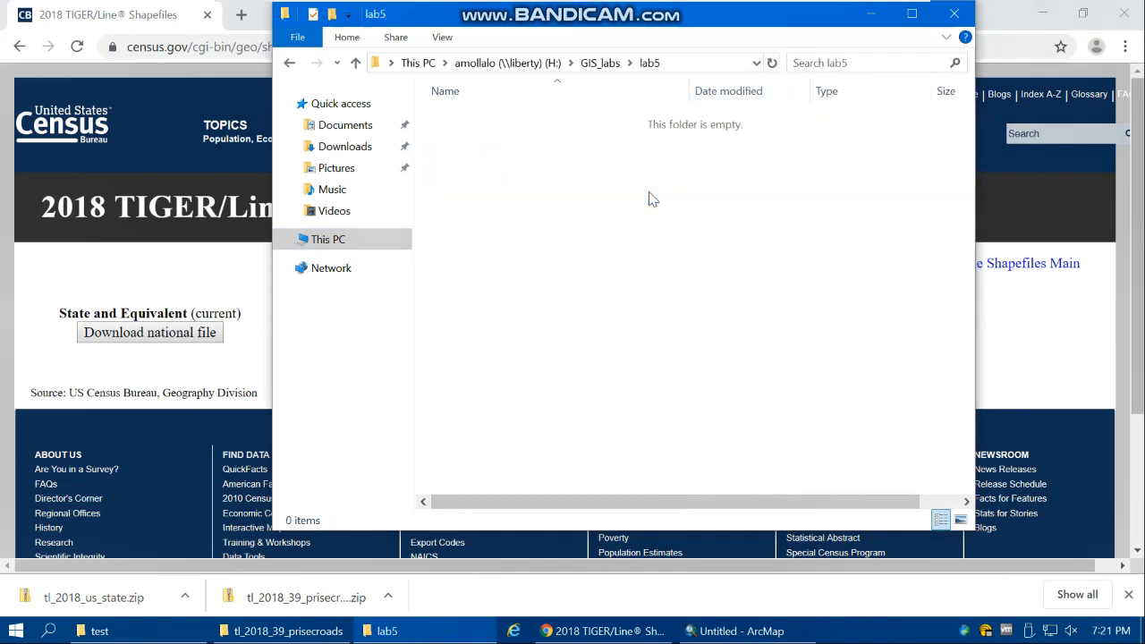
right_click(517, 268)
left_click(572, 392)
right_click(473, 122)
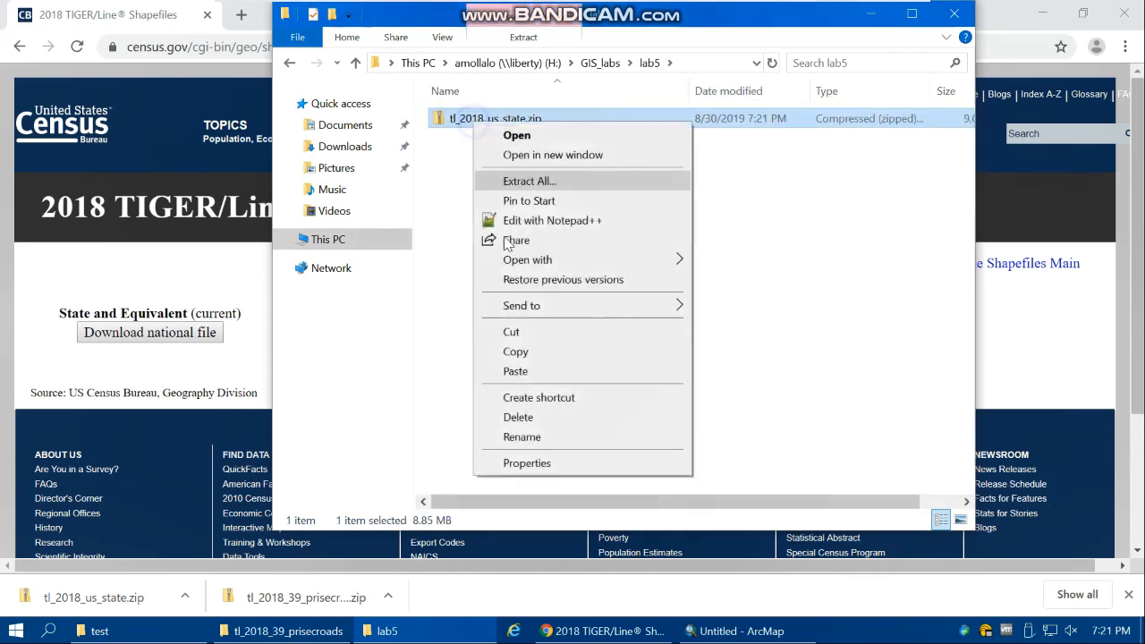
left_click(529, 181)
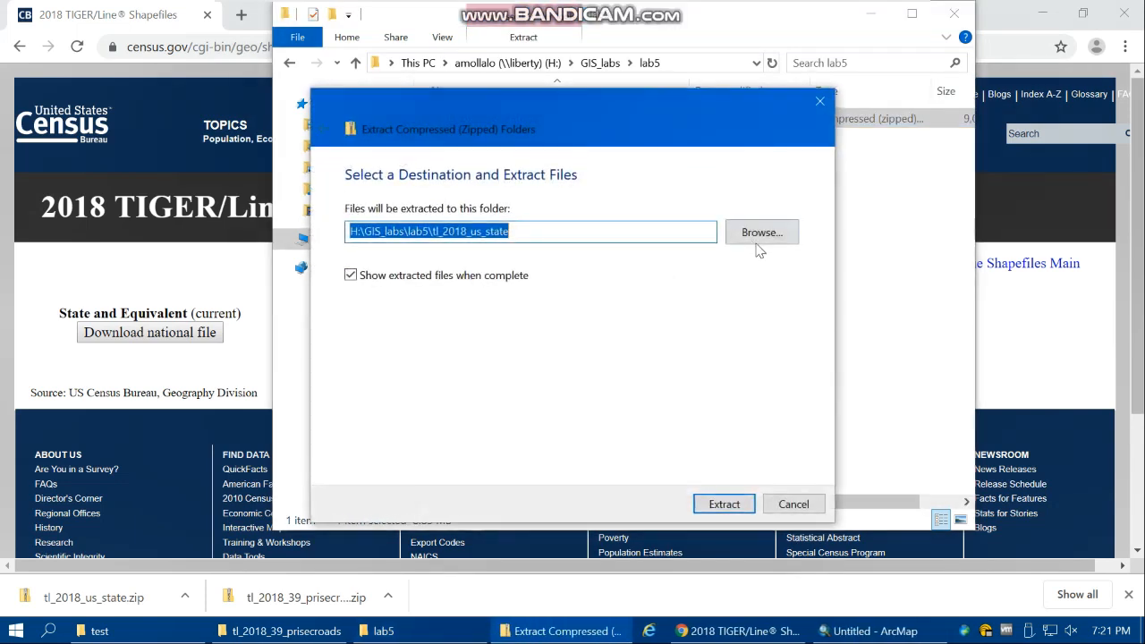
left_click(742, 505)
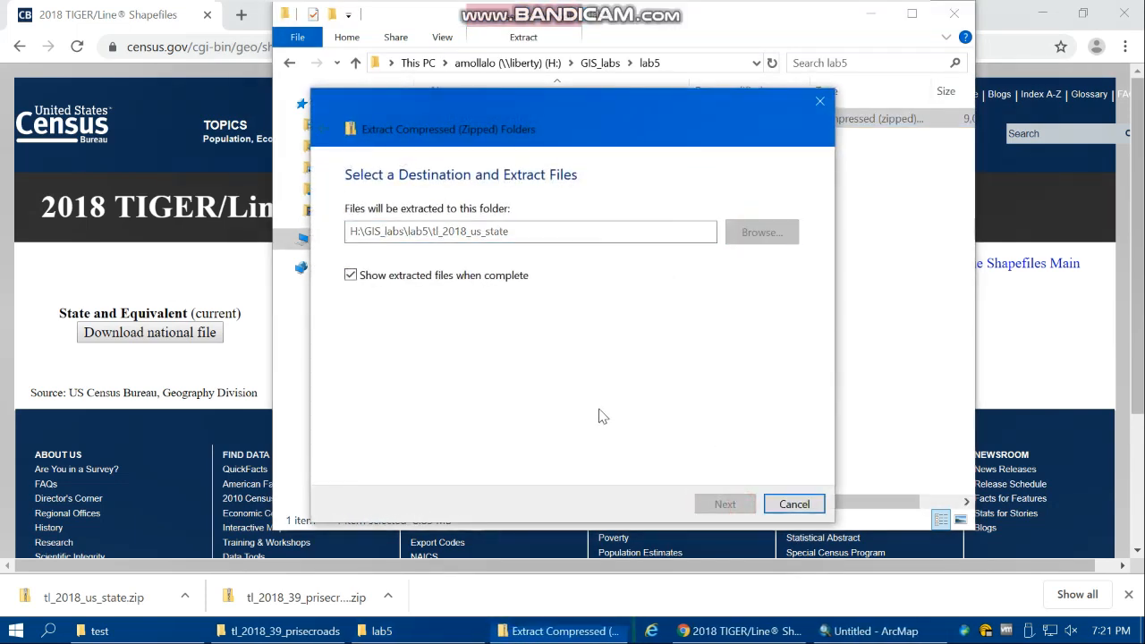
left_click(970, 27)
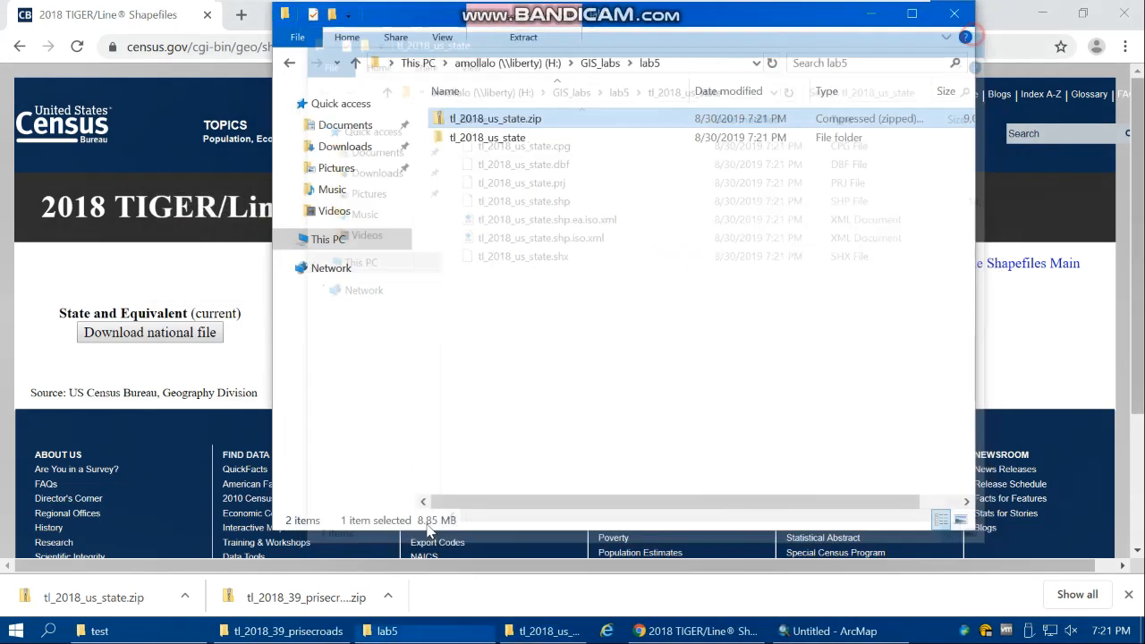
Step: Switch to ArcMap and connect to the folder H:\GIS_labs while adding data
left_click(731, 631)
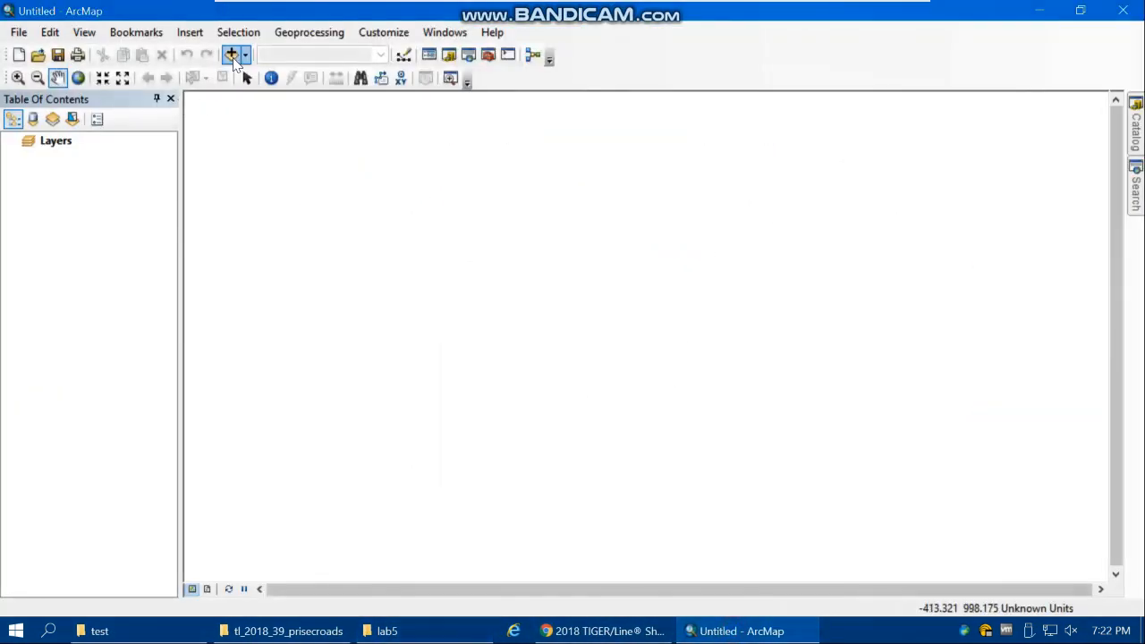
left_click(231, 55)
left_click(707, 197)
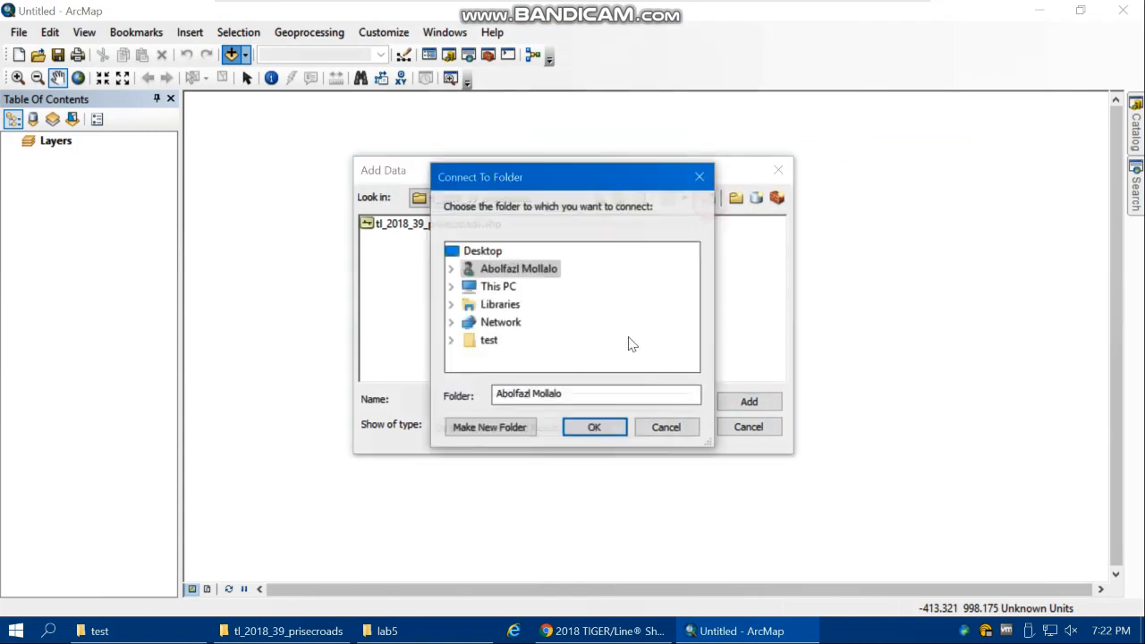
double_click(531, 298)
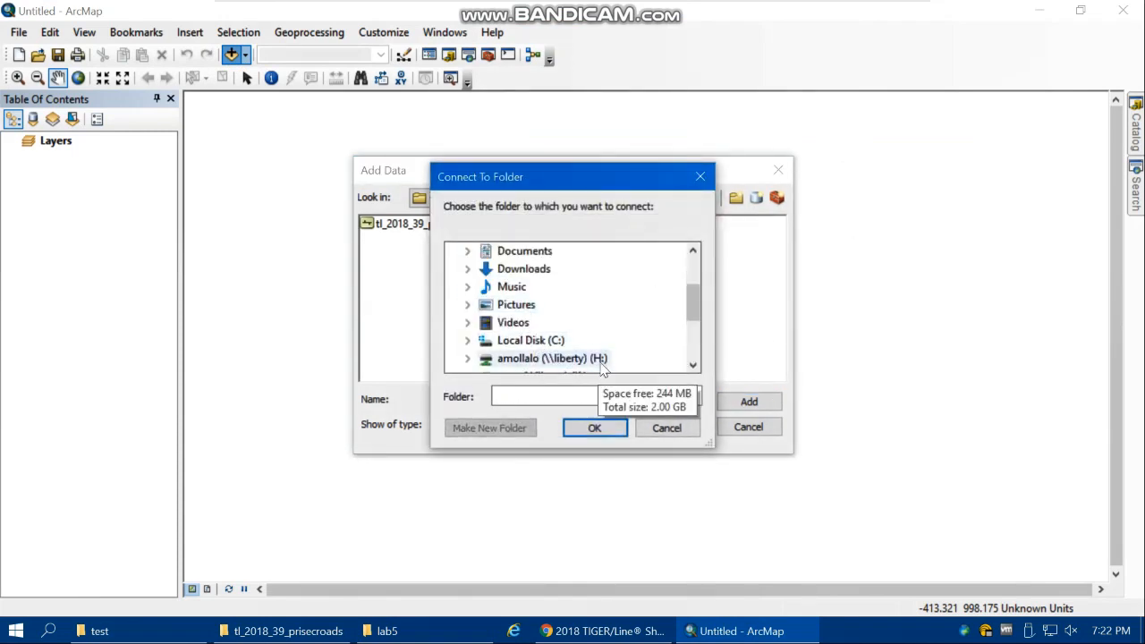
scroll(582, 349, "down", 1)
double_click(583, 305)
double_click(541, 341)
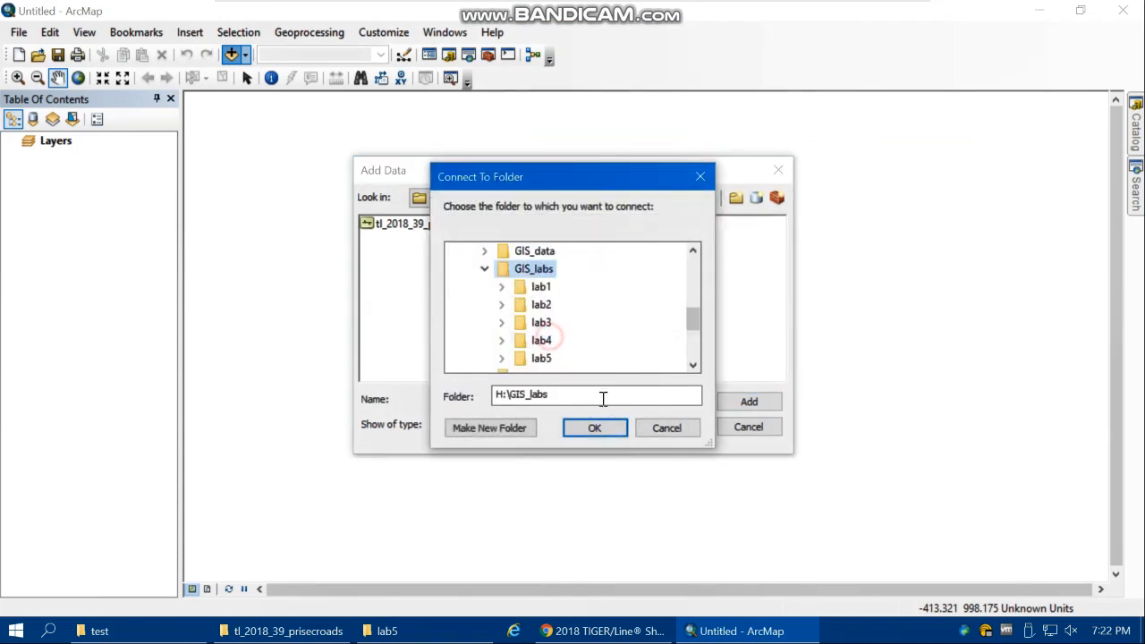
left_click(593, 427)
Step: Add the tl_2018_us_state shapefile from its extracted folder in lab5 to the map
left_click(384, 286)
double_click(383, 288)
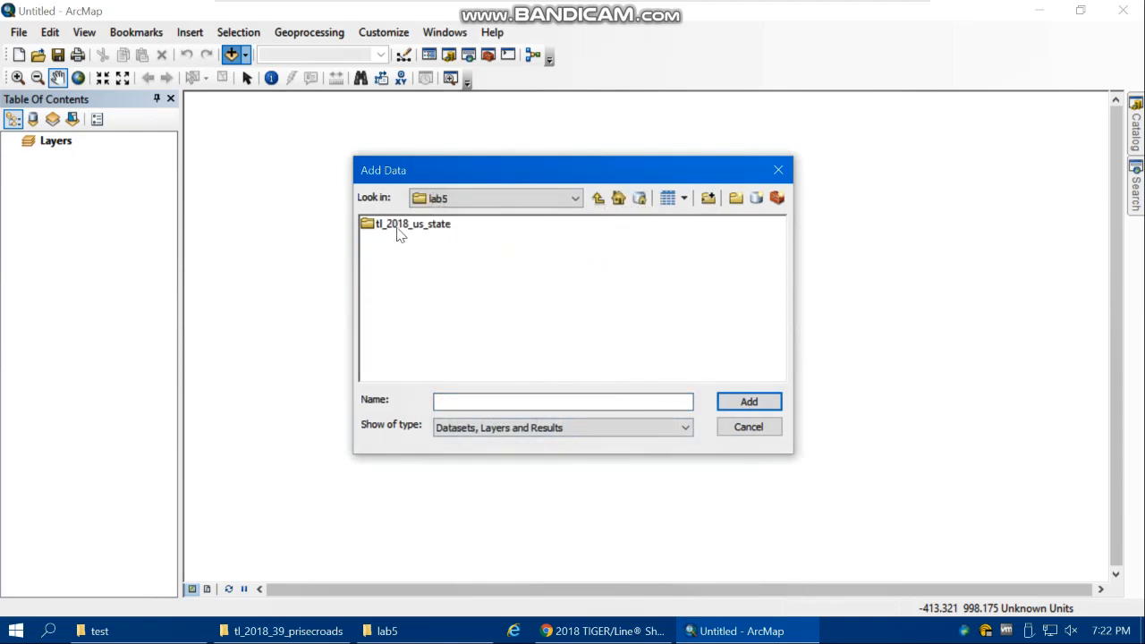
double_click(399, 229)
double_click(402, 225)
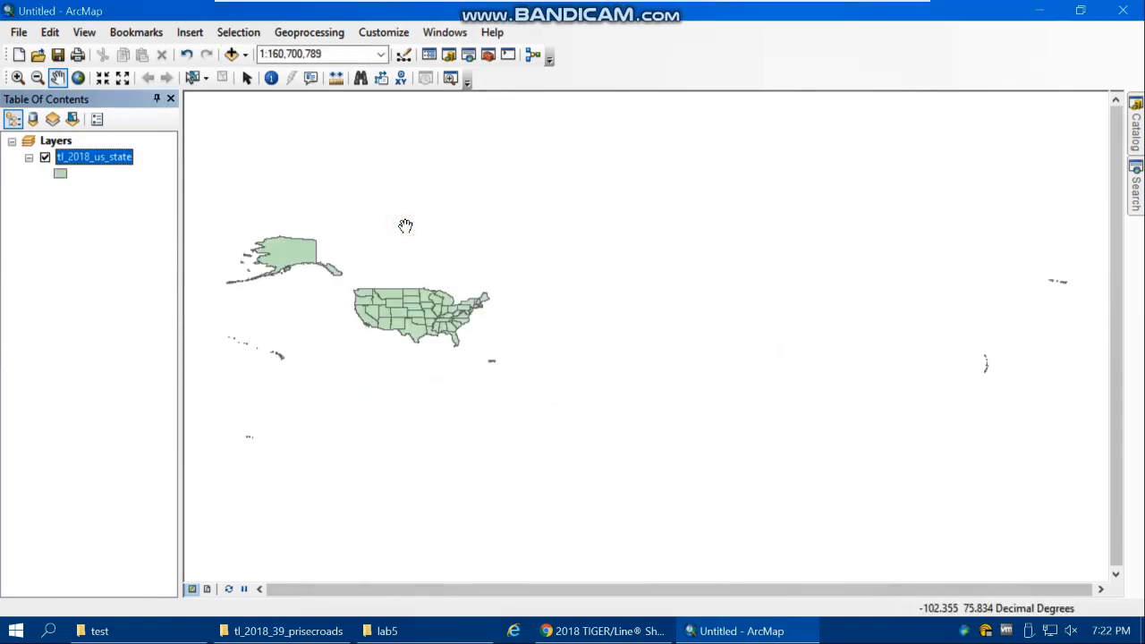
Step: Select all the contiguous US states with a selection rectangle, leaving out Alaska, Hawaii and the outlying islands
left_click_drag(502, 296, 626, 297)
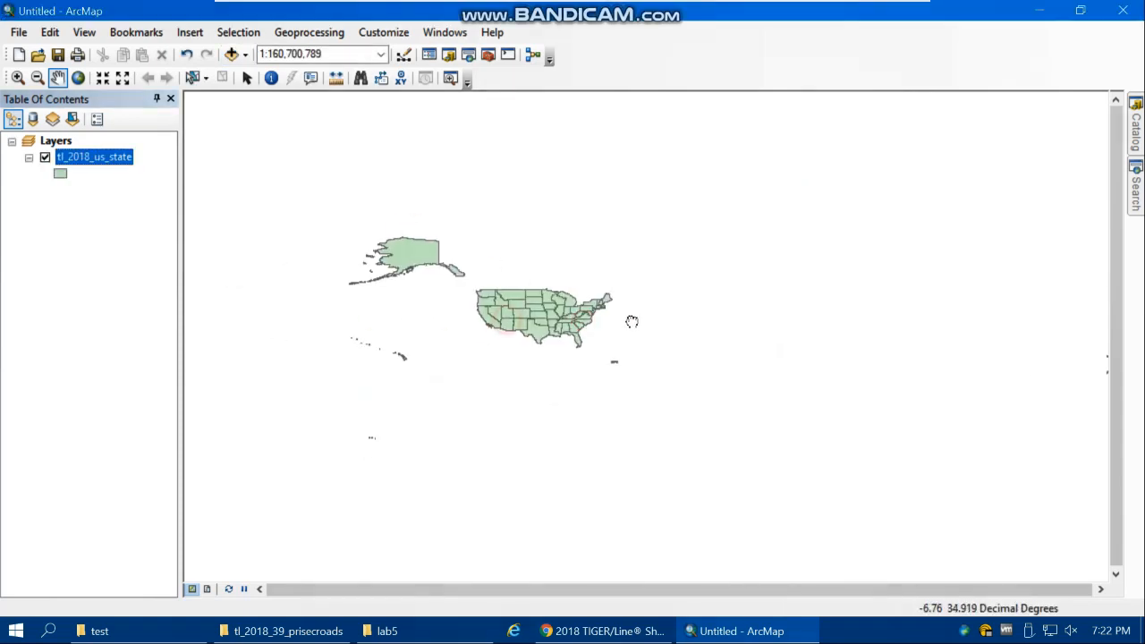
scroll(617, 313, "up", 5)
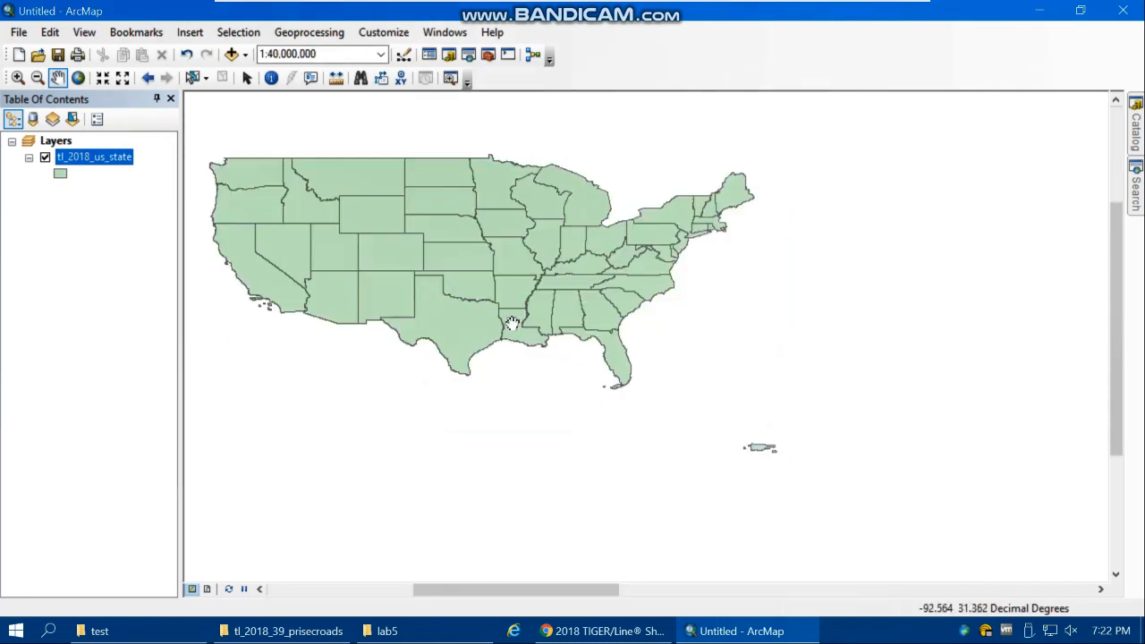
left_click_drag(486, 299, 587, 357)
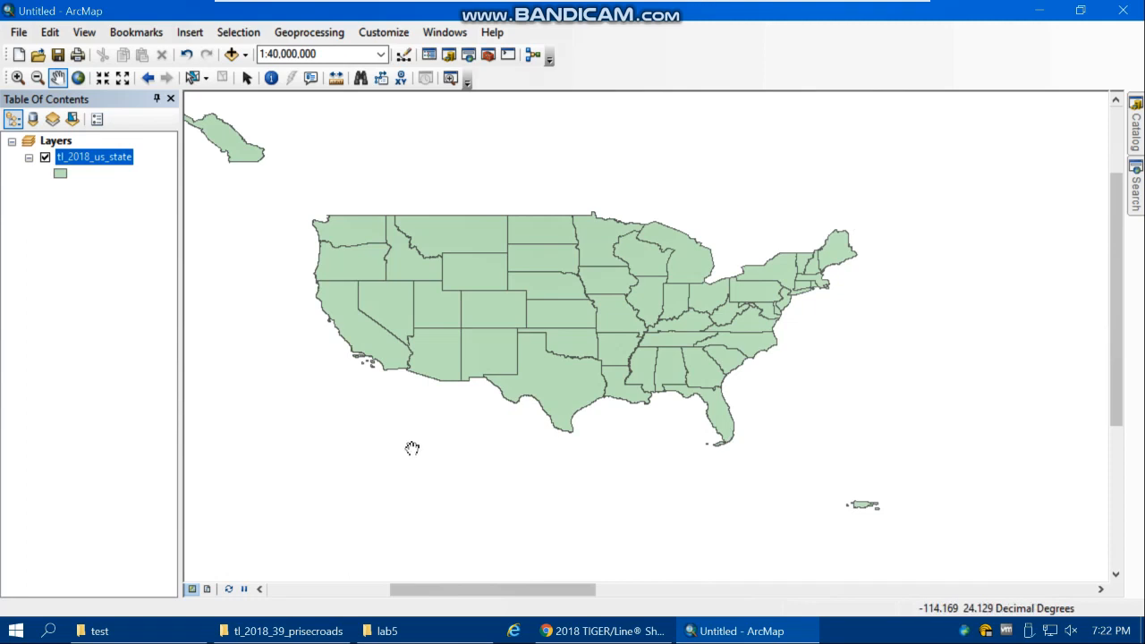
left_click(192, 78)
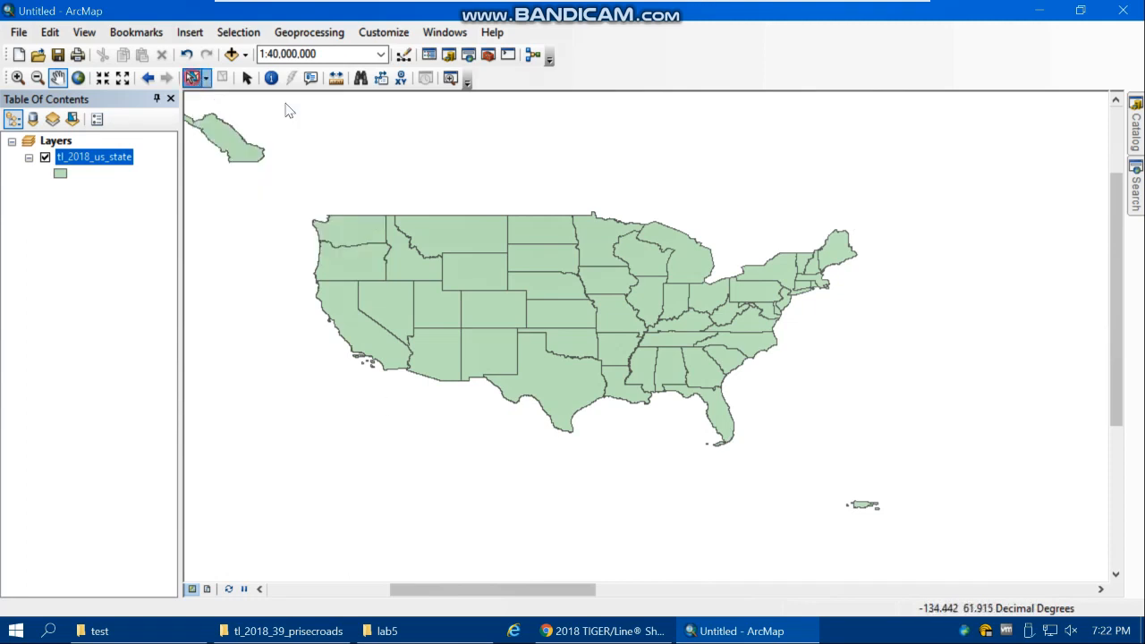
left_click_drag(869, 194, 278, 459)
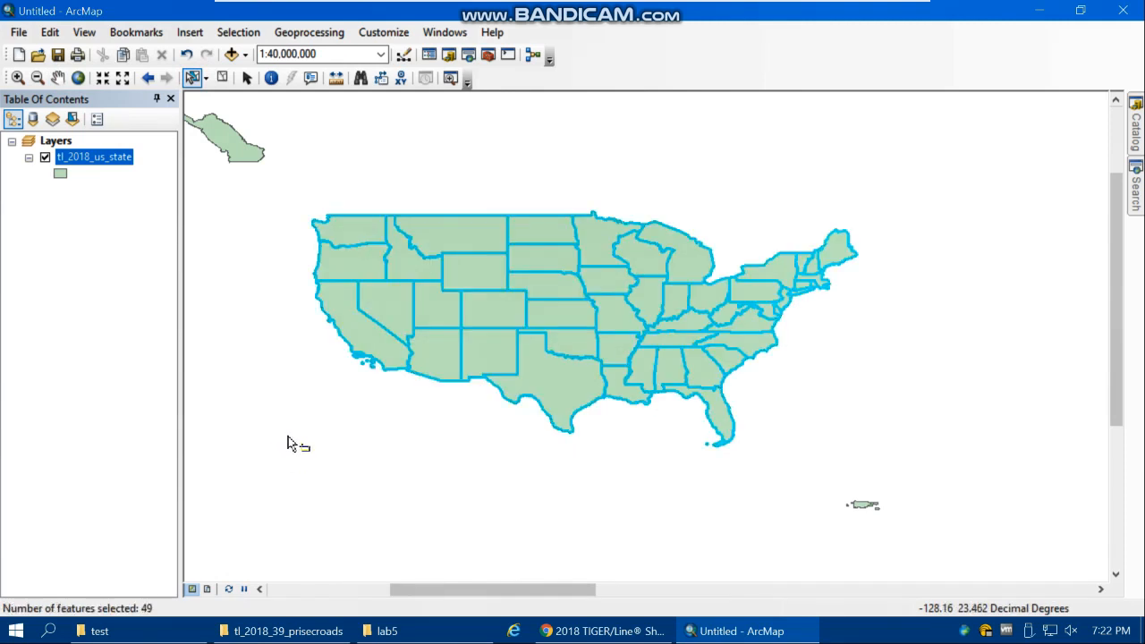
Step: Start exporting the selected states of tl_2018_us_state and choose H:\GIS_labs\lab5 as the output location
right_click(99, 162)
mouse_move(295, 474)
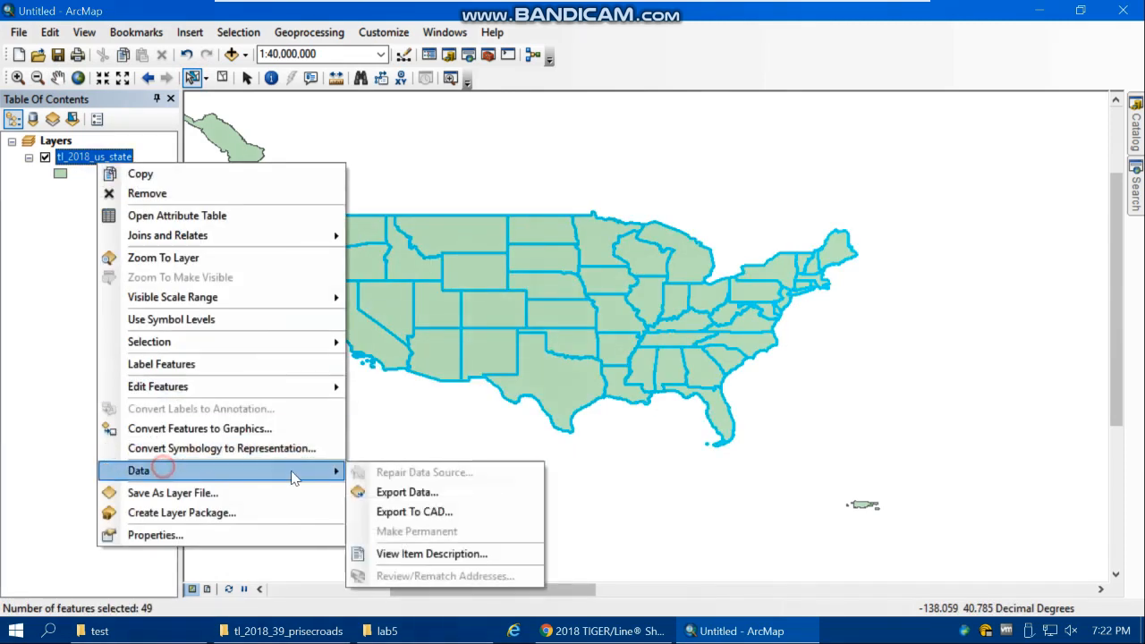
left_click(400, 495)
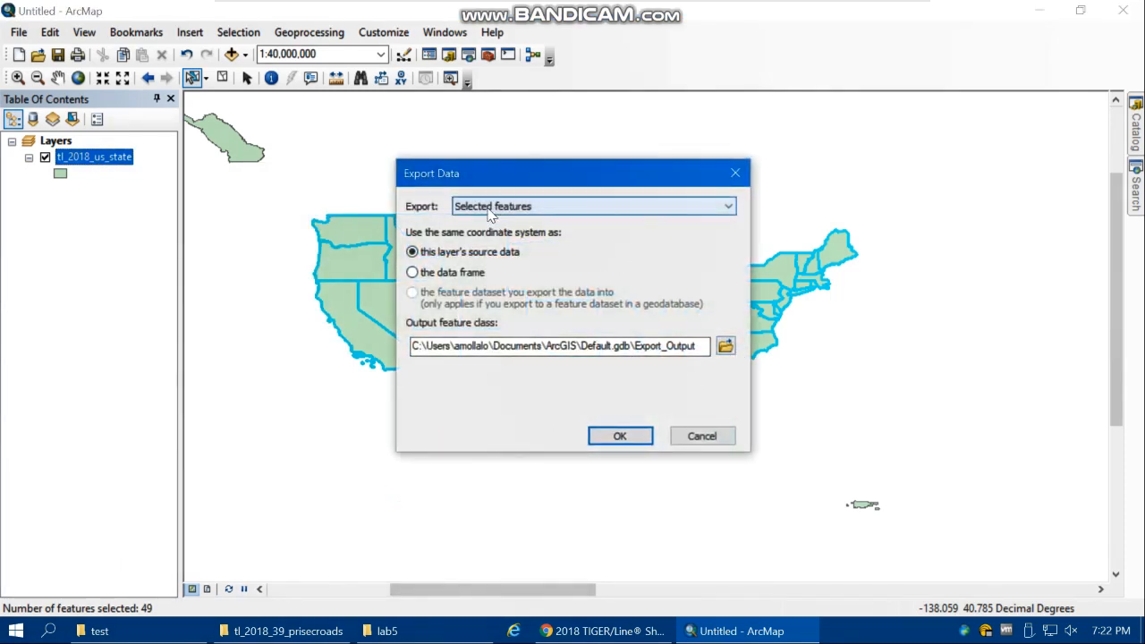
left_click(724, 346)
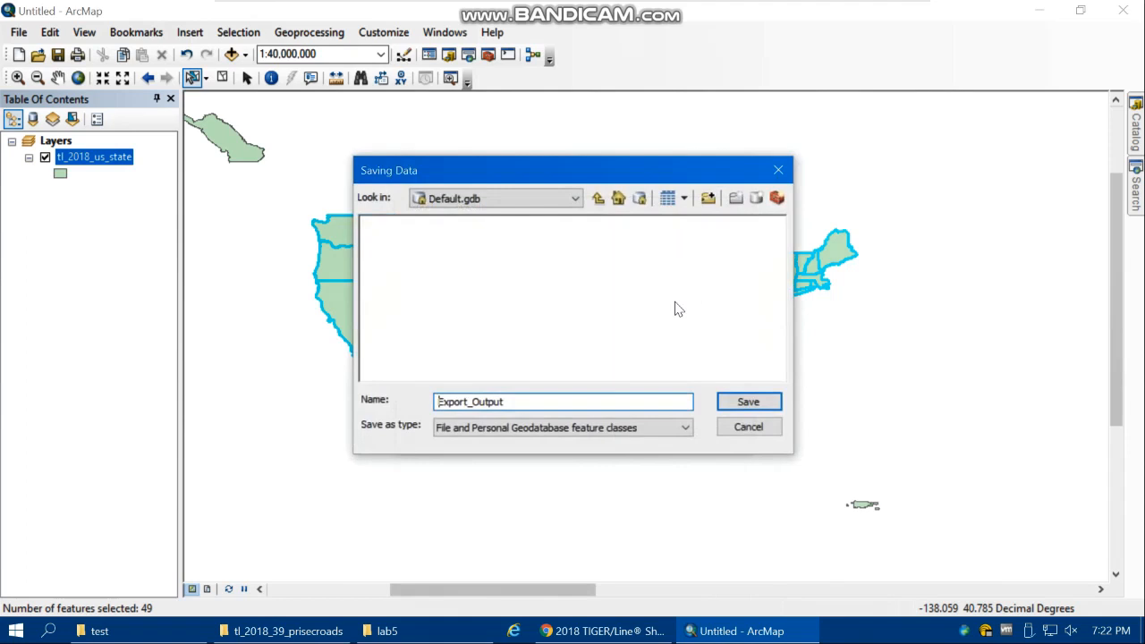
left_click(572, 198)
left_click(479, 271)
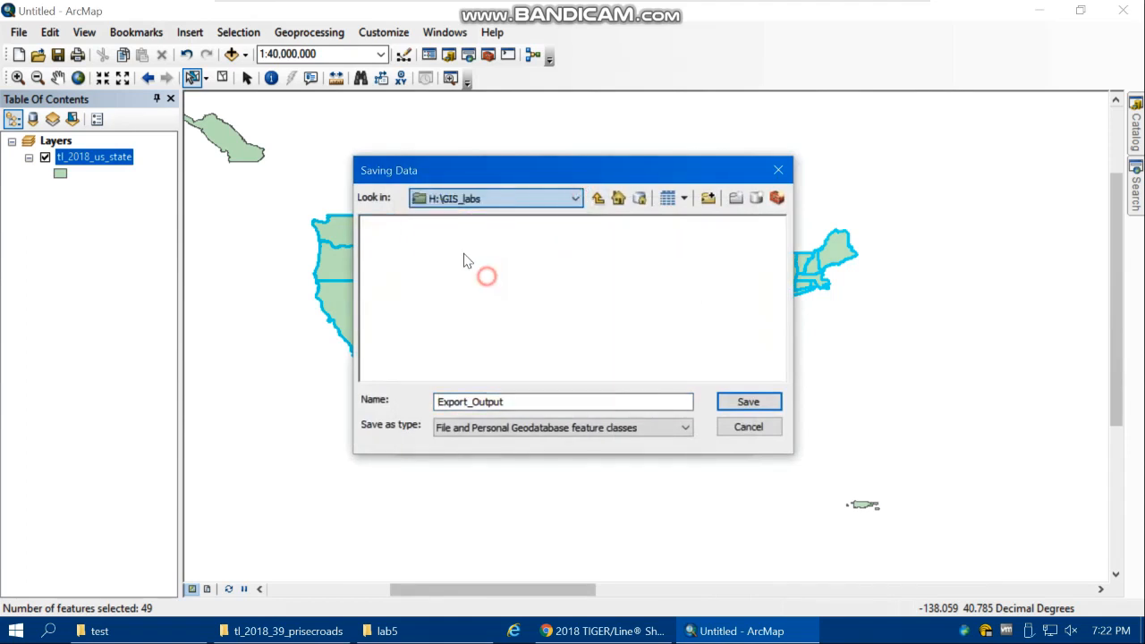
double_click(384, 284)
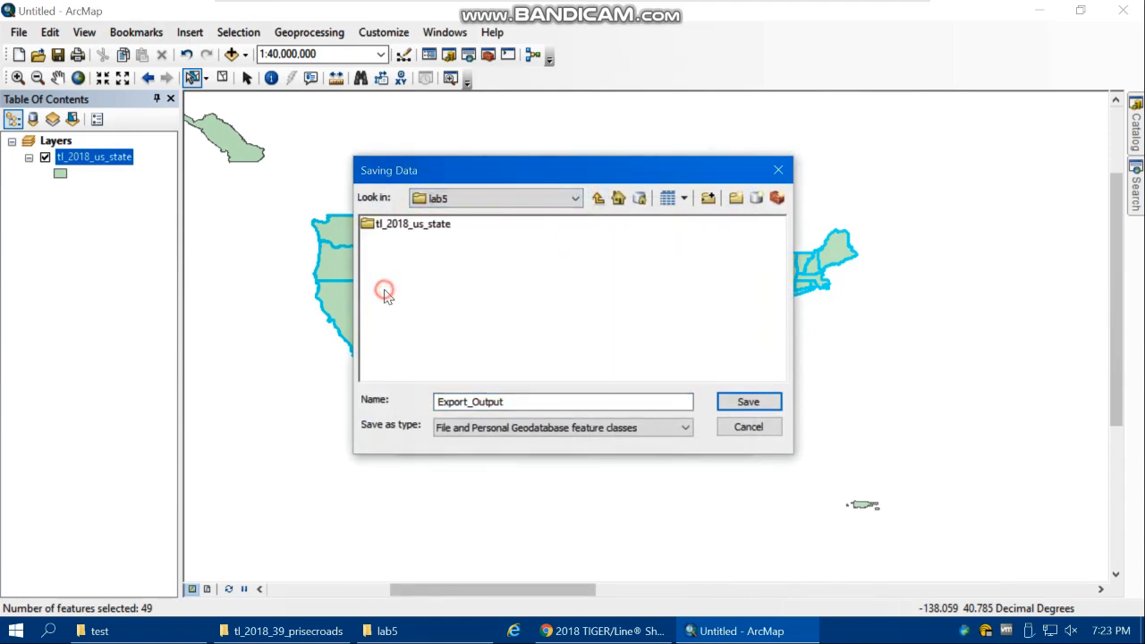
double_click(404, 228)
left_click(597, 198)
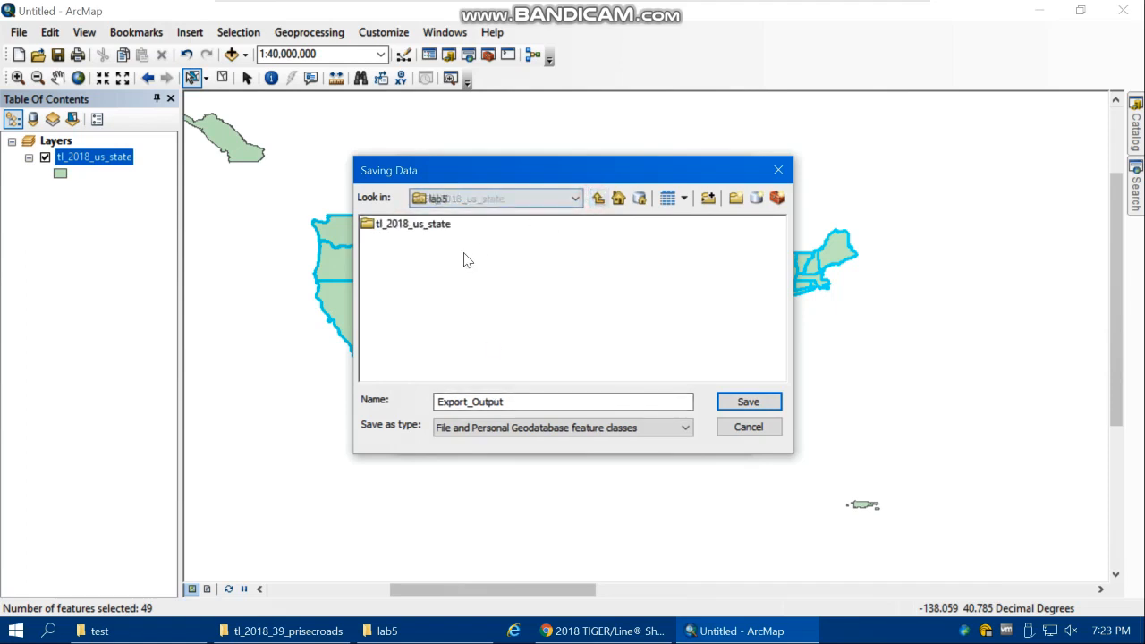
Step: Export the selected features as the shapefile continental_US_States.shp and add the result to the map as a layer
left_click_drag(515, 402, 406, 401)
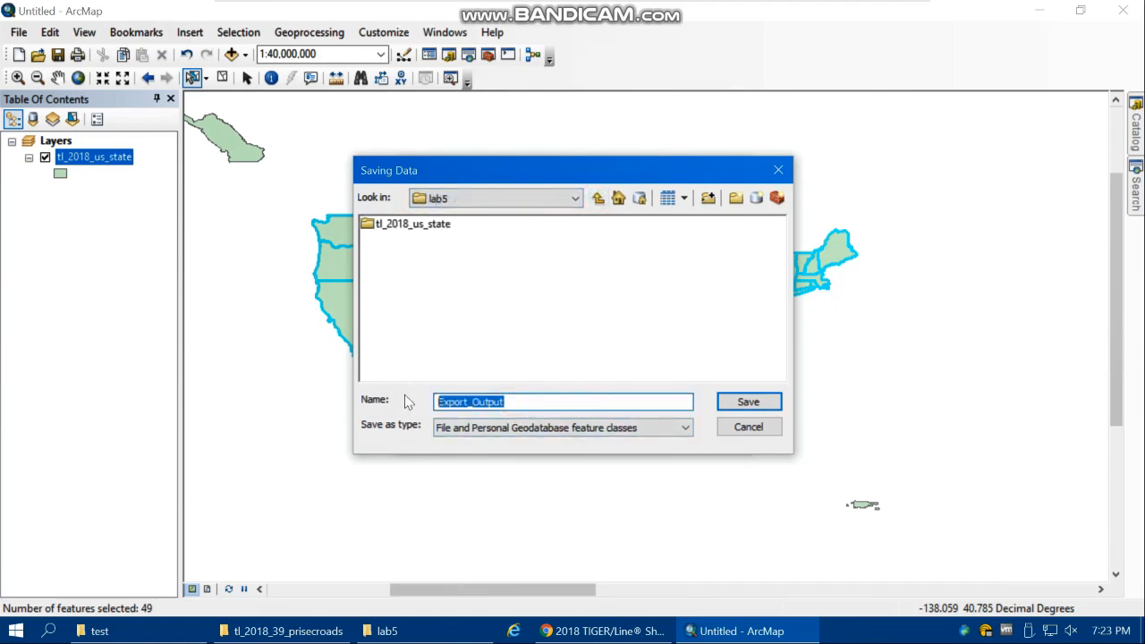
type("conti")
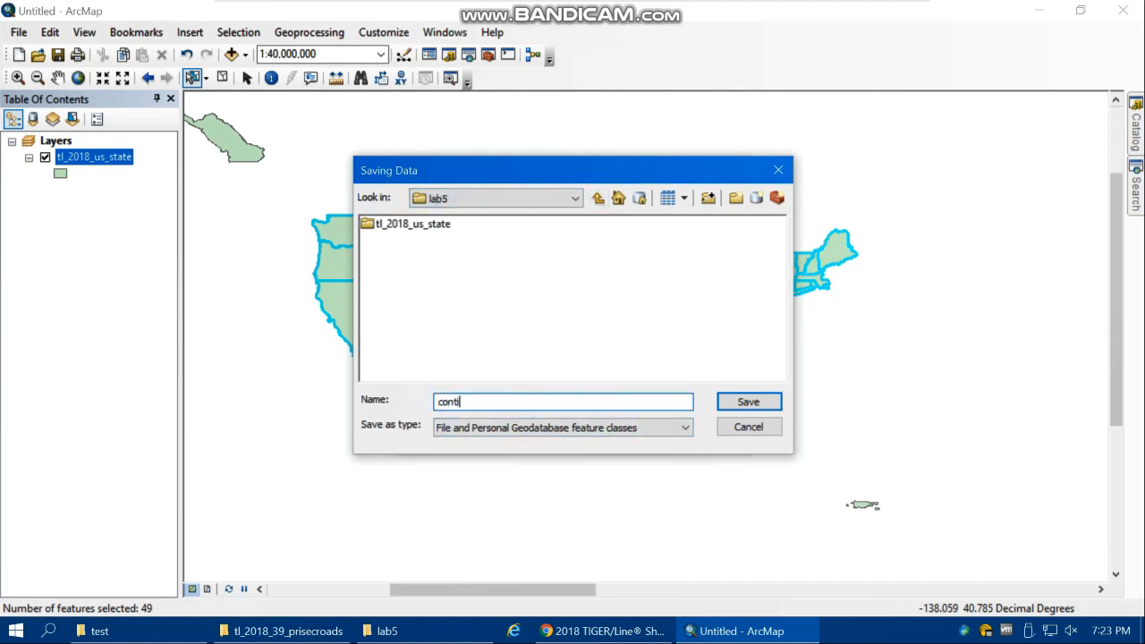
type("nental_US_States")
left_click(474, 431)
left_click(483, 455)
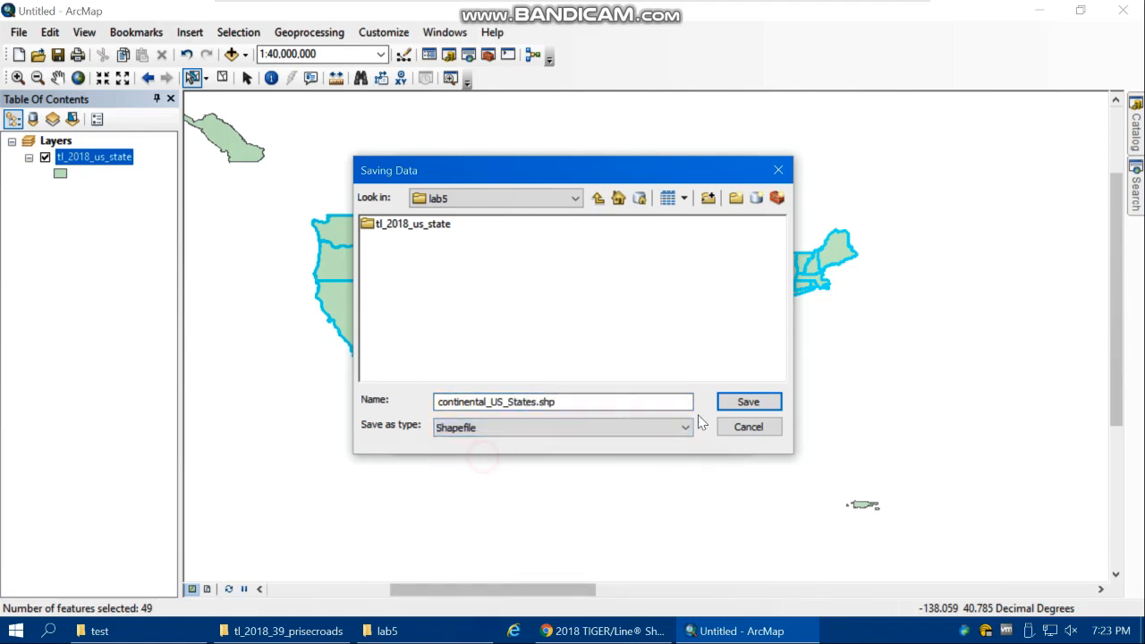
left_click(744, 404)
left_click(632, 437)
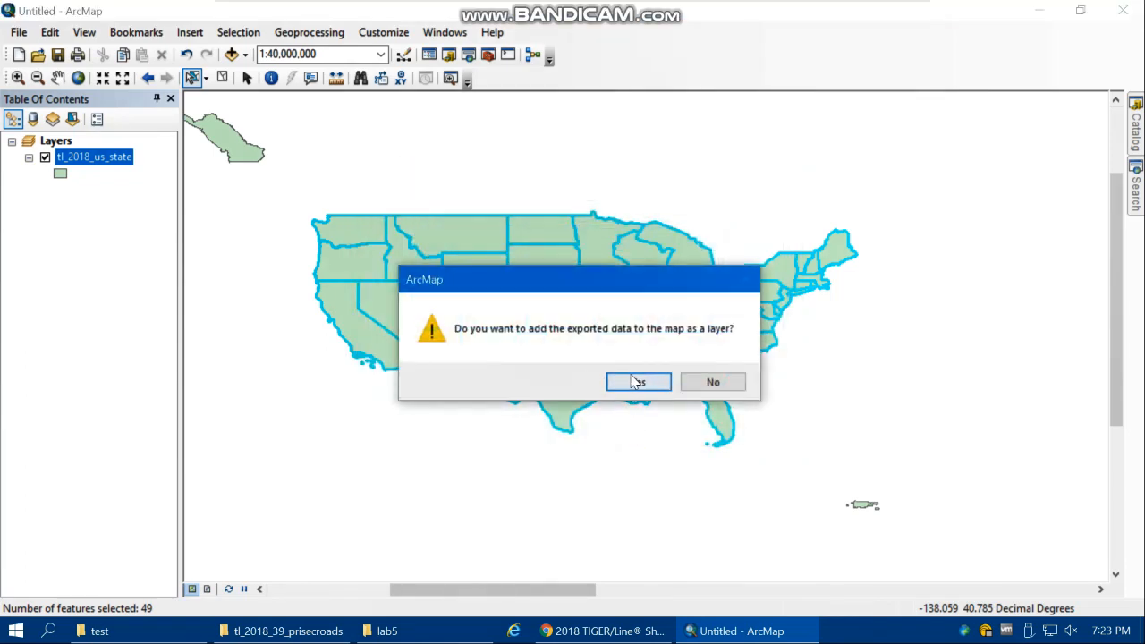
left_click(637, 382)
Step: Remove the tl_2018_us_state layer from the map and zoom to the full extent of the remaining layer
left_click(117, 191)
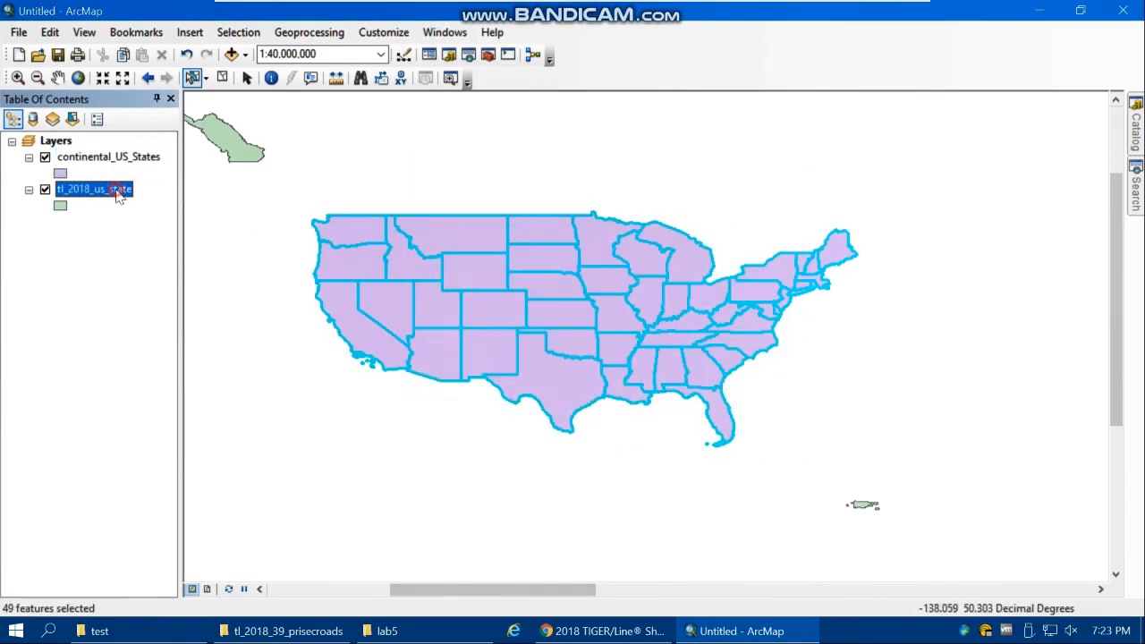
right_click(117, 190)
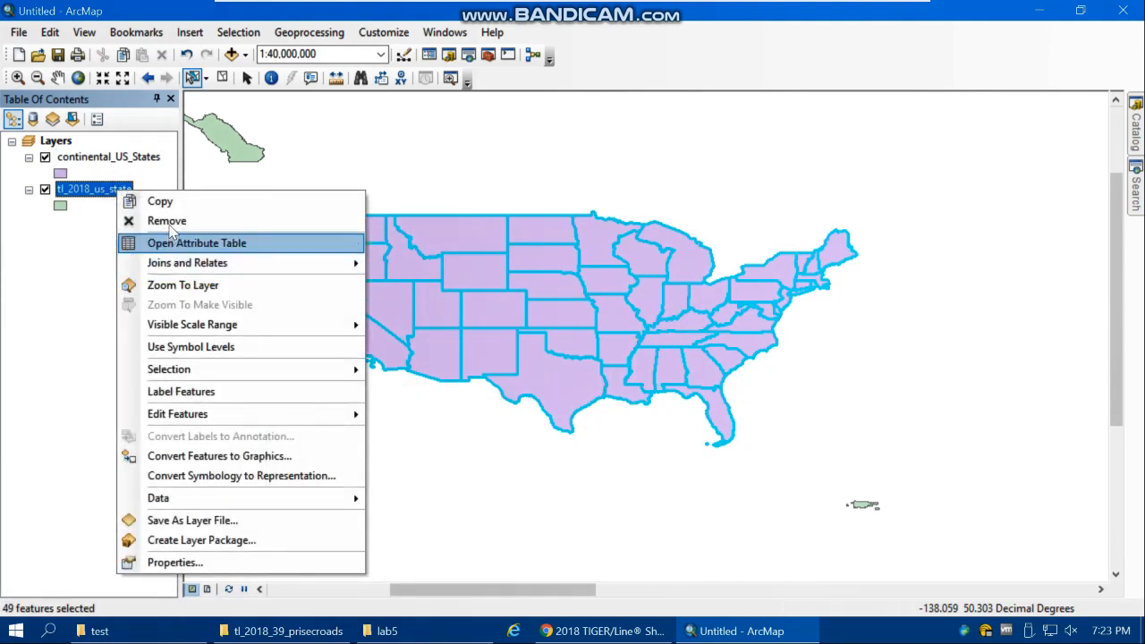
left_click(166, 220)
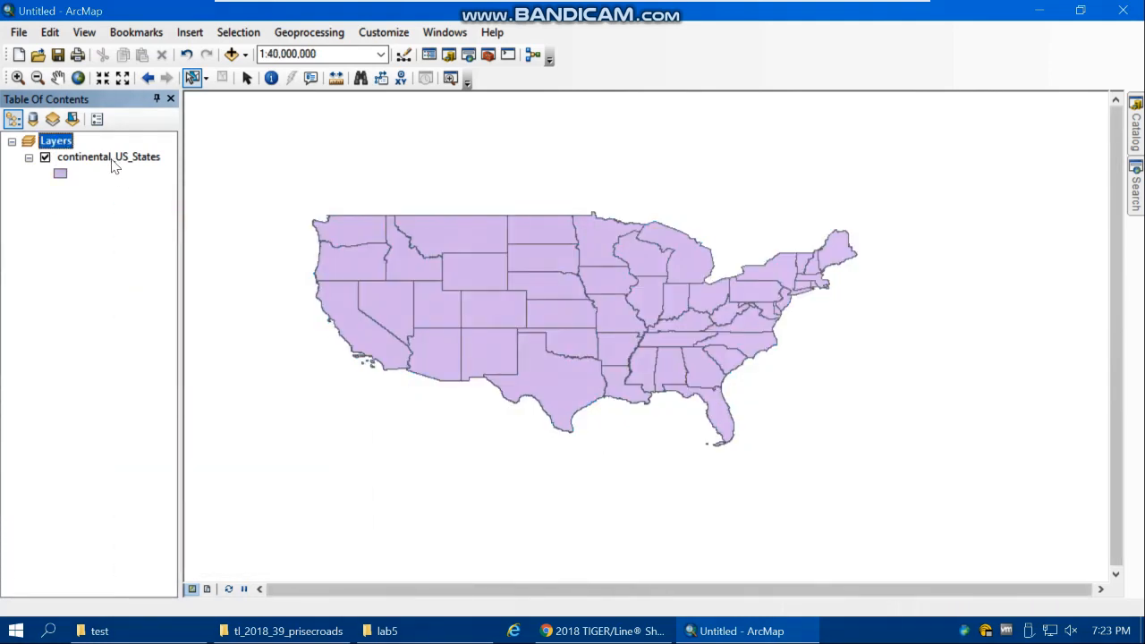
right_click(116, 159)
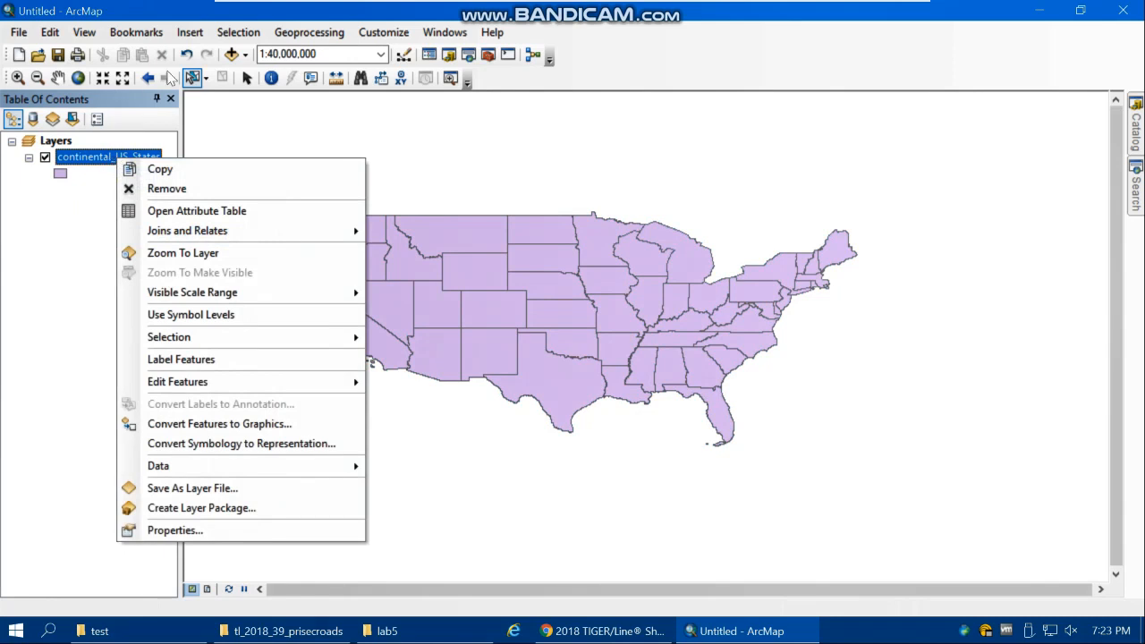
left_click(78, 79)
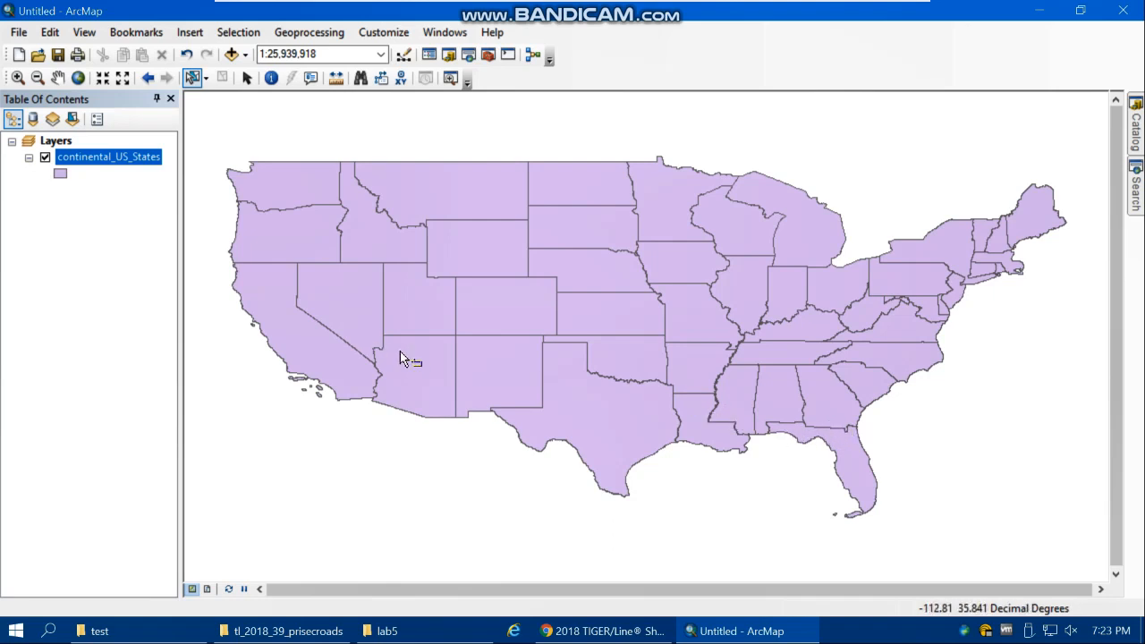
Step: Open the data frame's coordinate system properties and examine the coordinate system's name and angular unit
left_click(58, 142)
right_click(61, 146)
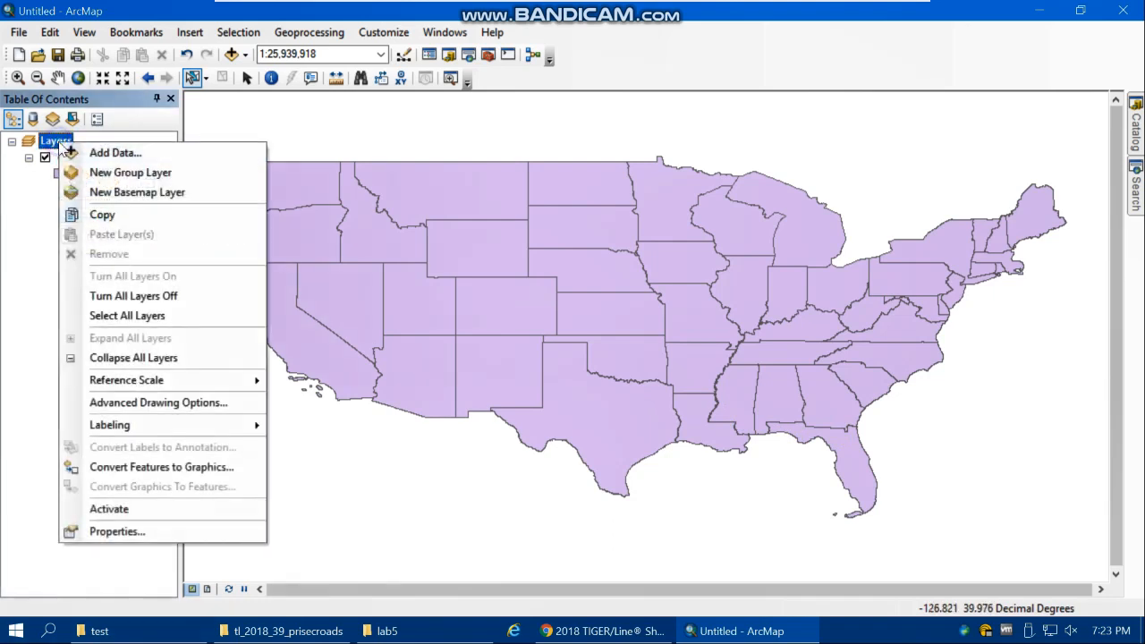
left_click(117, 532)
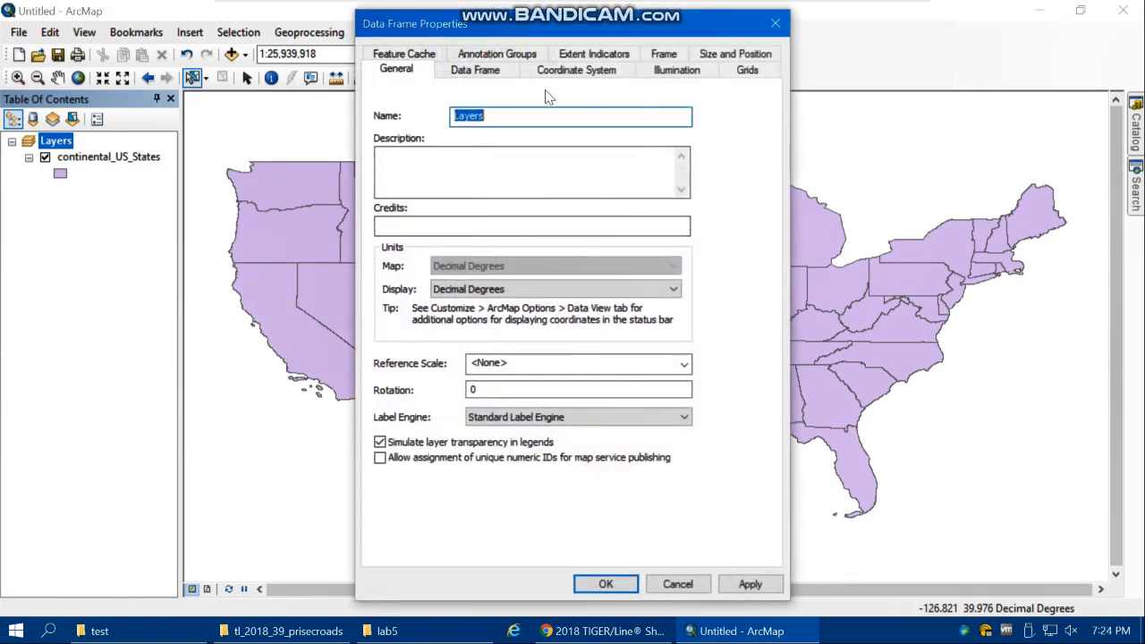
left_click(565, 76)
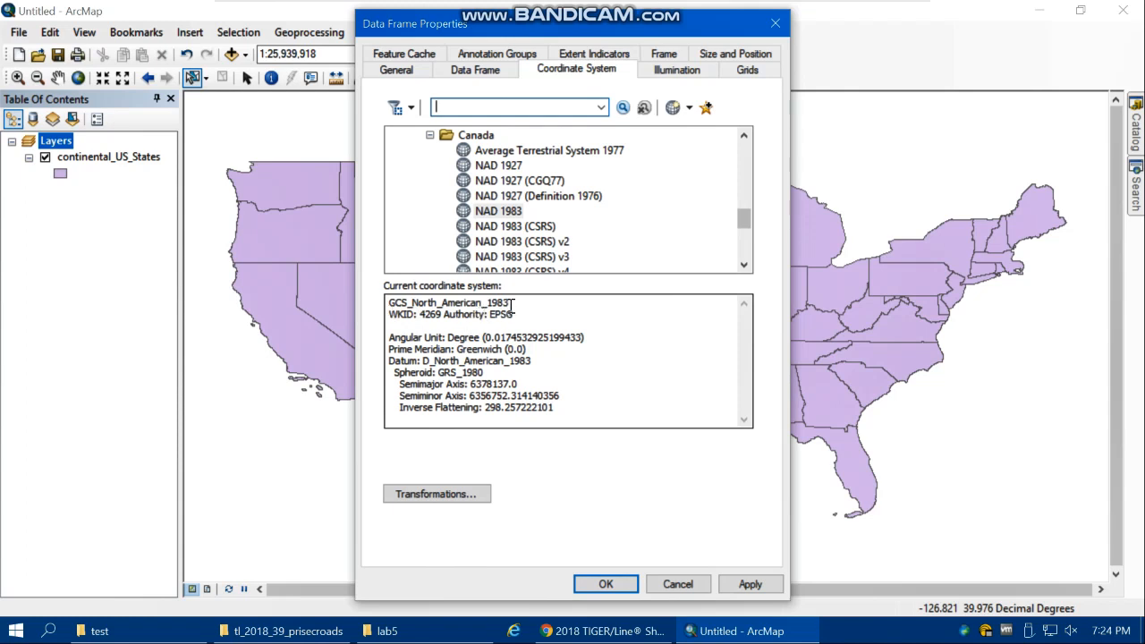
left_click_drag(513, 304, 410, 304)
left_click(389, 304)
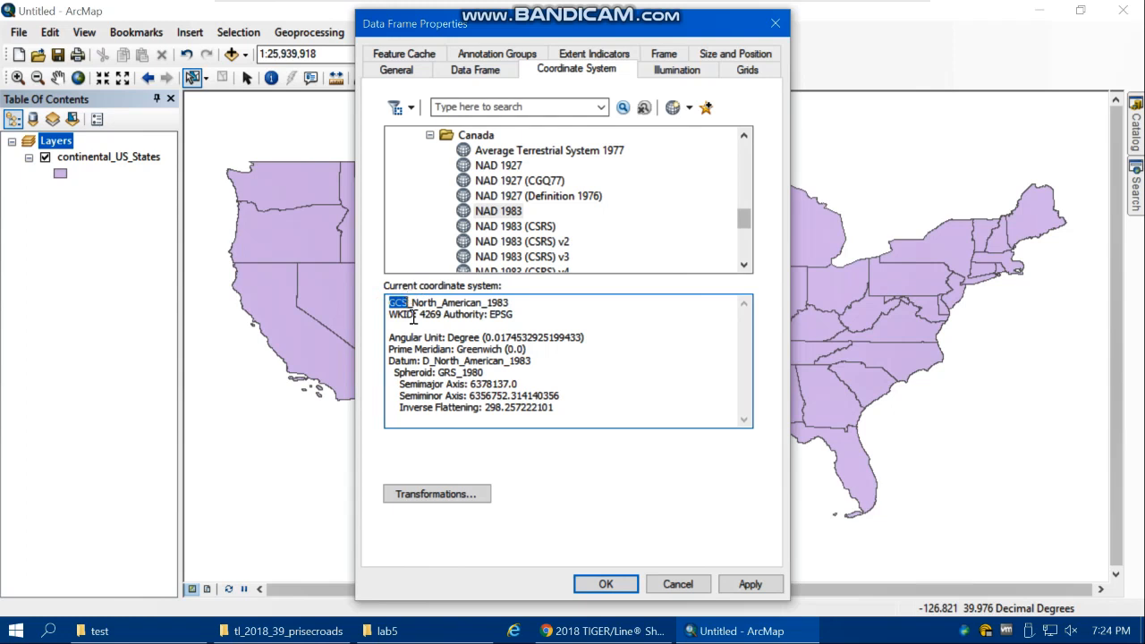
left_click_drag(389, 337, 456, 337)
left_click(442, 337)
left_click(458, 337)
Step: Examine the coordinate system's datum, spheroid, semimajor and semiminor axes and inverse flattening, and close the data frame properties
left_click_drag(389, 361, 544, 366)
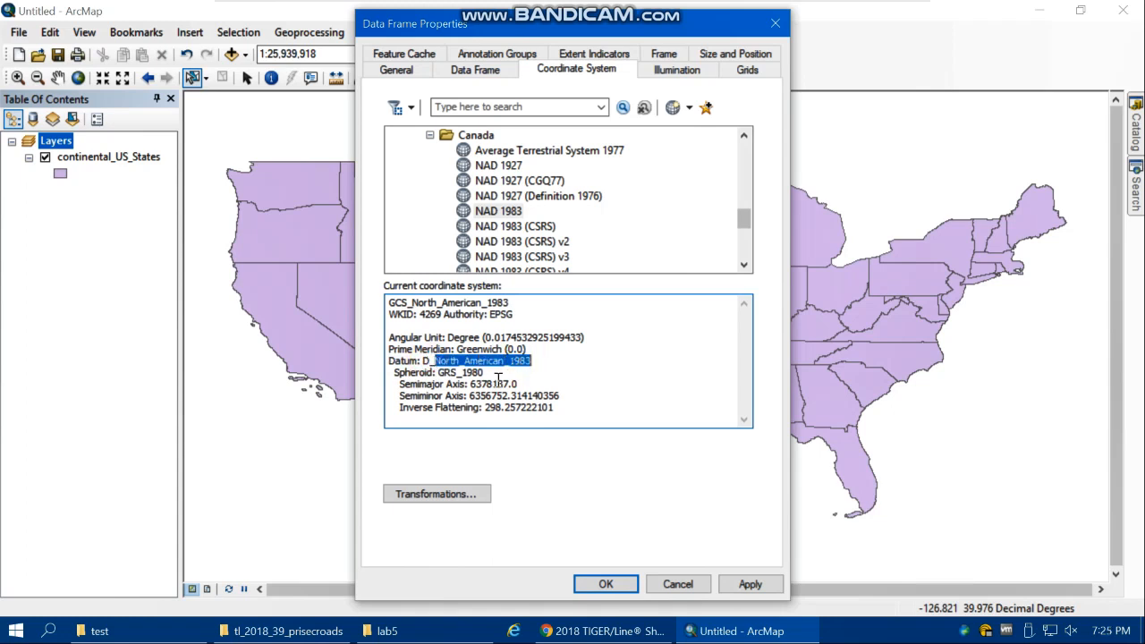
left_click_drag(393, 372, 433, 374)
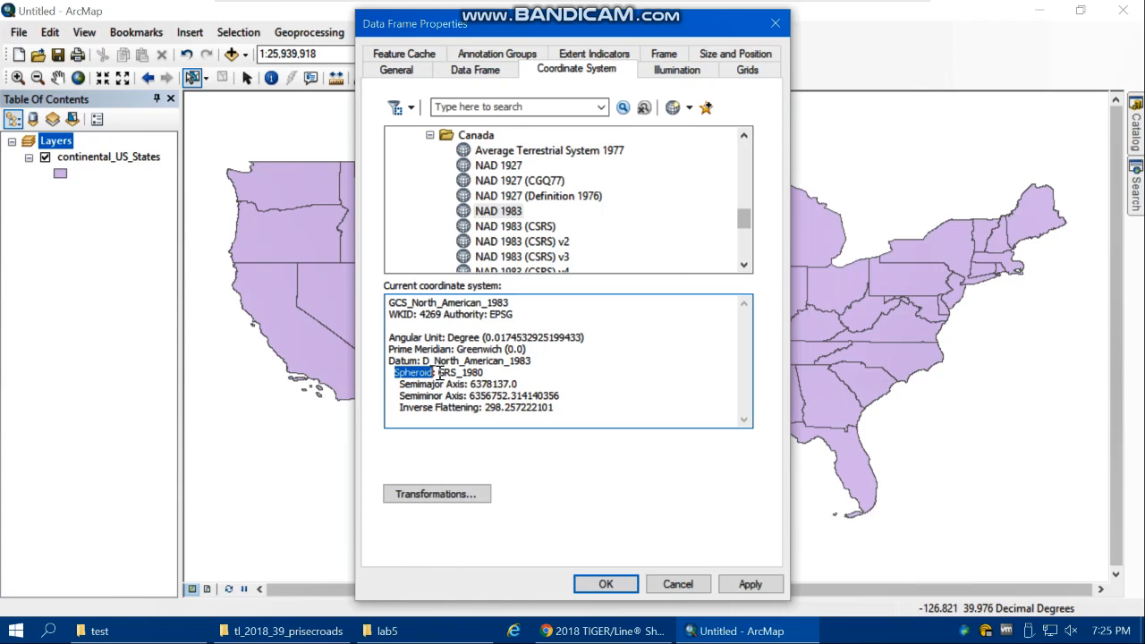
left_click_drag(438, 373, 485, 372)
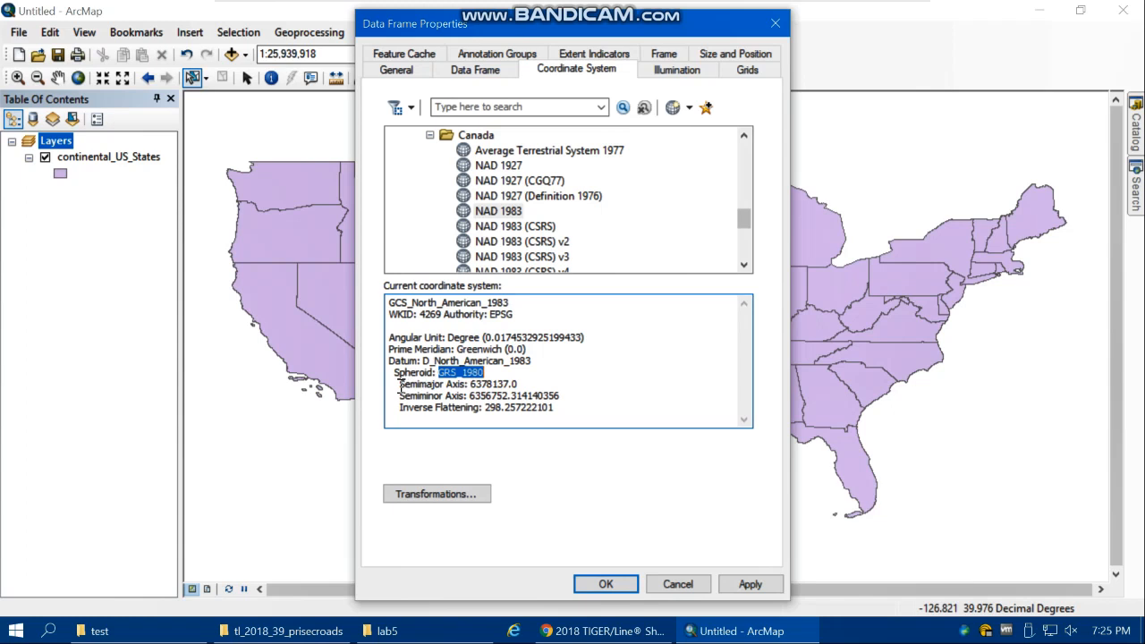
left_click_drag(399, 385, 437, 389)
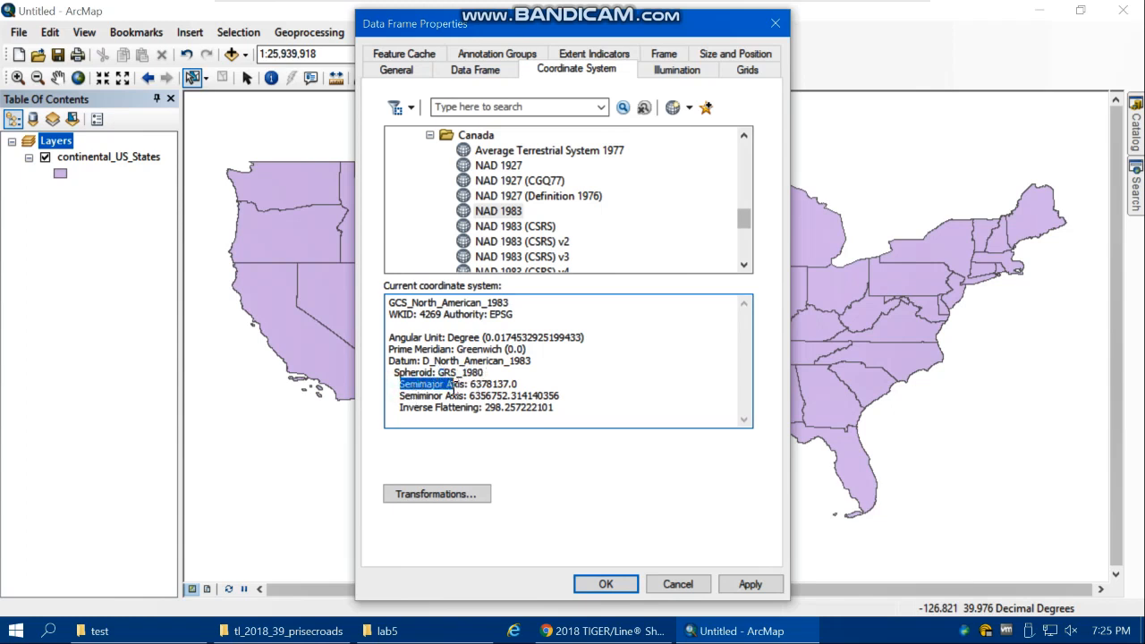
left_click_drag(399, 396, 484, 410)
left_click(458, 413)
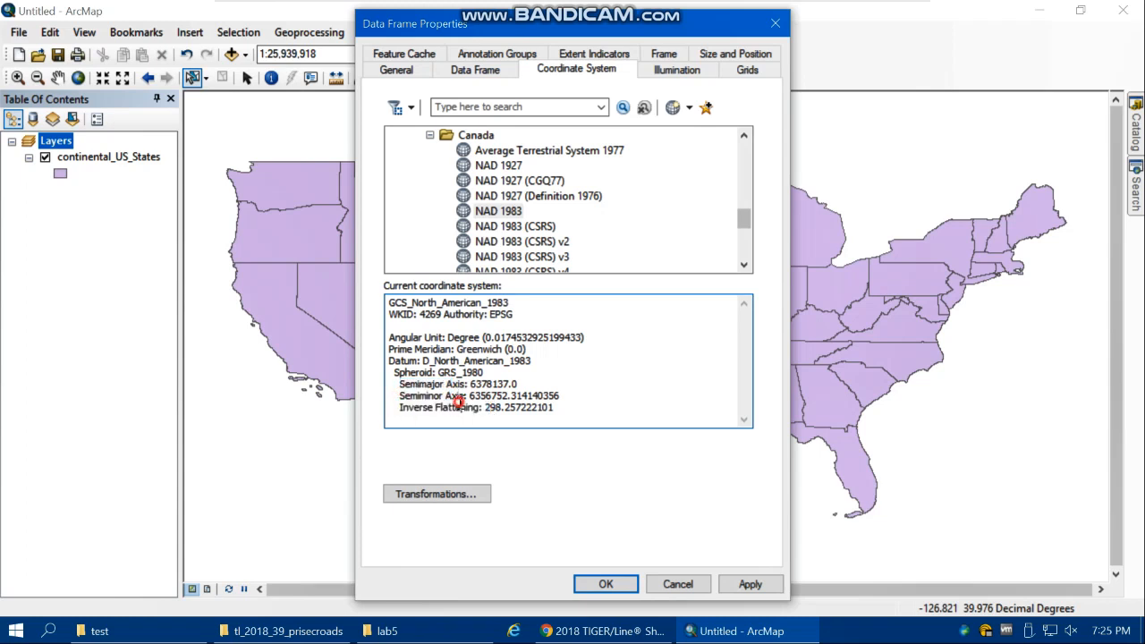
mouse_move(399, 384)
left_mouse_down()
mouse_move(568, 408)
mouse_move(404, 382)
left_mouse_up()
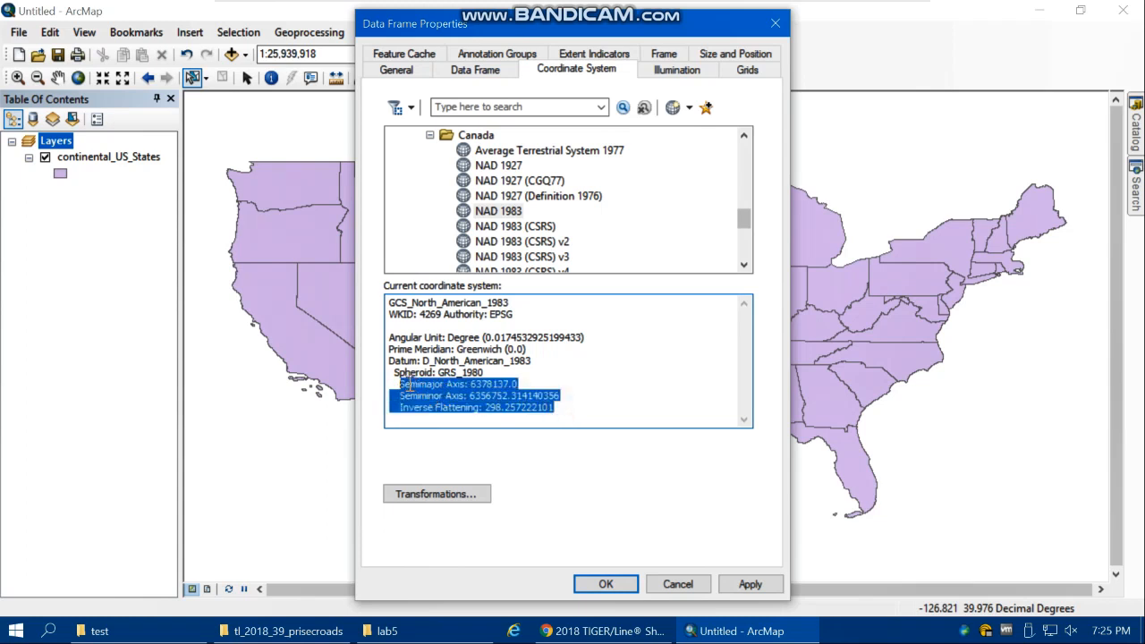
left_click(410, 383)
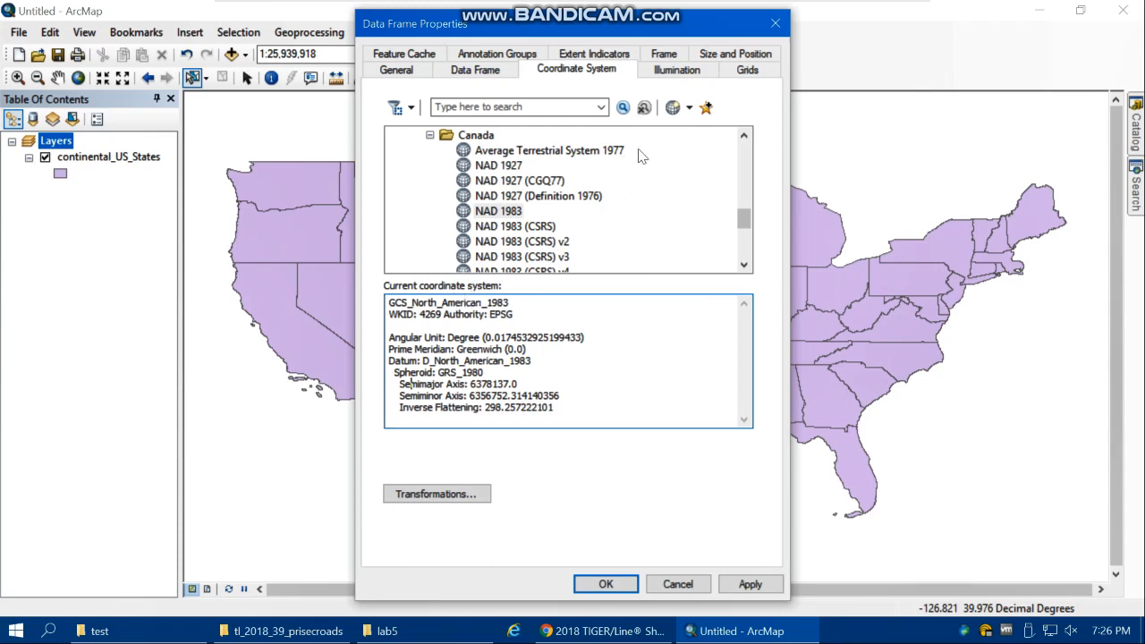
left_click(775, 24)
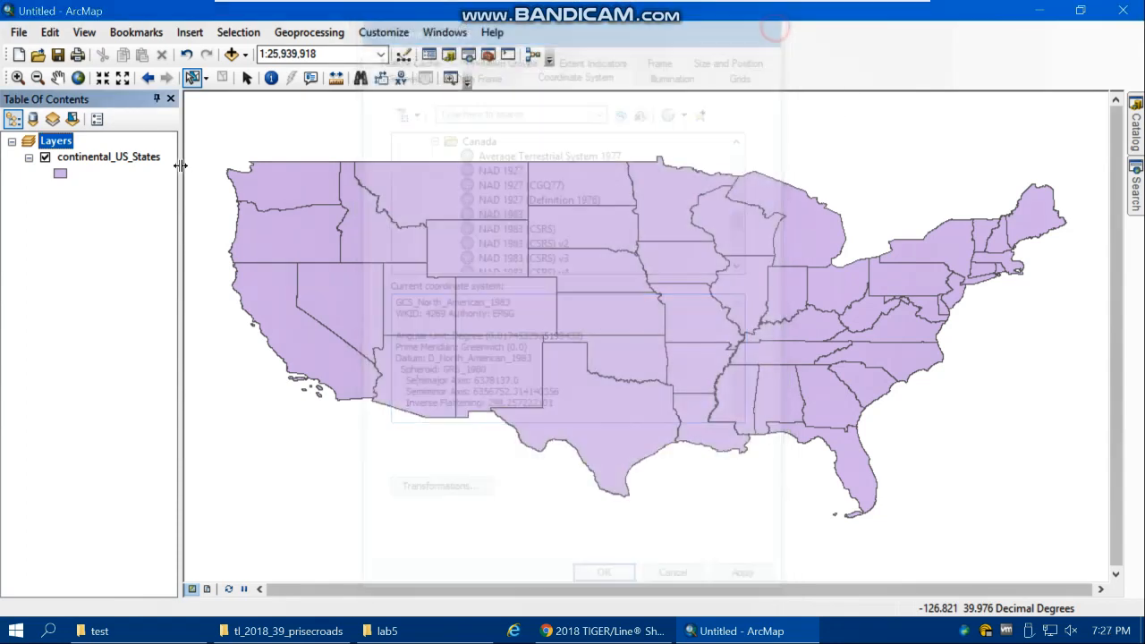
Step: Open the attribute table of the continental_US_States layer and review its last fields
left_click(112, 158)
right_click(113, 158)
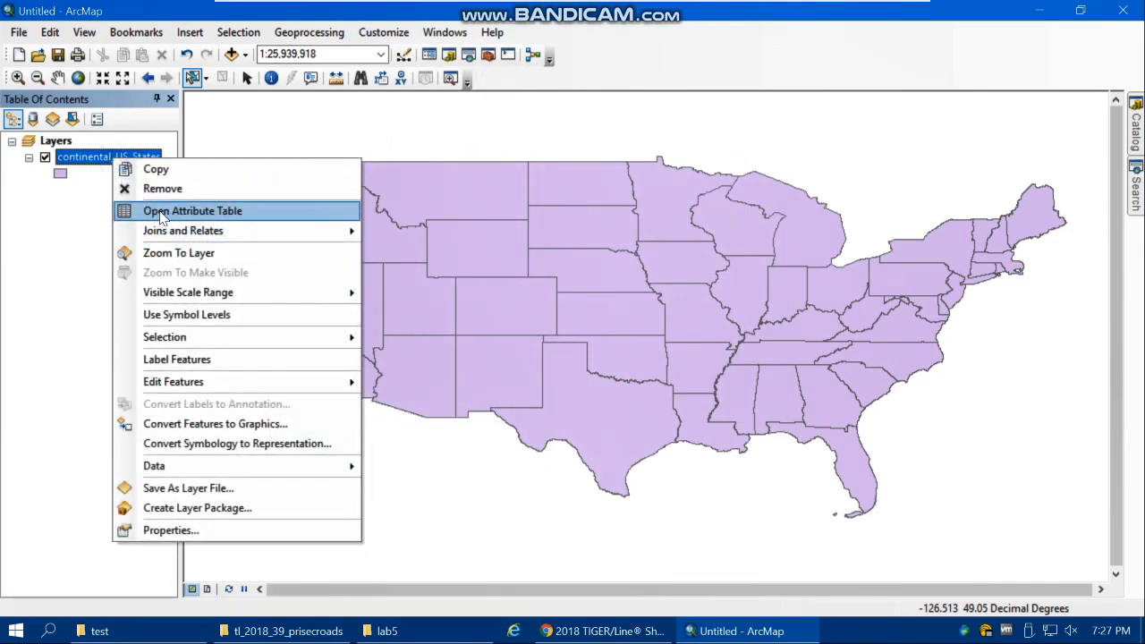
left_click(159, 212)
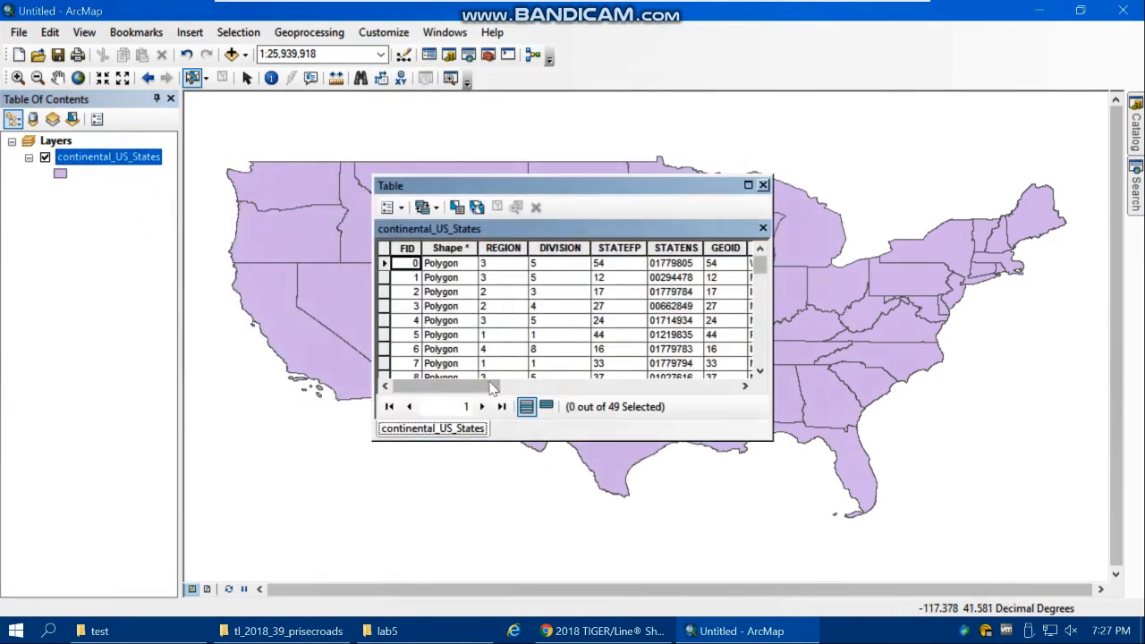
left_click(674, 387)
left_click(674, 386)
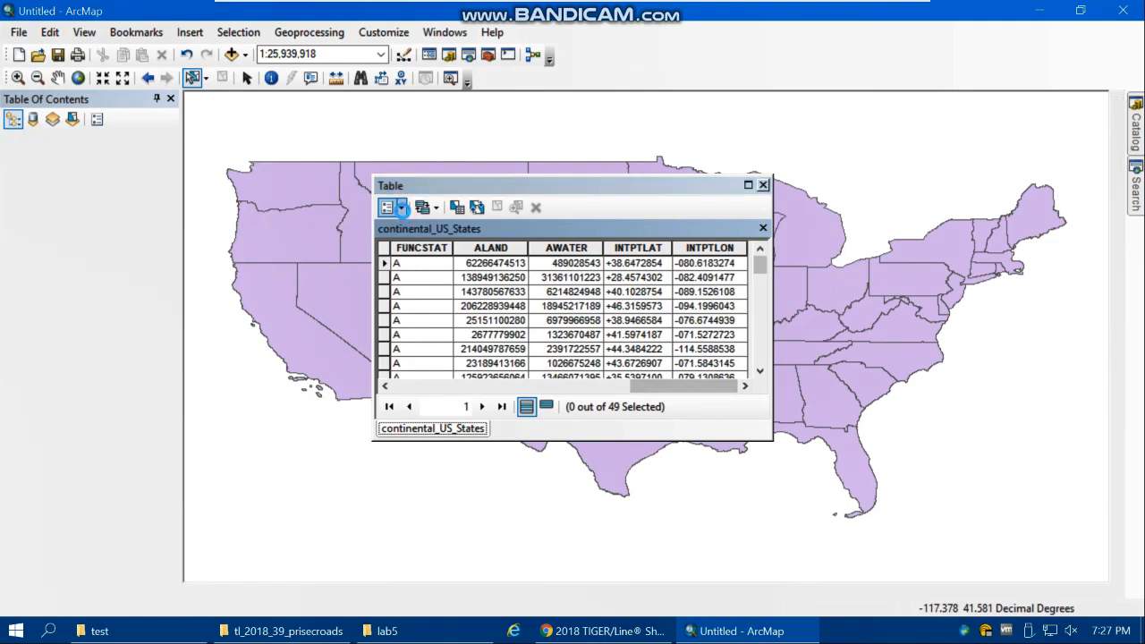
Step: Add a field named Area_A of type Double to the continental_US_States attribute table
left_click(400, 208)
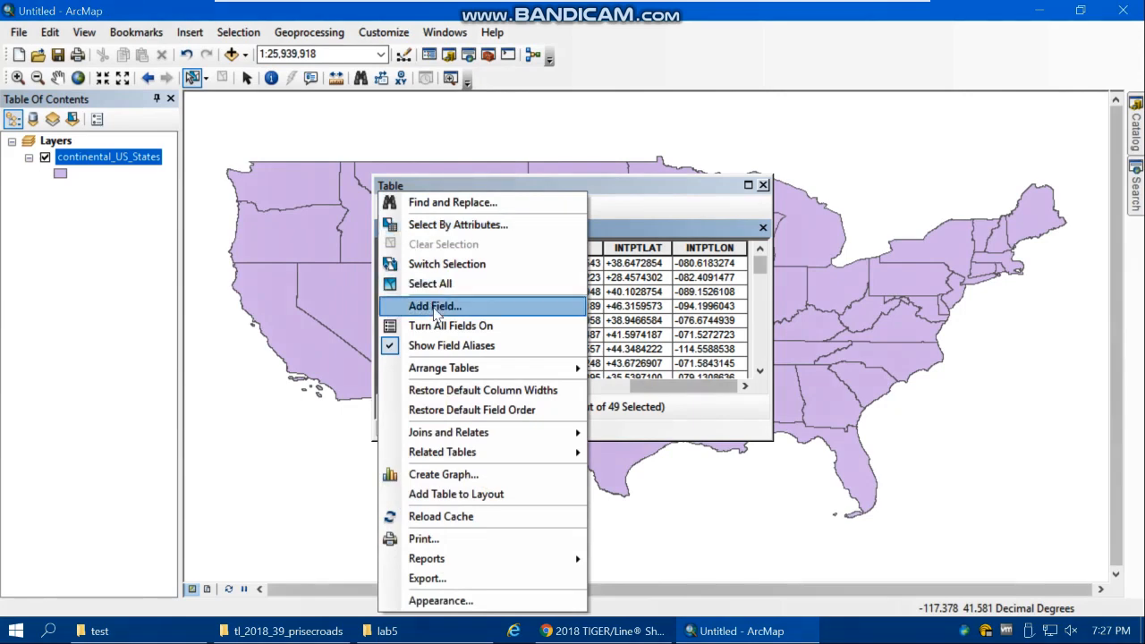
left_click(434, 307)
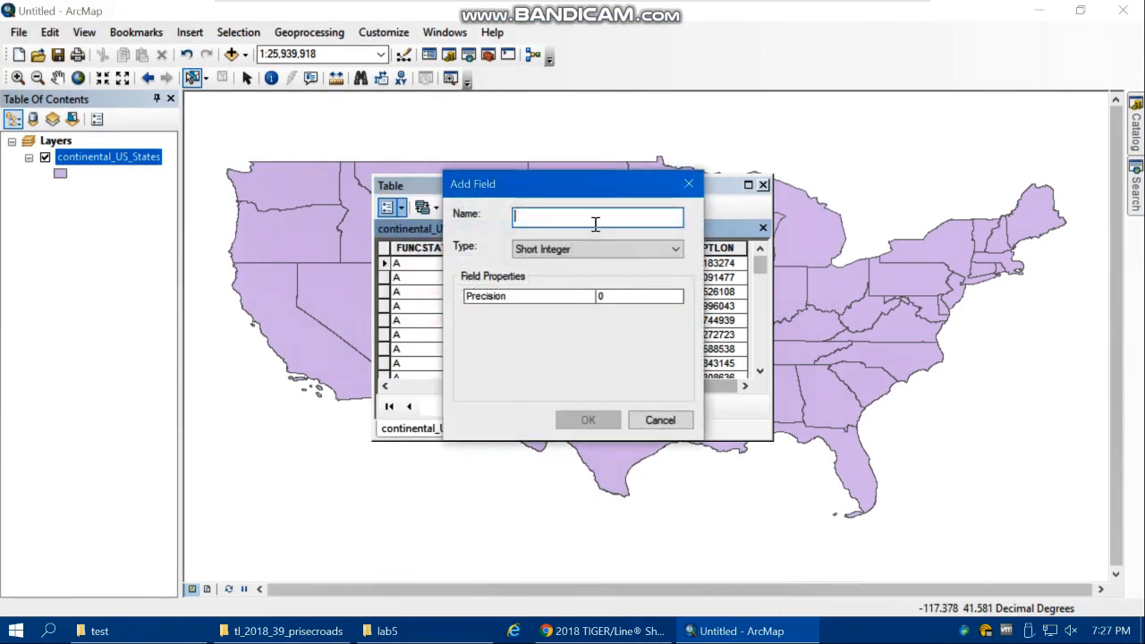
type("Area_A")
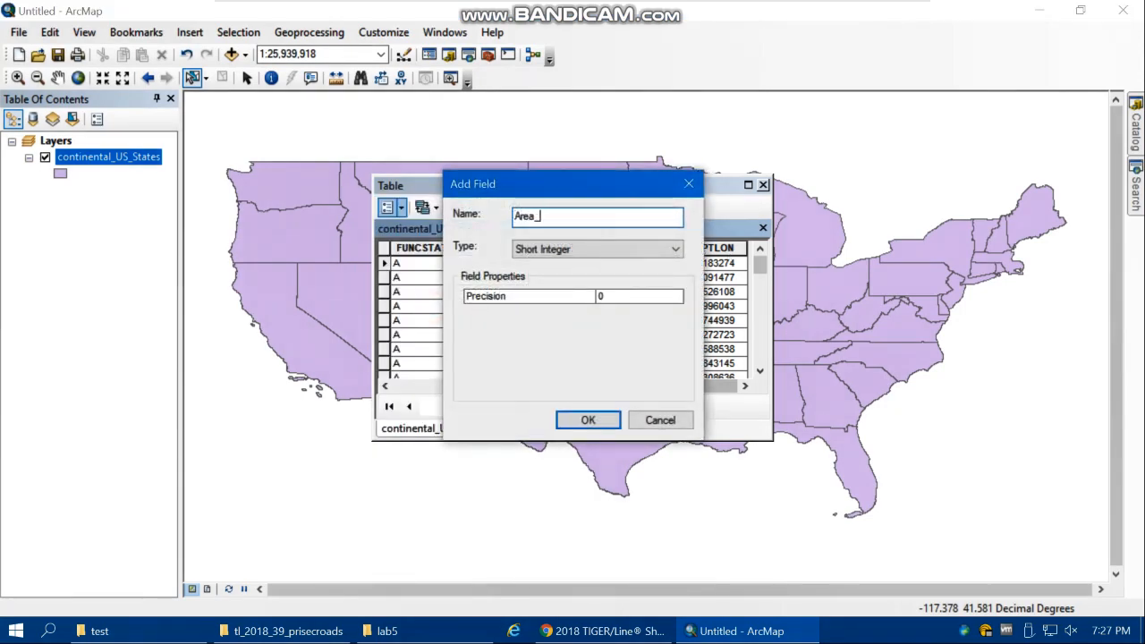
left_click(607, 250)
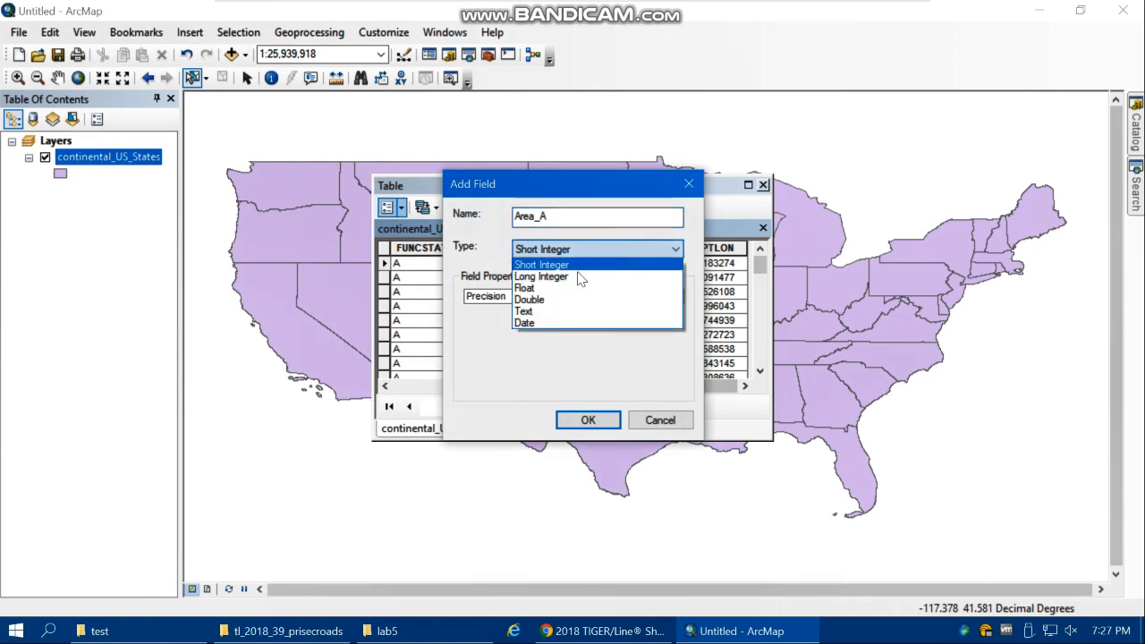
left_click(538, 300)
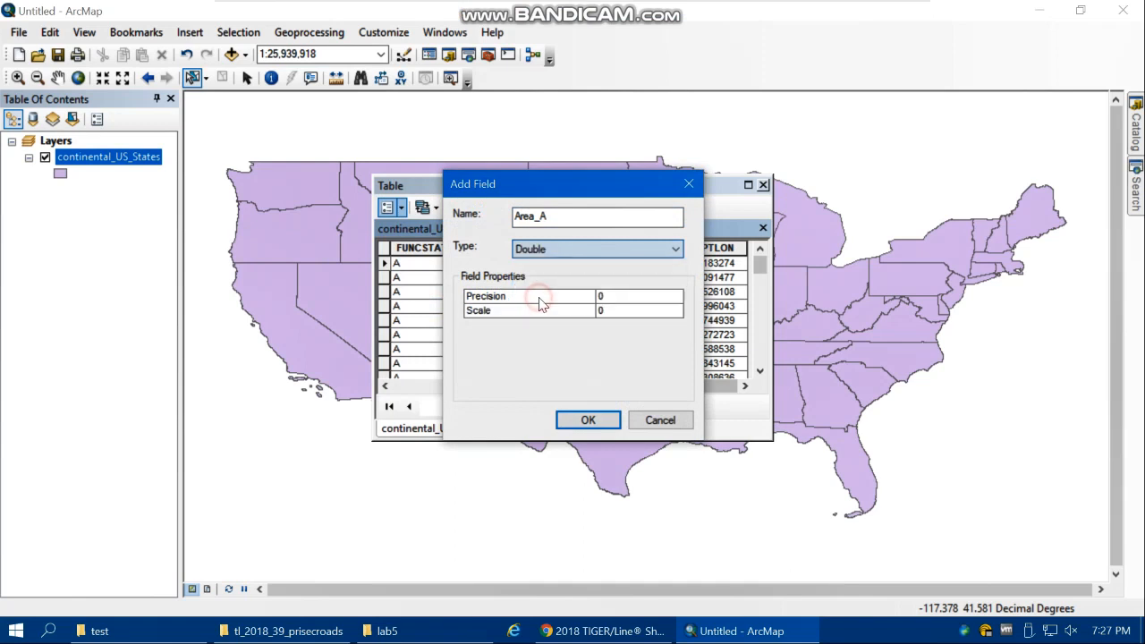
left_click(589, 421)
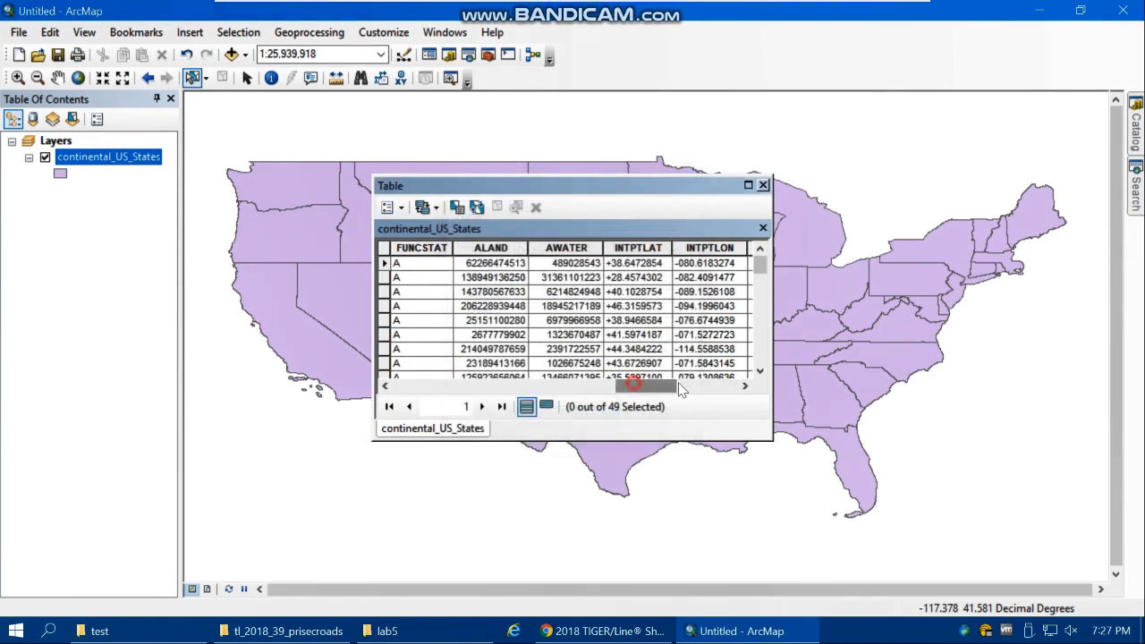
left_click_drag(641, 386, 711, 389)
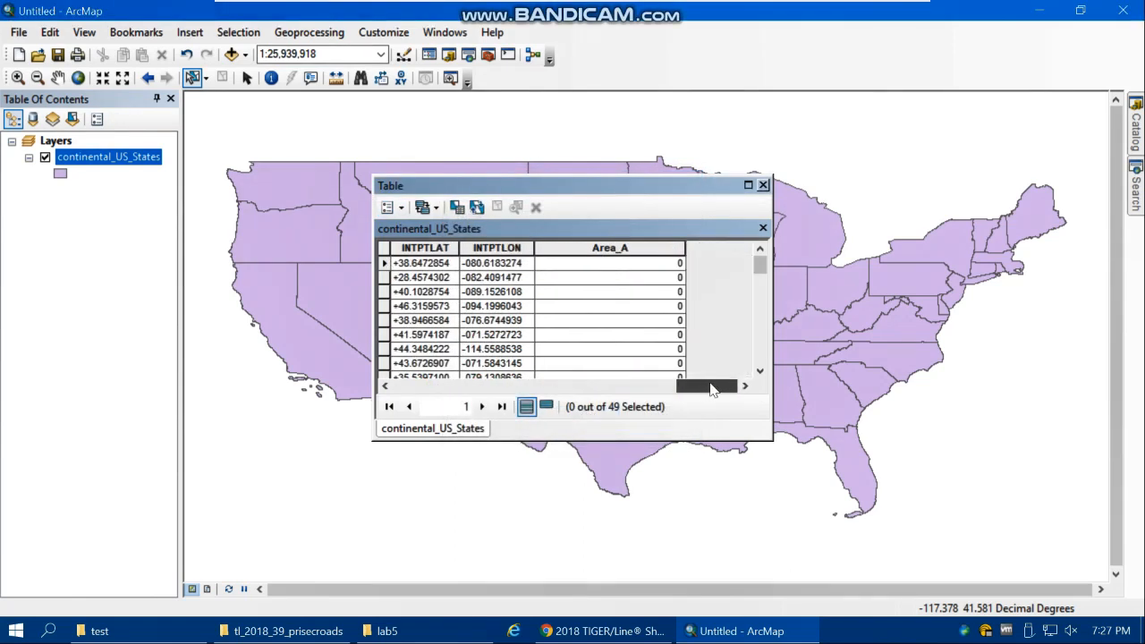
Step: Add a field named Area_M of type Double to the continental_US_States attribute table
left_click(402, 207)
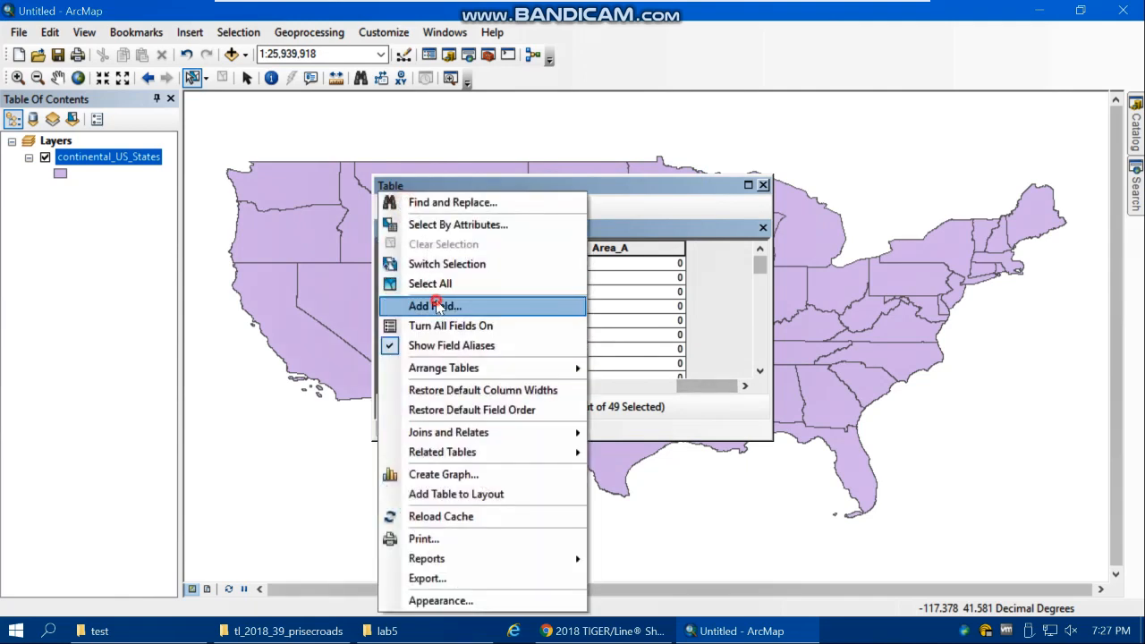
left_click(434, 305)
type("A")
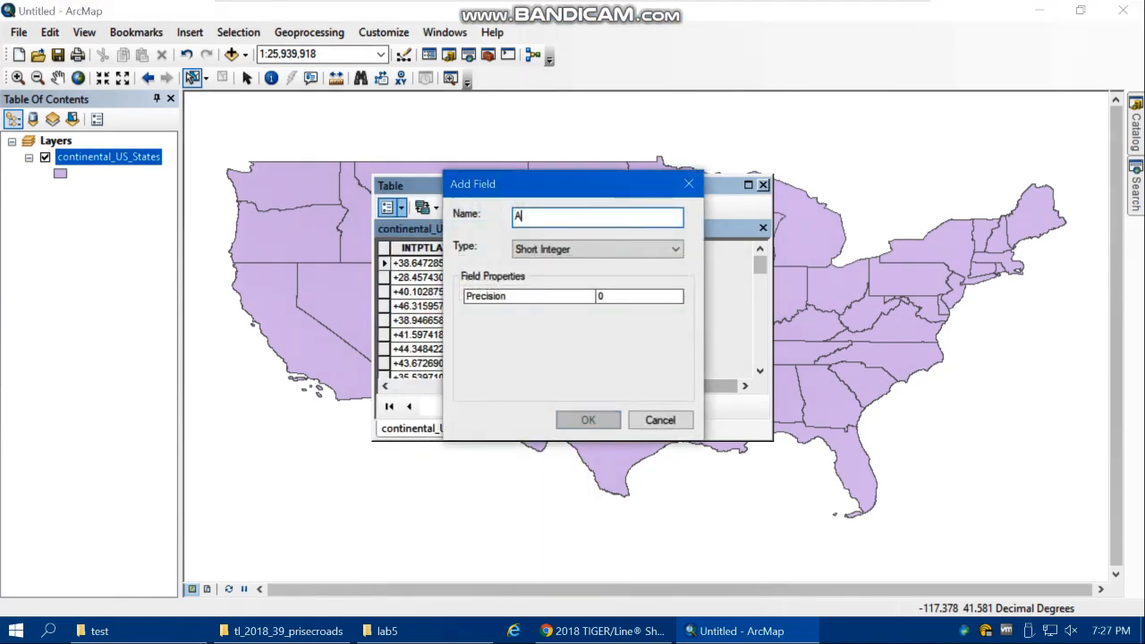
type("rea_")
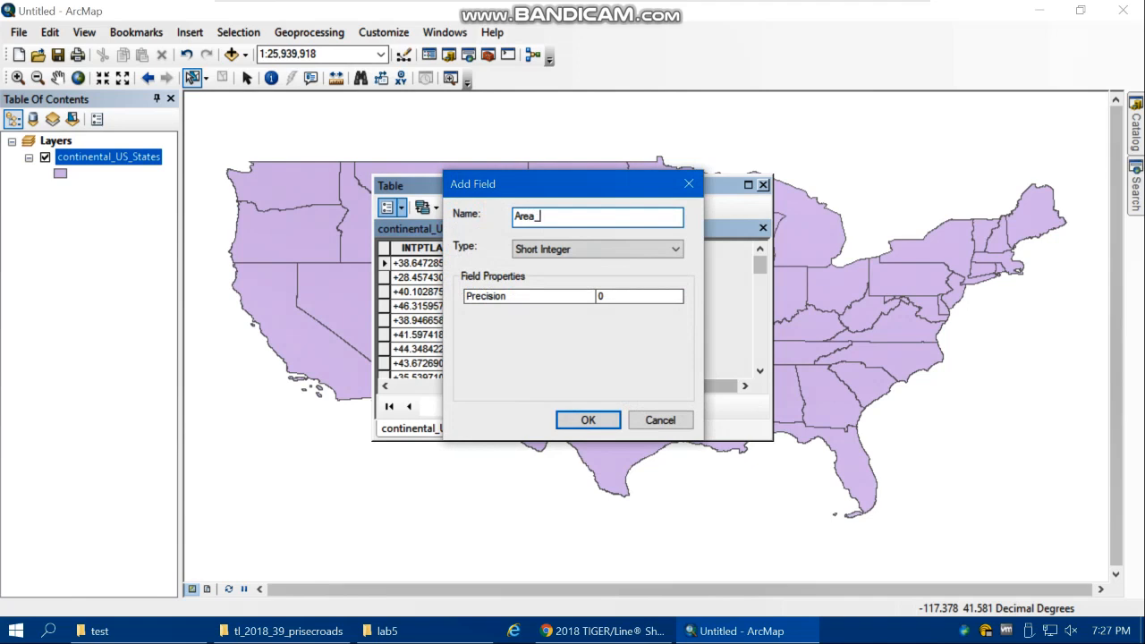
type("M")
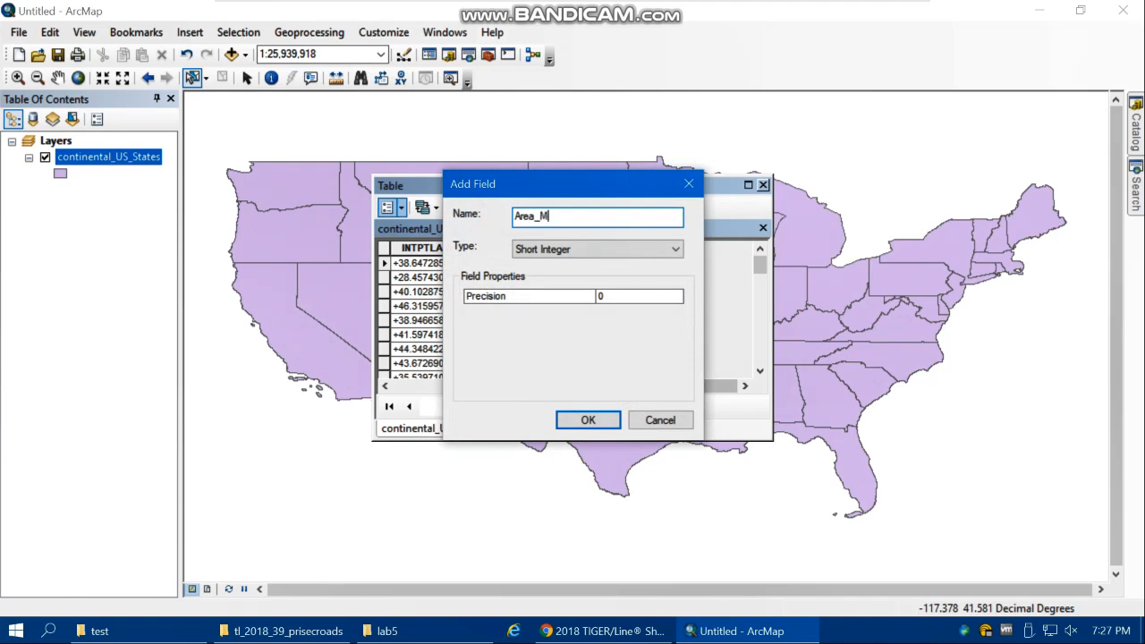
left_click(554, 253)
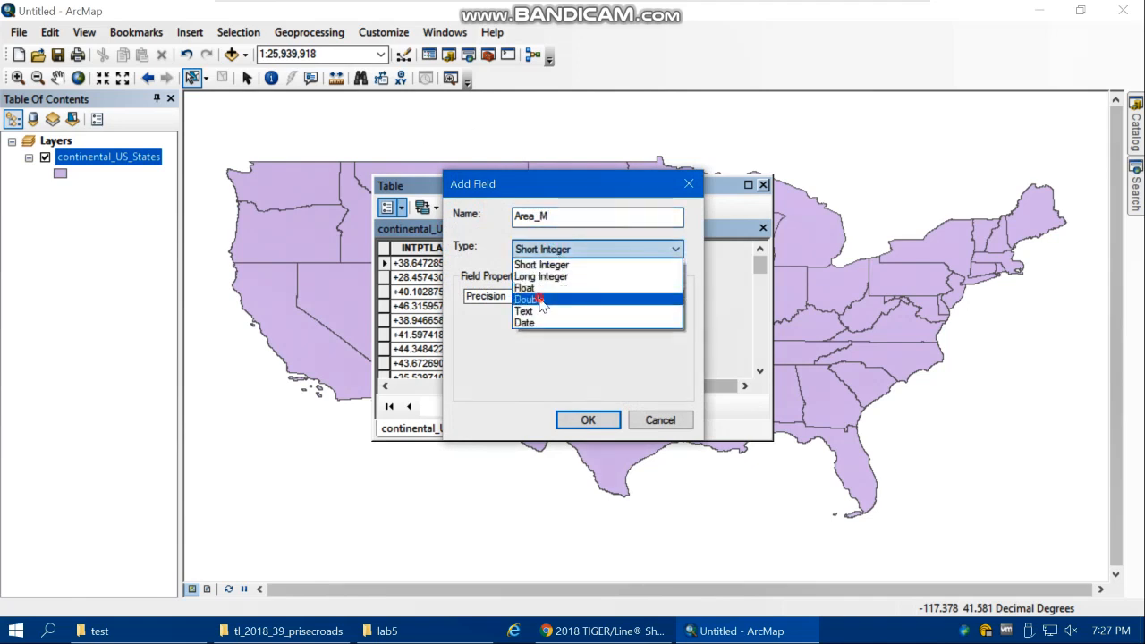
left_click(536, 295)
left_click(587, 420)
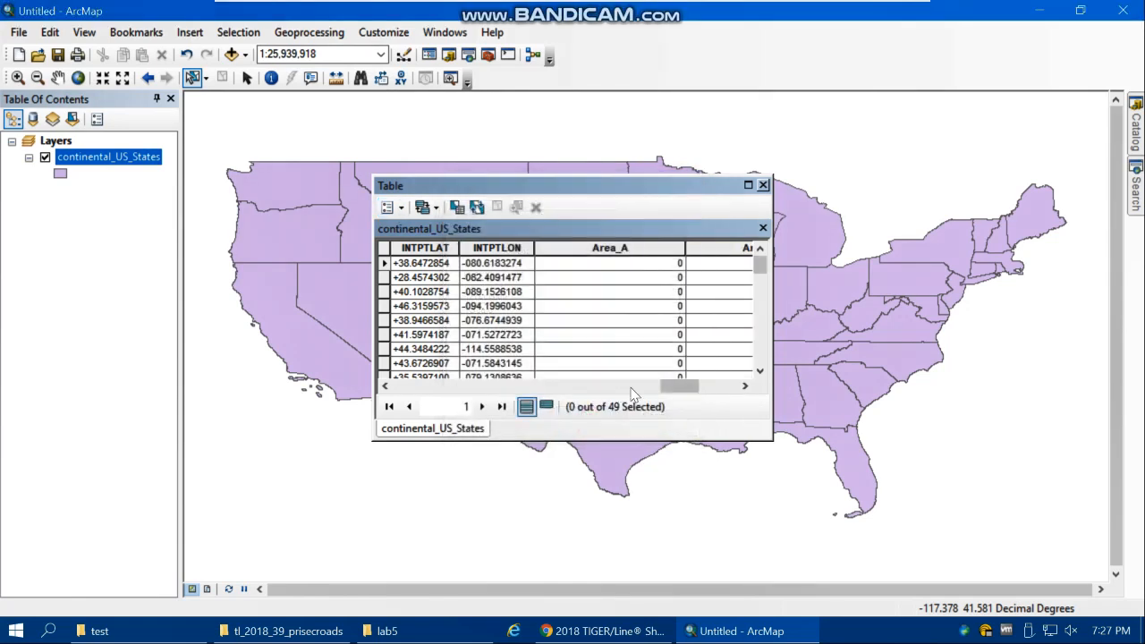
left_click_drag(670, 385, 720, 387)
Step: Add a field named Area_R of type Double to the continental_US_States attribute table and close the table
left_click(391, 206)
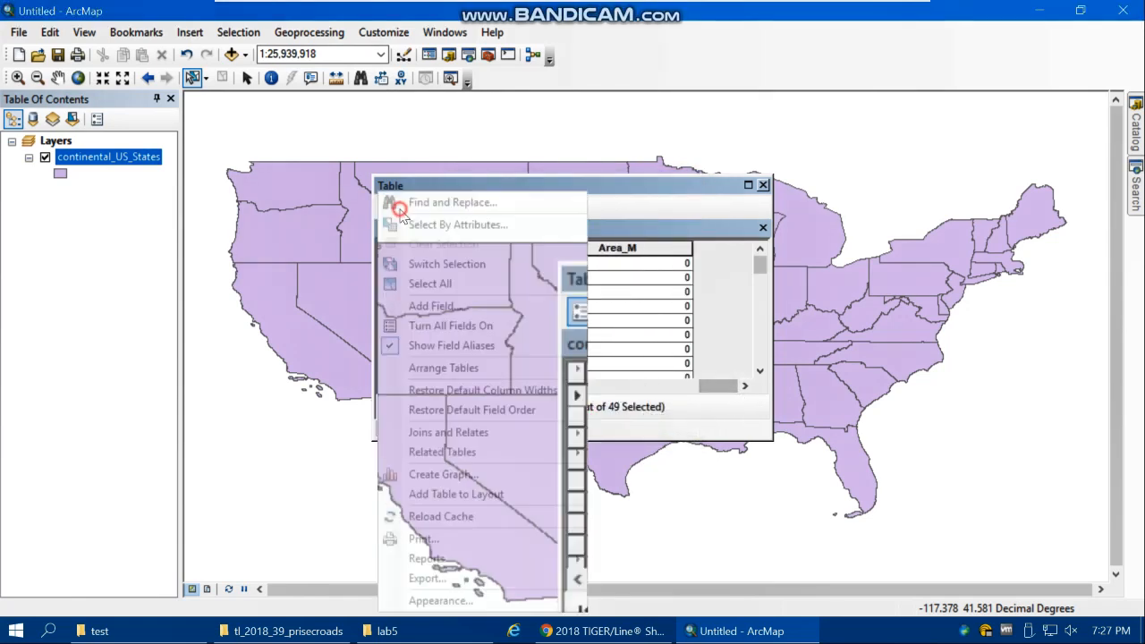
left_click(429, 306)
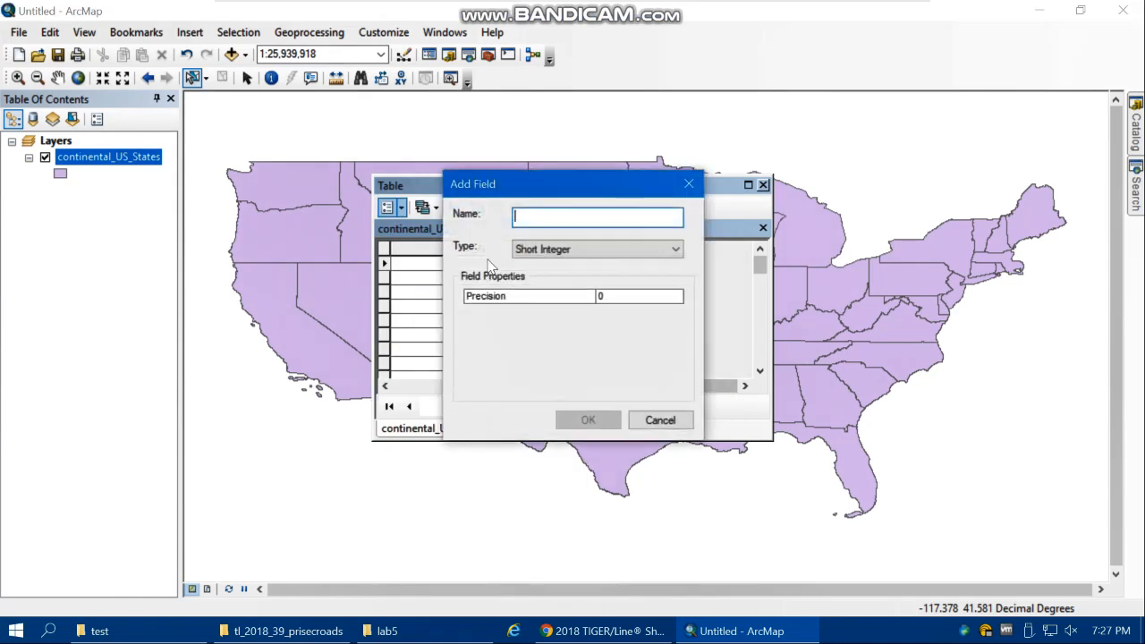
type("A")
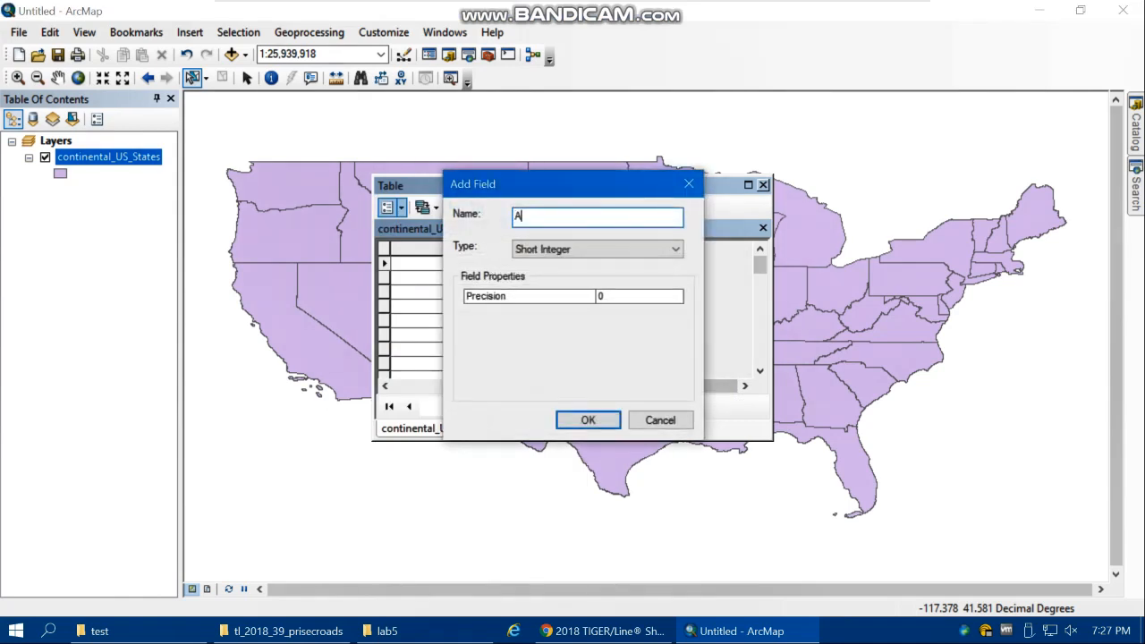
type("rea_R")
left_click(568, 250)
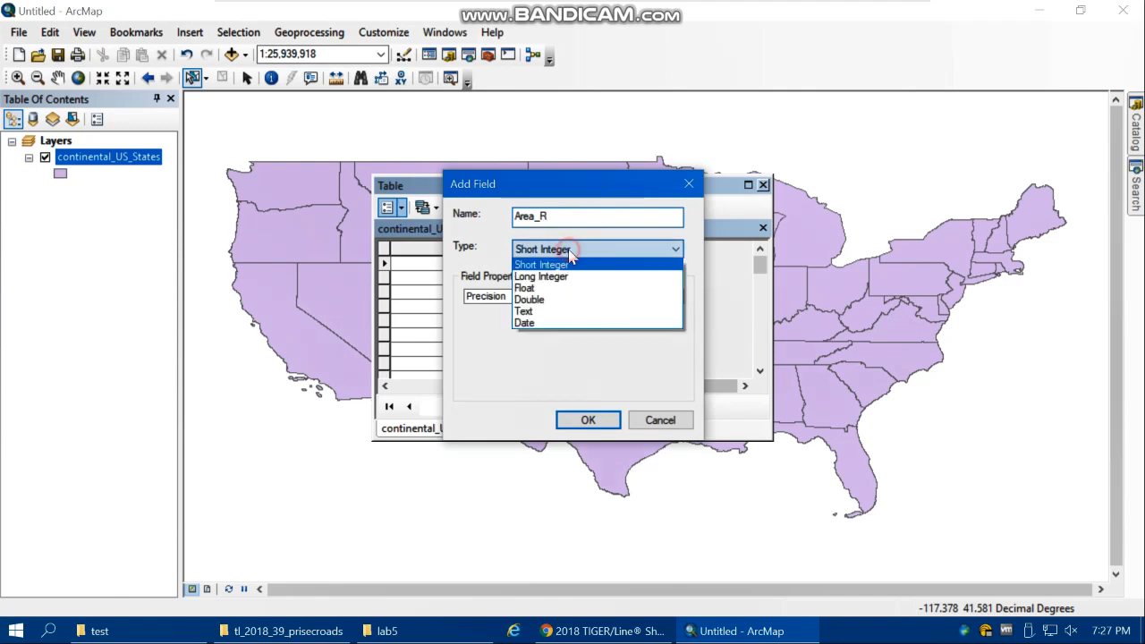
left_click(537, 300)
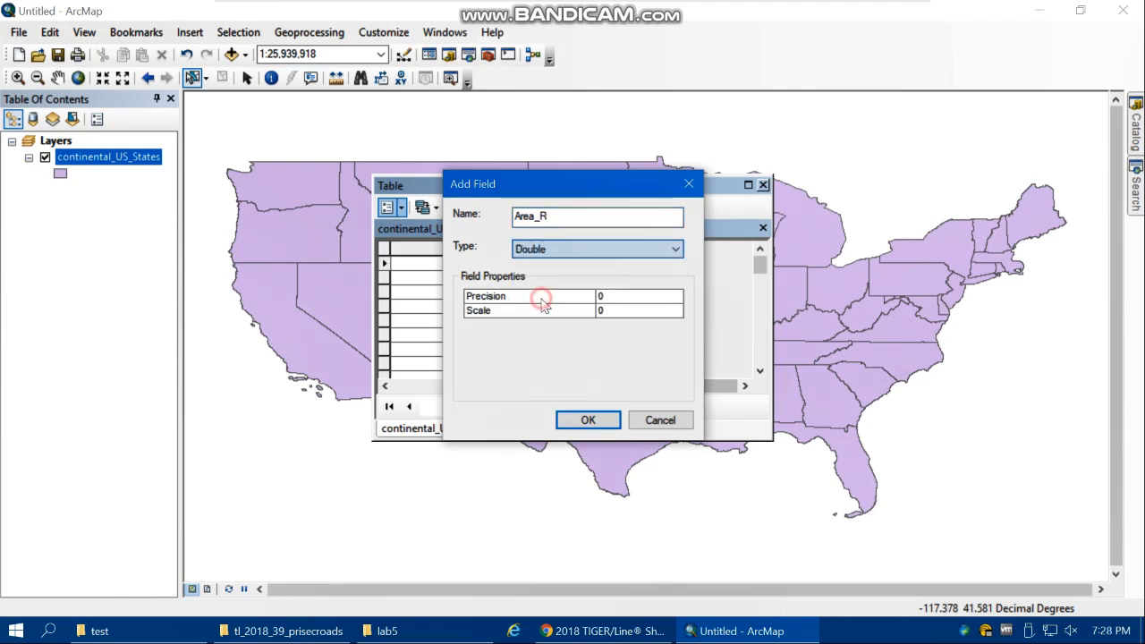
left_click(588, 419)
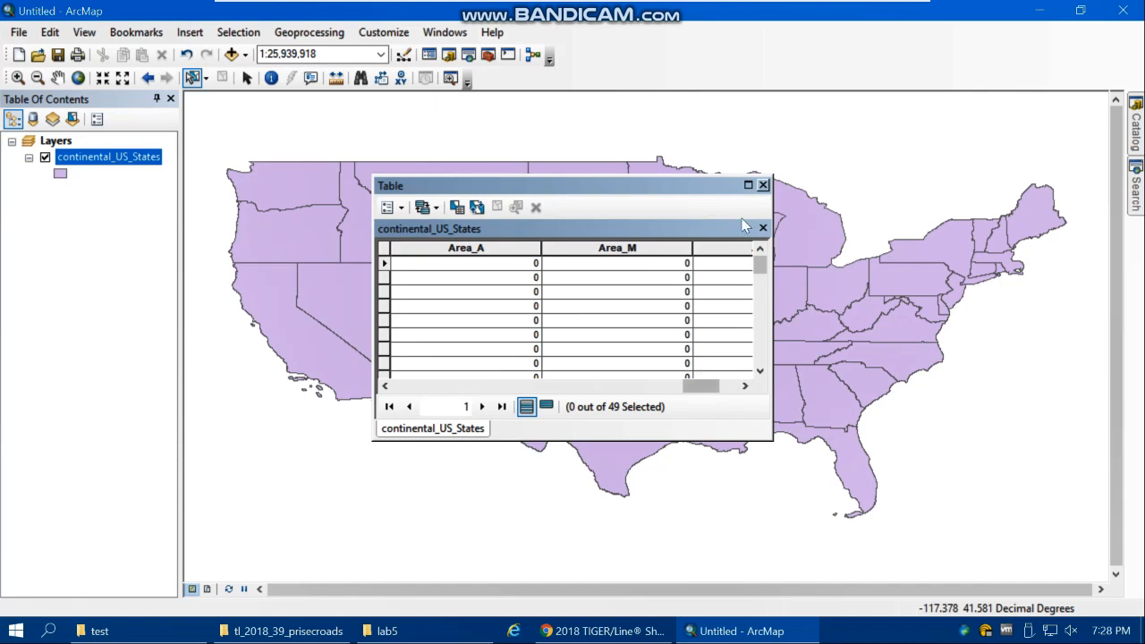
left_click(762, 185)
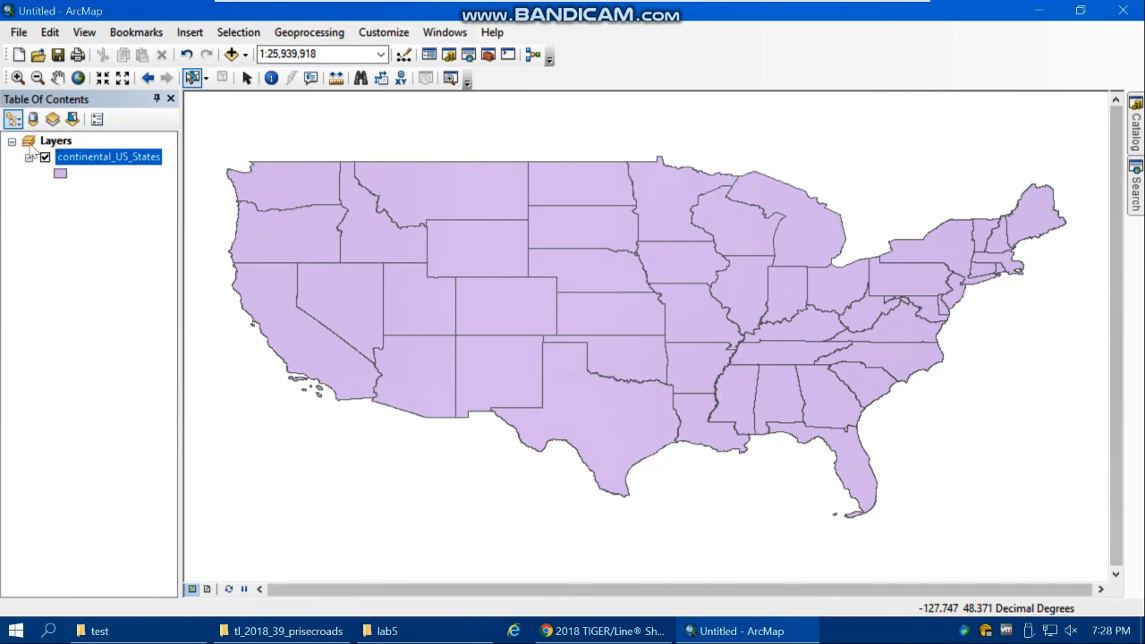
Step: Insert two new data frames into the map document
left_click(201, 38)
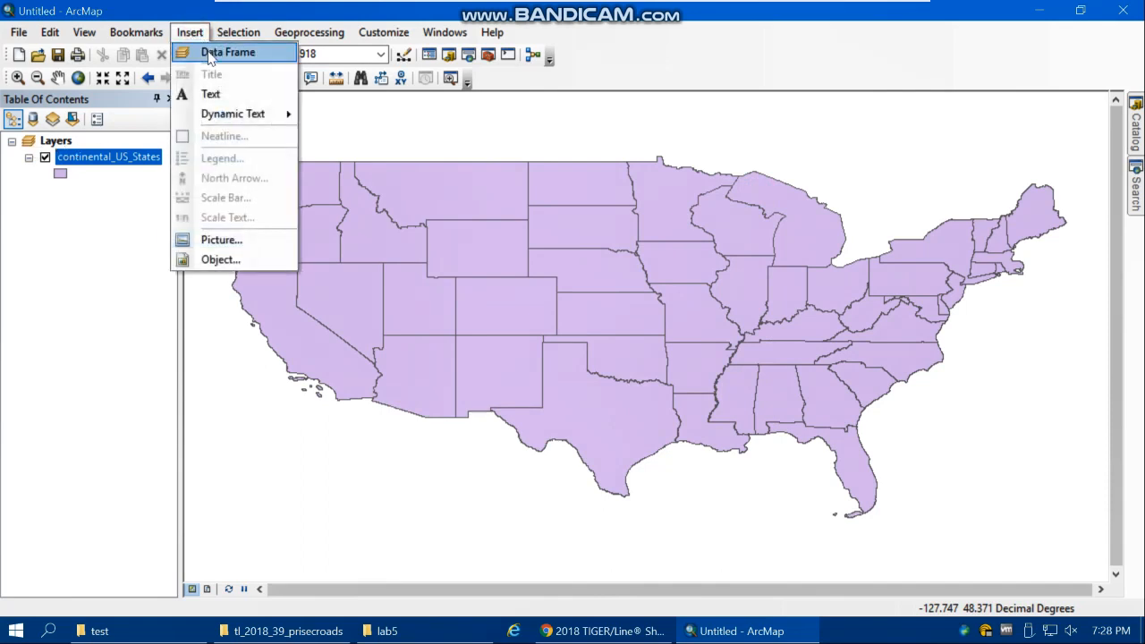
left_click(215, 52)
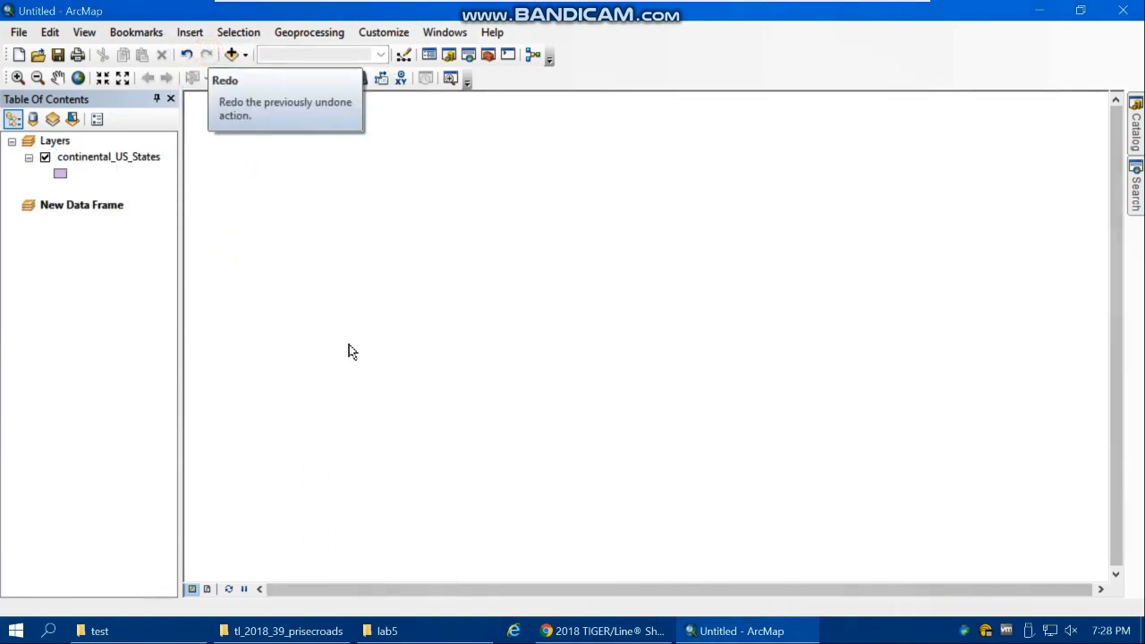
left_click(190, 34)
left_click(215, 53)
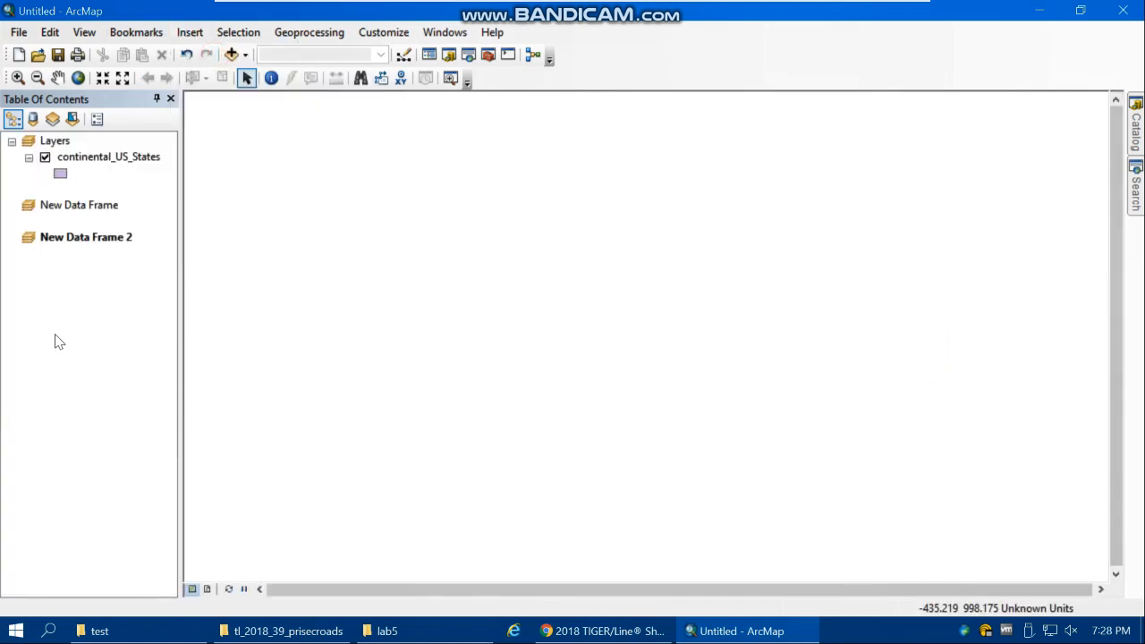
Step: Rename the Layers data frame, which holds the continental_US_States layer, as Mercator
left_click(61, 143)
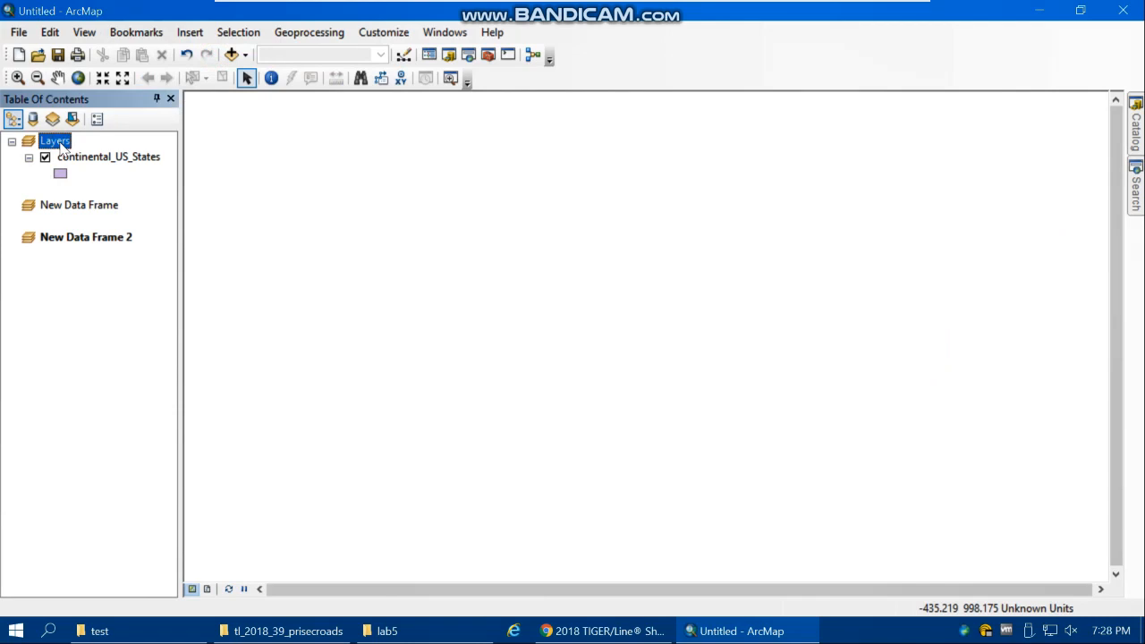
left_click(59, 143)
type("Mercator")
key("Return")
Step: Rename the first empty data frame, New Data Frame, as Albers
left_click(95, 208)
left_click(94, 208)
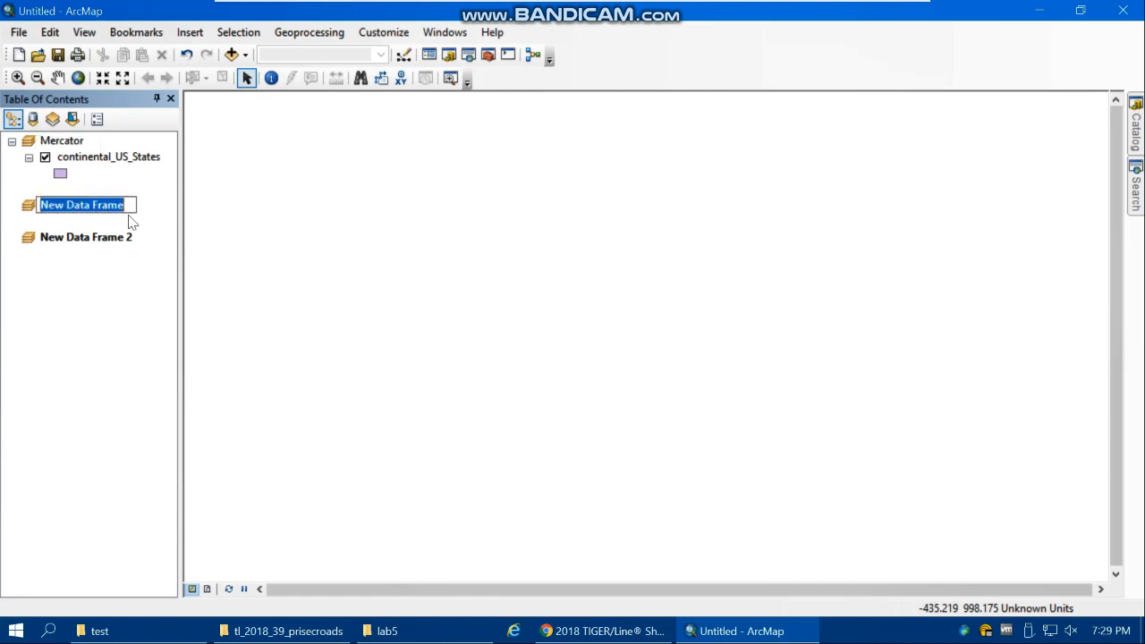
type("Albers")
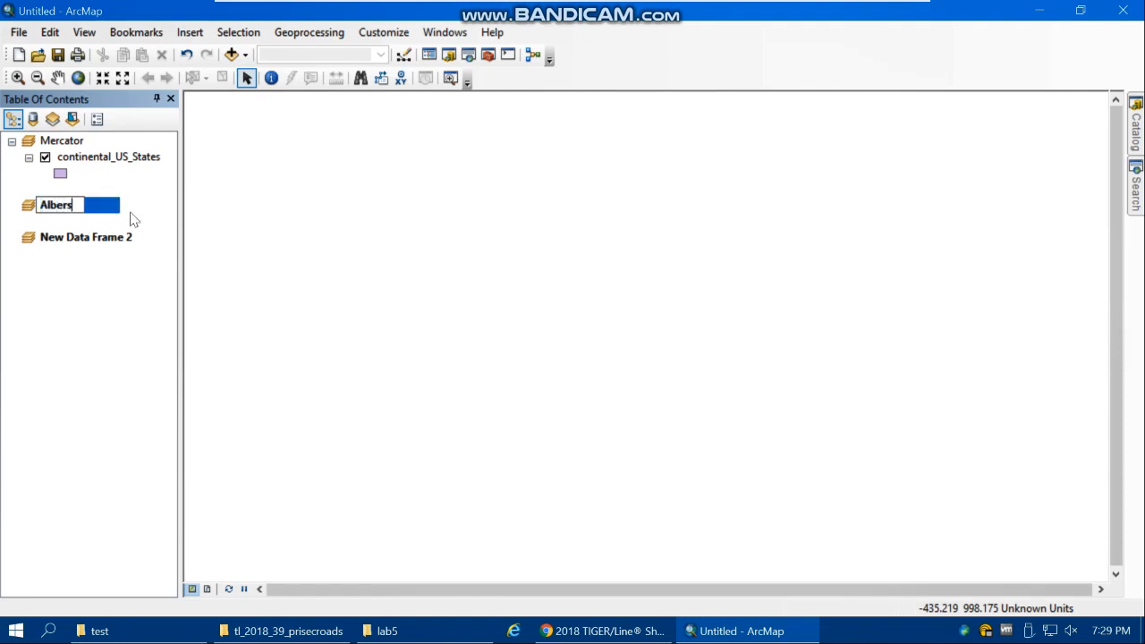
key("Return")
Step: Rename the second empty data frame, New Data Frame 2, as Robinson
left_click(101, 243)
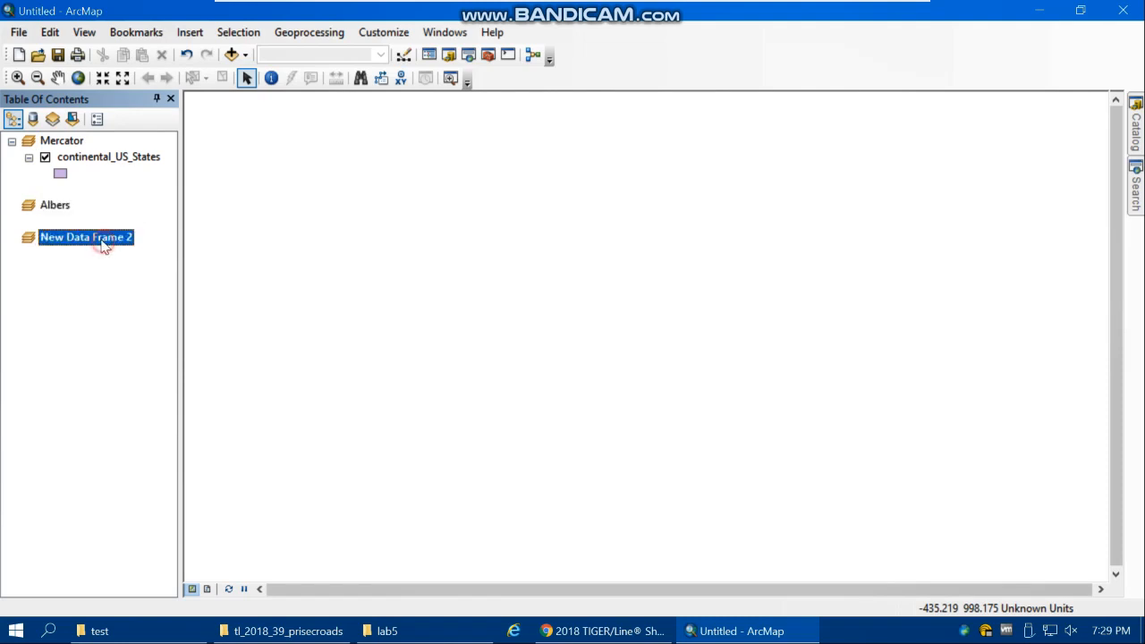
left_click(98, 244)
type("Robinson")
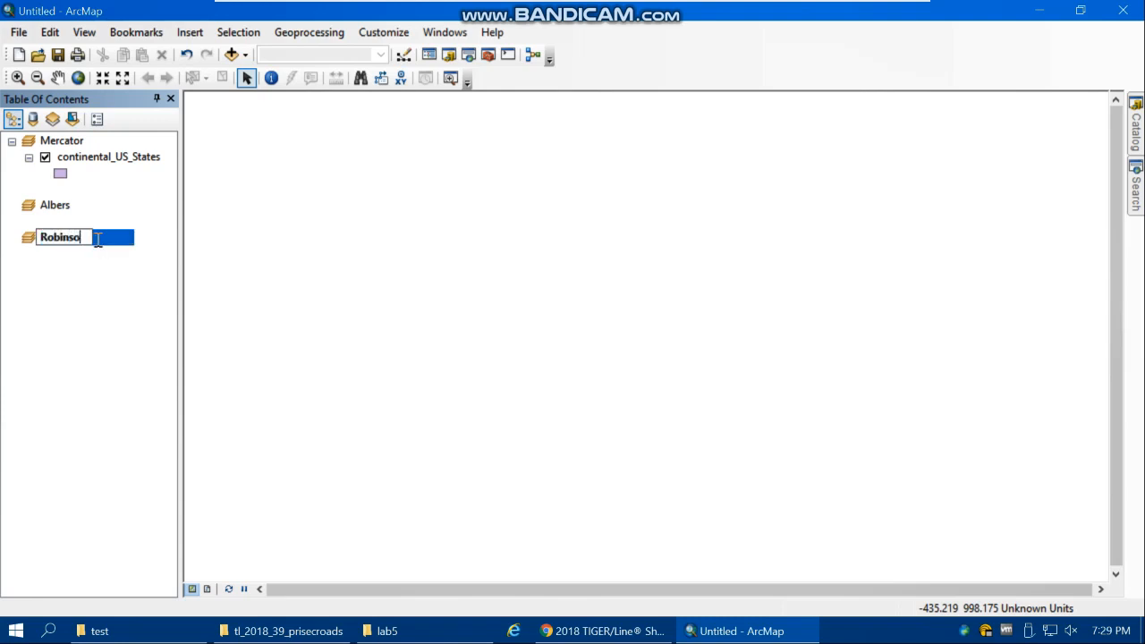
key("Return")
left_click(98, 241)
Step: Activate the Mercator data frame and search the coordinate systems in its properties for "mercator"
right_click(55, 143)
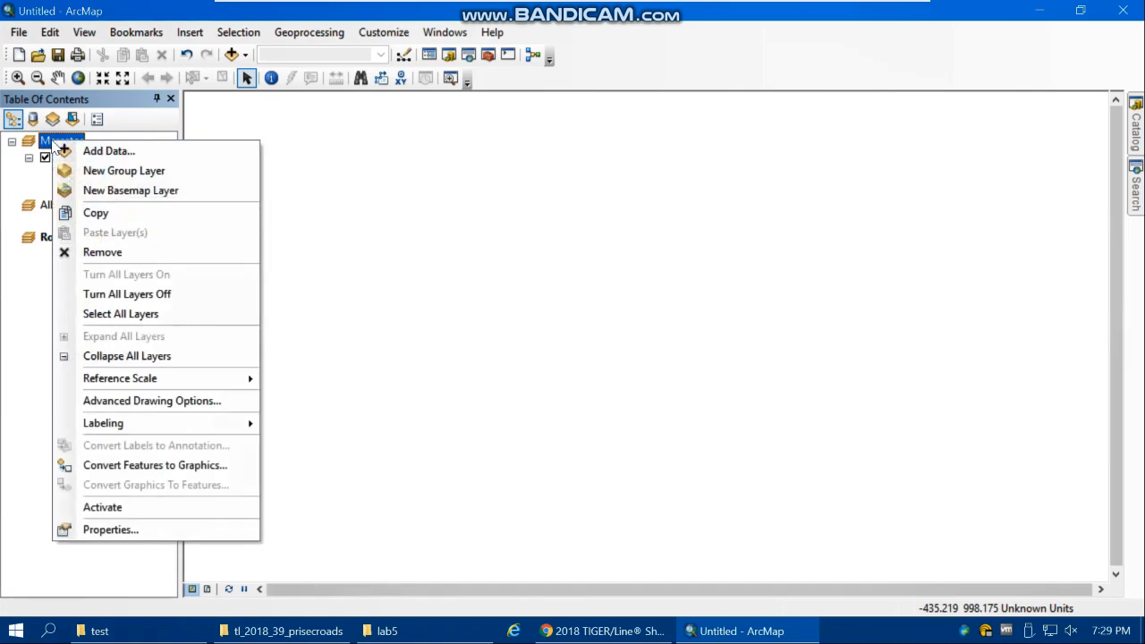
left_click(131, 507)
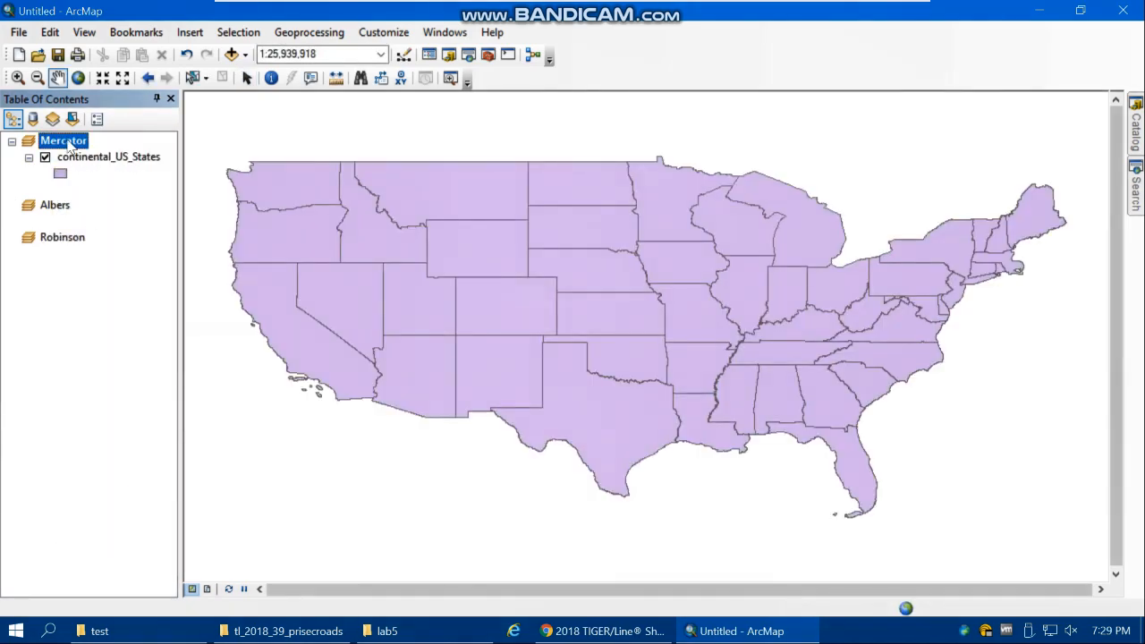
right_click(66, 140)
left_click(126, 530)
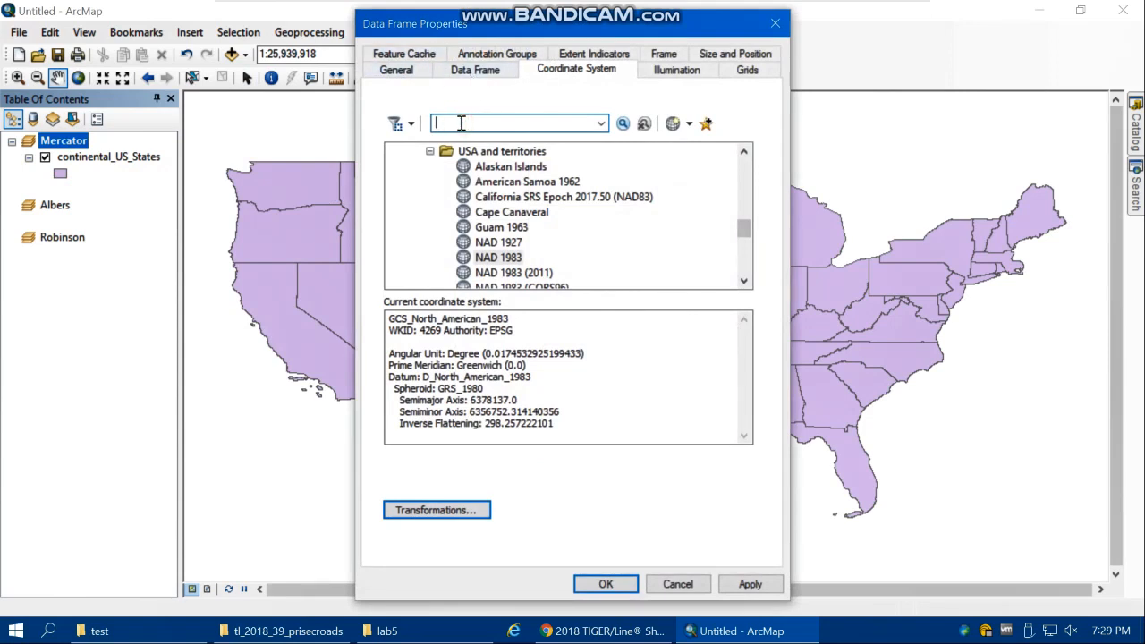
type("mercator")
left_click(623, 123)
Step: Assign the World projected coordinate system Mercator (world) to the Mercator data frame, accepting the differing geographic coordinate system
double_click(413, 172)
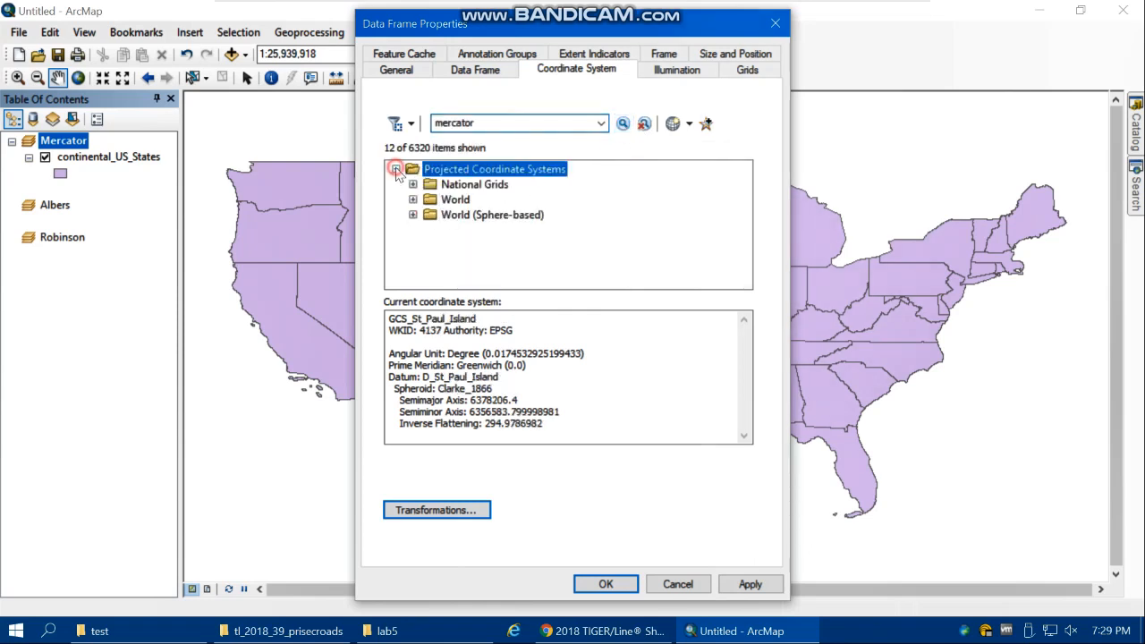
double_click(453, 201)
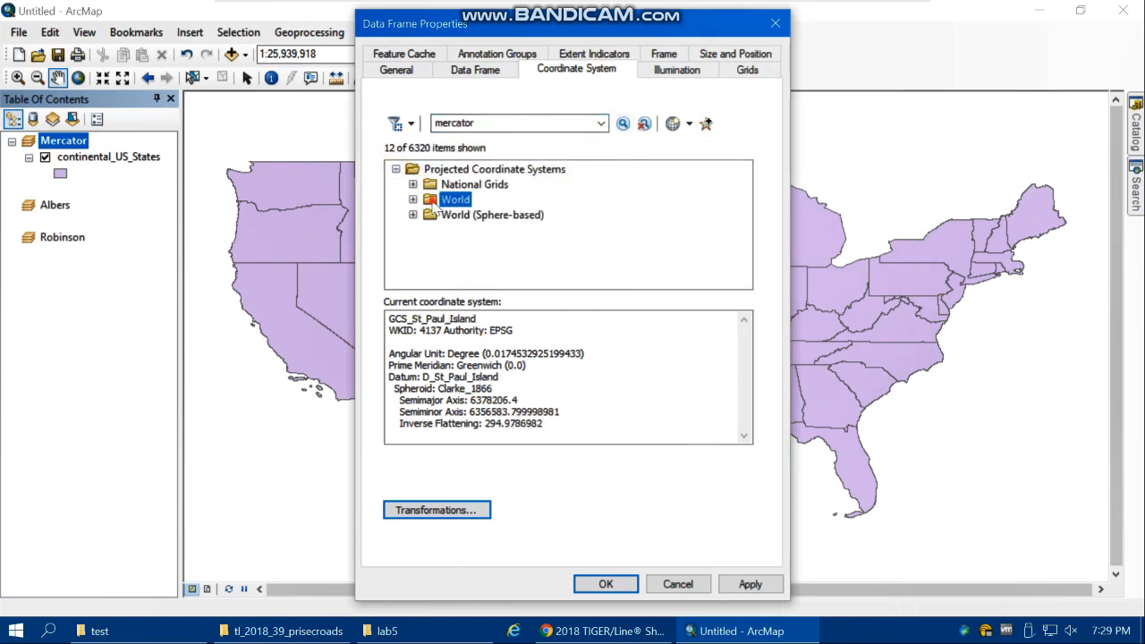
left_click(466, 217)
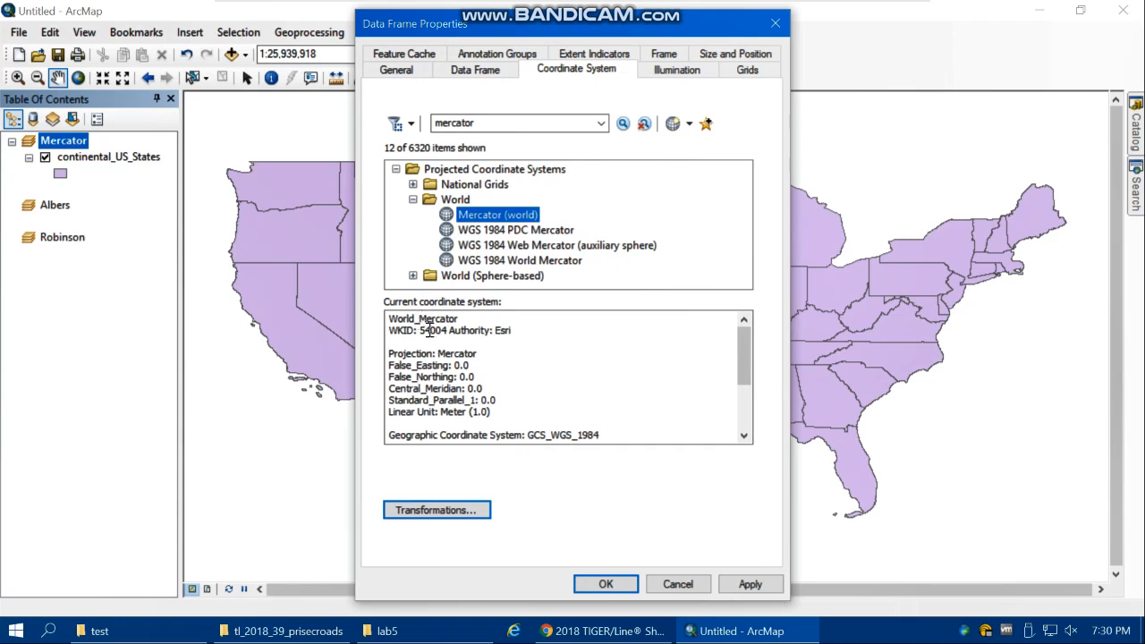
left_click(751, 585)
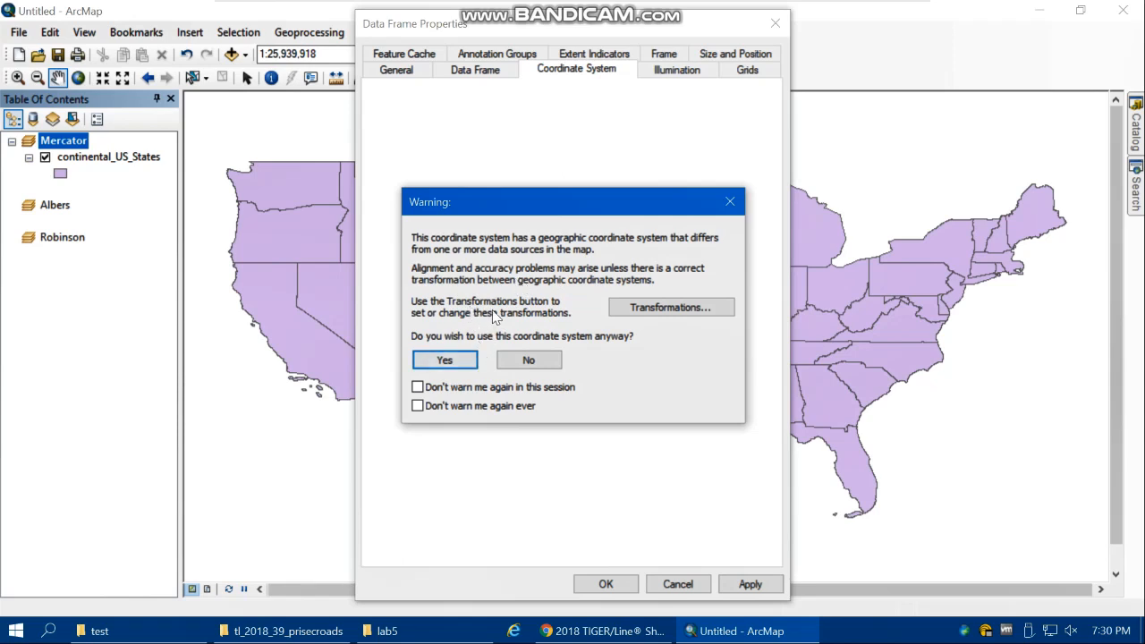
left_click(447, 363)
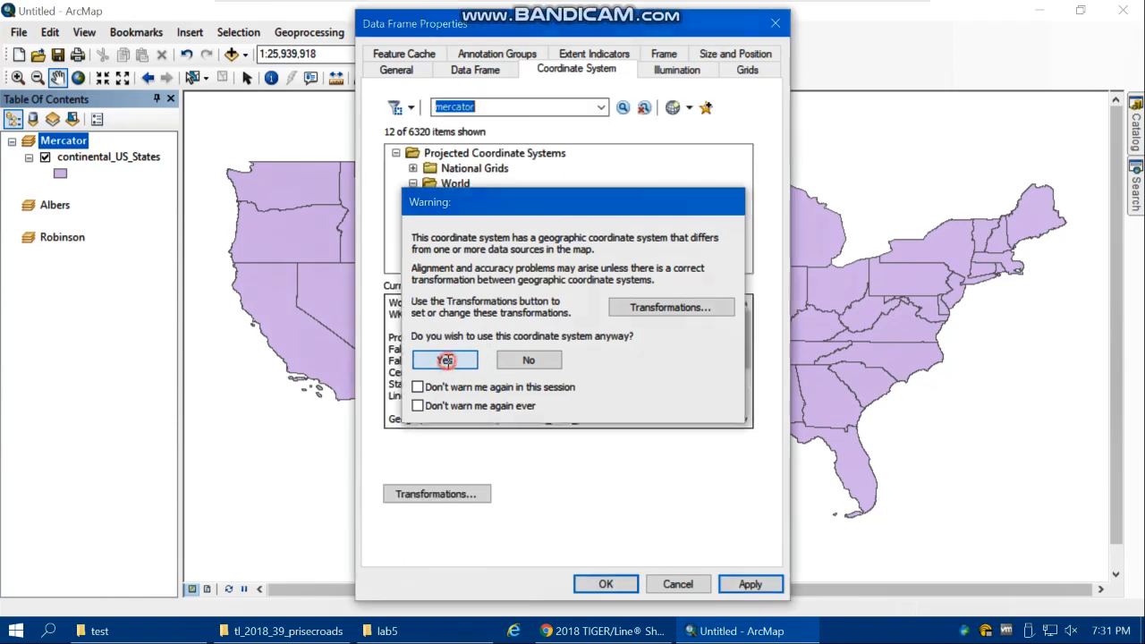
left_click(604, 586)
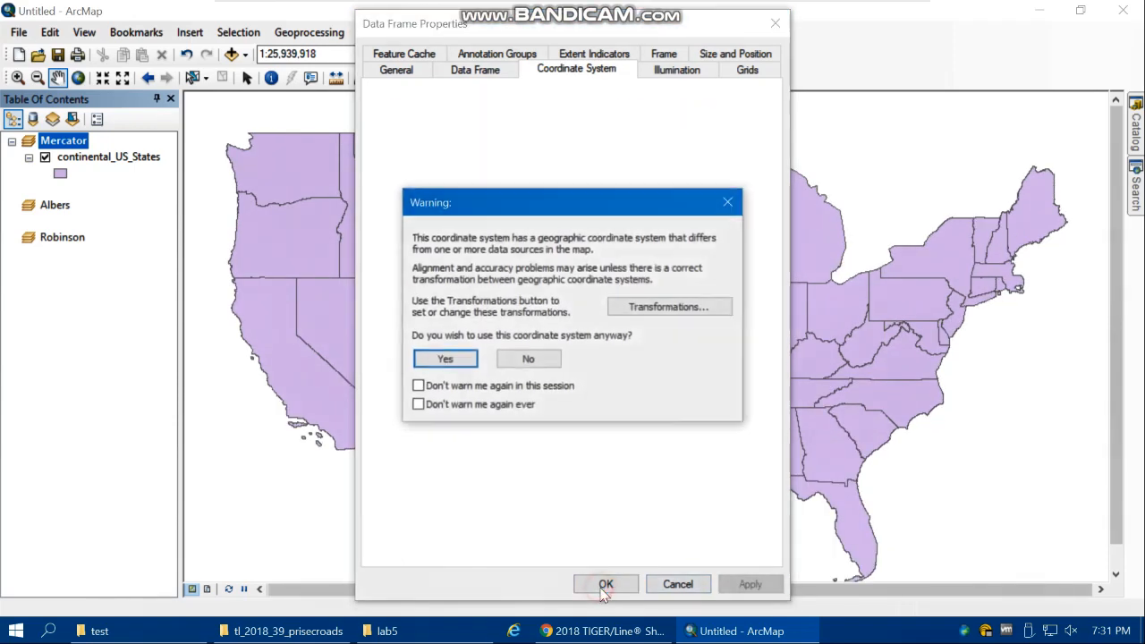
left_click(439, 362)
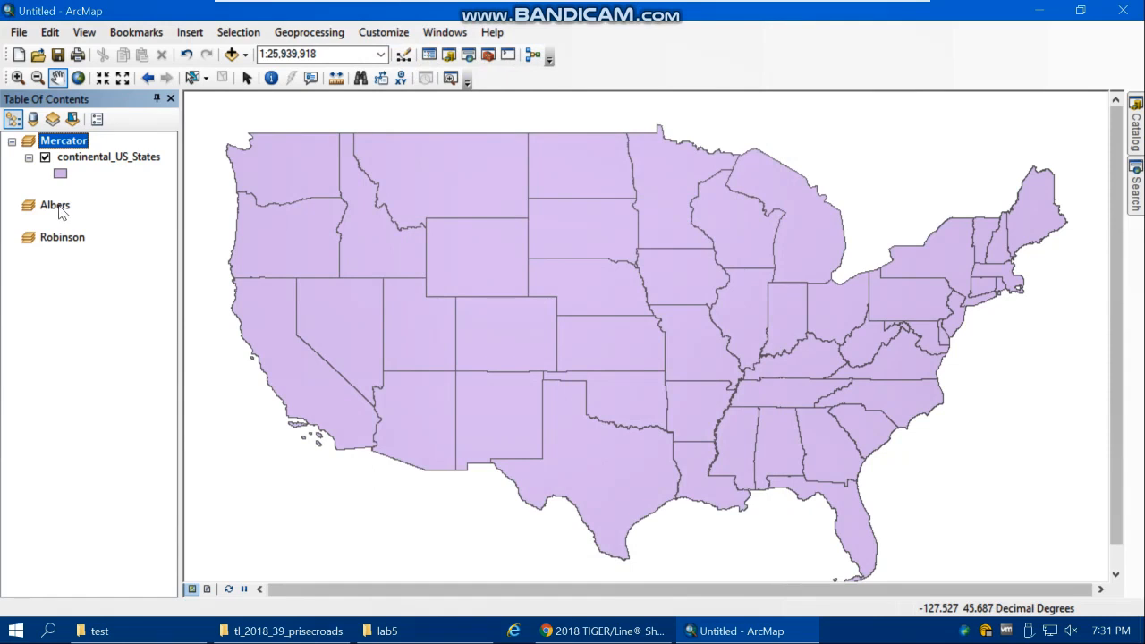
Step: Activate the Albers data frame and search the coordinate systems in its properties for "albers"
left_click(58, 207)
right_click(58, 208)
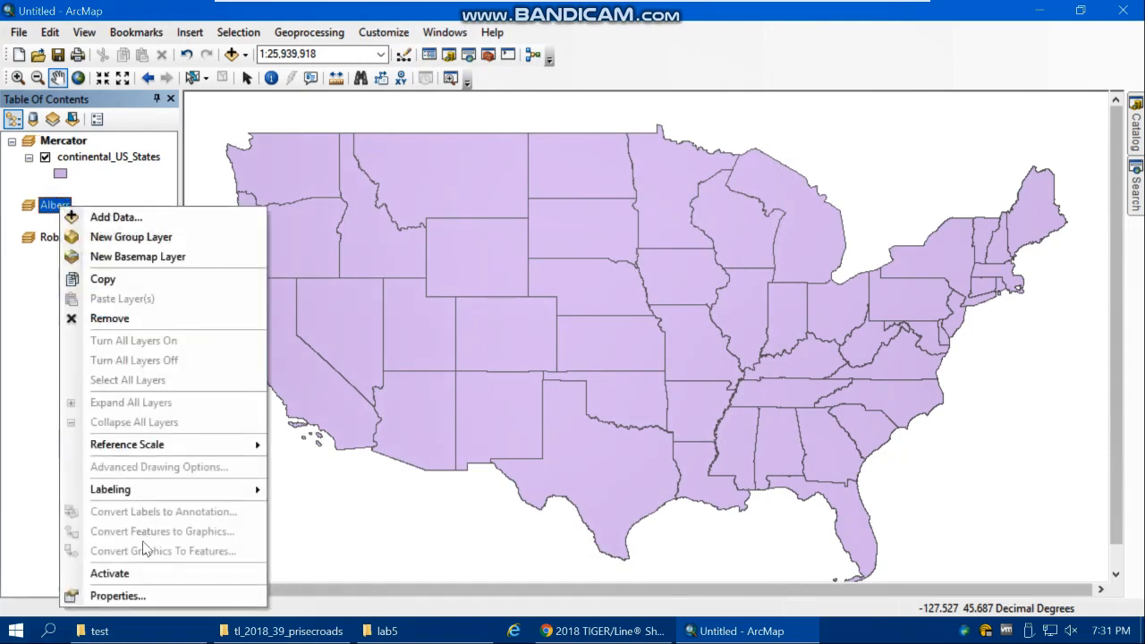
left_click(142, 572)
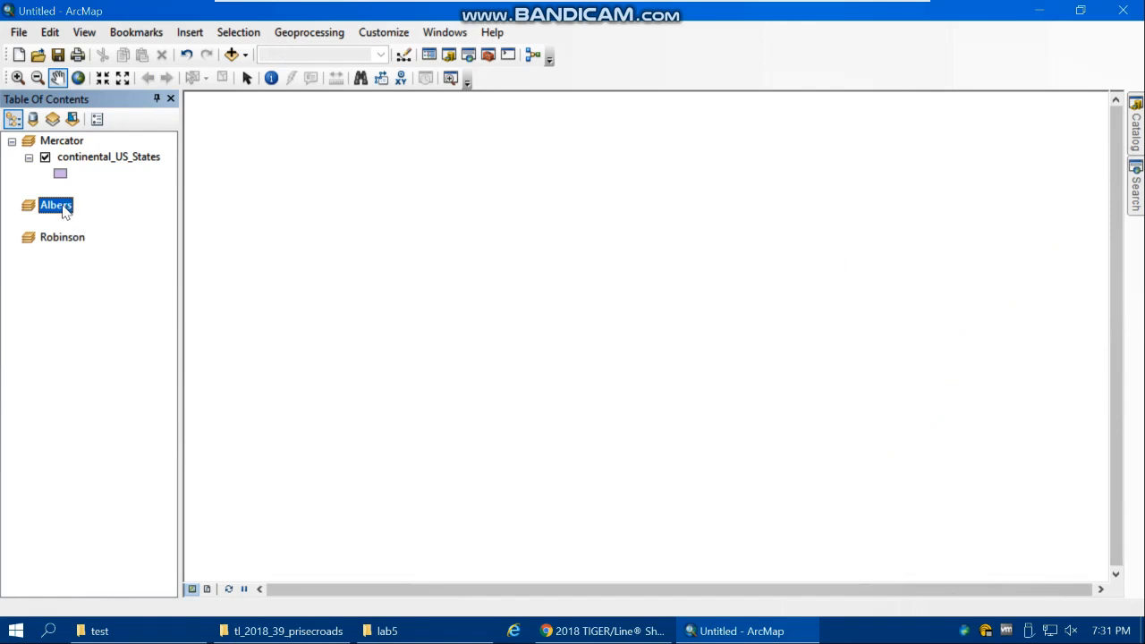
right_click(64, 211)
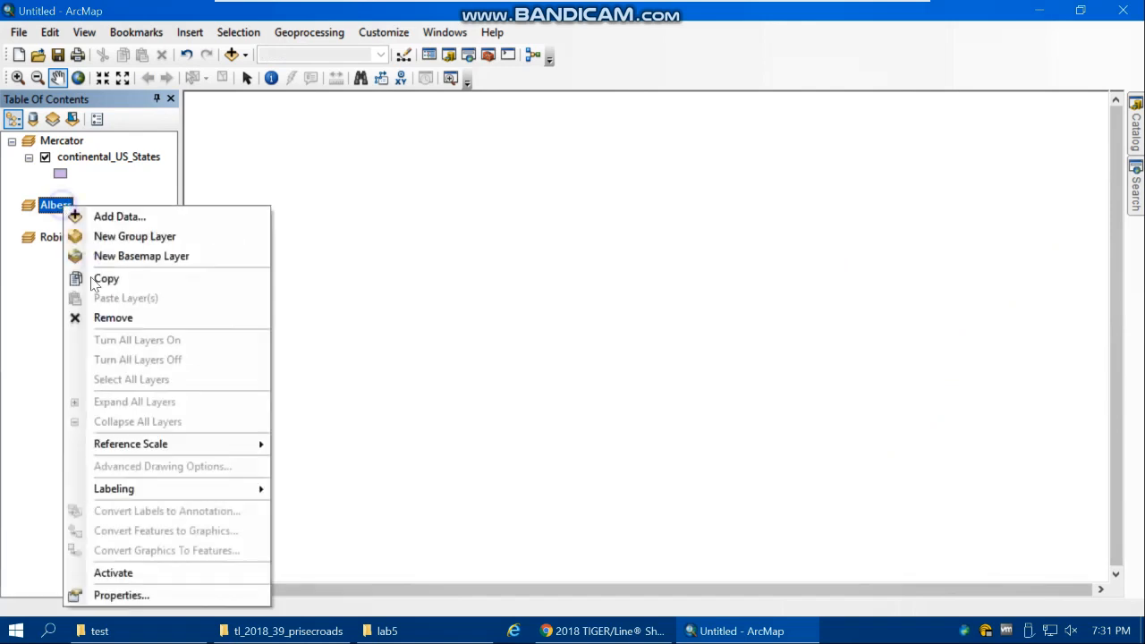
left_click(142, 596)
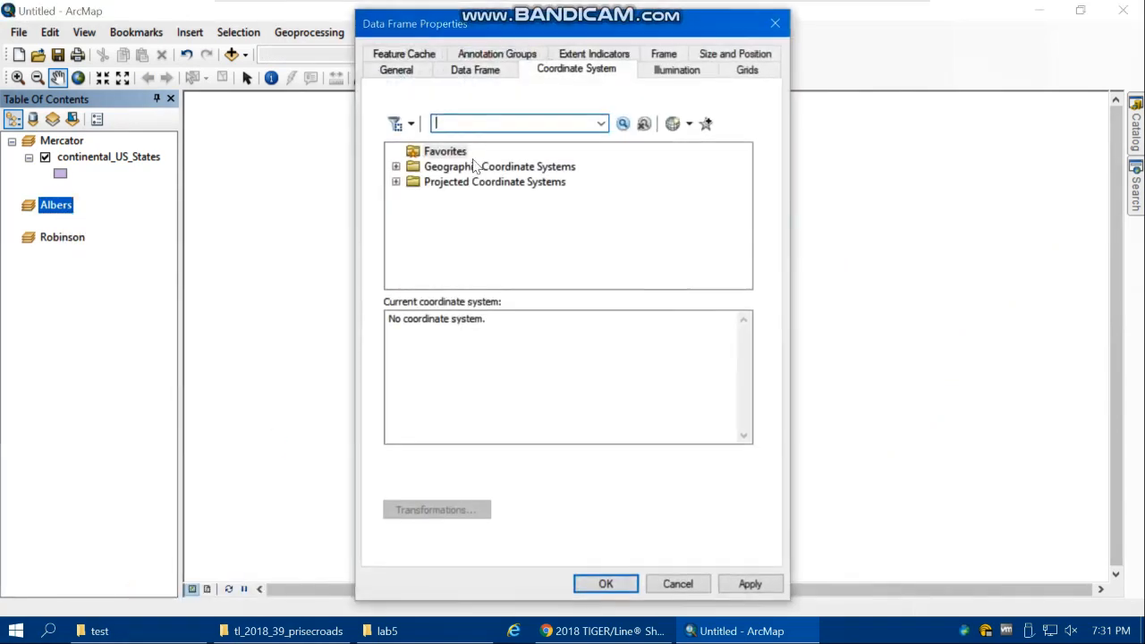
left_click(510, 119)
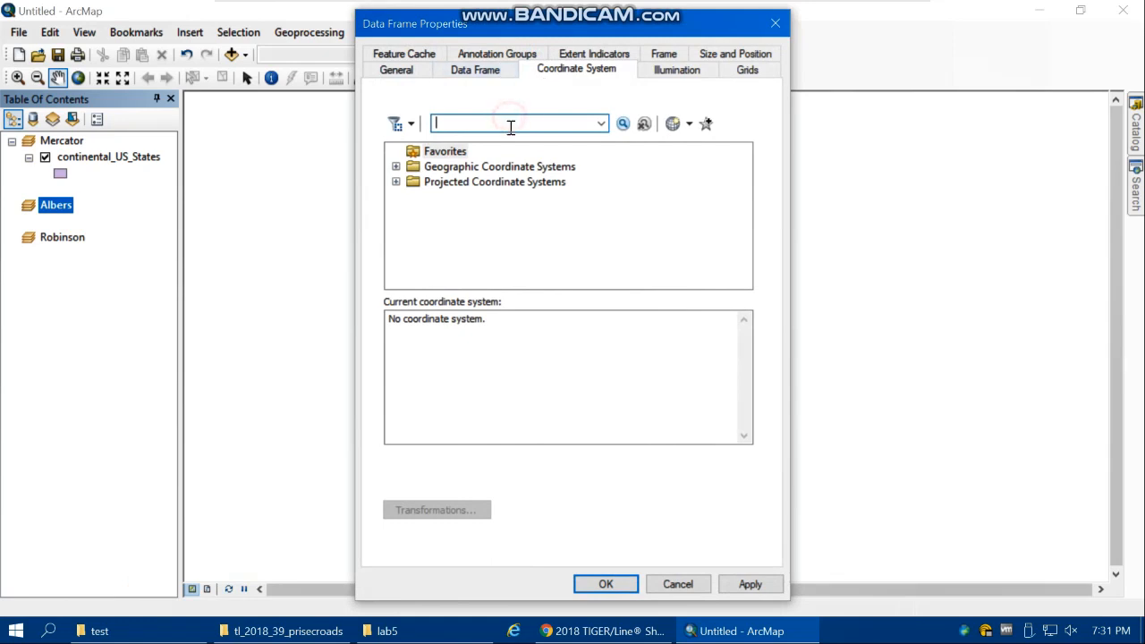
type("albers")
Step: Assign the continental North America projection North America Albers Equal Area Conic to the Albers data frame
double_click(436, 176)
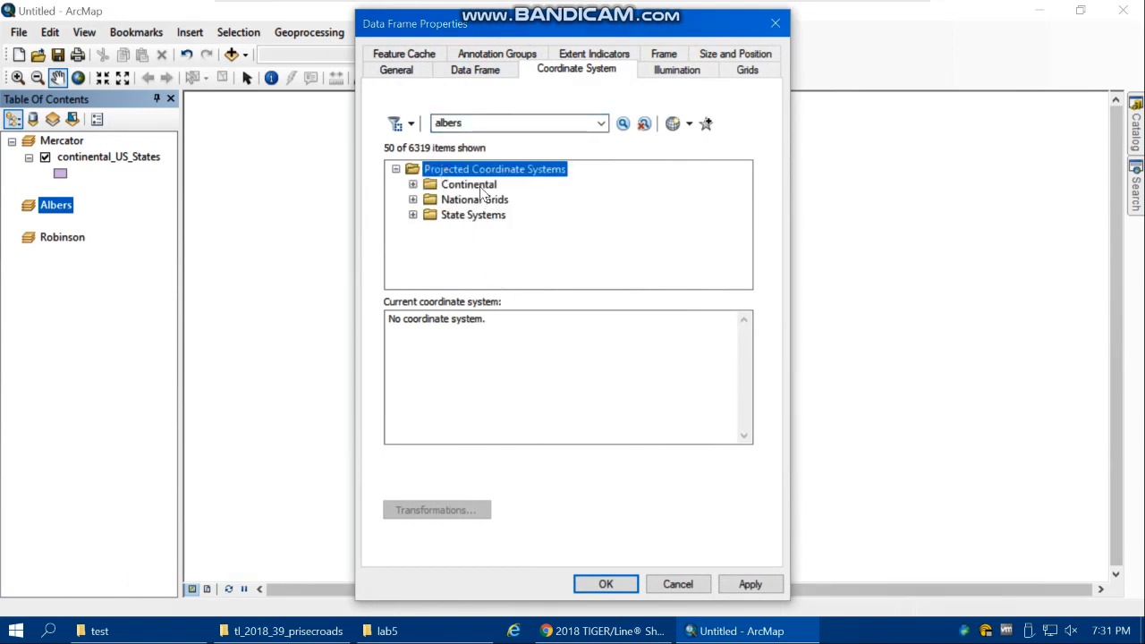
double_click(480, 186)
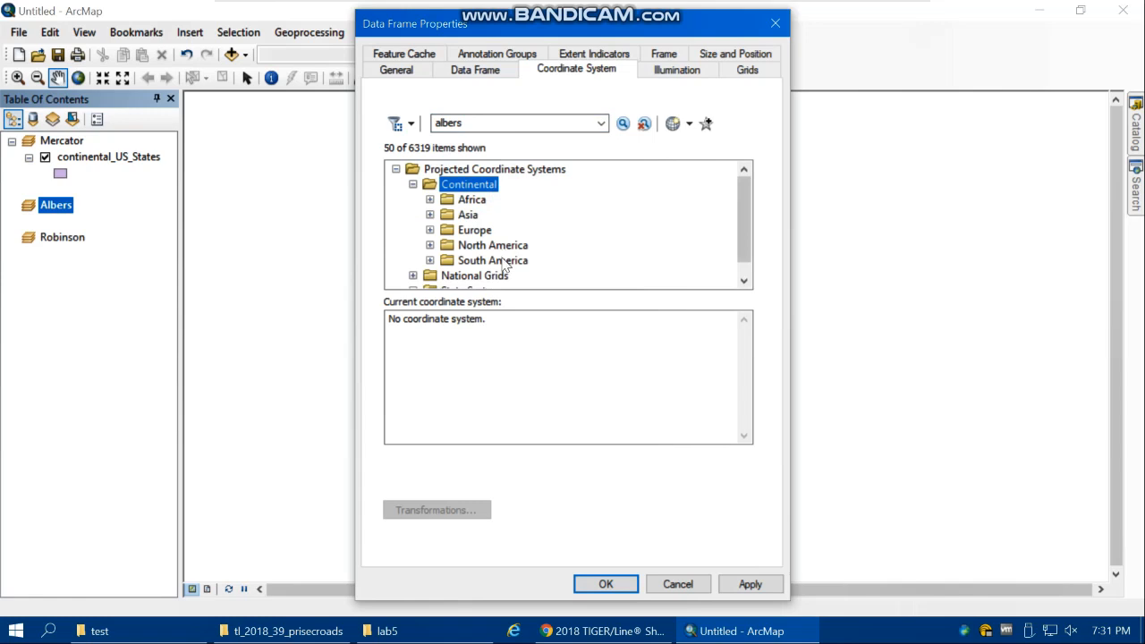
double_click(492, 245)
scroll(511, 253, "down", 1)
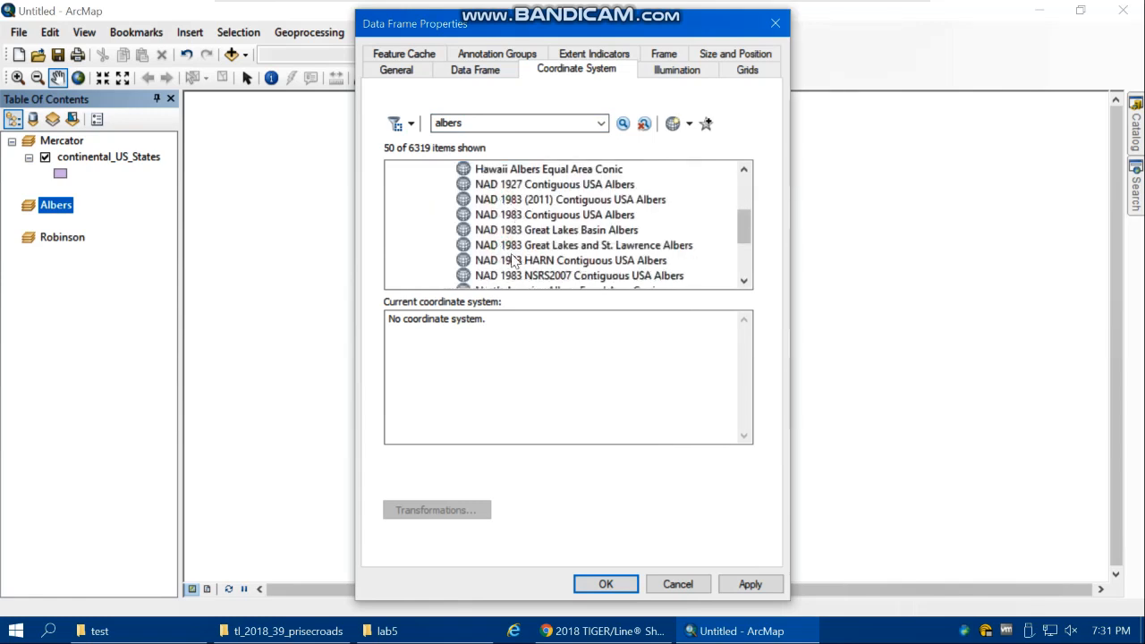
scroll(514, 255, "up", 1)
scroll(515, 255, "down", 2)
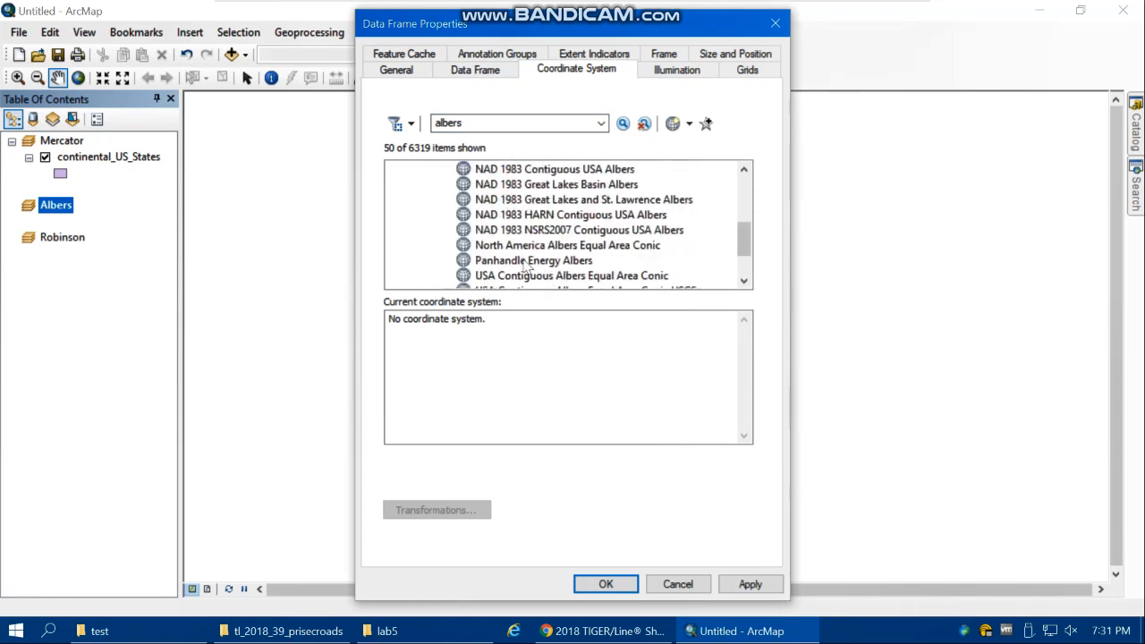
scroll(527, 273, "down", 1)
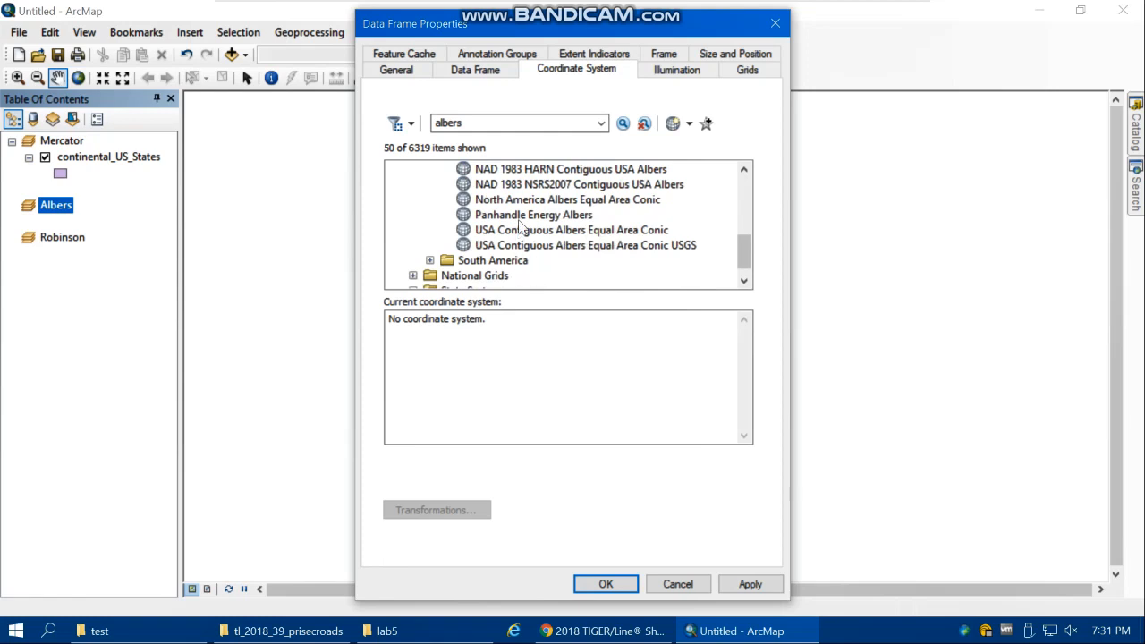
left_click(564, 202)
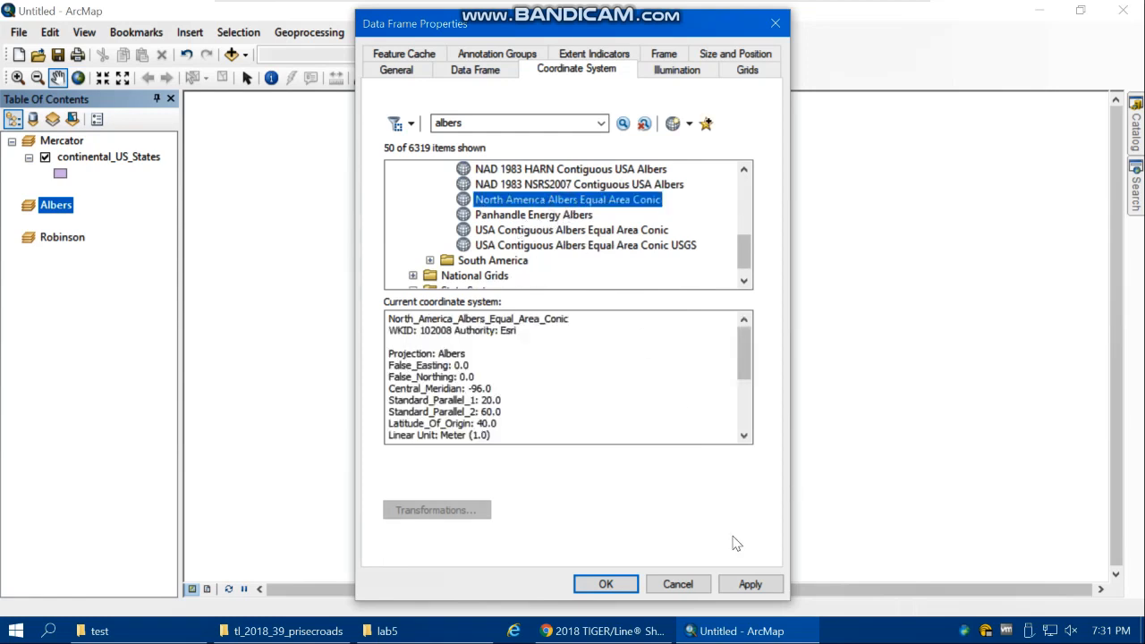
left_click(747, 583)
left_click(606, 583)
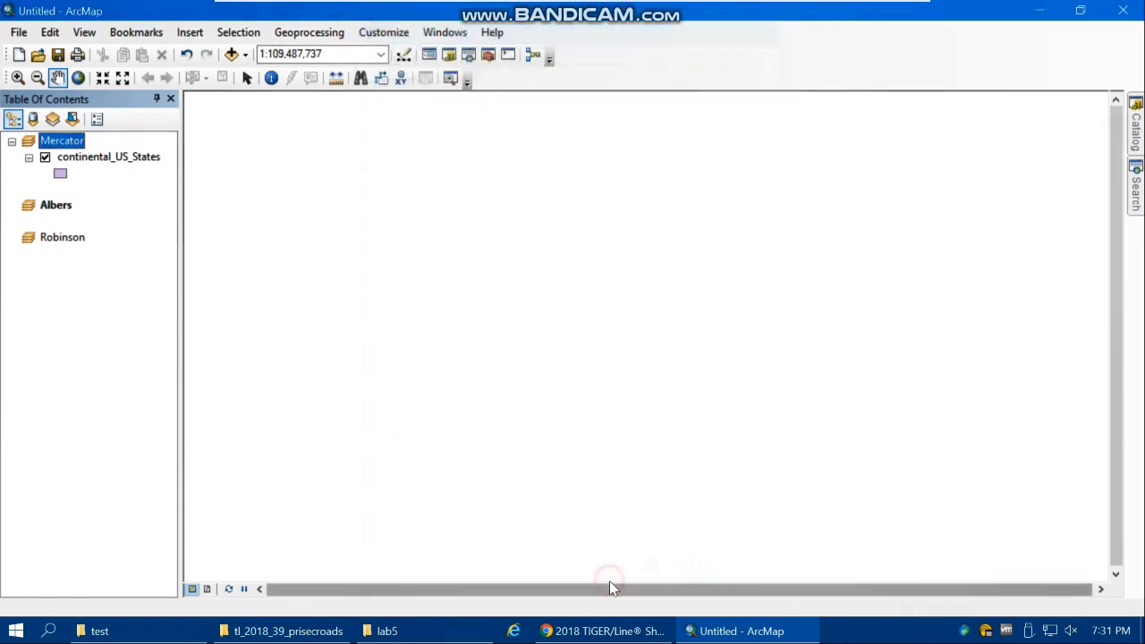
Step: Activate the Robinson data frame and search the coordinate systems in its properties for "robinson"
left_click(63, 238)
right_click(62, 239)
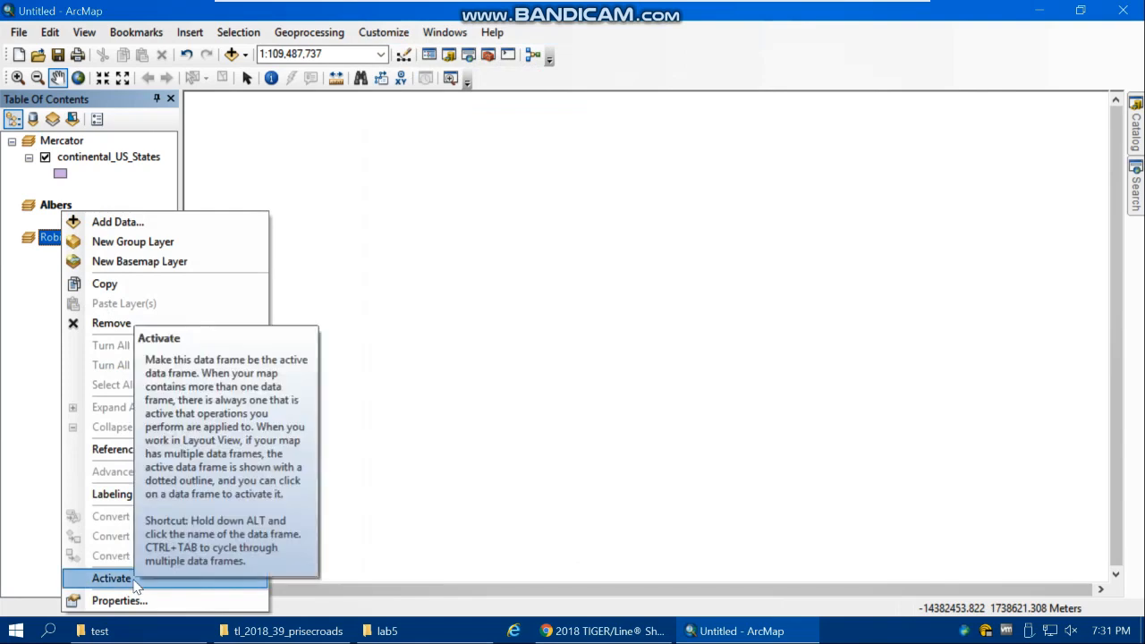
left_click(134, 579)
right_click(59, 241)
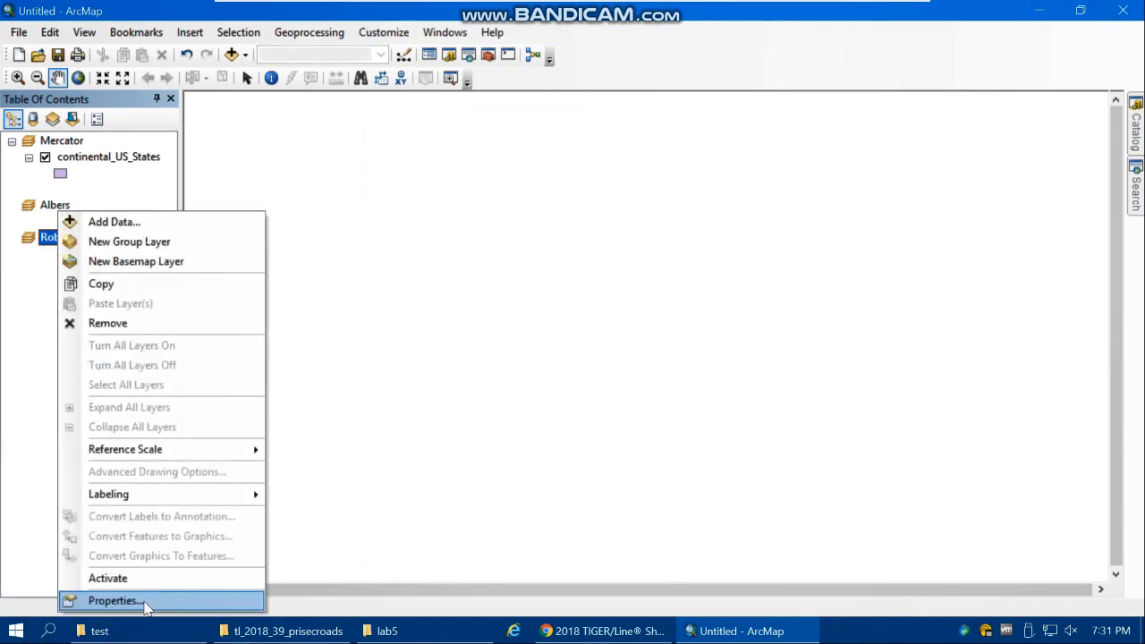
left_click(143, 601)
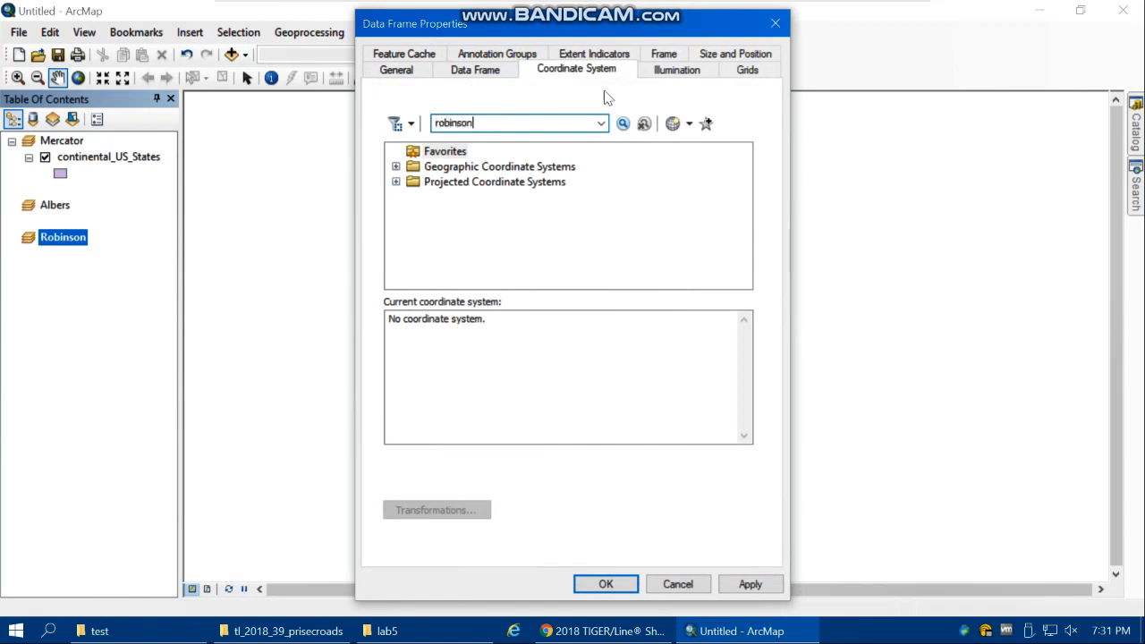
left_click(622, 123)
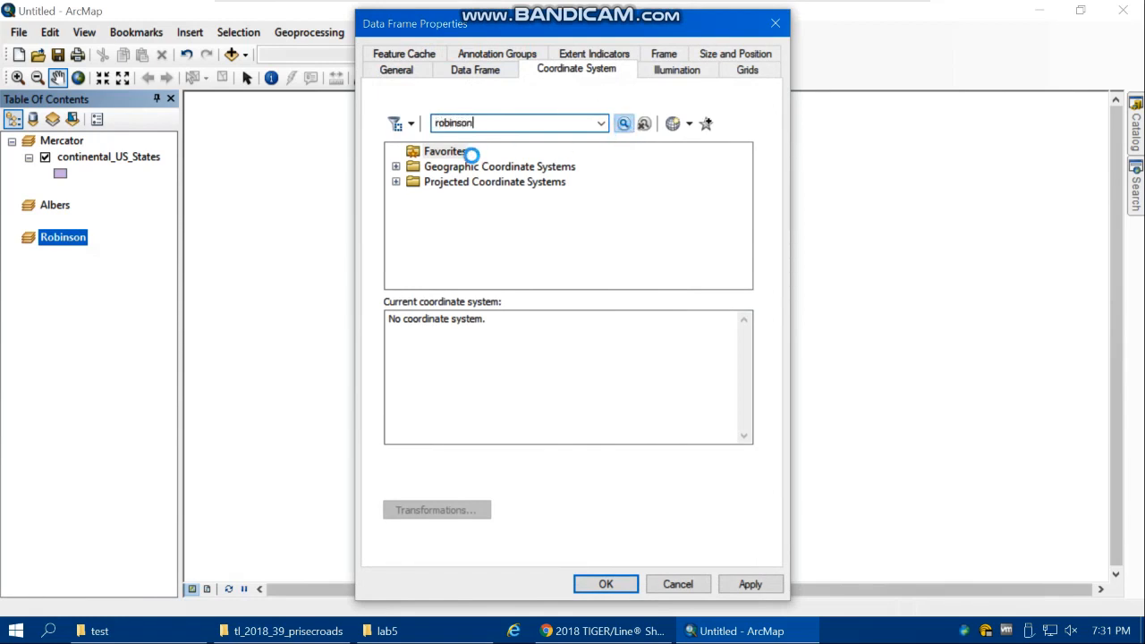
Step: Assign the World projected coordinate system Robinson (world) to the Robinson data frame
left_click(460, 185)
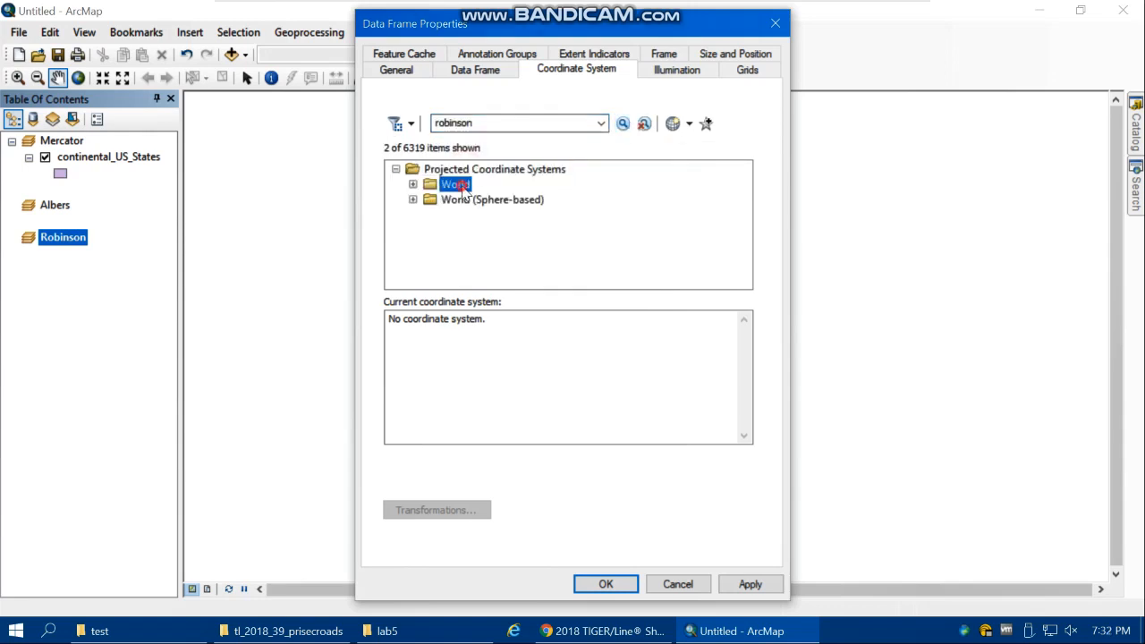
double_click(462, 186)
left_click(475, 202)
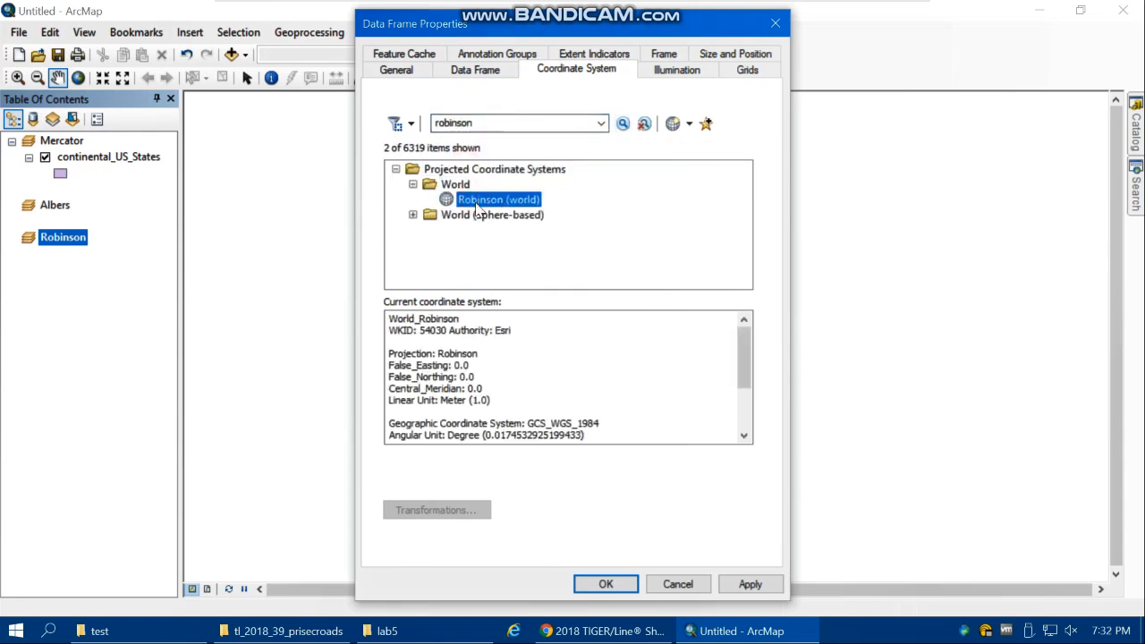
left_click(749, 583)
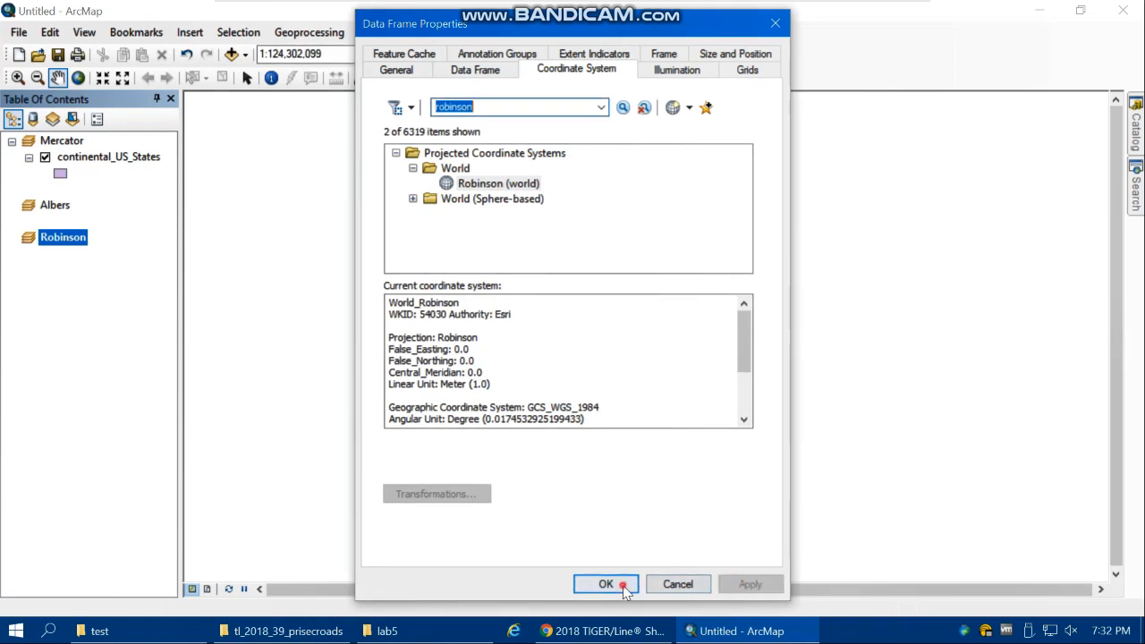
left_click(600, 583)
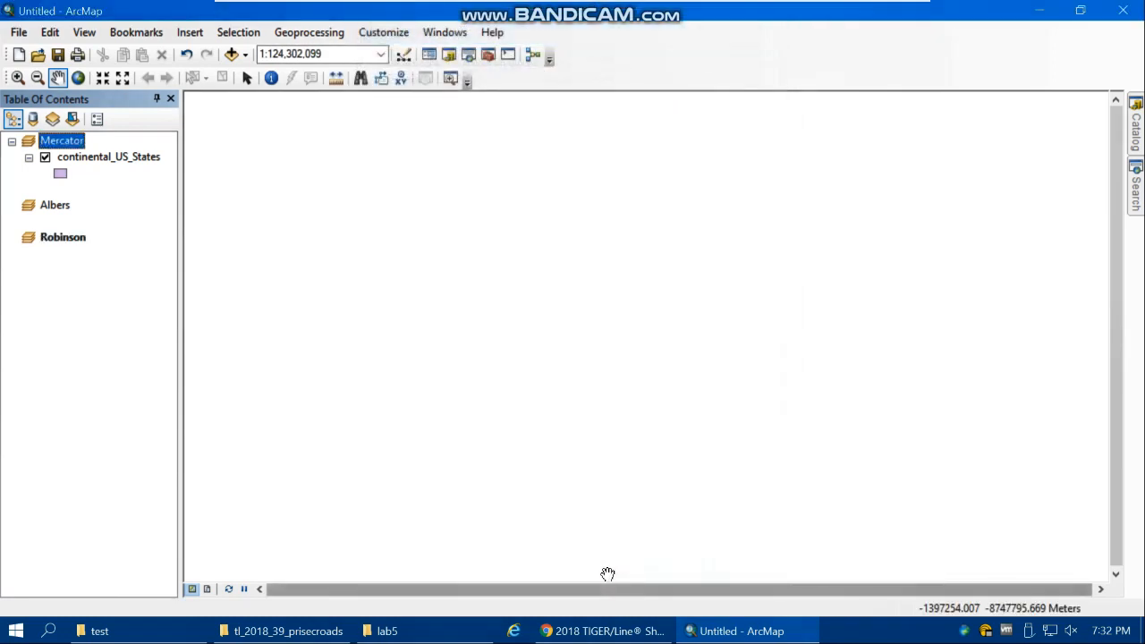
Step: Copy the continental_US_States layer from the Mercator data frame into the Albers and Robinson data frames, dismissing the coordinate system warning
left_click(104, 158)
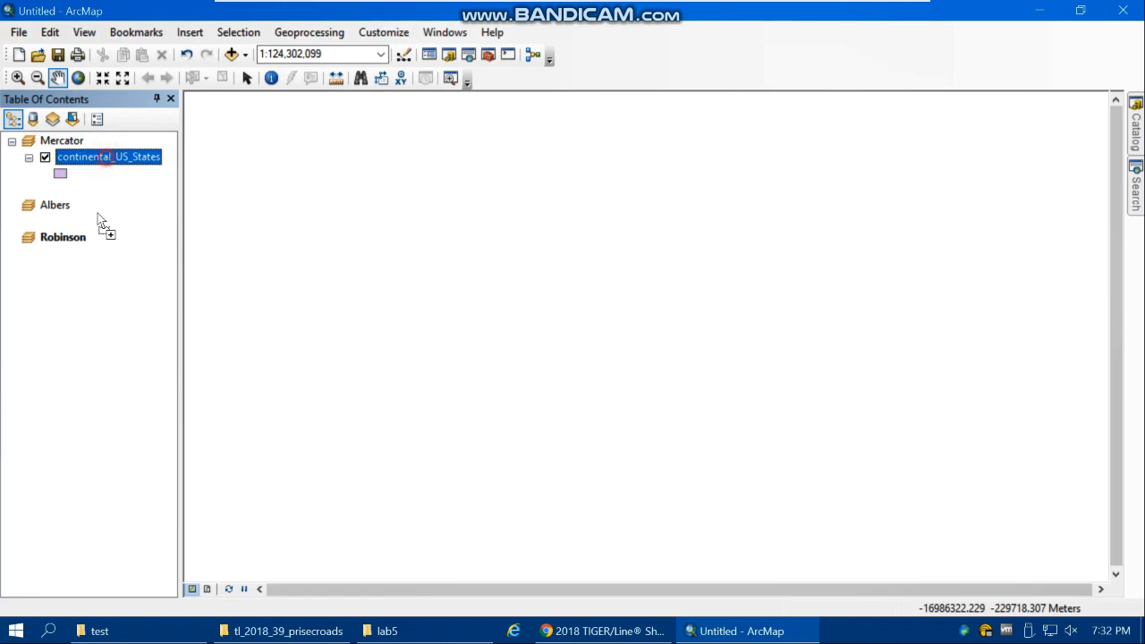
left_click_drag(105, 162, 86, 214)
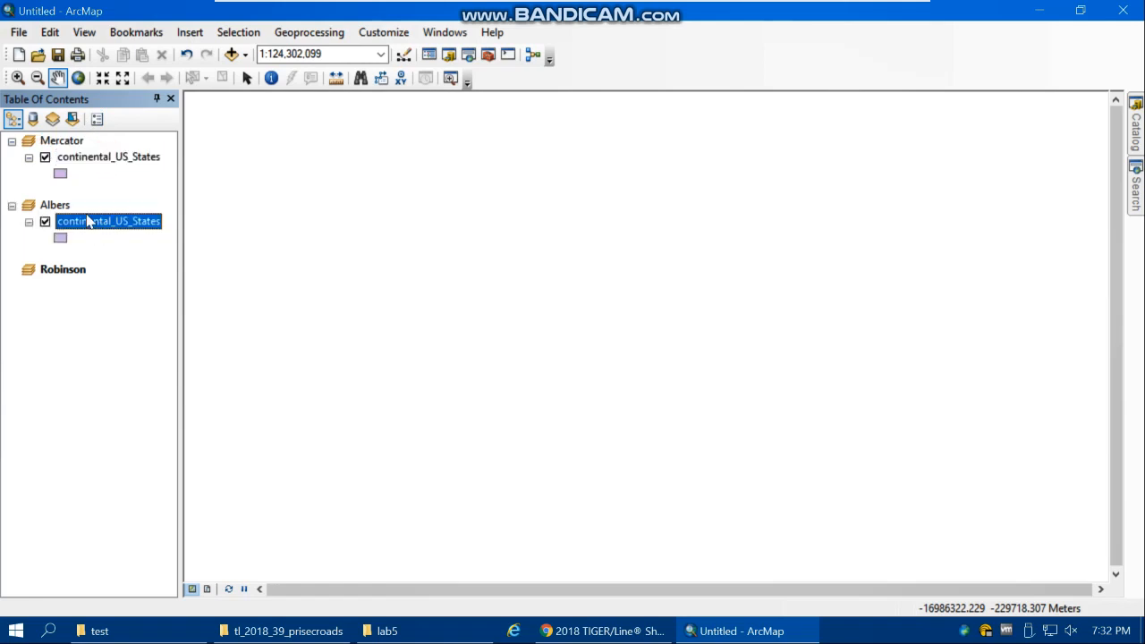
left_click(105, 159)
left_click_drag(108, 161, 90, 319)
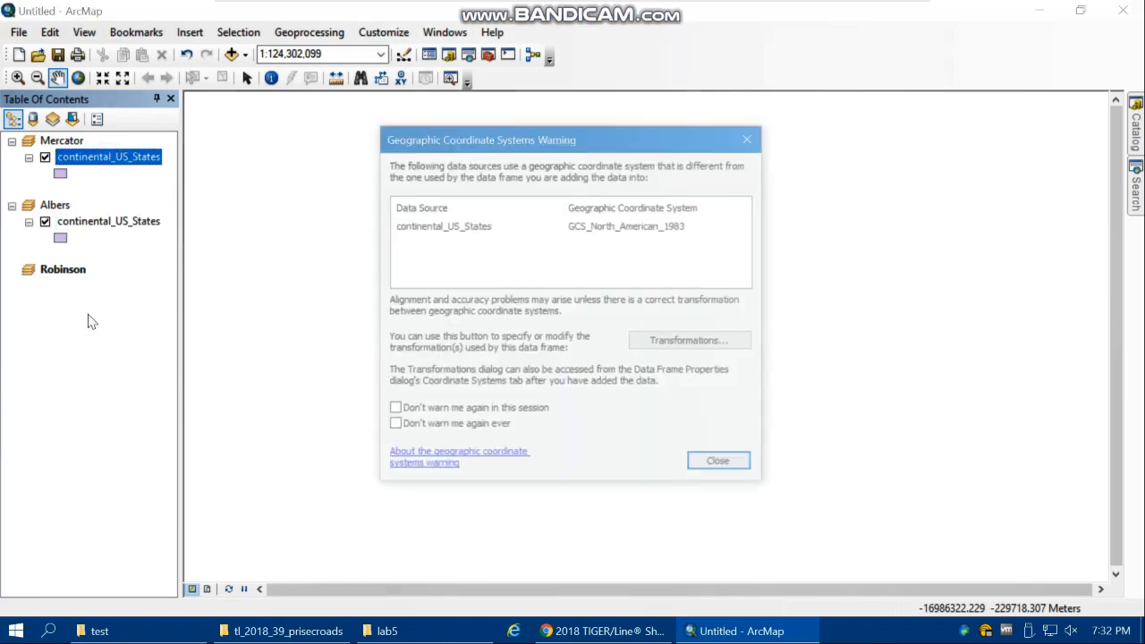
left_click(724, 467)
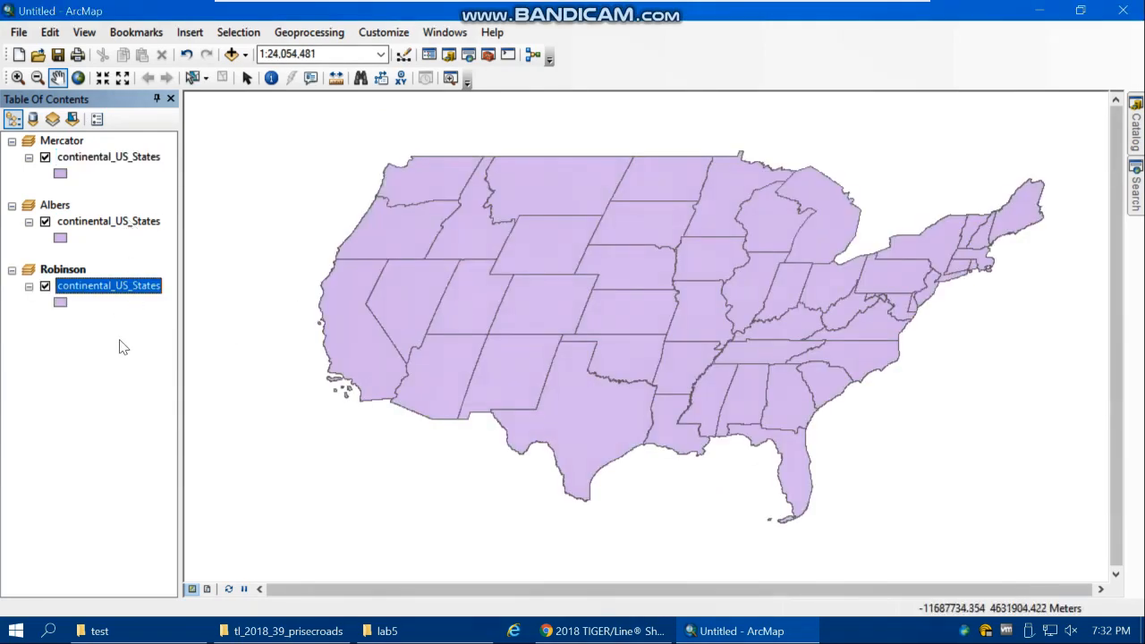
left_click(118, 341)
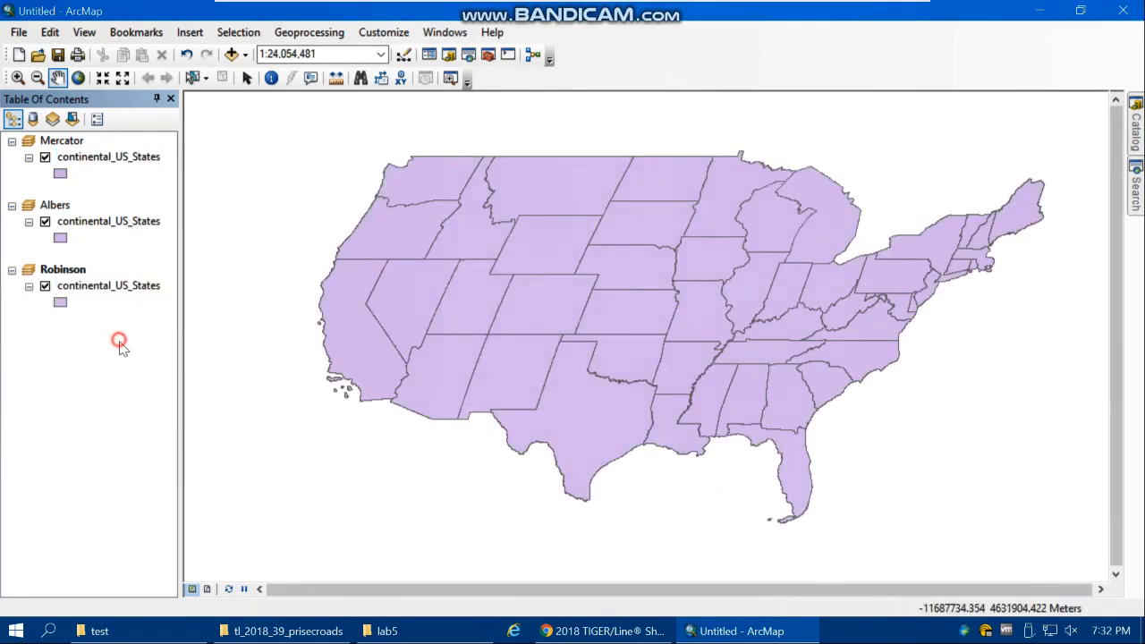
Step: Activate the Albers data frame to view the states in its projection
right_click(55, 205)
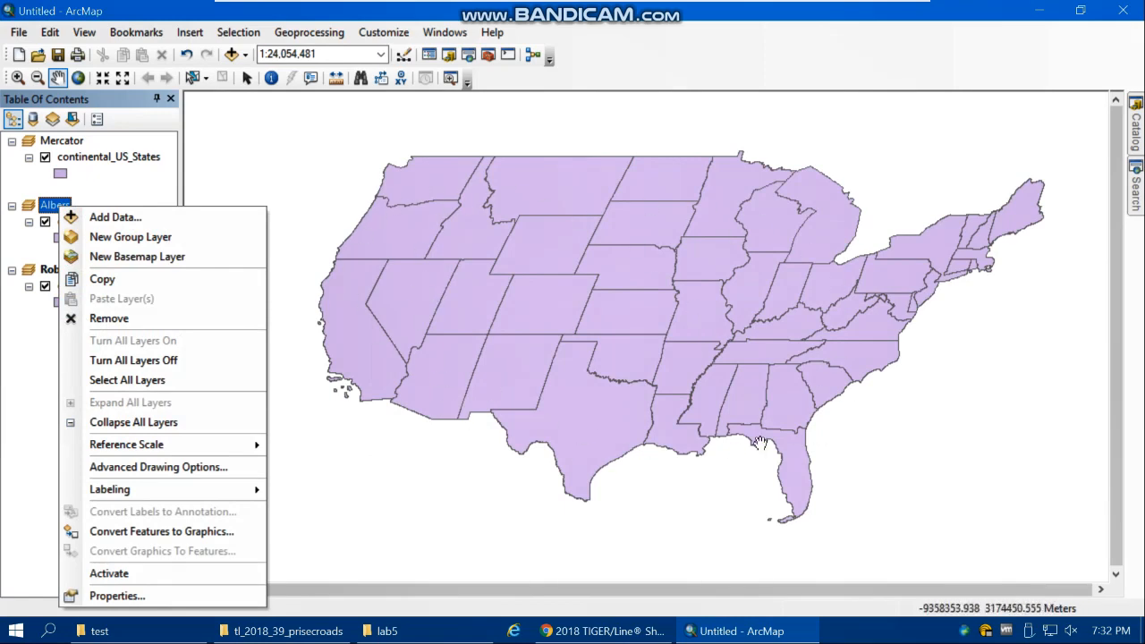
left_click(24, 361)
left_click(54, 206)
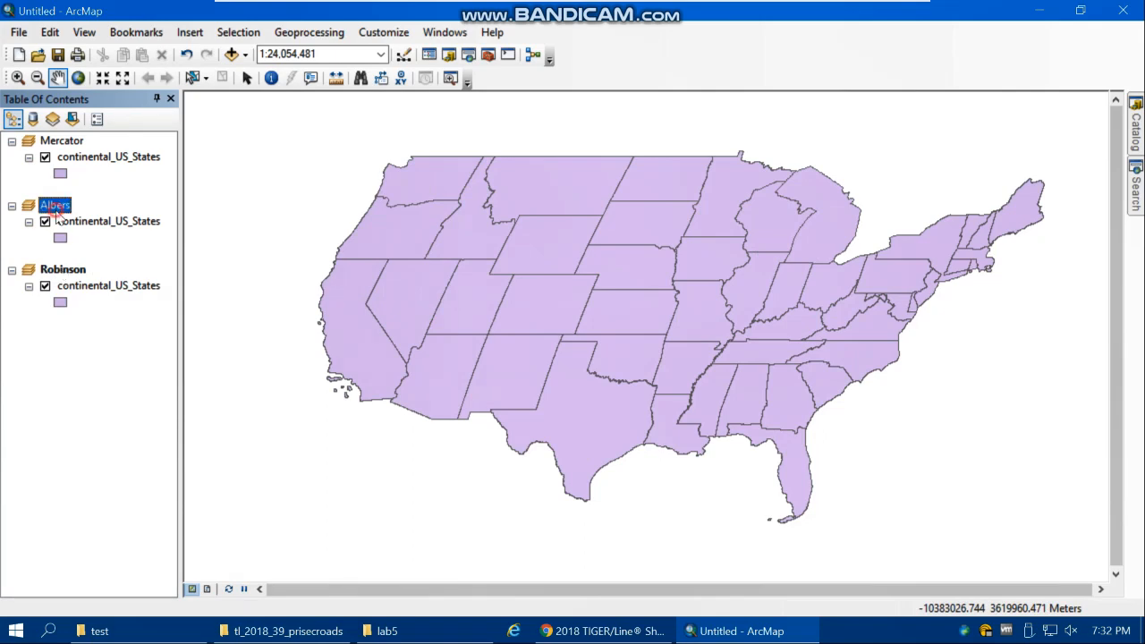
right_click(55, 207)
left_click(128, 574)
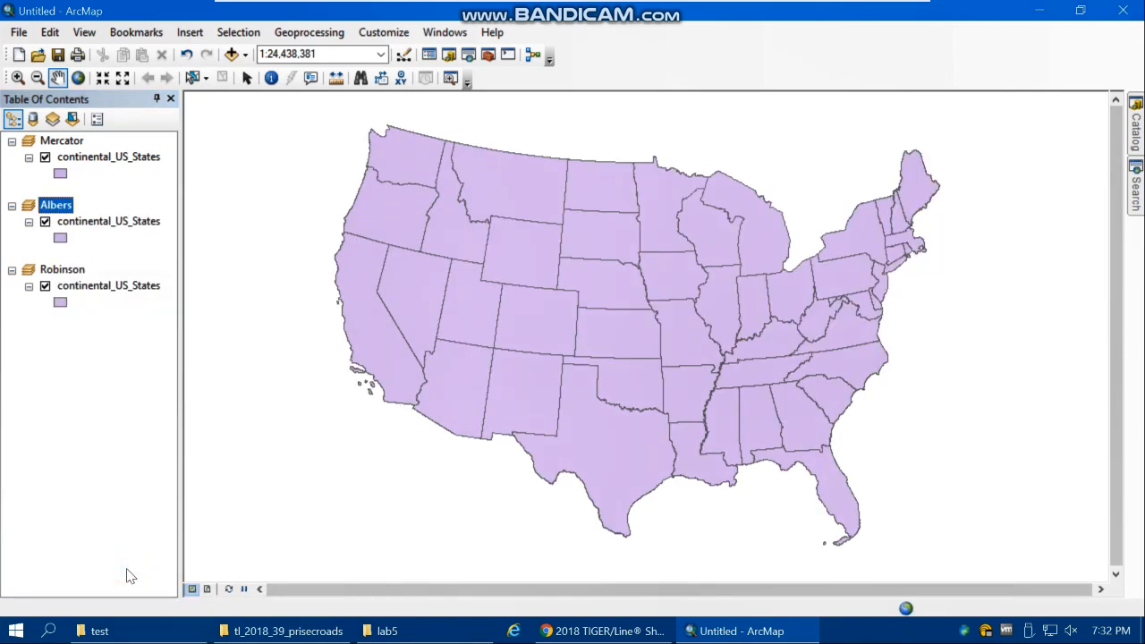
Step: Activate the Mercator data frame and open the attribute table of its continental_US_States layer
right_click(73, 144)
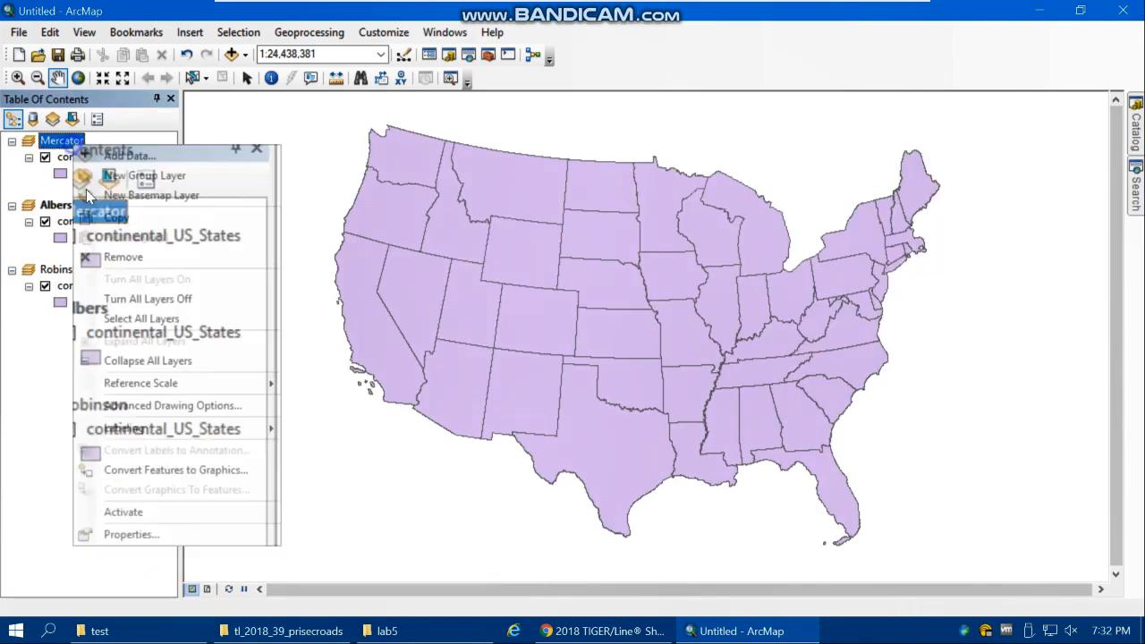
left_click(124, 511)
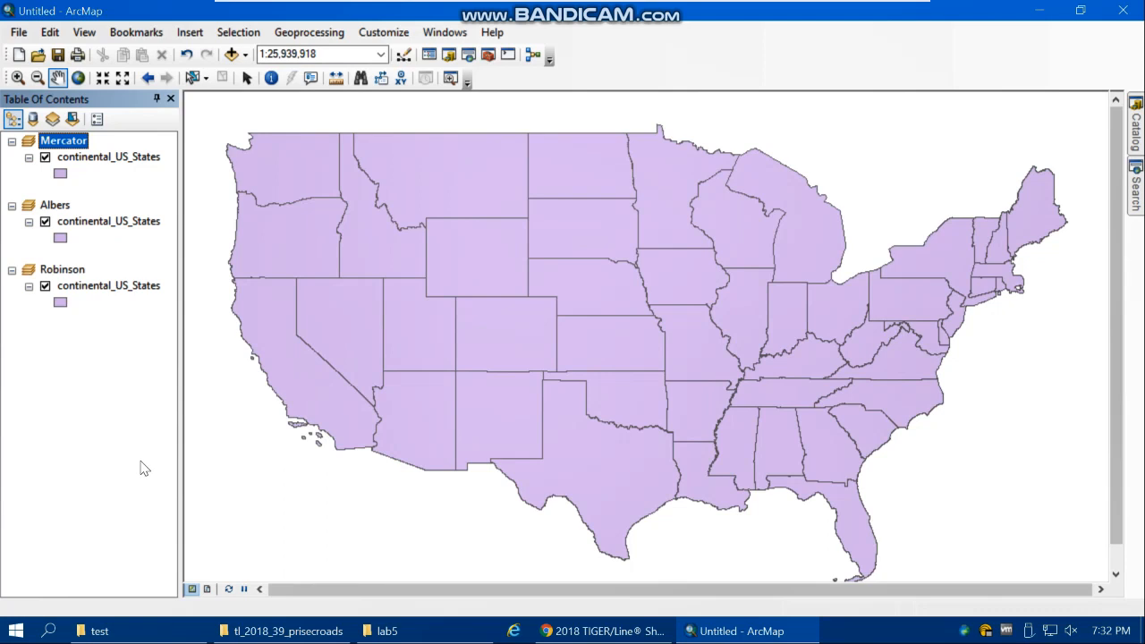
right_click(66, 147)
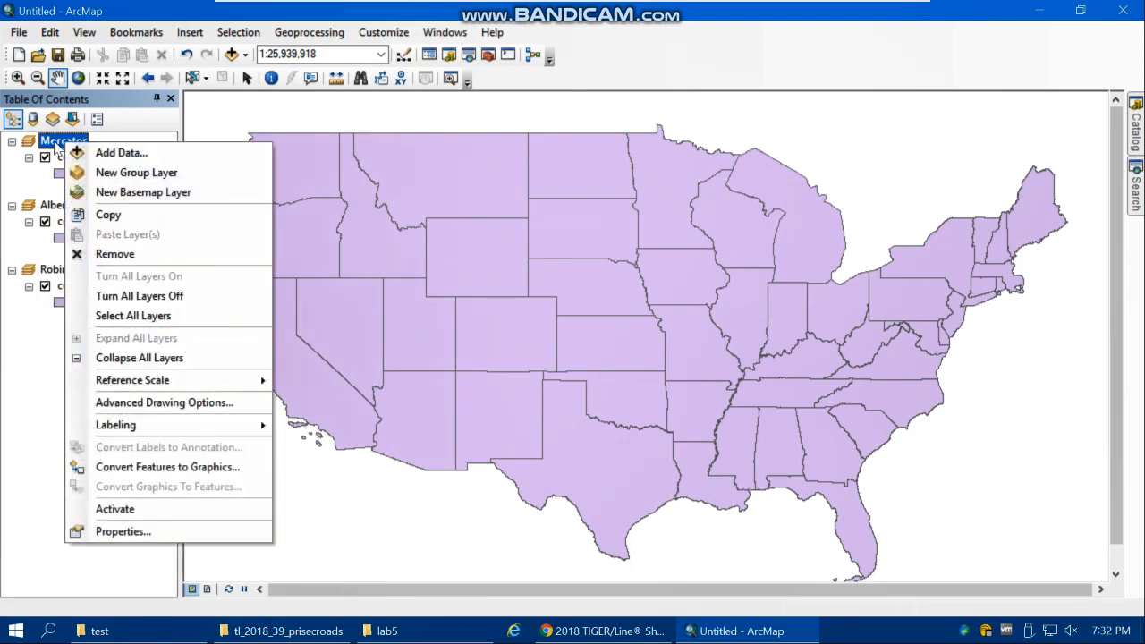
left_click(122, 509)
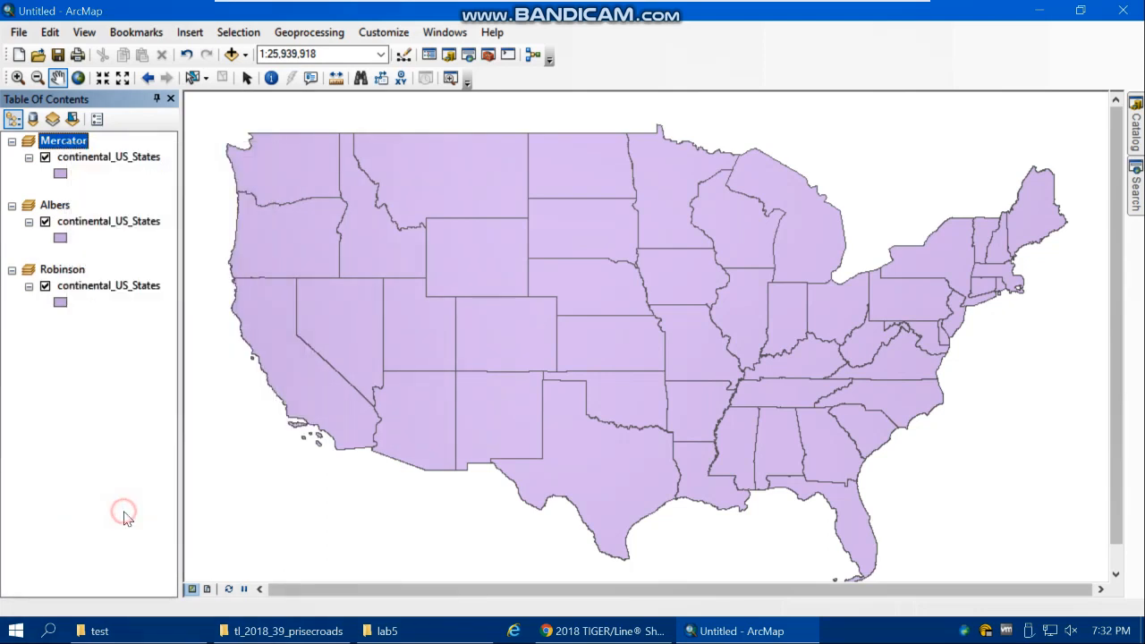
left_click(86, 160)
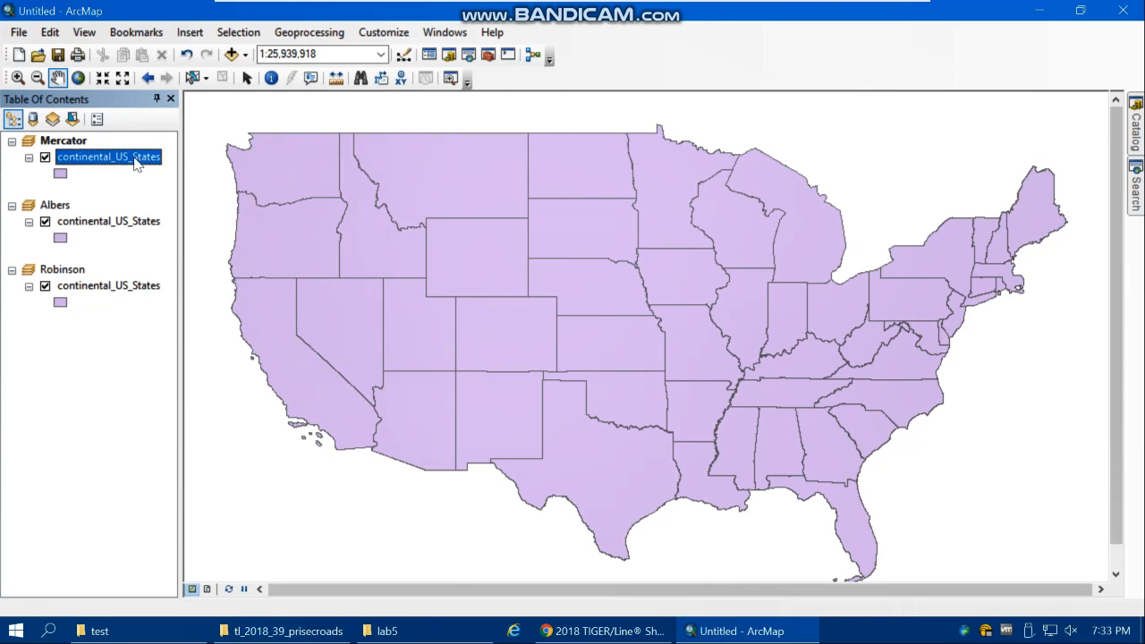
right_click(136, 163)
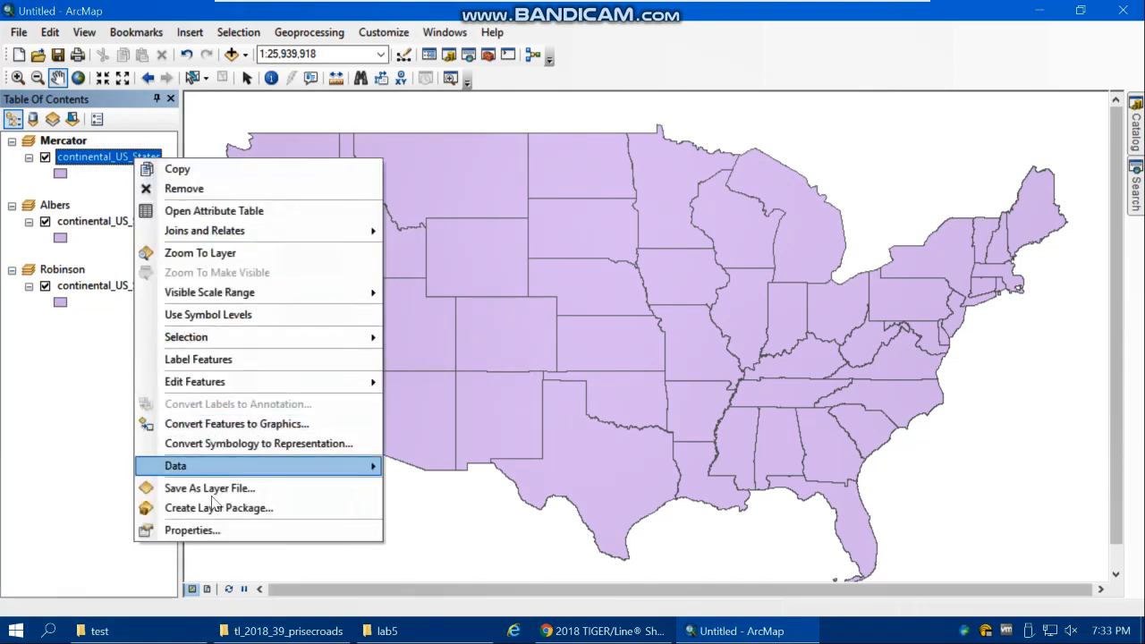
left_click(170, 211)
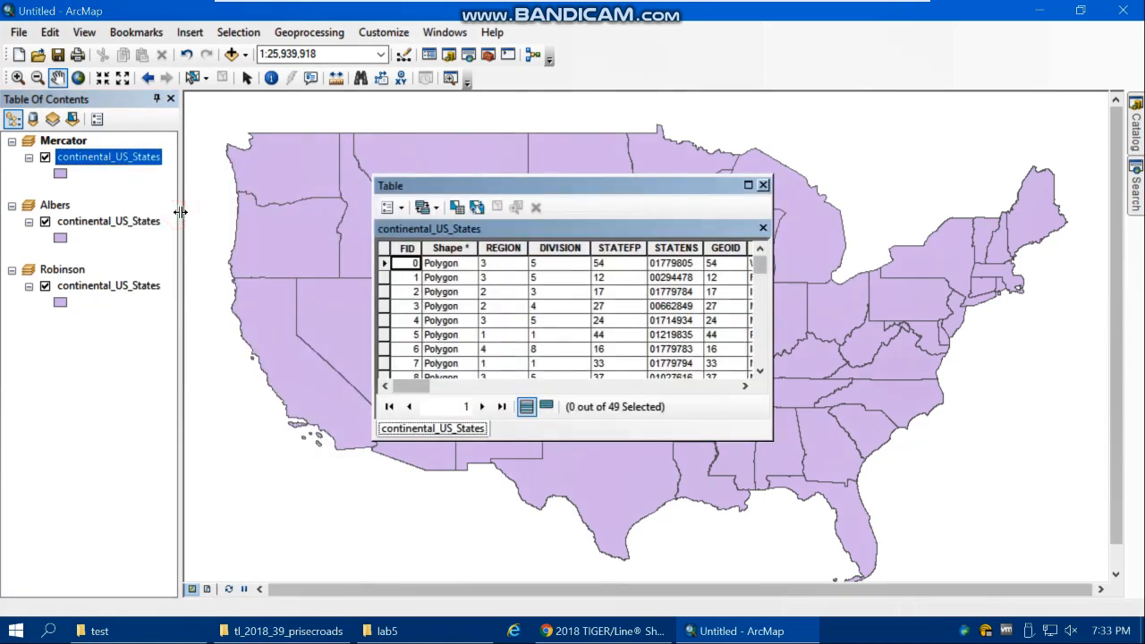
Step: Calculate the Area_M field's geometry as Area in Square Miles US, using the data frame's World Mercator coordinate system and accepting the edit-session warnings
left_click_drag(403, 387, 422, 387)
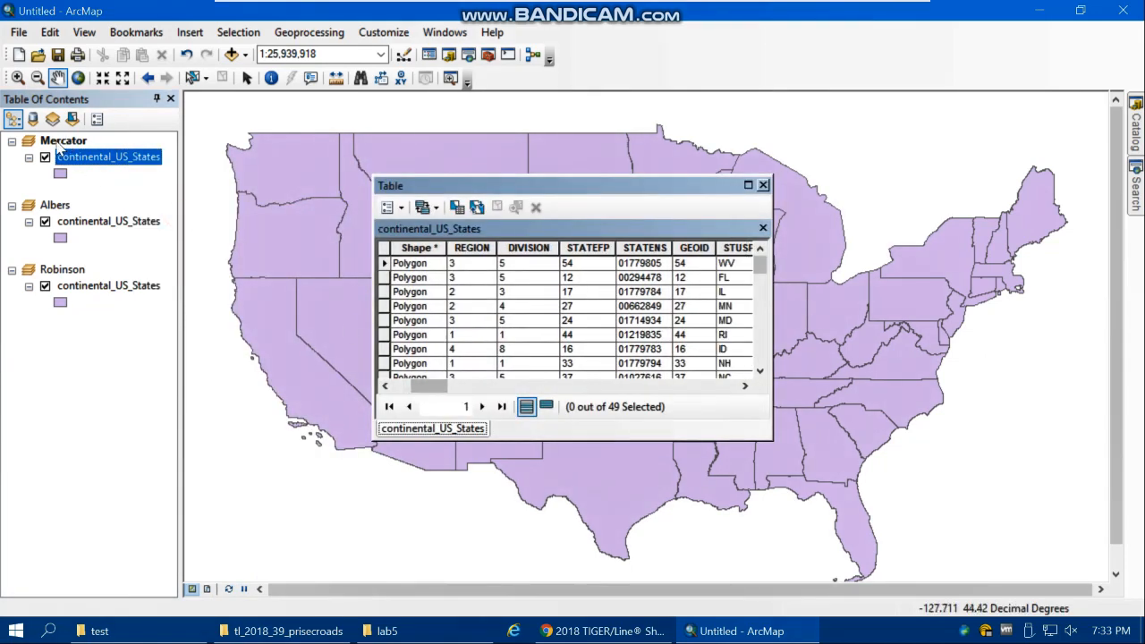
left_click_drag(442, 387, 696, 407)
left_click(632, 247)
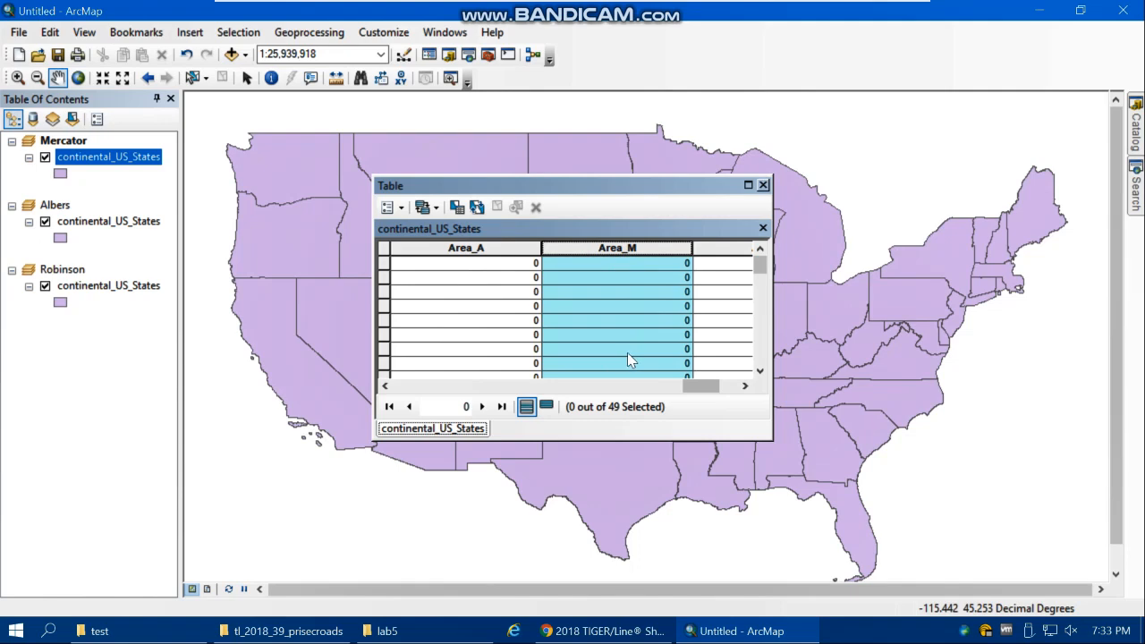
right_click(633, 253)
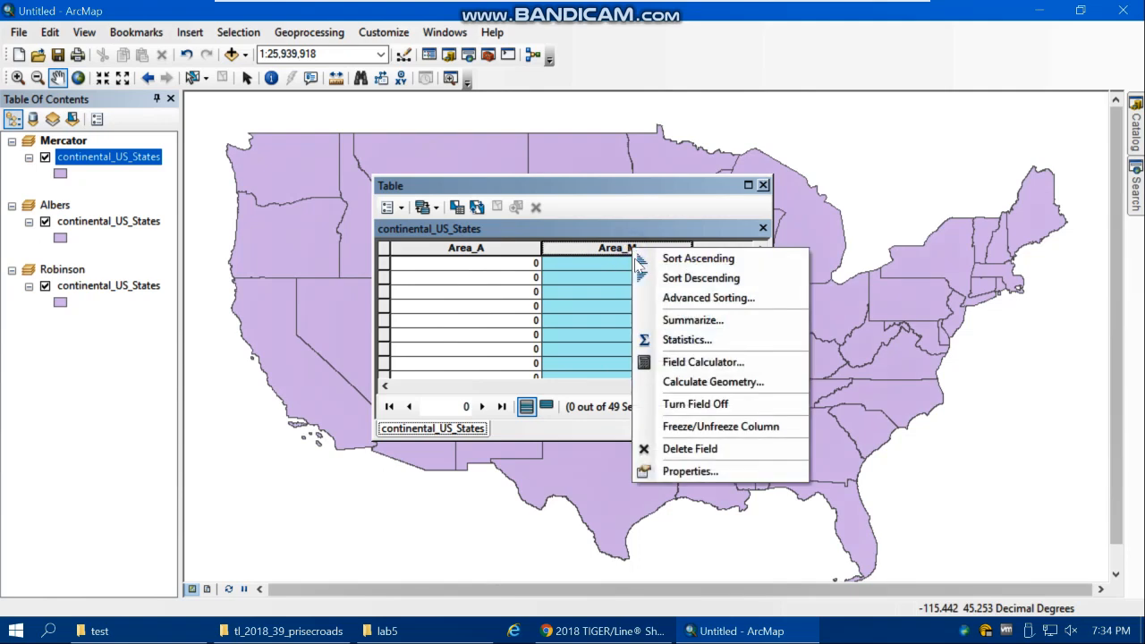
left_click(710, 382)
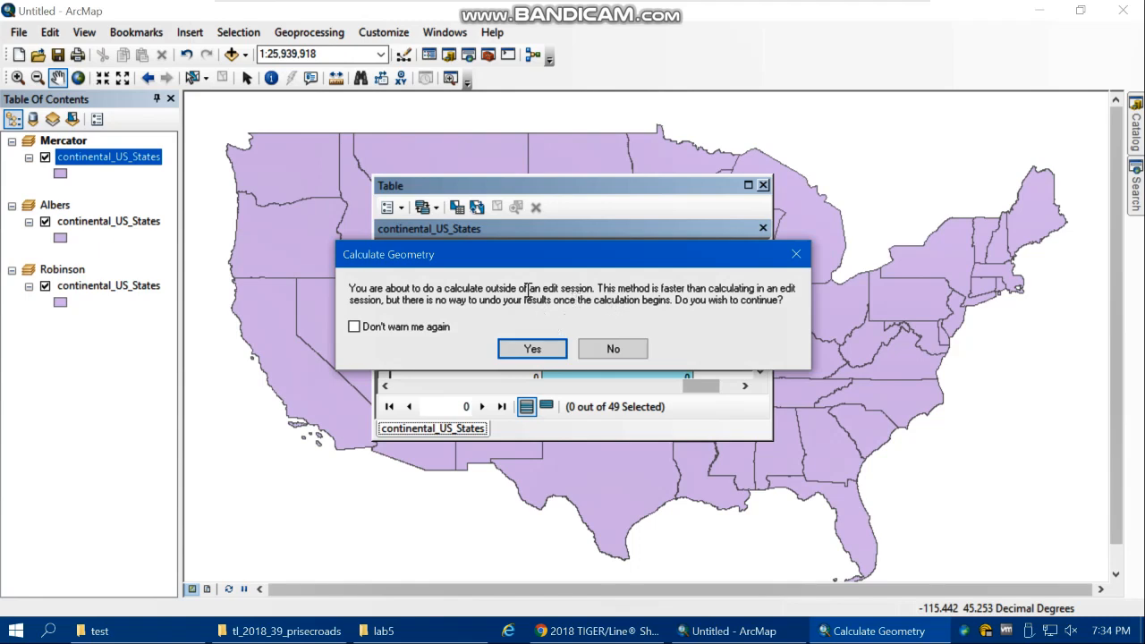
left_click(535, 348)
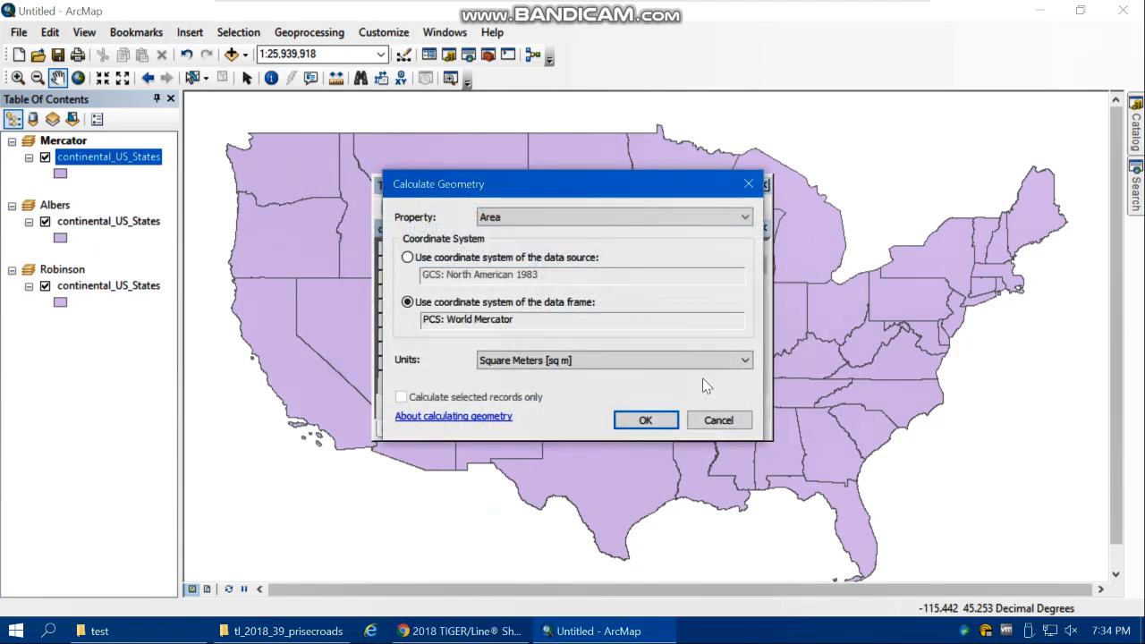
left_click(522, 218)
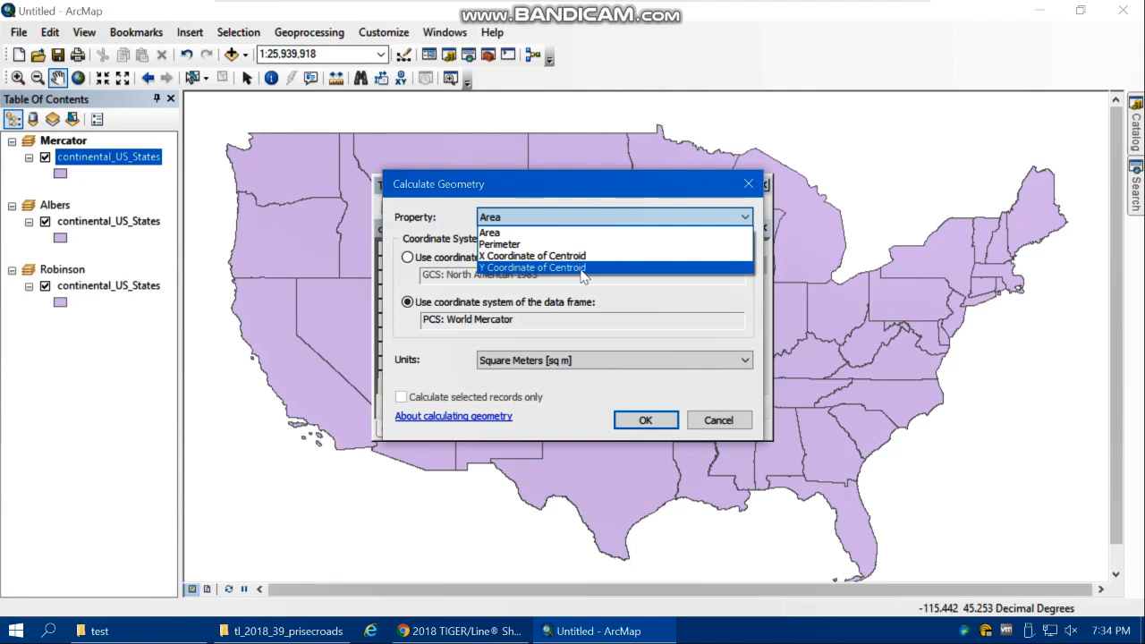
left_click(519, 236)
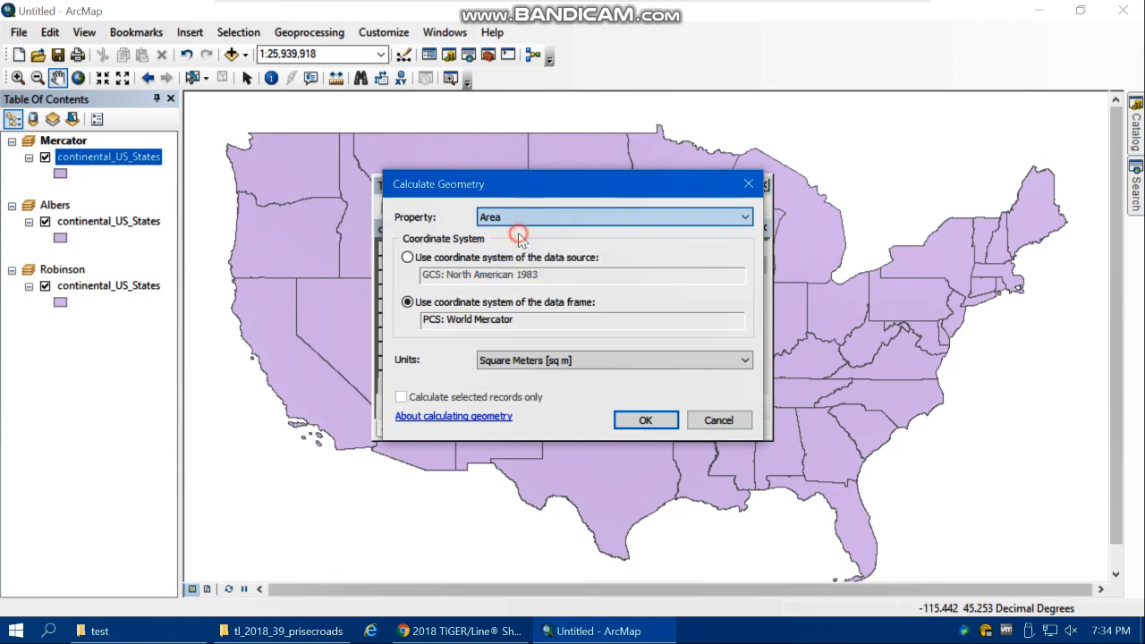
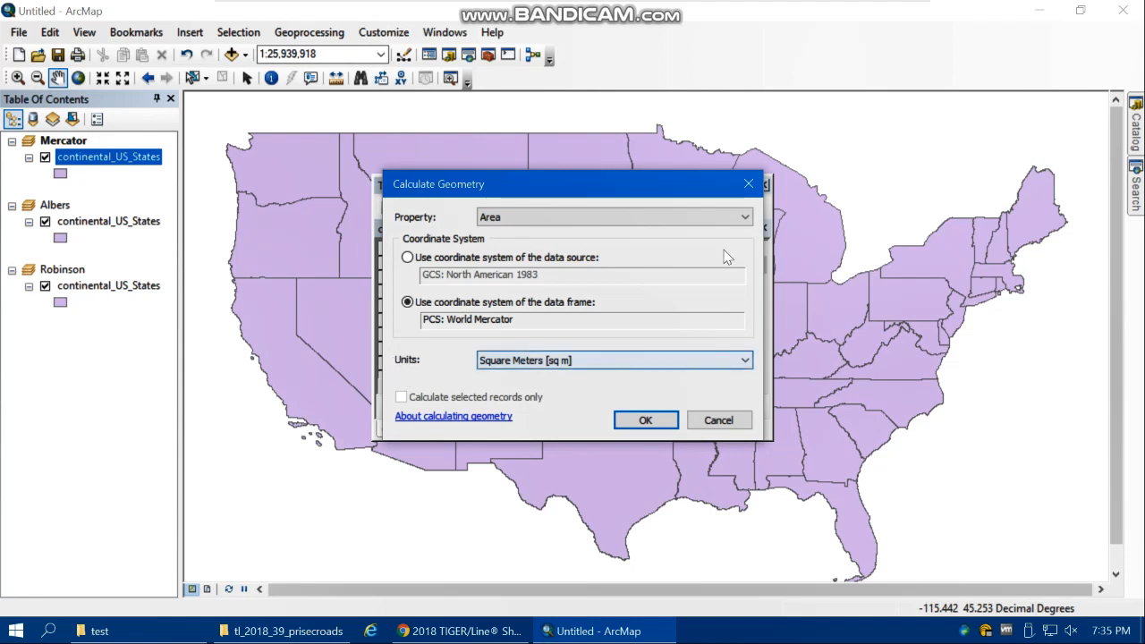
left_click(519, 366)
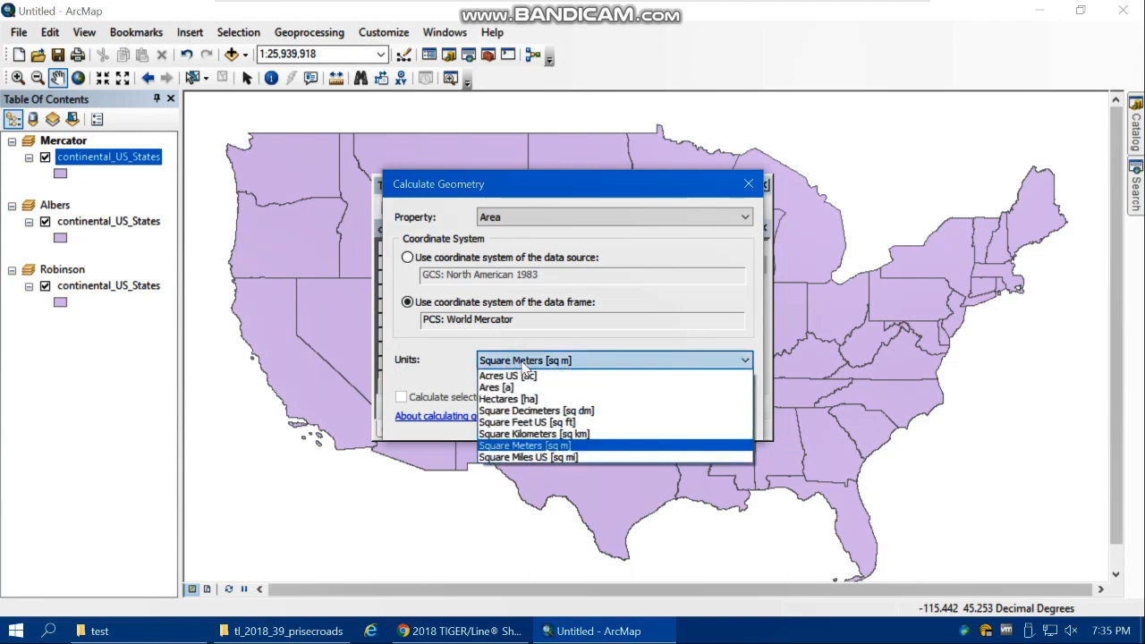
left_click(562, 457)
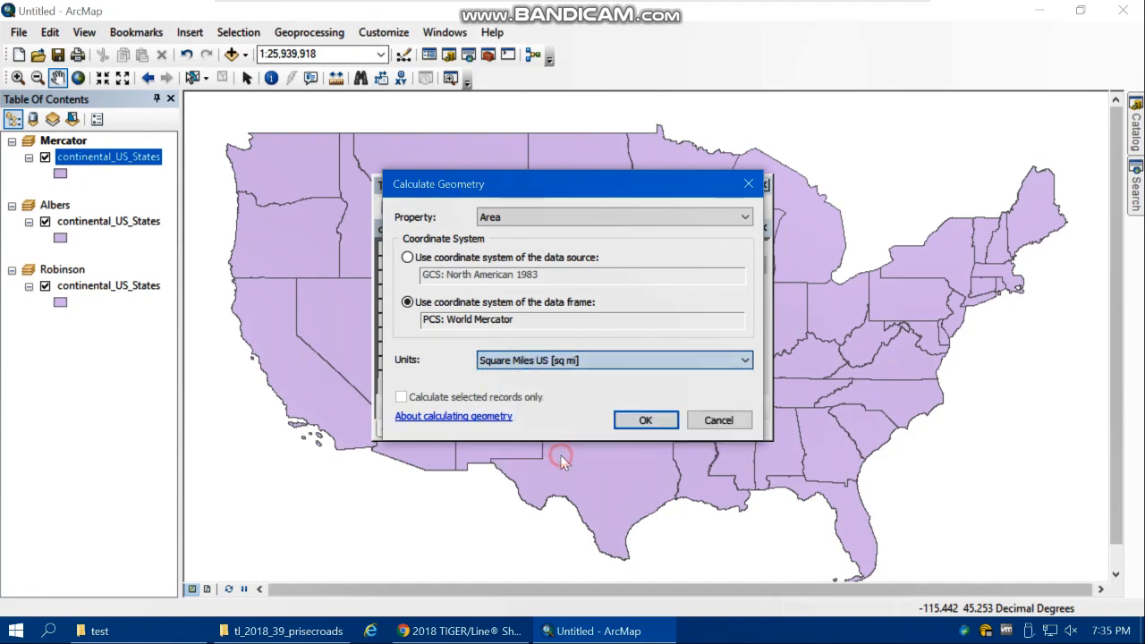
left_click(643, 420)
left_click(520, 351)
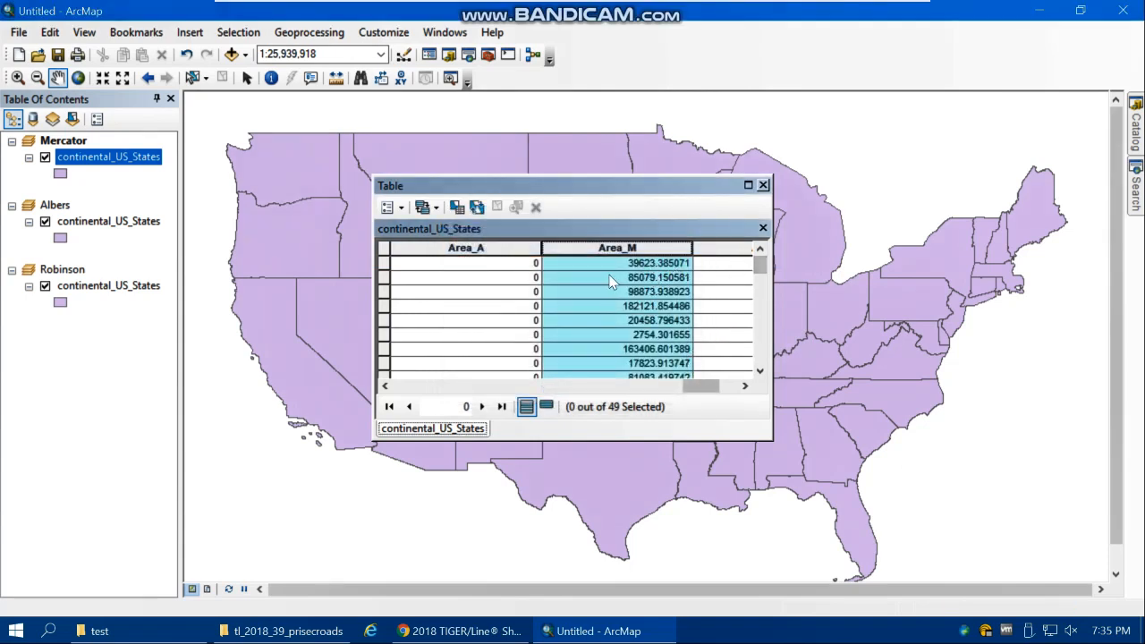
Step: Activate the Albers data frame and replace the open table with the attribute table of its continental_US_States layer
left_click(55, 206)
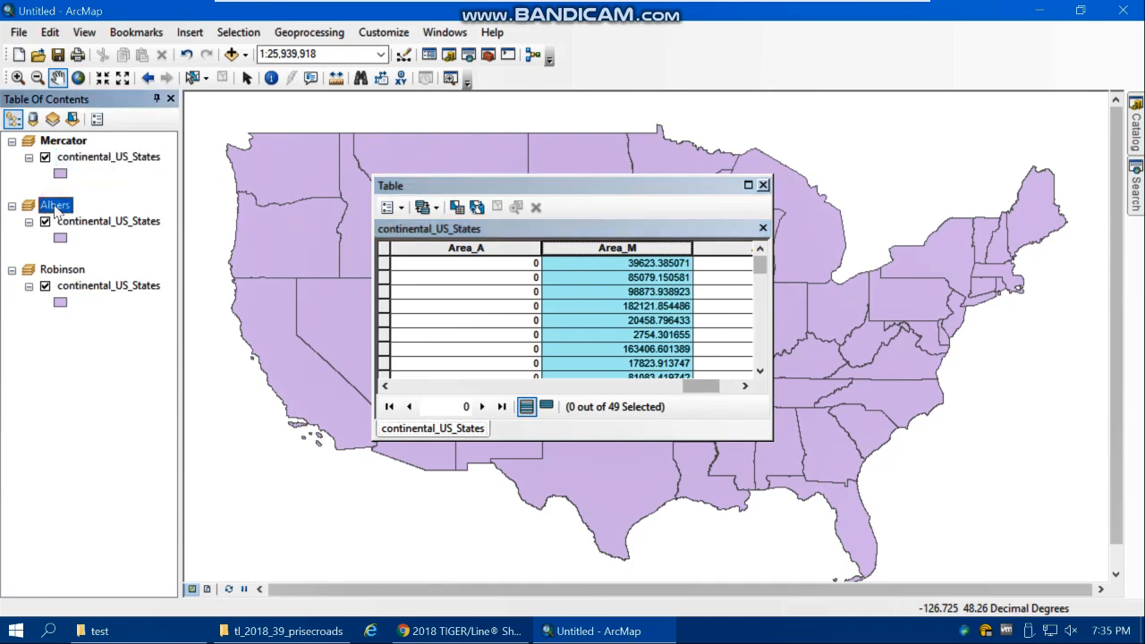
right_click(54, 206)
left_click(125, 576)
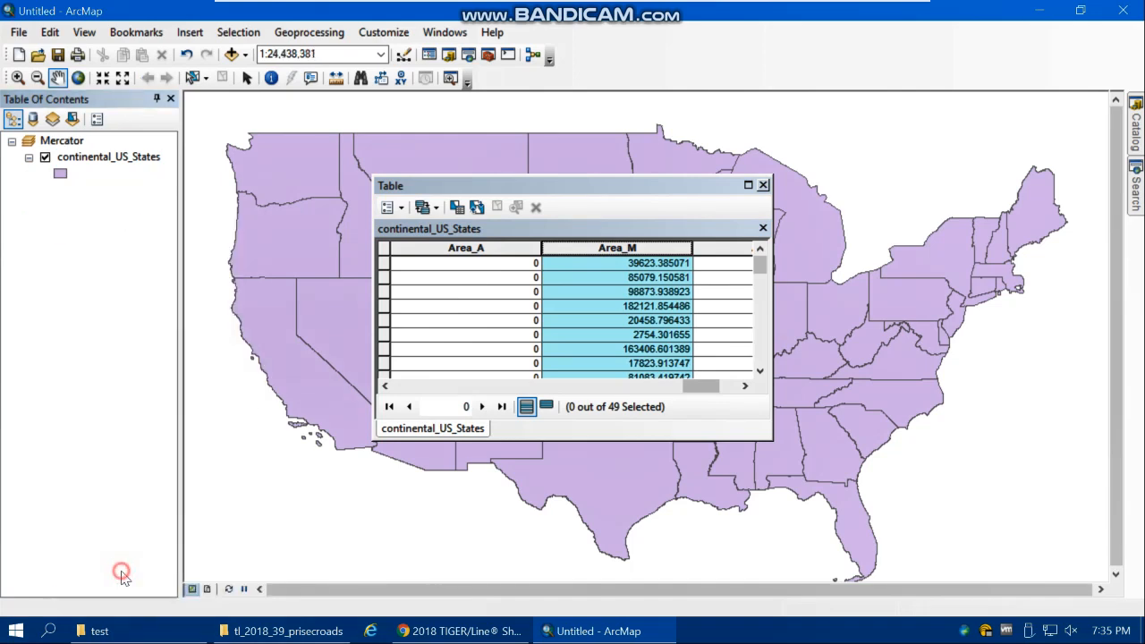
left_click(762, 185)
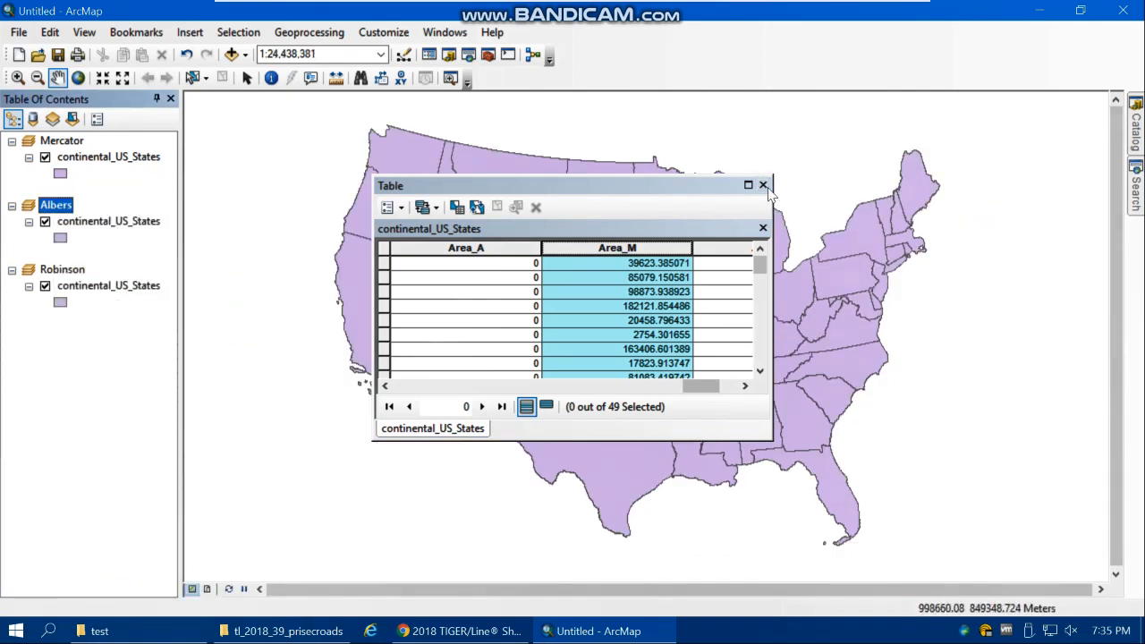
right_click(78, 224)
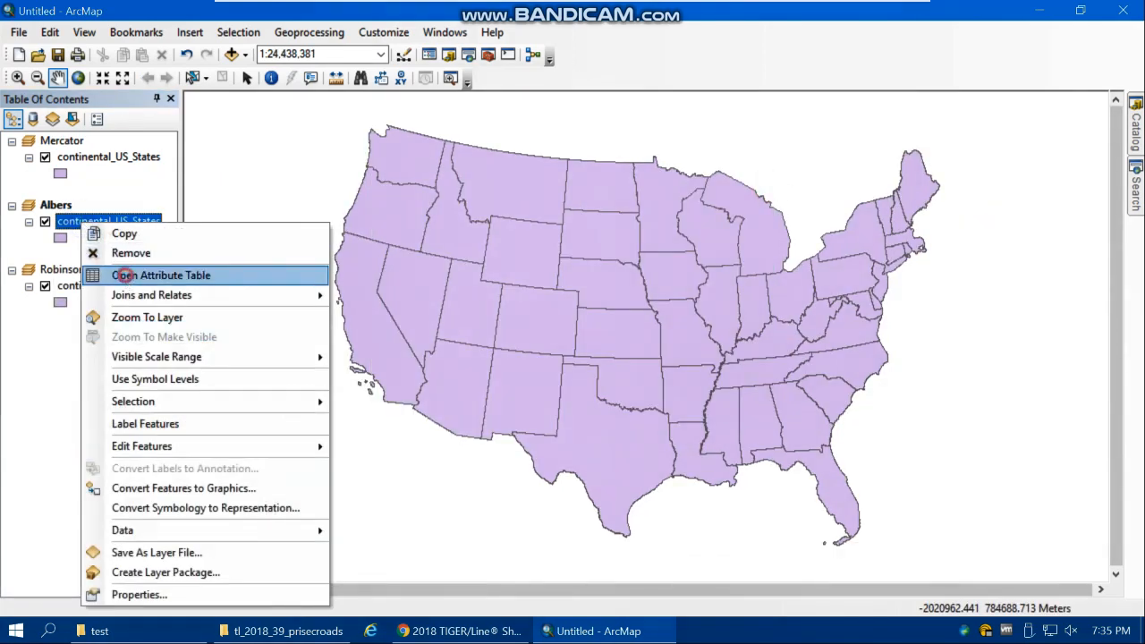
left_click(125, 276)
Step: Calculate the Area_A field's geometry as Area in Square Miles US, using the data frame's North America Albers Equal Area Conic coordinate system
left_click_drag(413, 386, 713, 386)
left_click(431, 249)
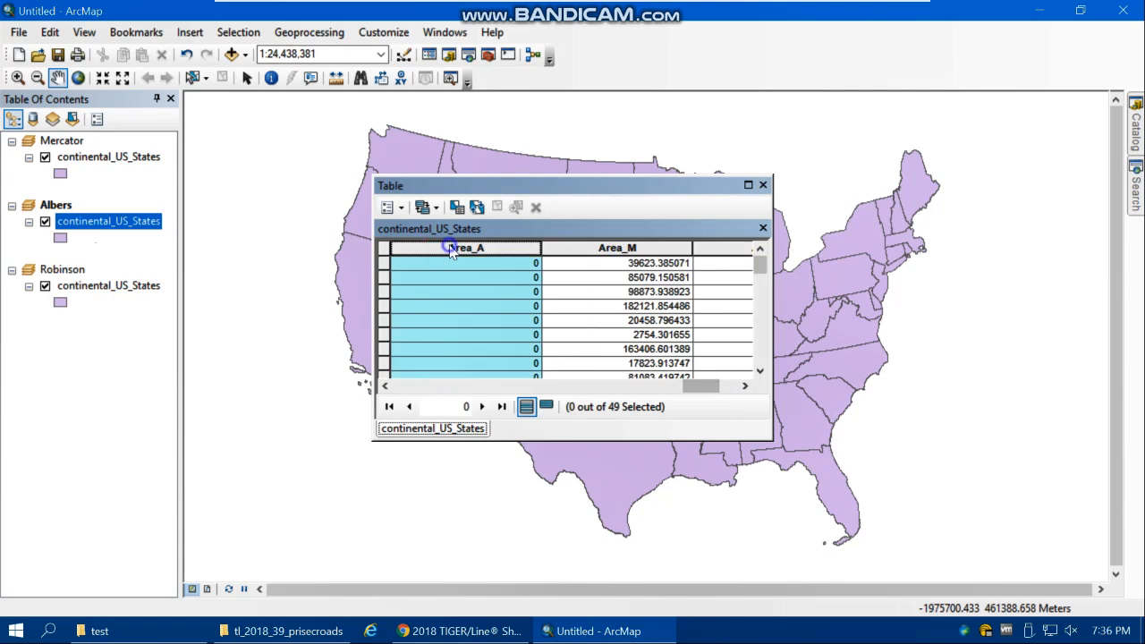
right_click(443, 247)
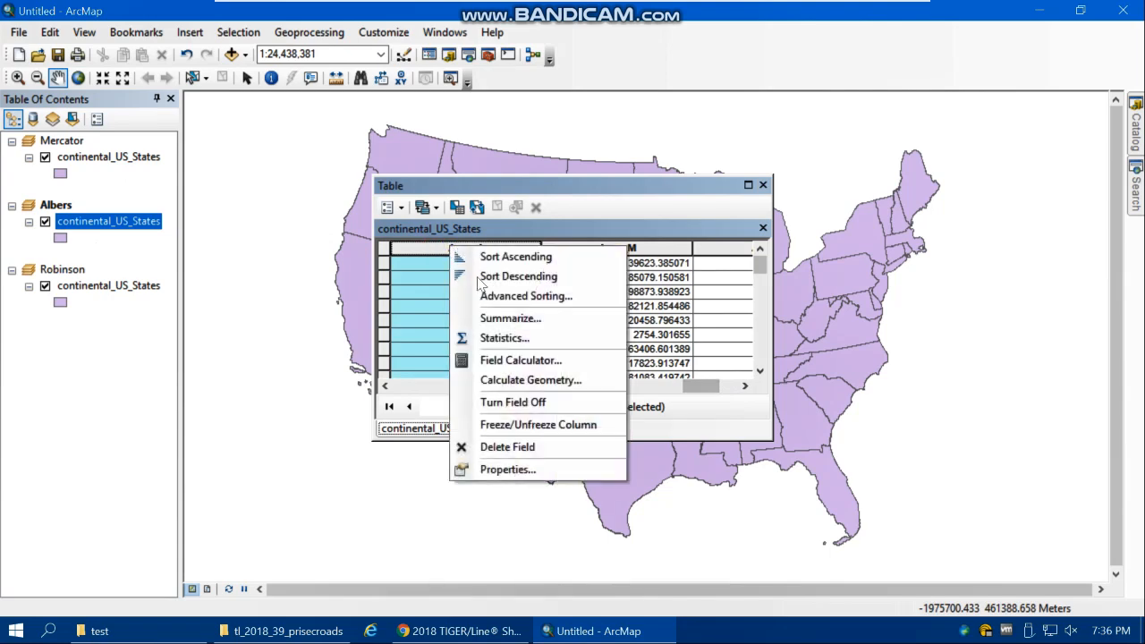
left_click(530, 382)
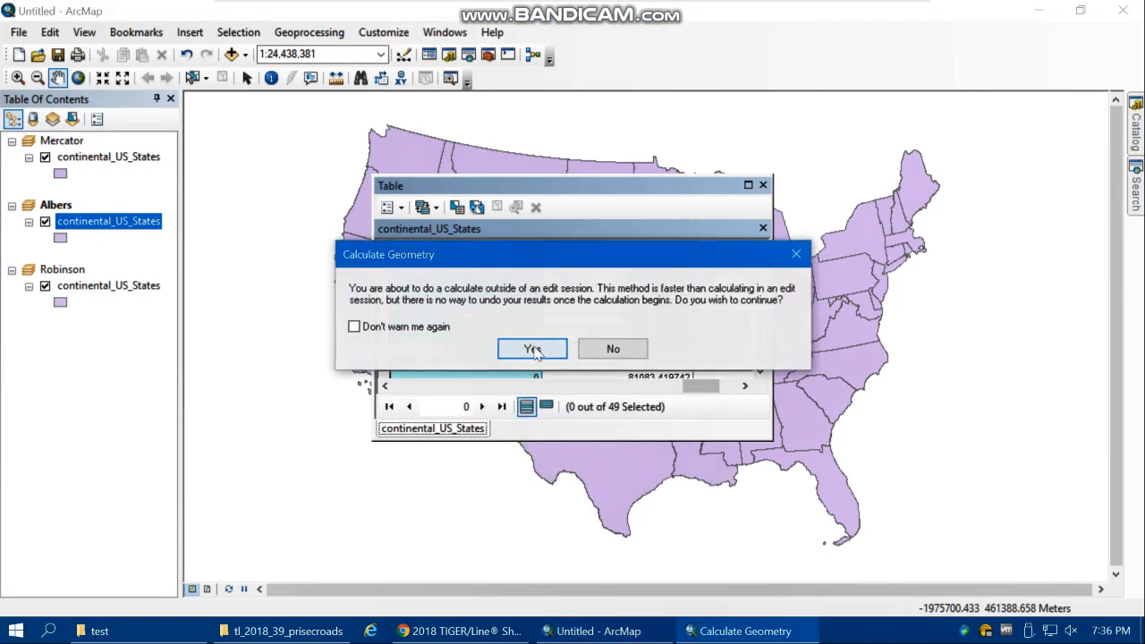
left_click(532, 344)
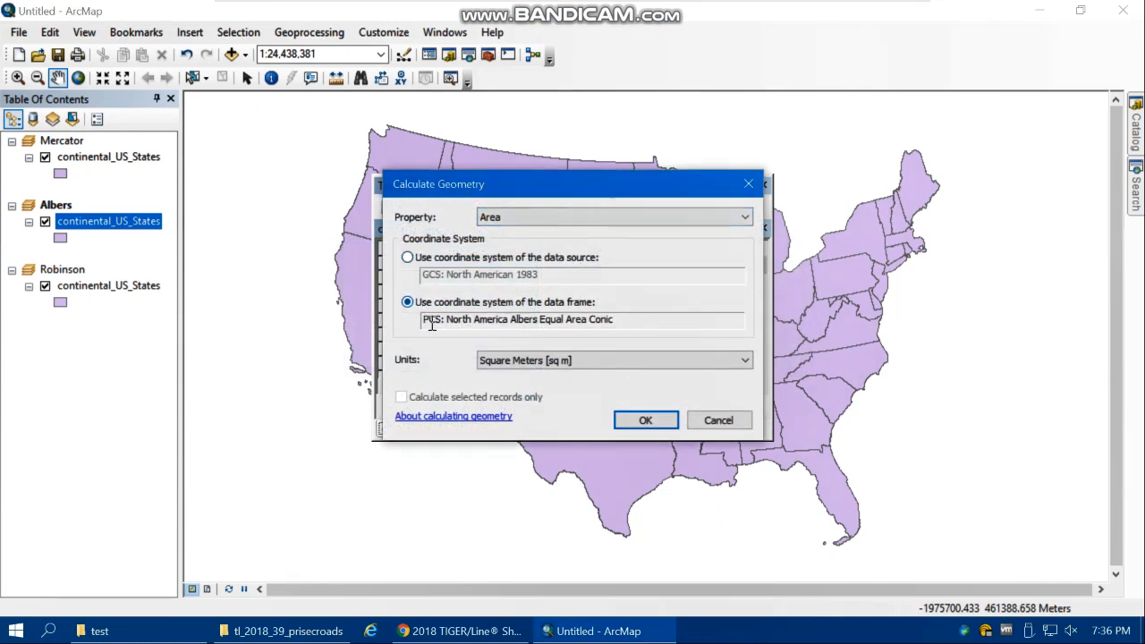
left_click_drag(459, 323, 504, 322)
left_click_drag(516, 323, 549, 325)
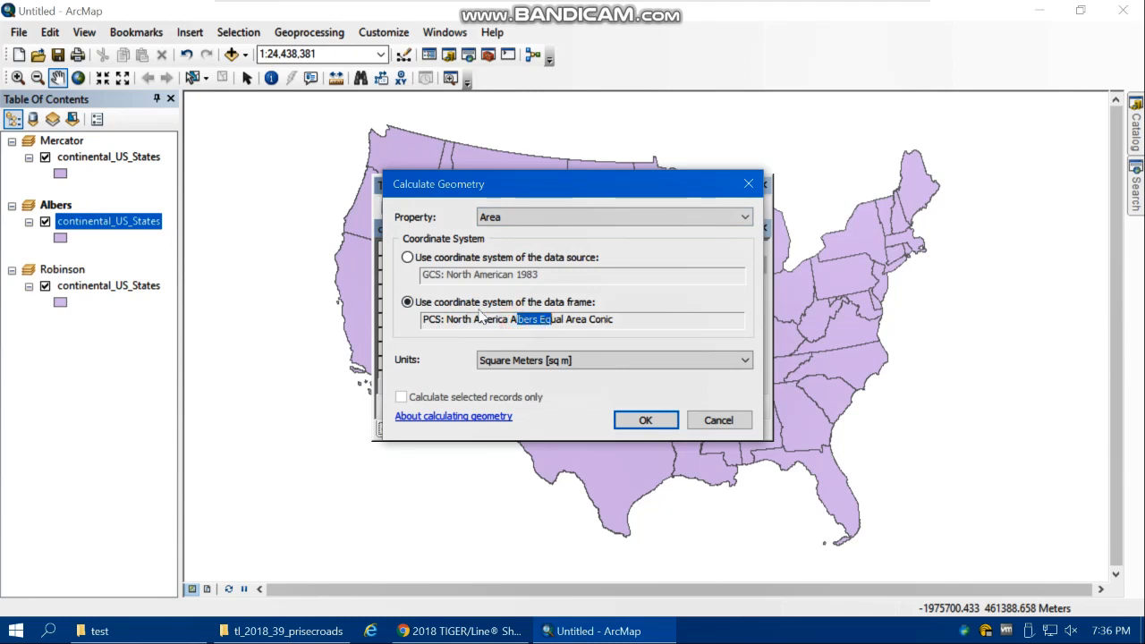
left_click(552, 361)
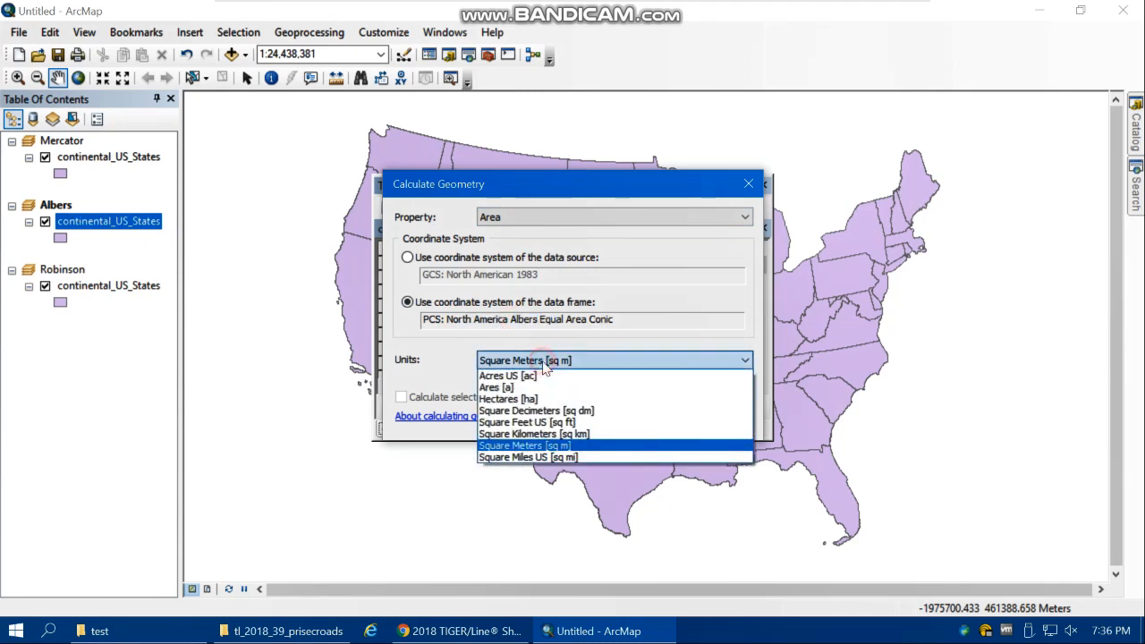
left_click(542, 456)
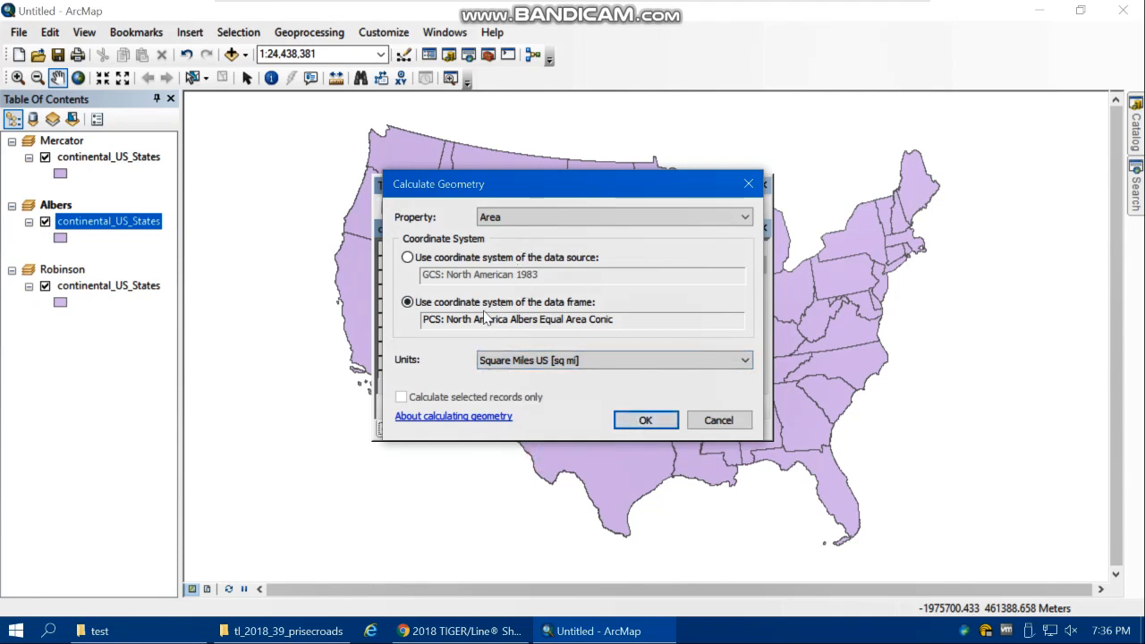
left_click_drag(457, 320, 561, 324)
left_click(525, 322)
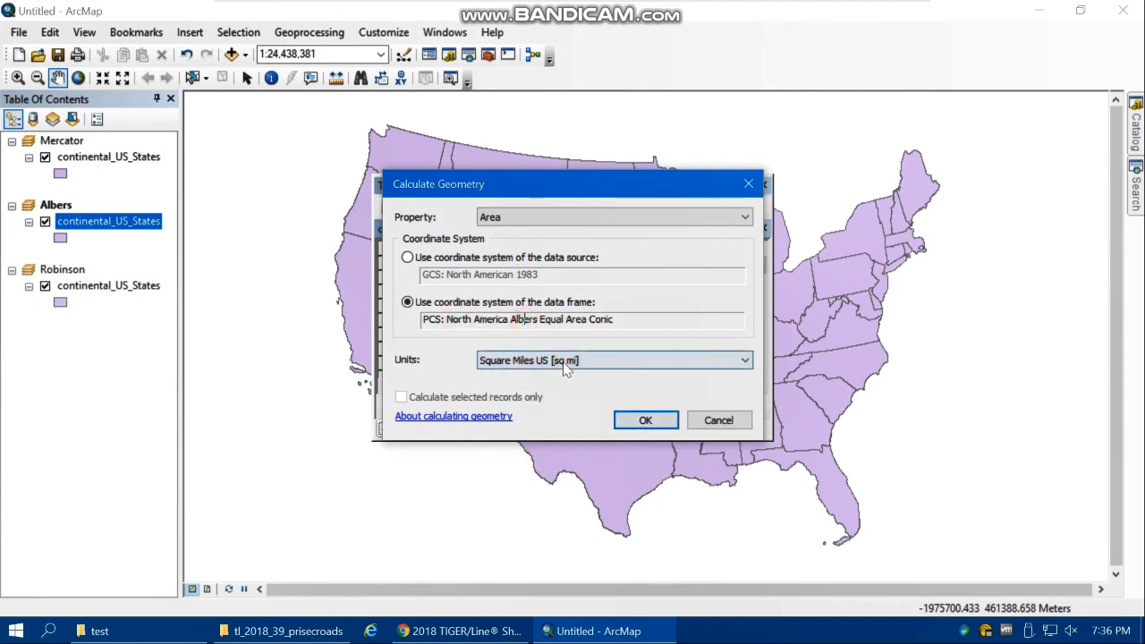
left_click(632, 421)
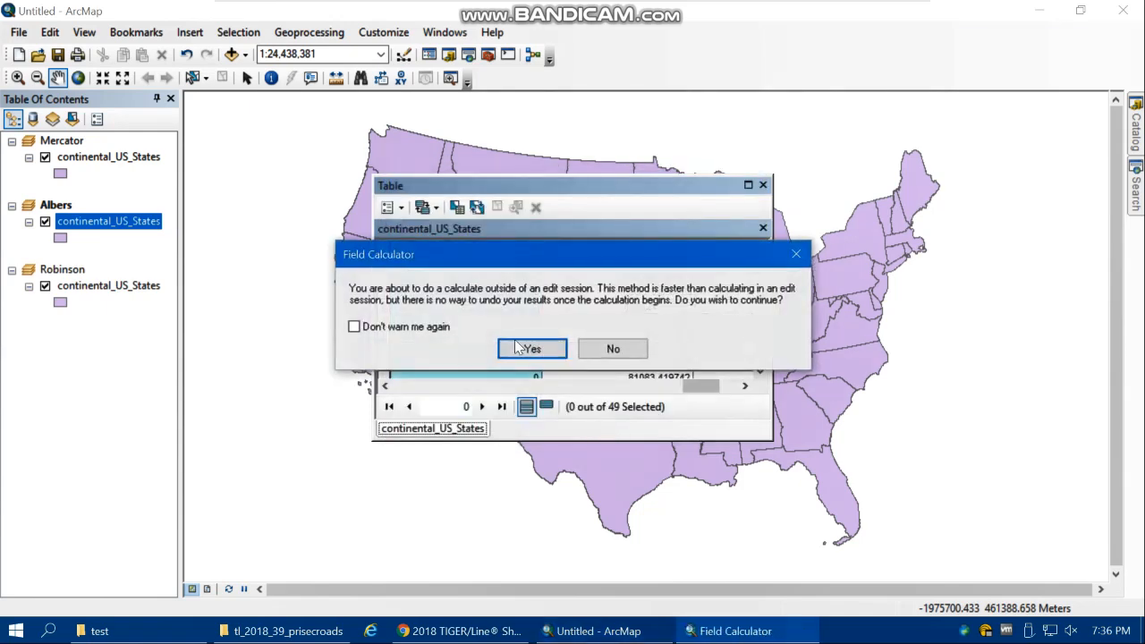
left_click(516, 343)
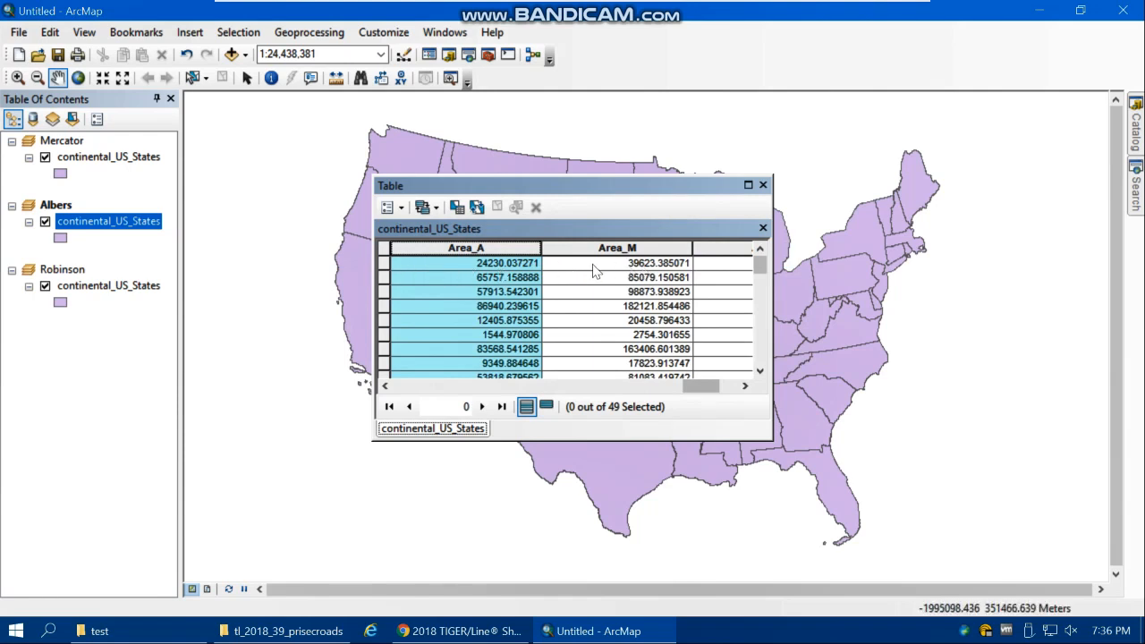
Step: Activate the Robinson data frame and replace the open table with the attribute table of its continental_US_States layer
left_click_drag(696, 394, 714, 394)
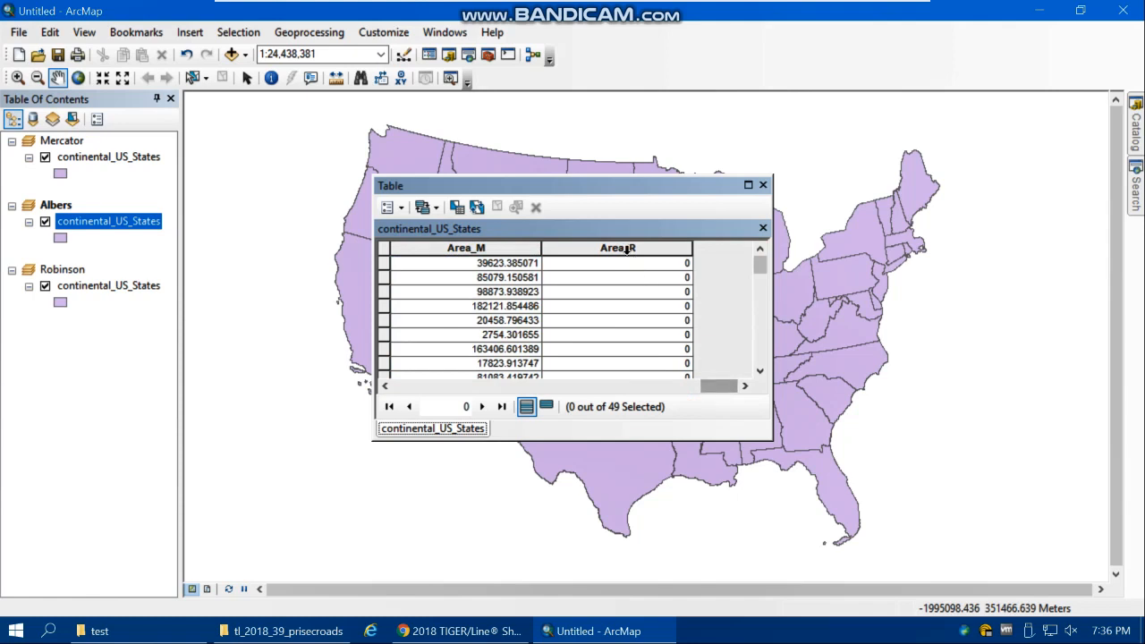
right_click(65, 271)
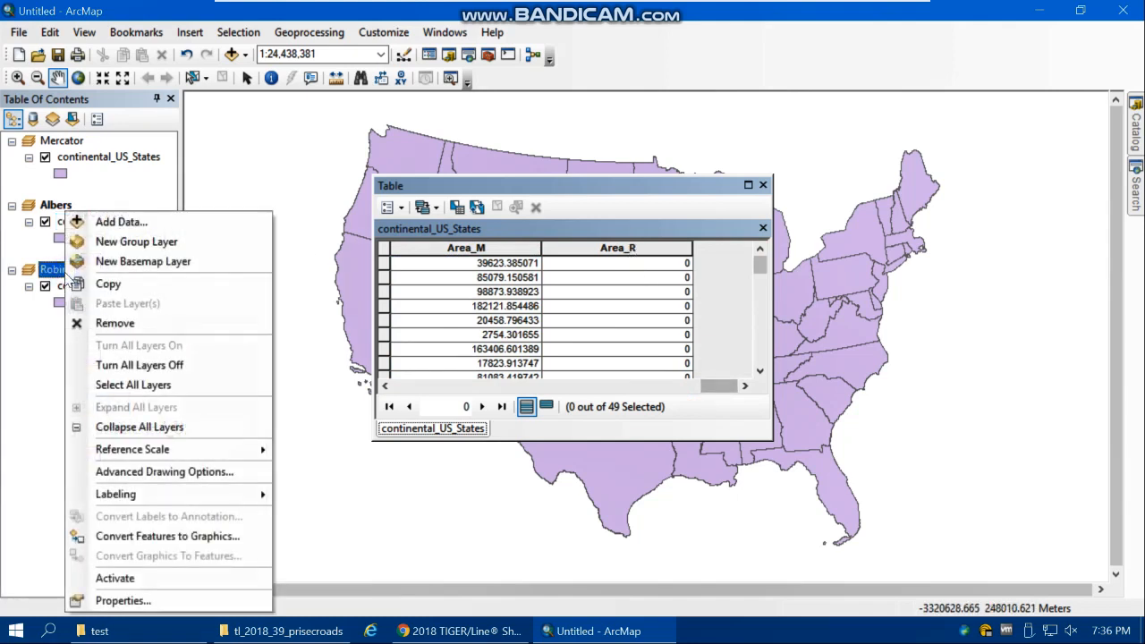
left_click(143, 577)
right_click(616, 248)
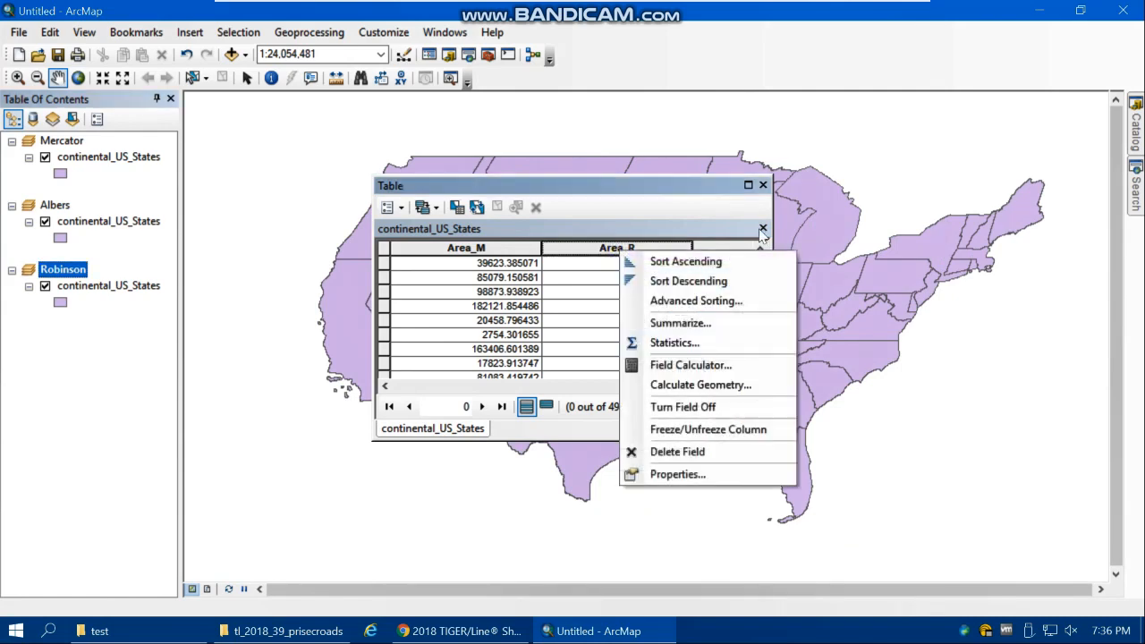
left_click(762, 184)
right_click(77, 289)
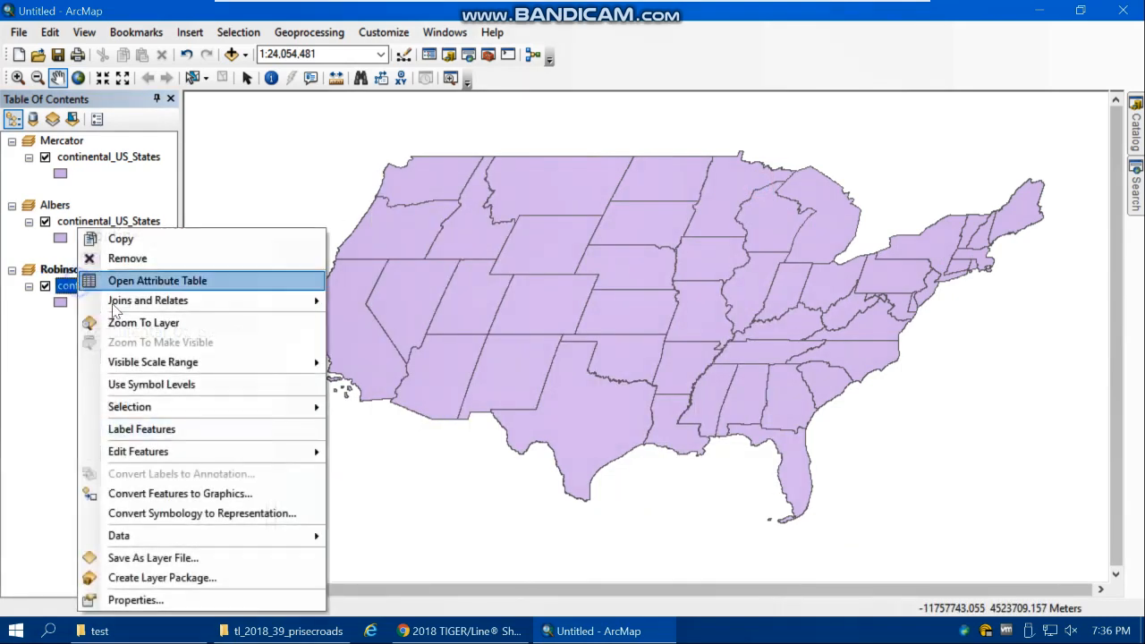
left_click(129, 278)
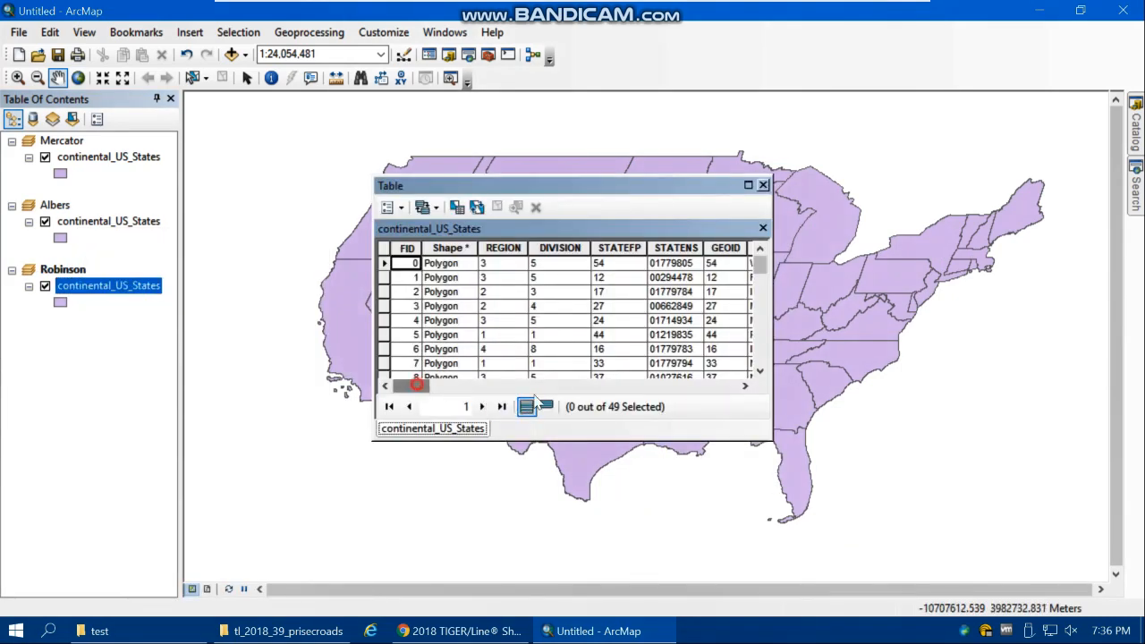
Step: Calculate the Area_R field's geometry as Area in Square Miles US, using the data frame's World Robinson coordinate system and accepting the edit-session warnings
left_click_drag(412, 386, 720, 385)
right_click(631, 246)
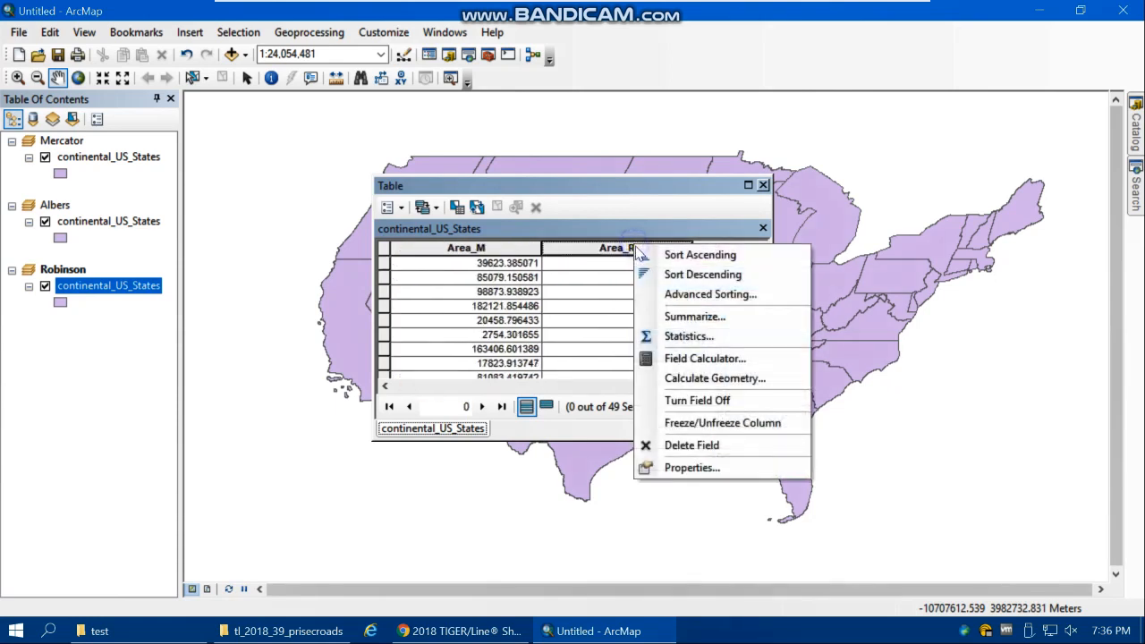
left_click(707, 378)
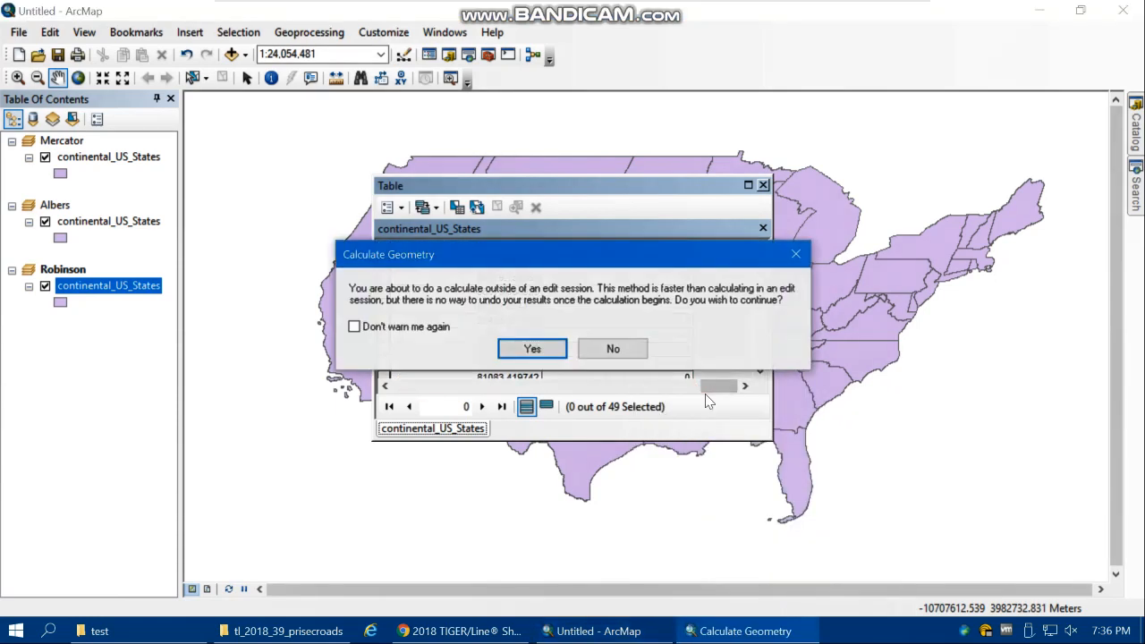
left_click(535, 348)
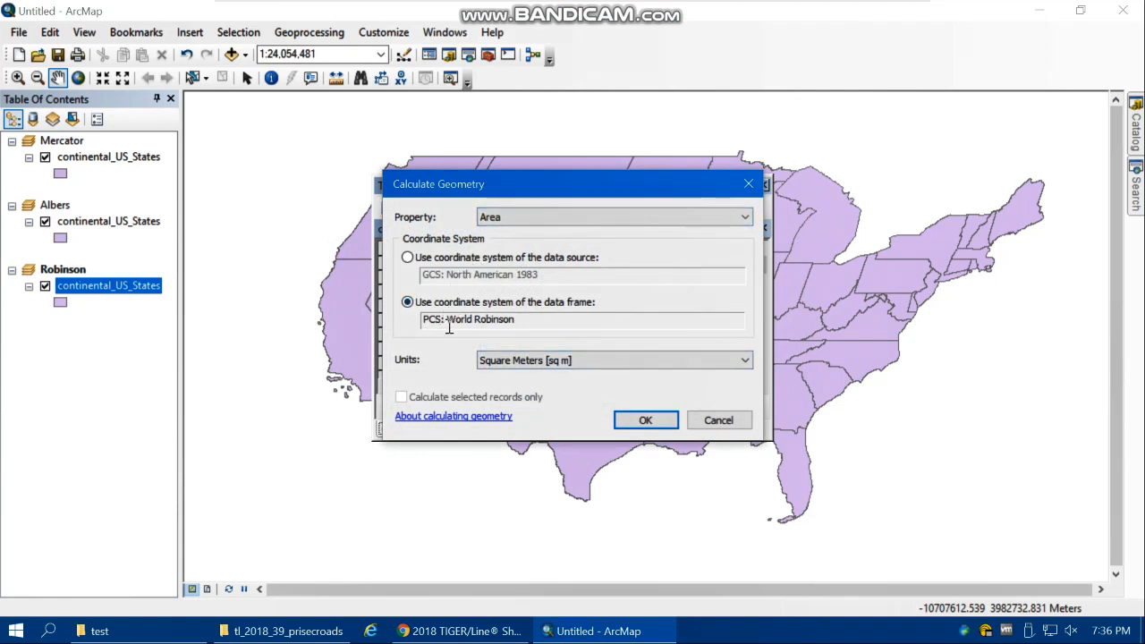
left_click(534, 361)
left_click(542, 456)
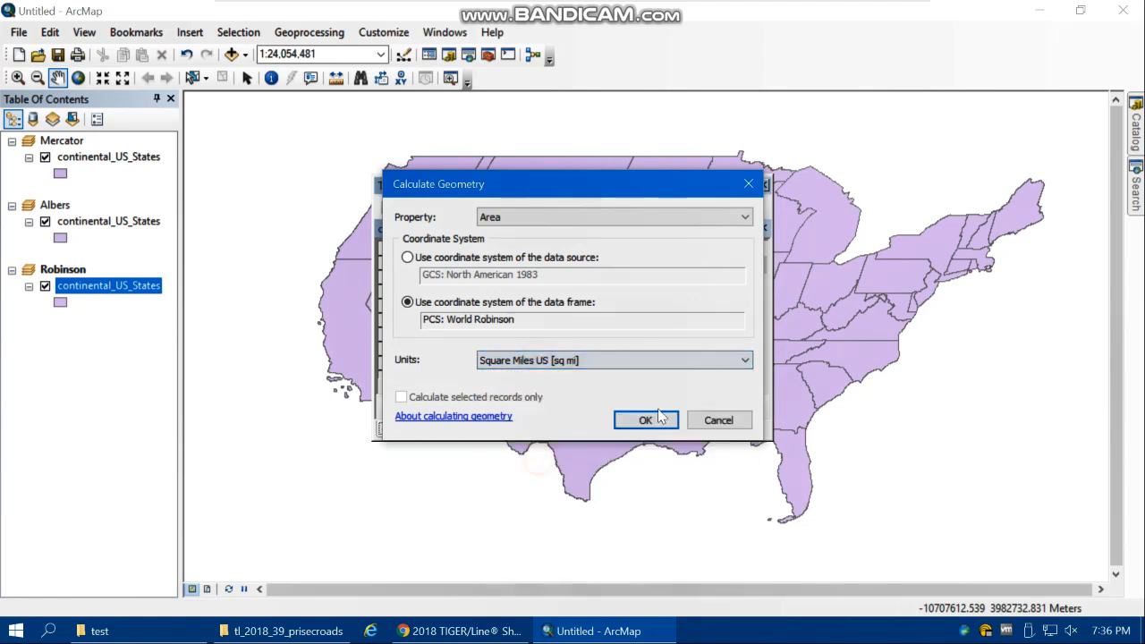
left_click(645, 422)
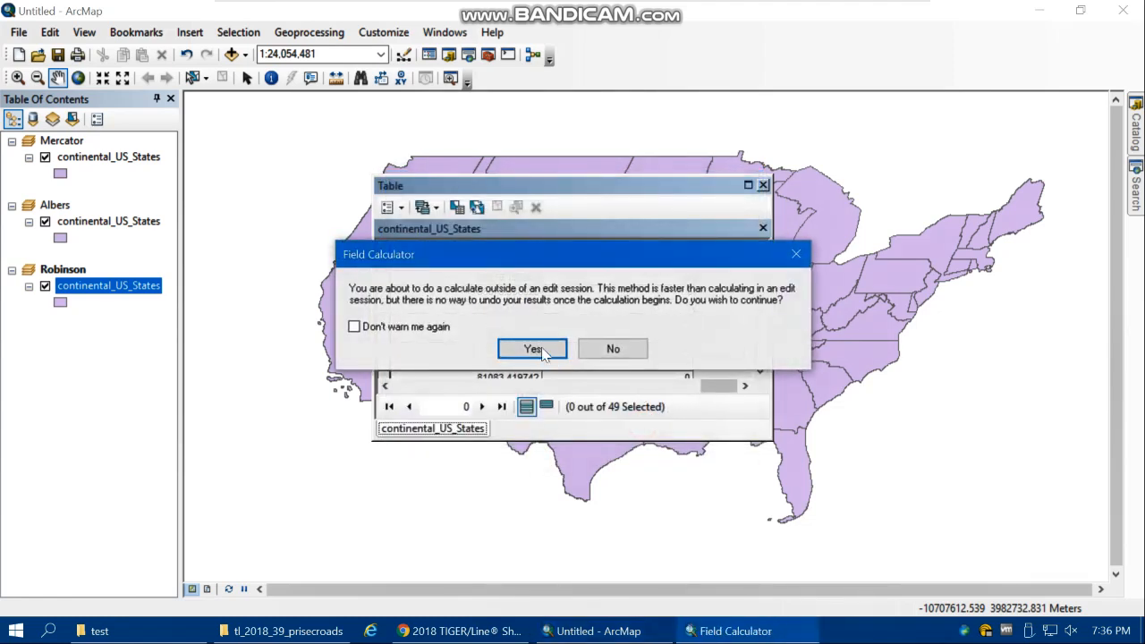
left_click(540, 349)
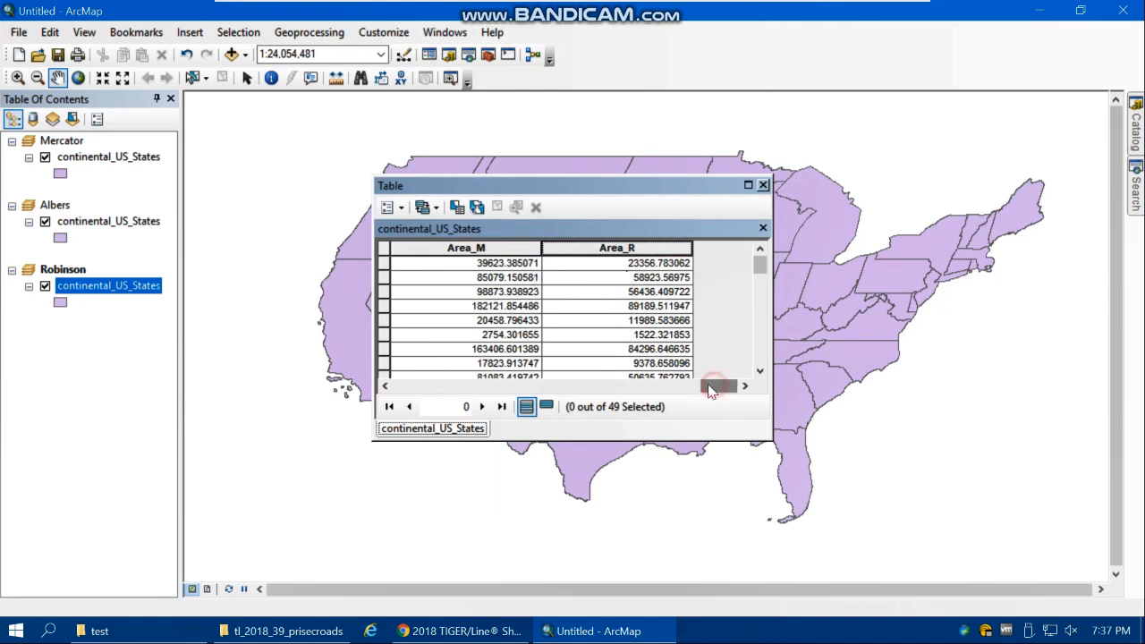
Step: Sort the attribute table by NAME in ascending order and locate the Ohio record
left_click_drag(716, 391, 501, 386)
left_click(586, 349)
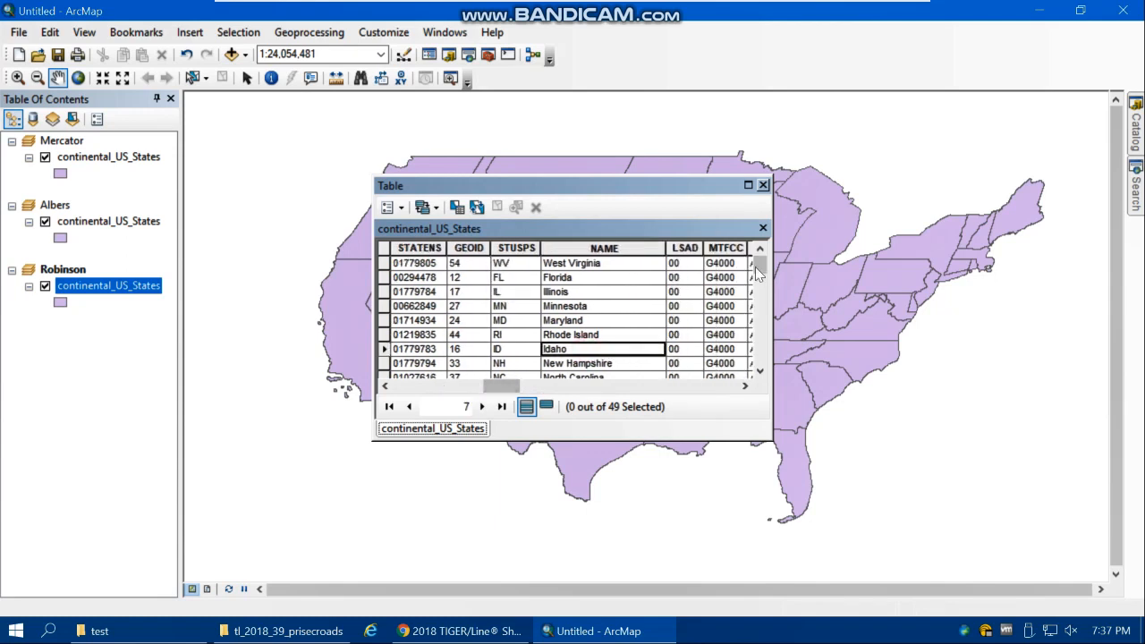
double_click(585, 249)
left_click_drag(759, 271, 762, 340)
left_click(572, 277)
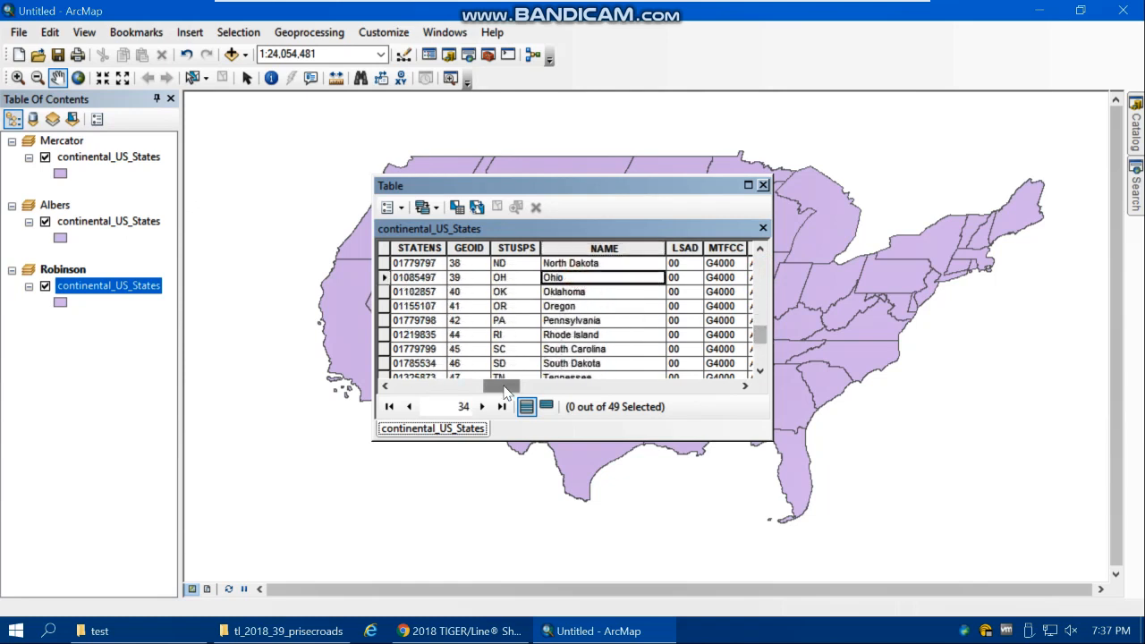
Step: Fit the Area_A, Area_M and Area_R columns to their contents and select the Ohio record to compare its three areas
left_click_drag(505, 391, 706, 400)
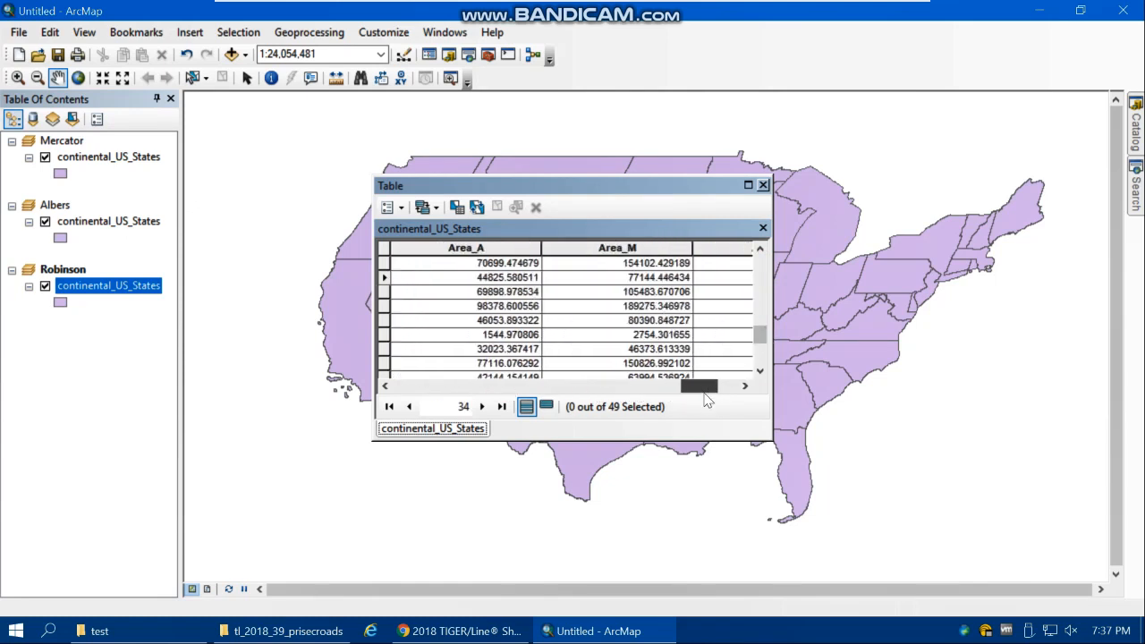
double_click(540, 248)
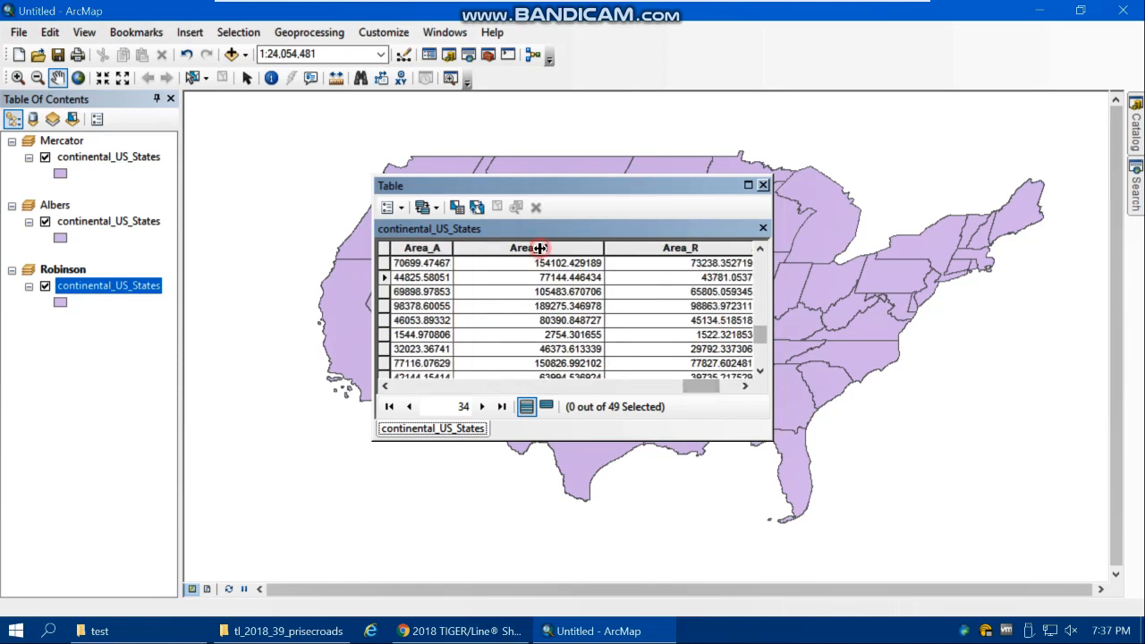
double_click(603, 247)
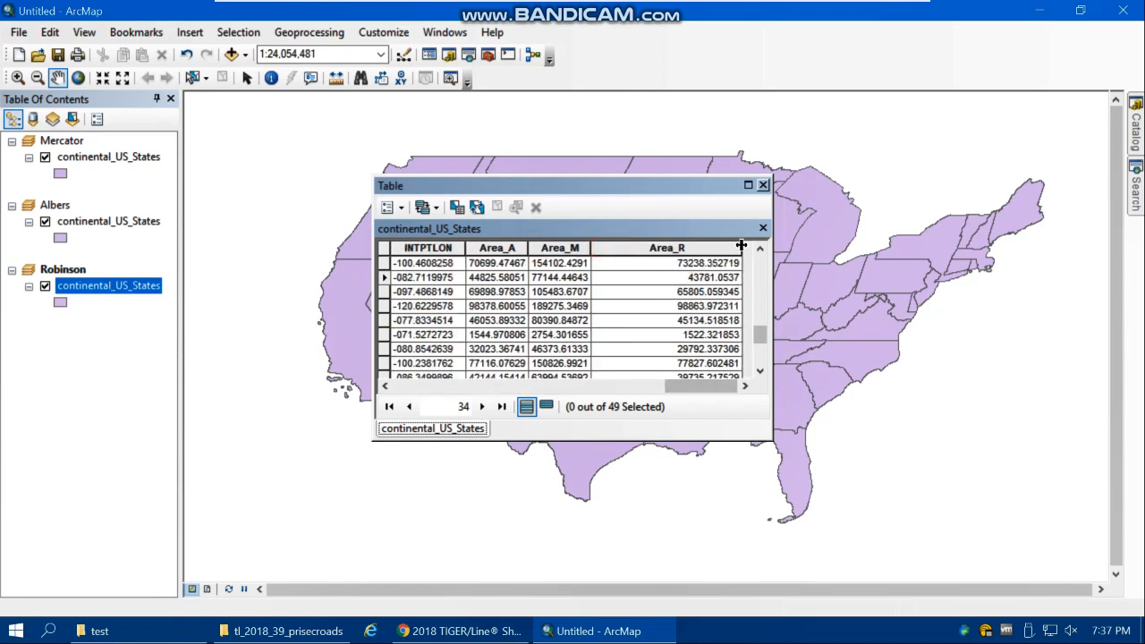
double_click(740, 246)
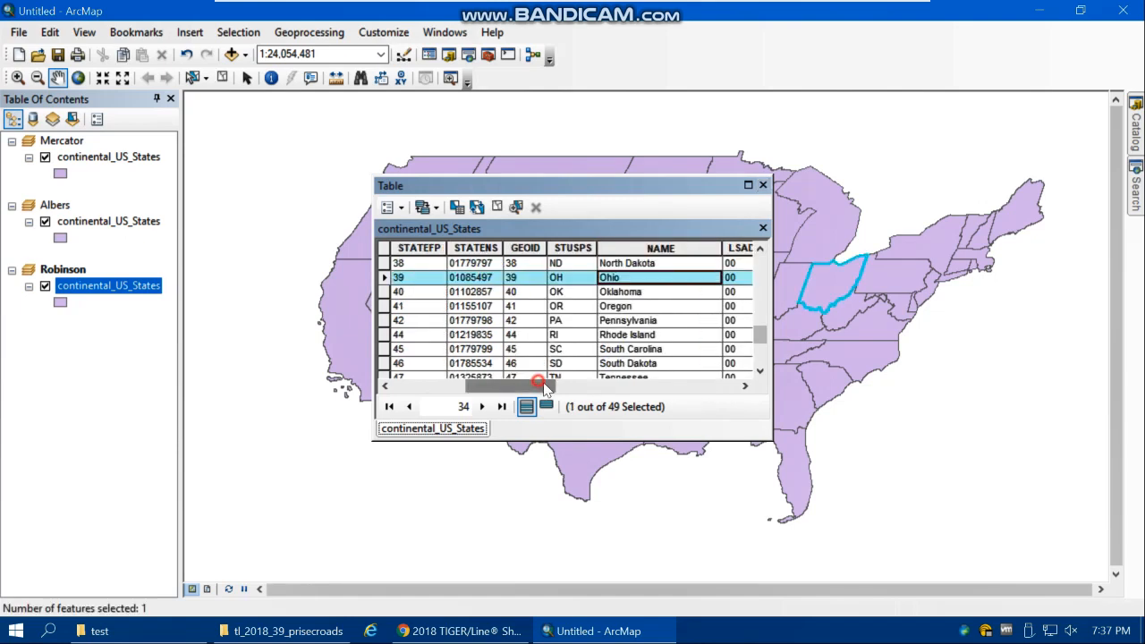
left_click_drag(545, 386, 745, 396)
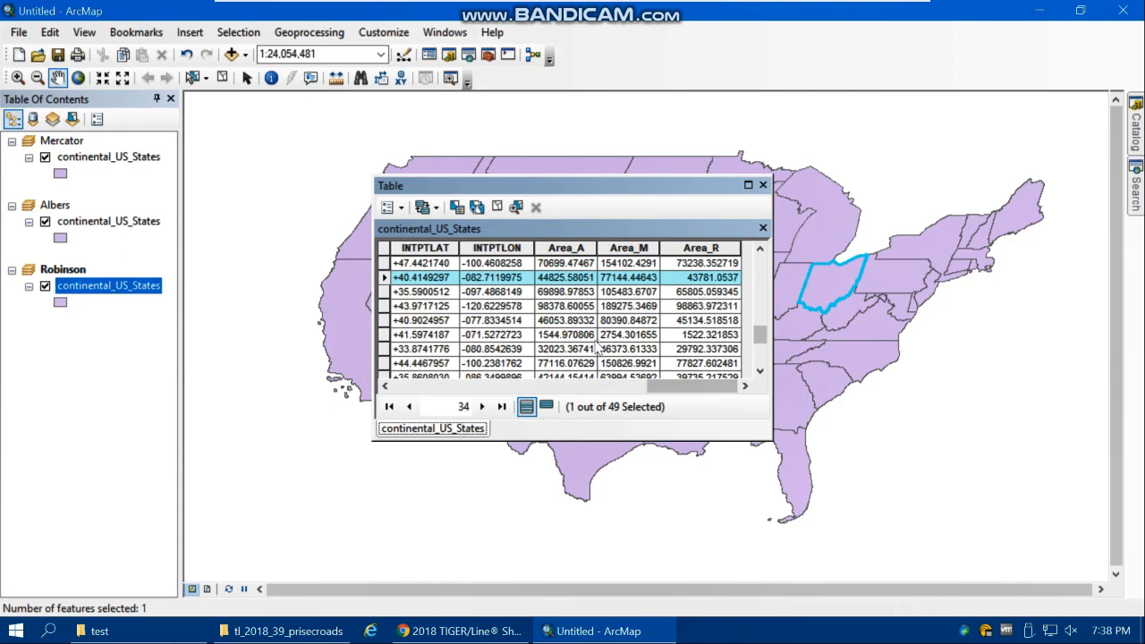
Step: Close the table, switch to layout view and move the Robinson and Albers frames off the Mercator map's centre
left_click(763, 186)
left_click(207, 590)
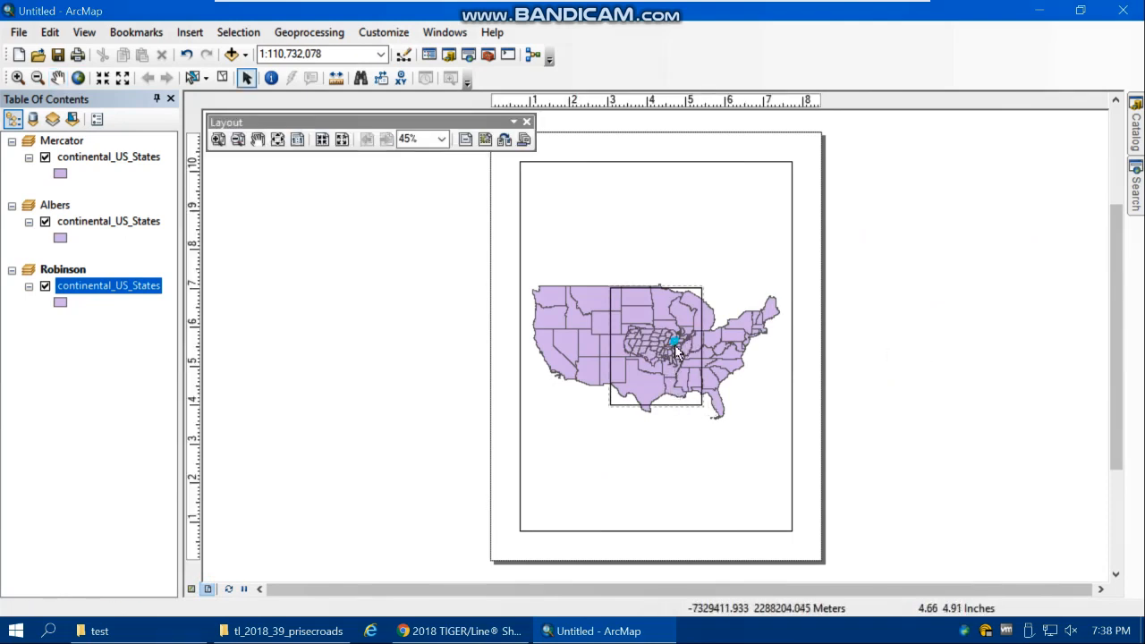
left_click_drag(685, 350, 739, 439)
left_click(649, 338)
left_click_drag(658, 339, 469, 395)
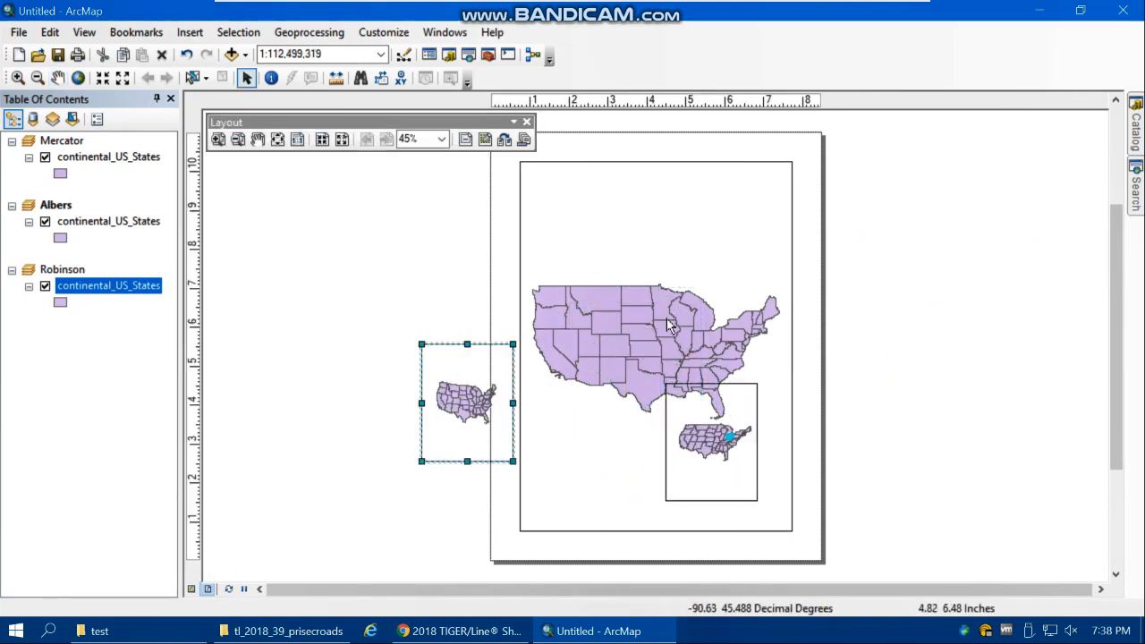
Step: Shorten the Mercator data frame from its lower edge so it fills about the upper third of the page
left_click(670, 326)
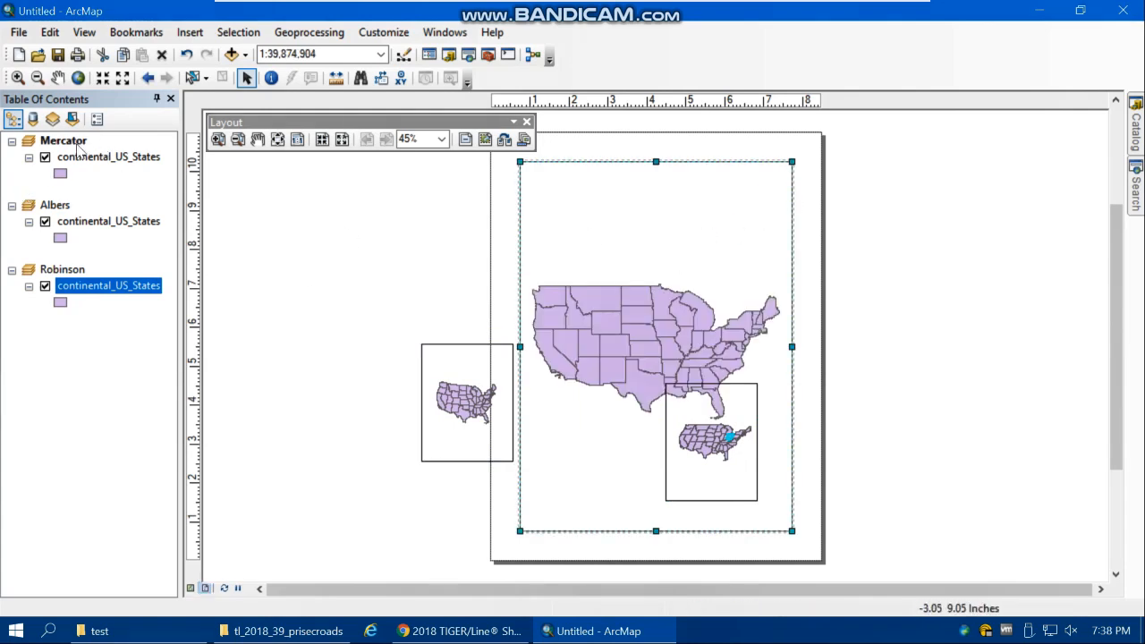
left_click(655, 530)
left_click_drag(651, 442, 664, 287)
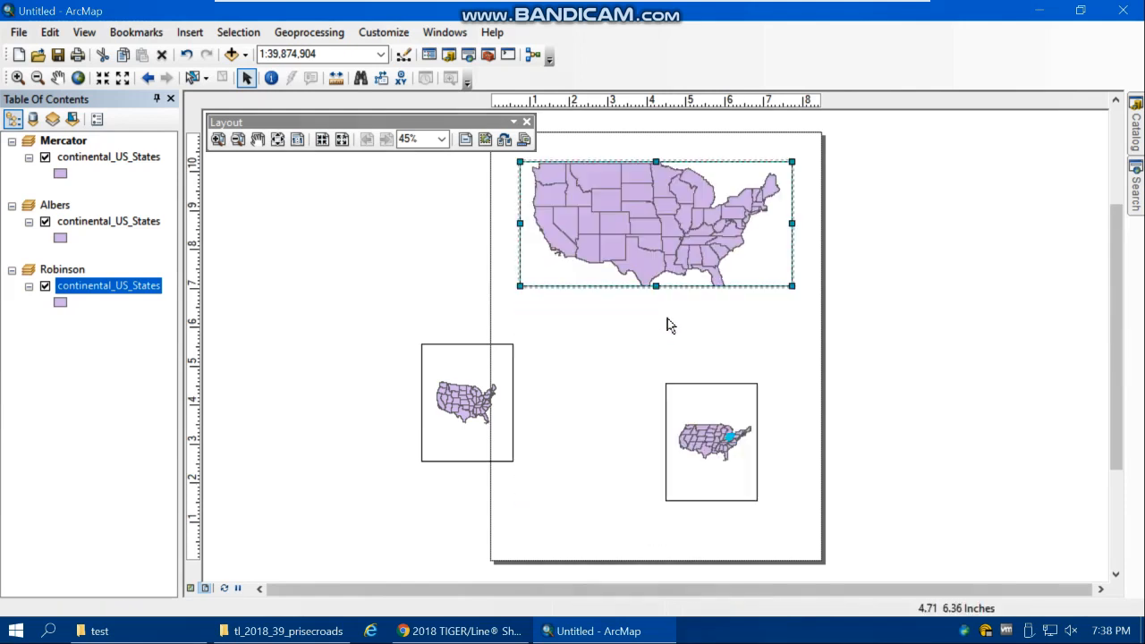
Step: Widen the Robinson data frame to the Mercator frame's width, place it beside that frame and match its height
left_click(716, 420)
left_click_drag(715, 420, 792, 349)
left_click_drag(586, 351, 520, 344)
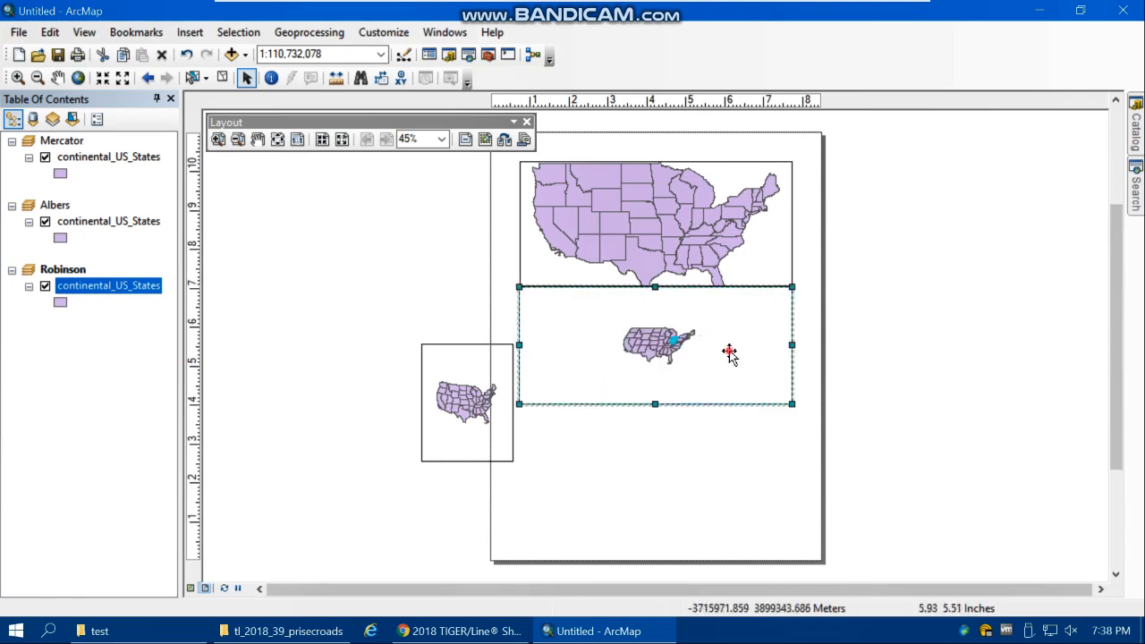
left_click_drag(747, 356, 973, 230)
left_click_drag(999, 229, 1004, 232)
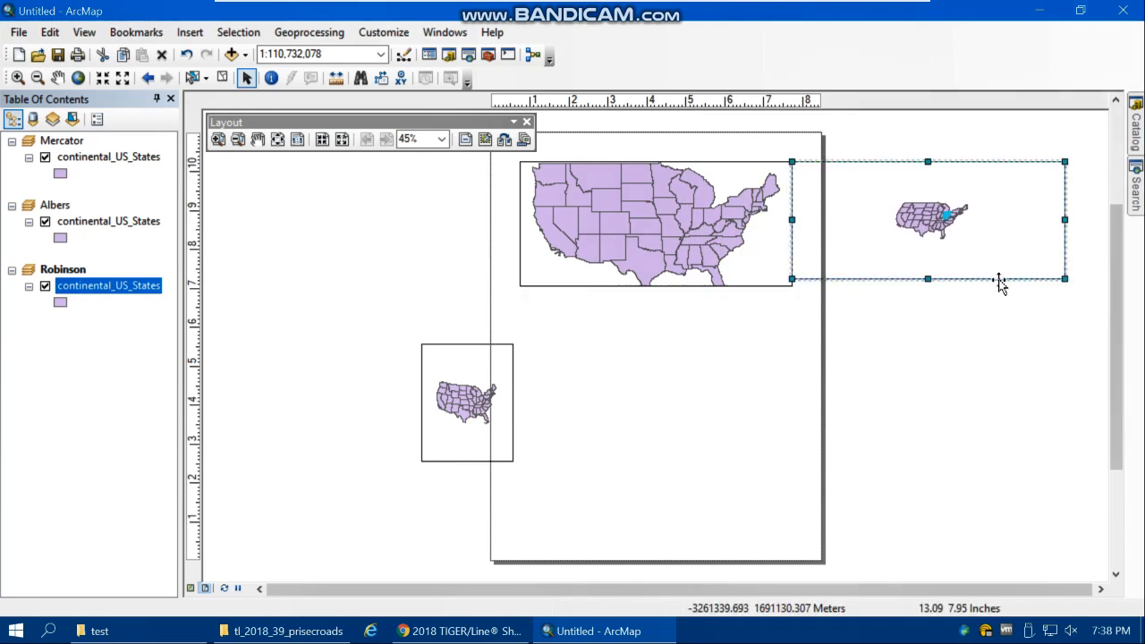
mouse_move(927, 279)
left_mouse_down()
mouse_move(931, 296)
mouse_move(928, 287)
left_mouse_up()
Step: Place the resized Robinson data frame directly below the Mercator frame and align their side edges
left_click(465, 411)
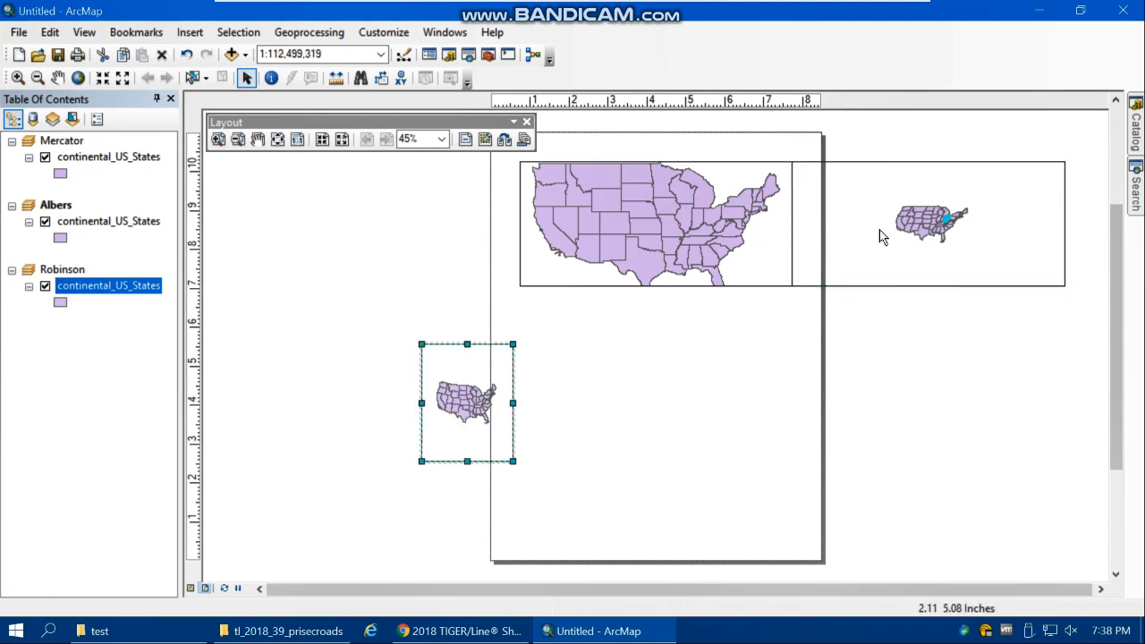
left_click_drag(881, 230, 653, 355)
left_click(474, 409)
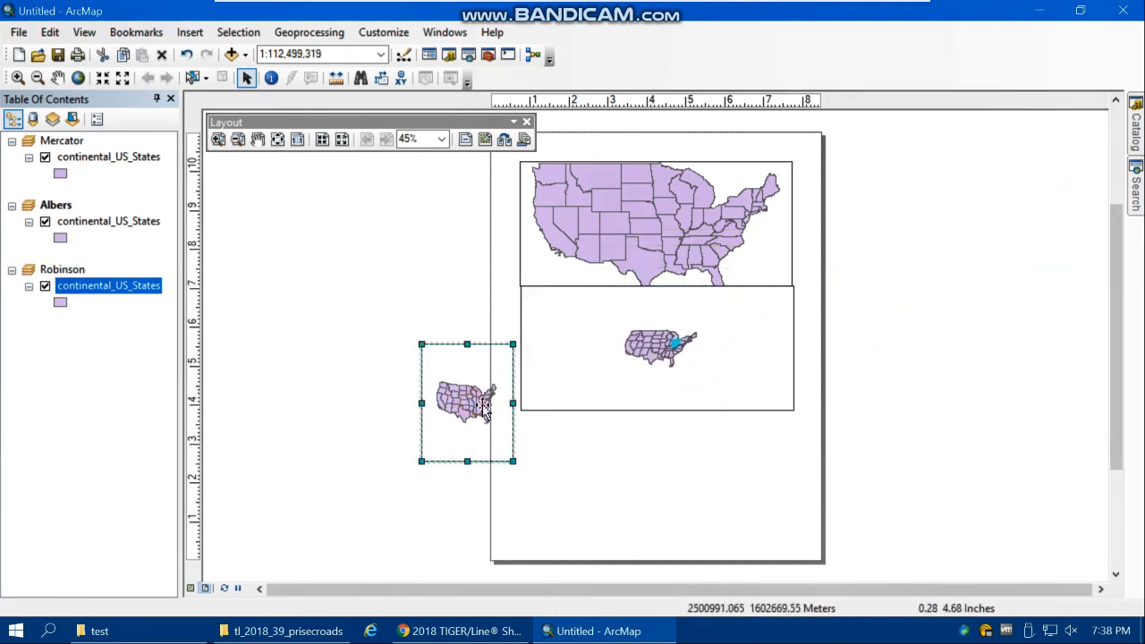
left_click(646, 339)
key("Left")
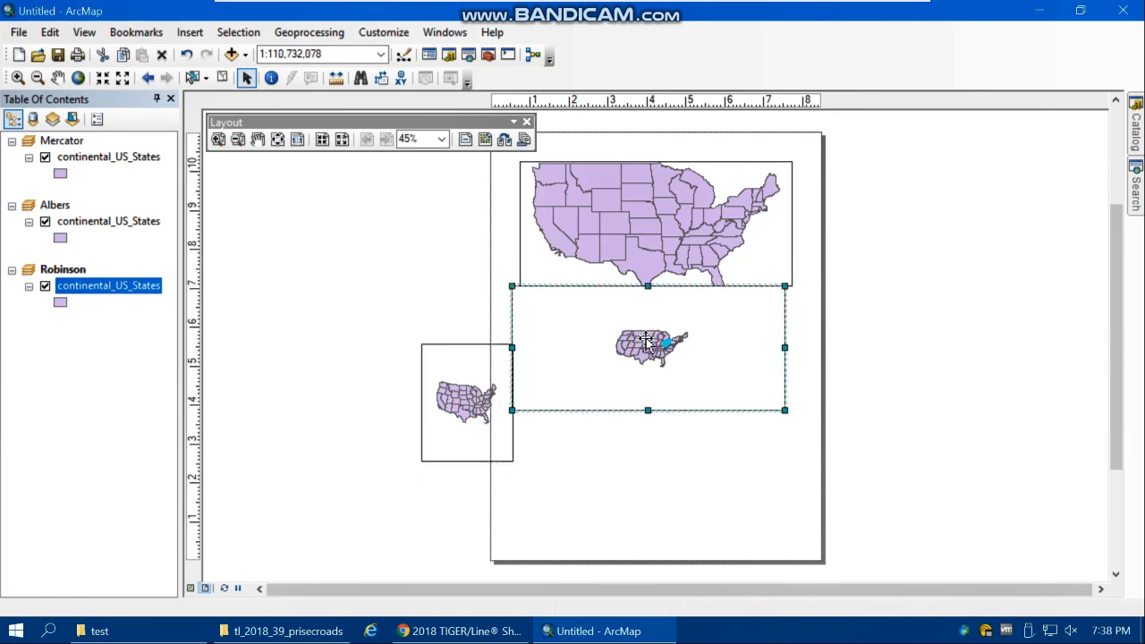
key("Right")
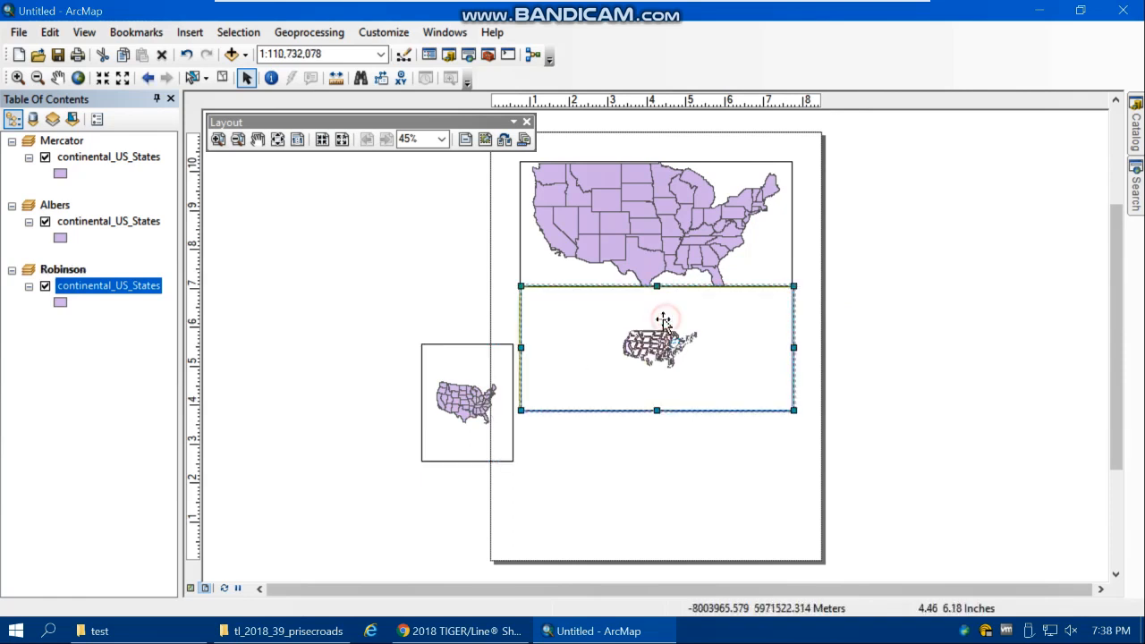
left_click(467, 325)
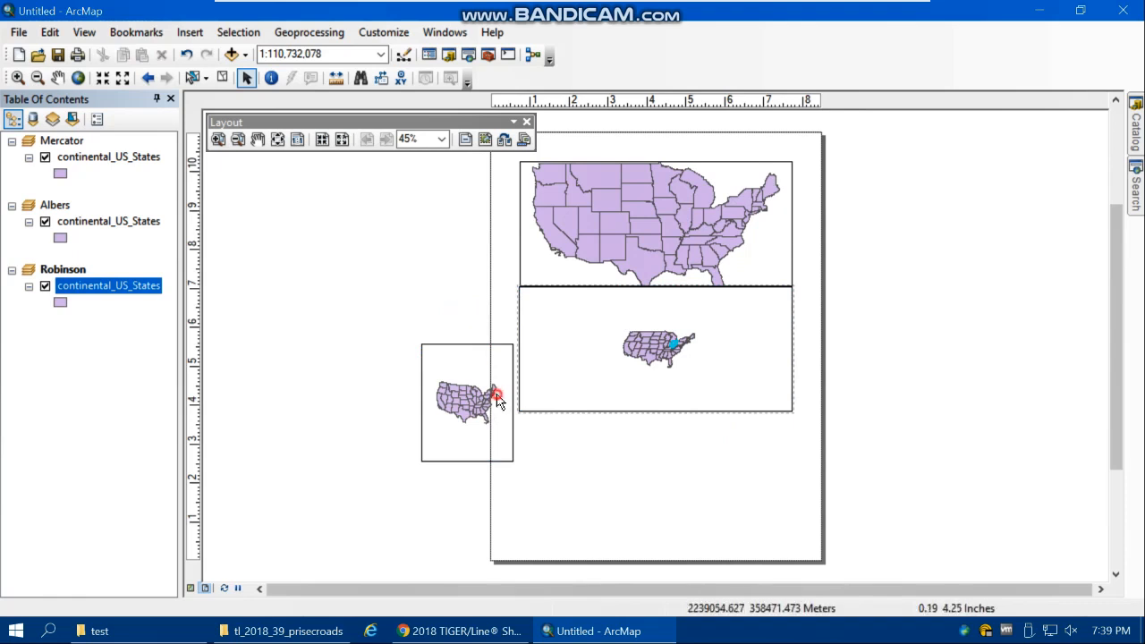
Step: Resize the Albers data frame to match the Robinson frame and place it directly below that frame
left_click(497, 380)
left_click_drag(497, 380, 505, 326)
left_click_drag(472, 404, 478, 417)
mouse_move(431, 356)
left_mouse_down()
mouse_move(738, 451)
mouse_move(764, 478)
mouse_move(747, 367)
mouse_move(728, 356)
mouse_move(518, 347)
left_mouse_up()
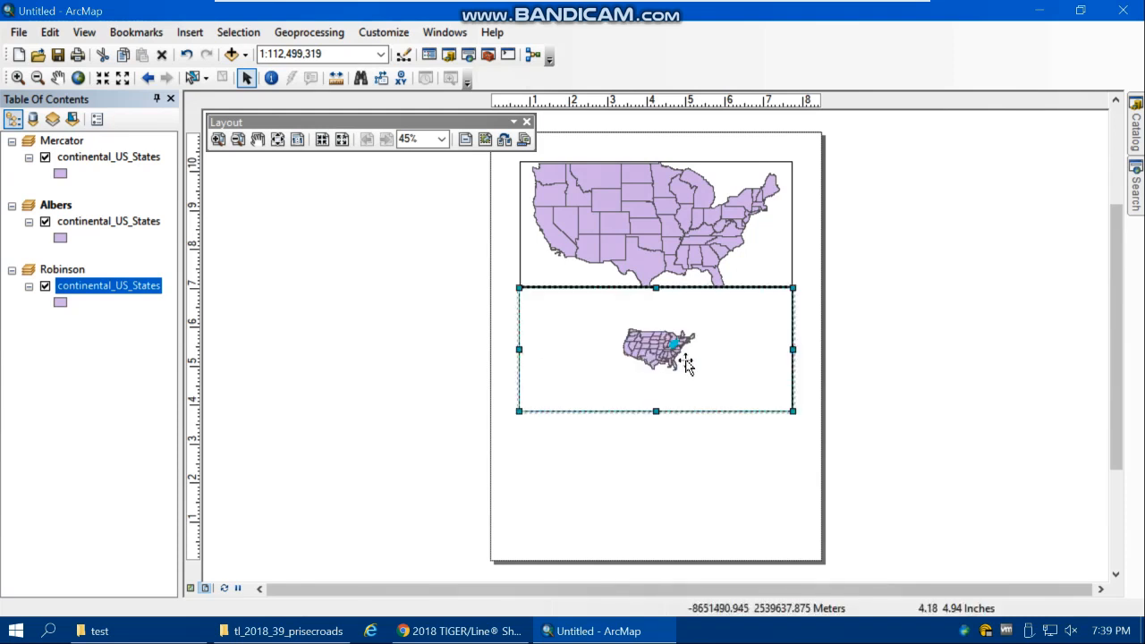
left_click_drag(685, 367, 687, 485)
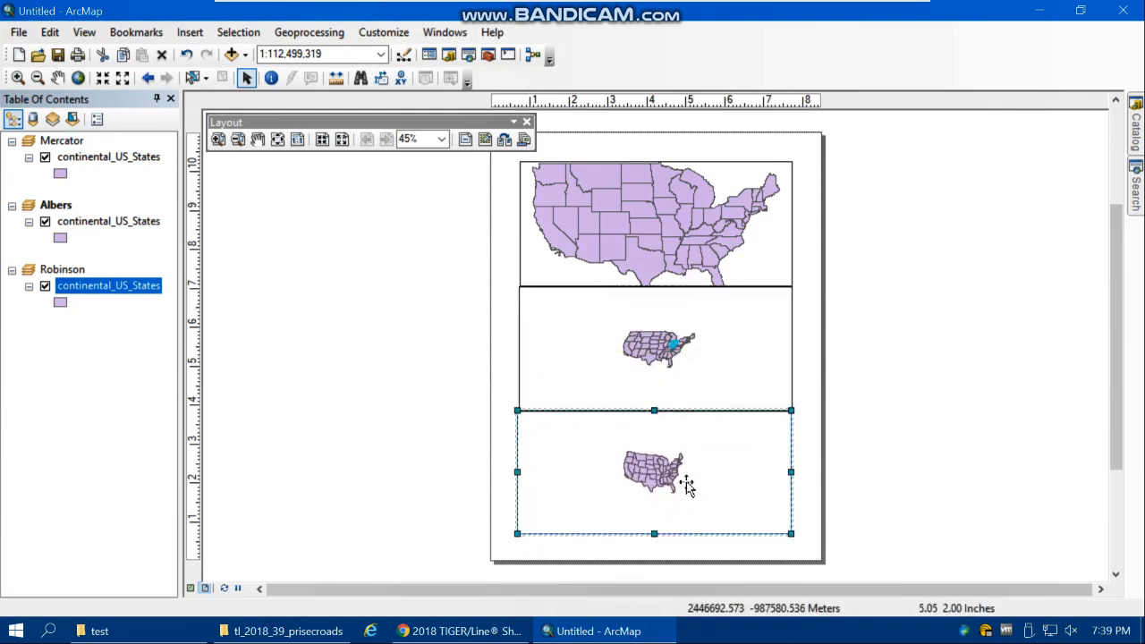
Step: Select all three data frames together and move them slightly up the page
left_click(710, 272)
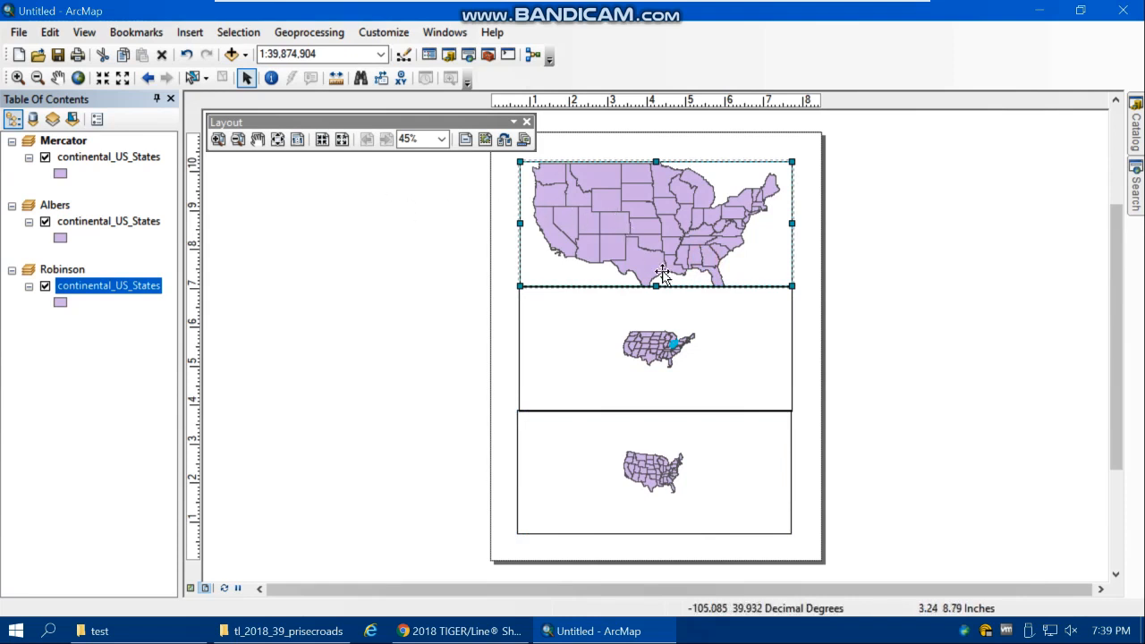
left_click(696, 328, "shift")
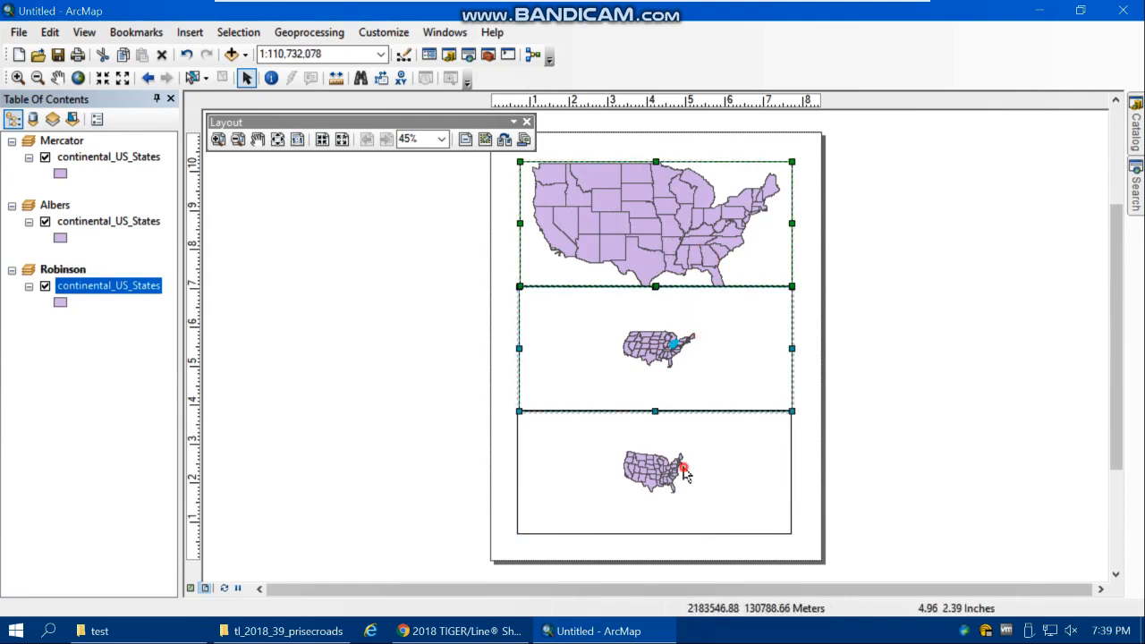
left_click(684, 469, "shift")
left_click_drag(676, 368, 680, 358)
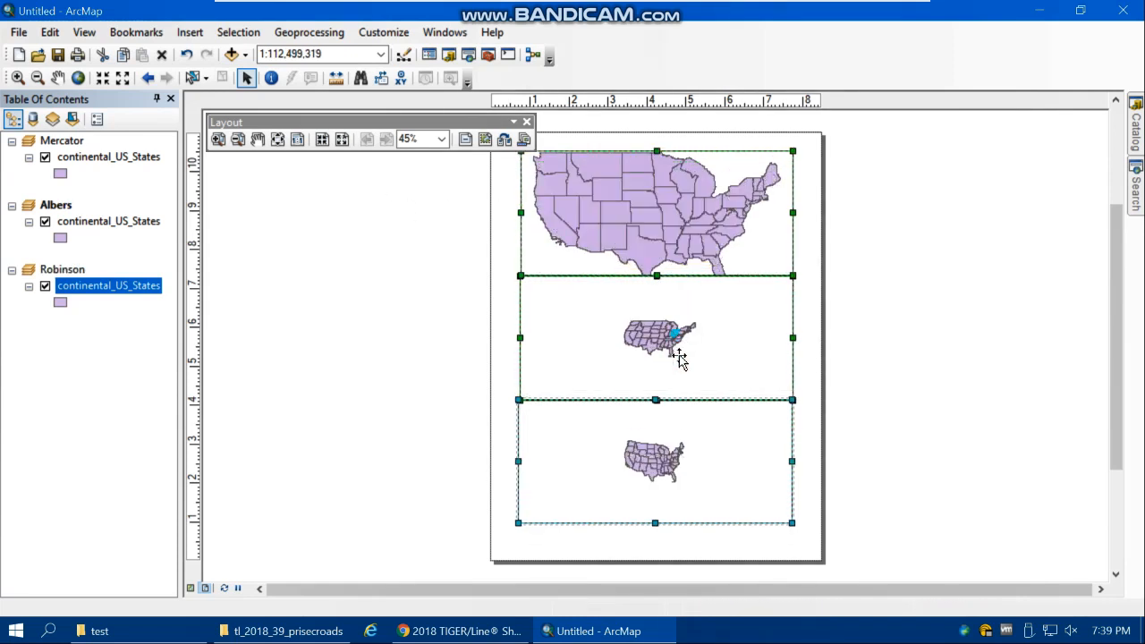
Step: Set the Mercator, Robinson and Albers data frames each to full extent so the states fill their frames
right_click(671, 234)
left_click(608, 259)
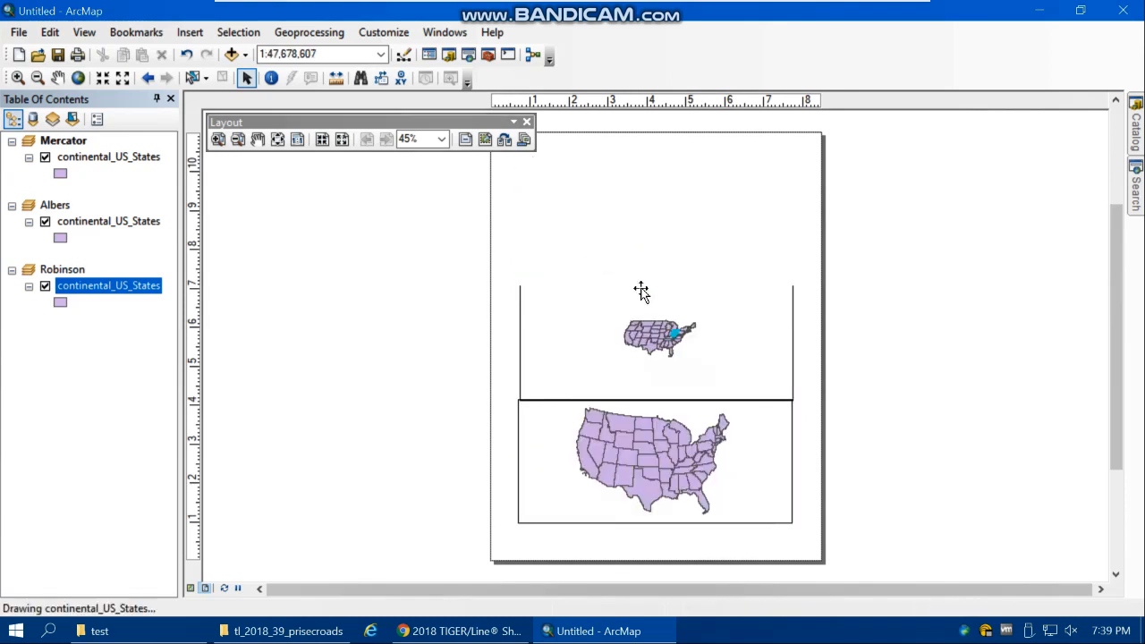
left_click(654, 333)
right_click(655, 333)
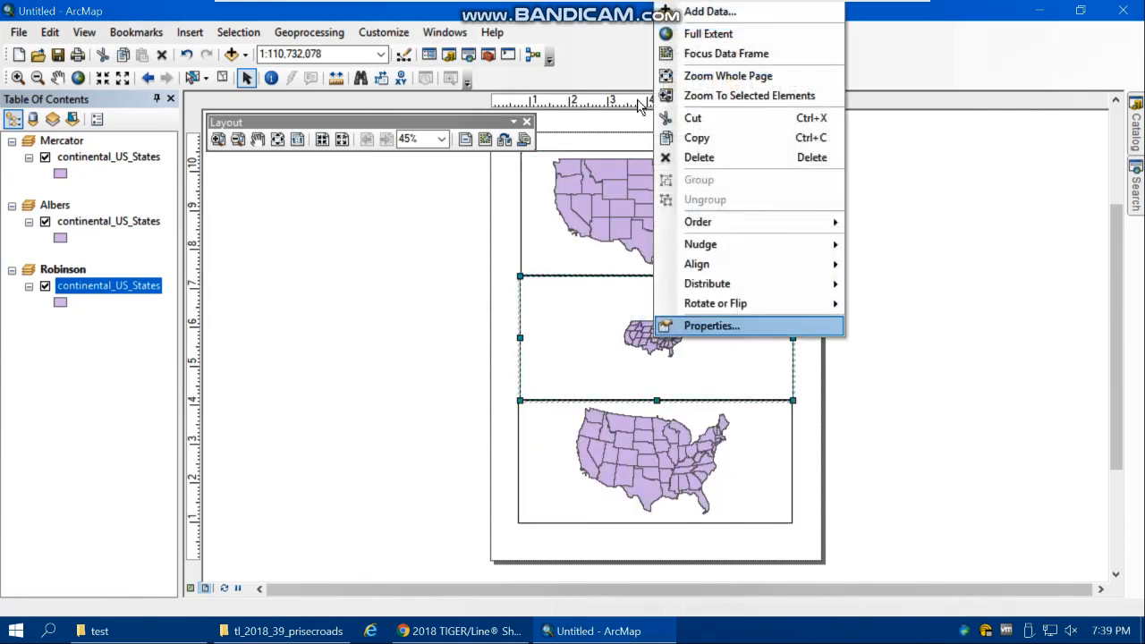
left_click(693, 30)
left_click(676, 465)
right_click(677, 465)
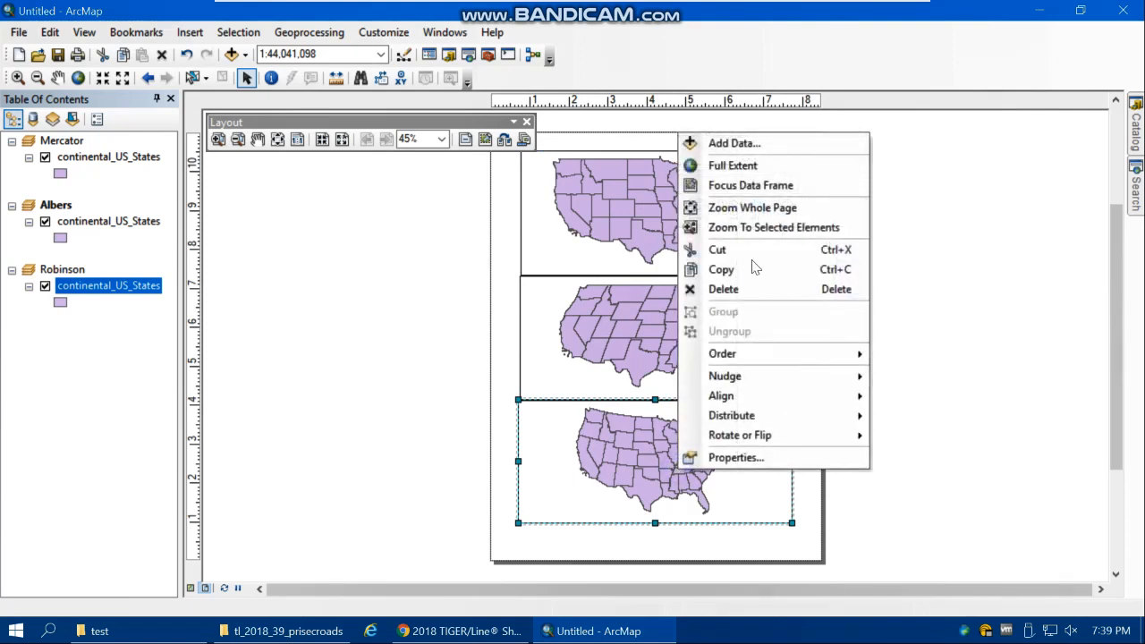
left_click(713, 166)
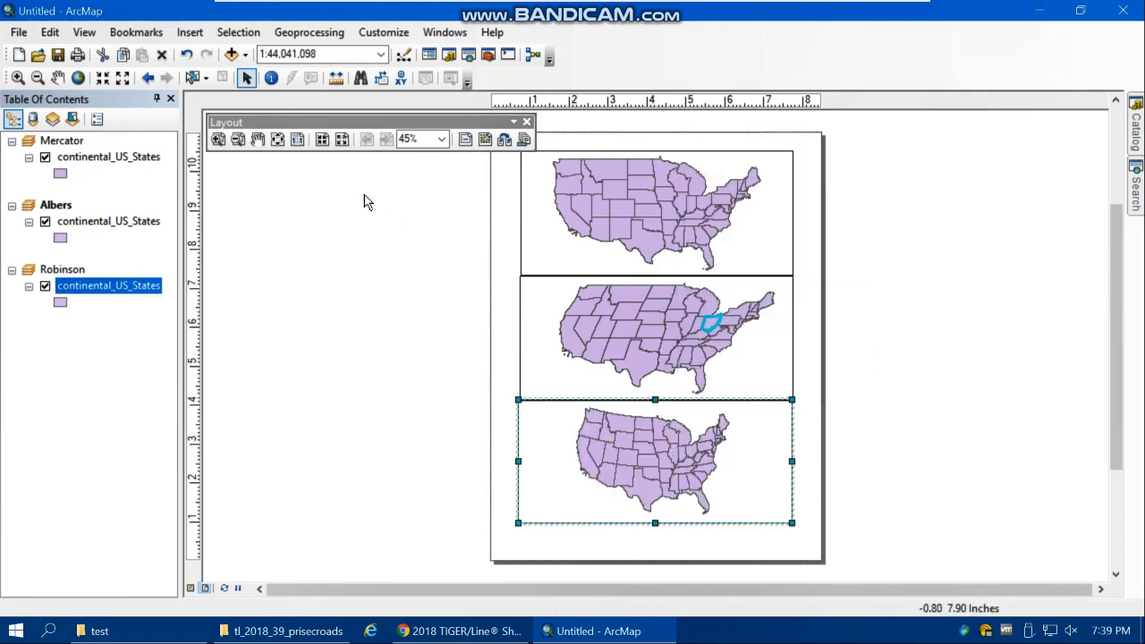
Step: Pan the maps inside the Mercator, Robinson and Albers data frames to the right, leaving room for labels on their left
left_click(260, 145)
left_click_drag(205, 185, 217, 183)
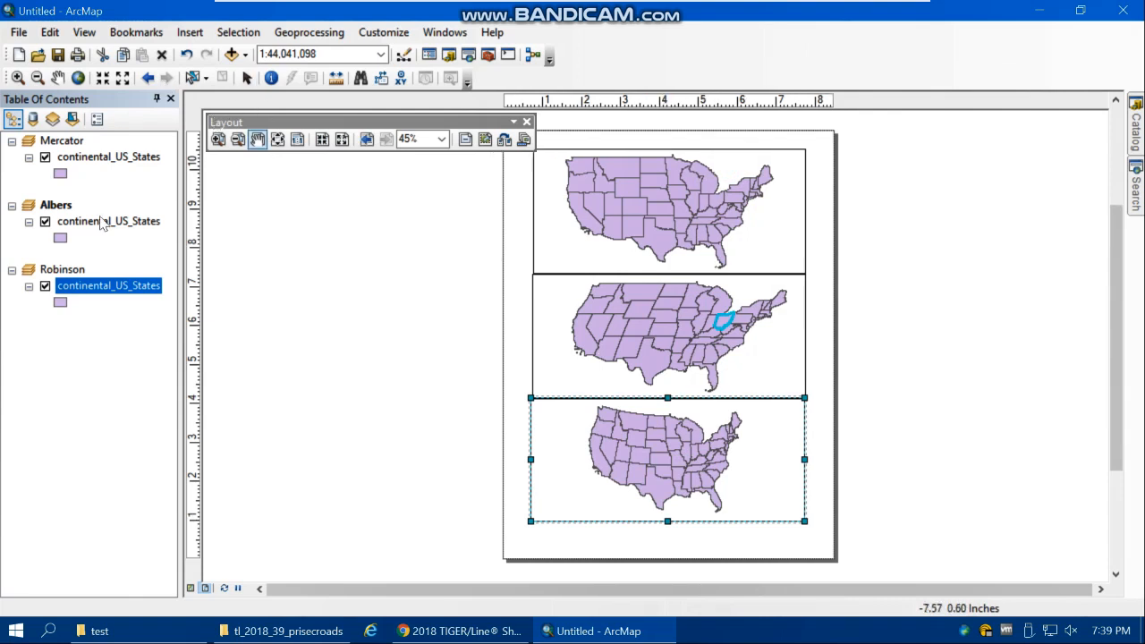
left_click(59, 79)
left_click_drag(707, 218, 729, 219)
mouse_move(733, 320)
left_mouse_down()
mouse_move(684, 332)
mouse_move(726, 328)
left_mouse_up()
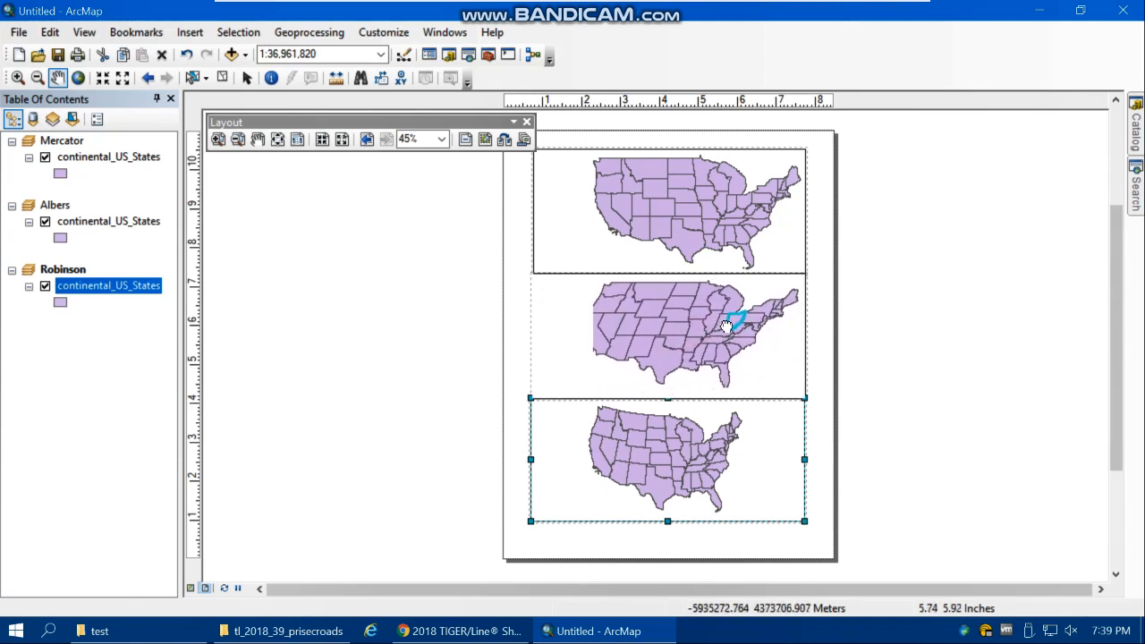
left_click_drag(701, 489, 714, 467)
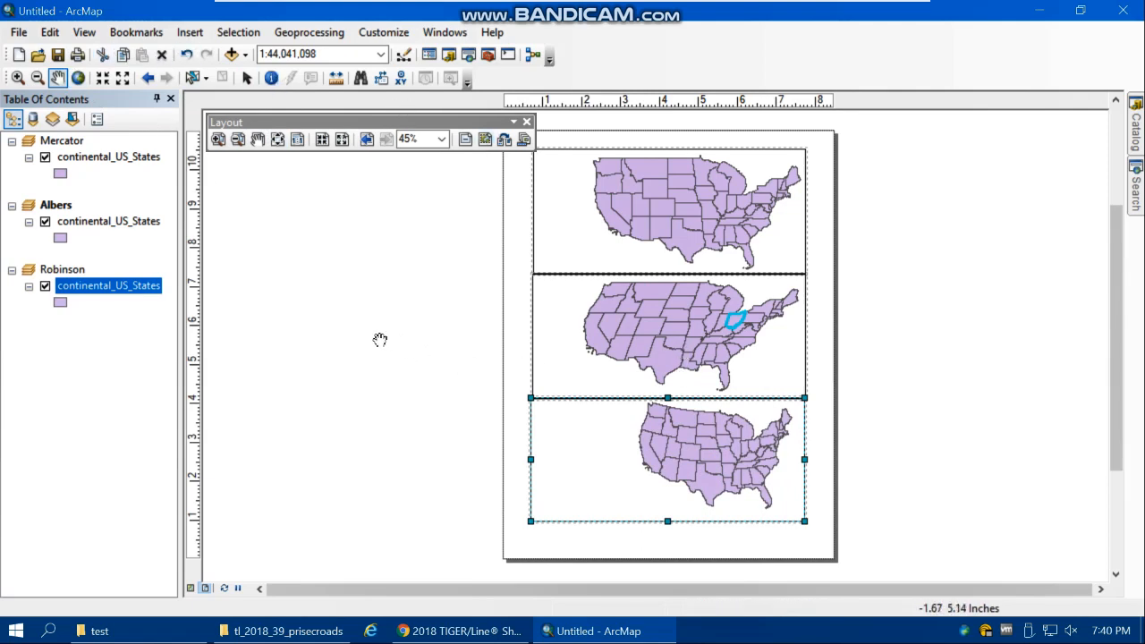
Step: Insert a new text element into the layout and move it into the empty area left of the Mercator map
left_click(246, 77)
left_click(658, 203)
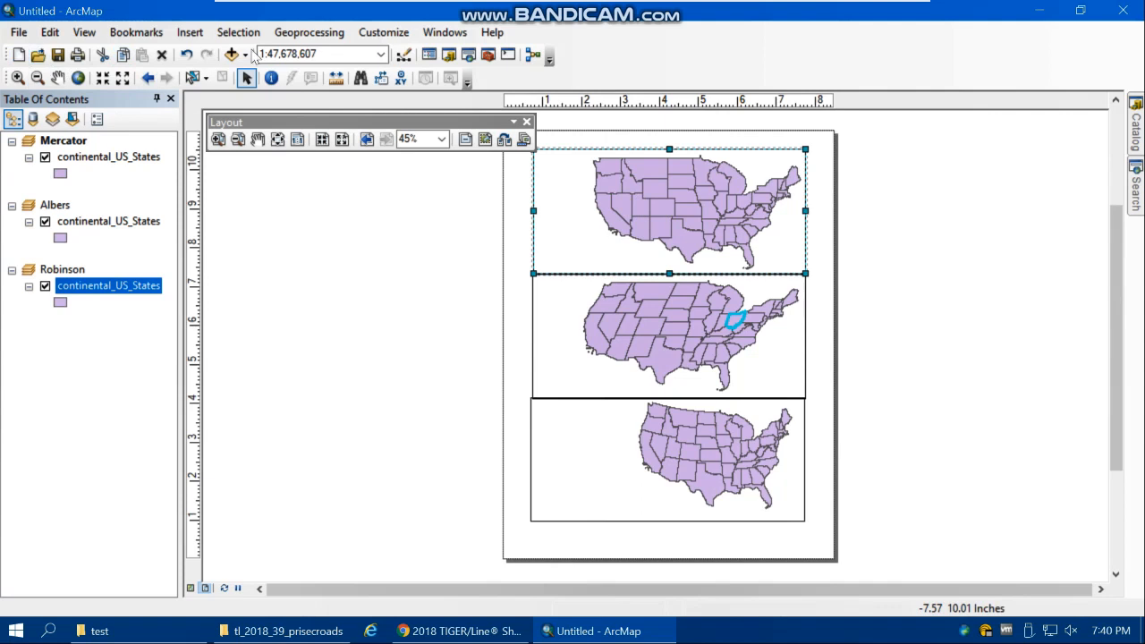
left_click(190, 34)
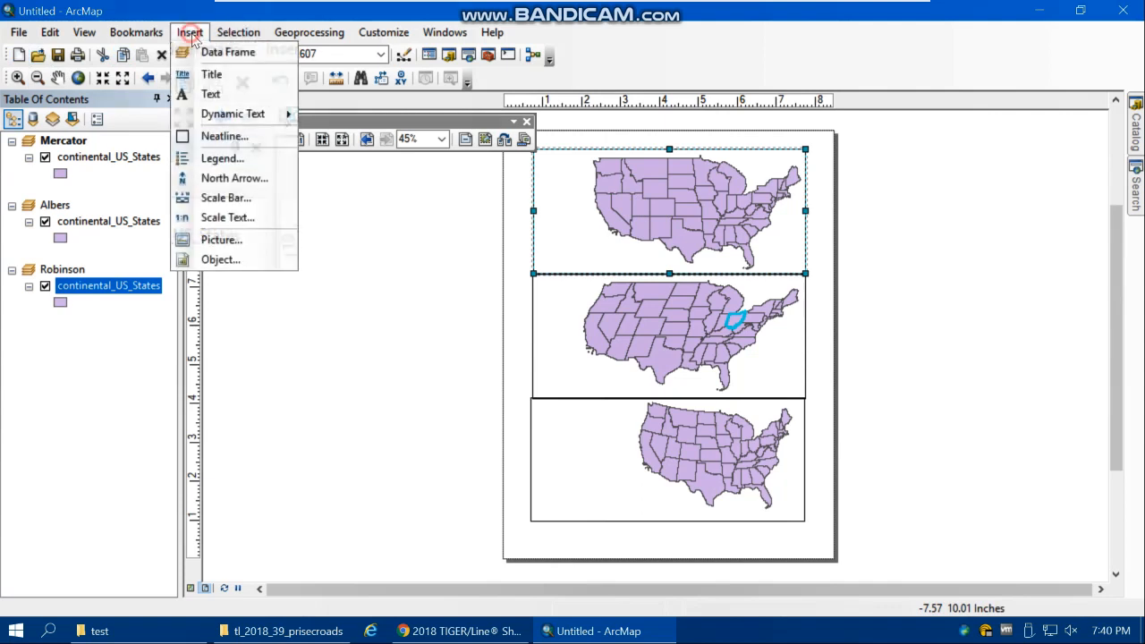
left_click(211, 93)
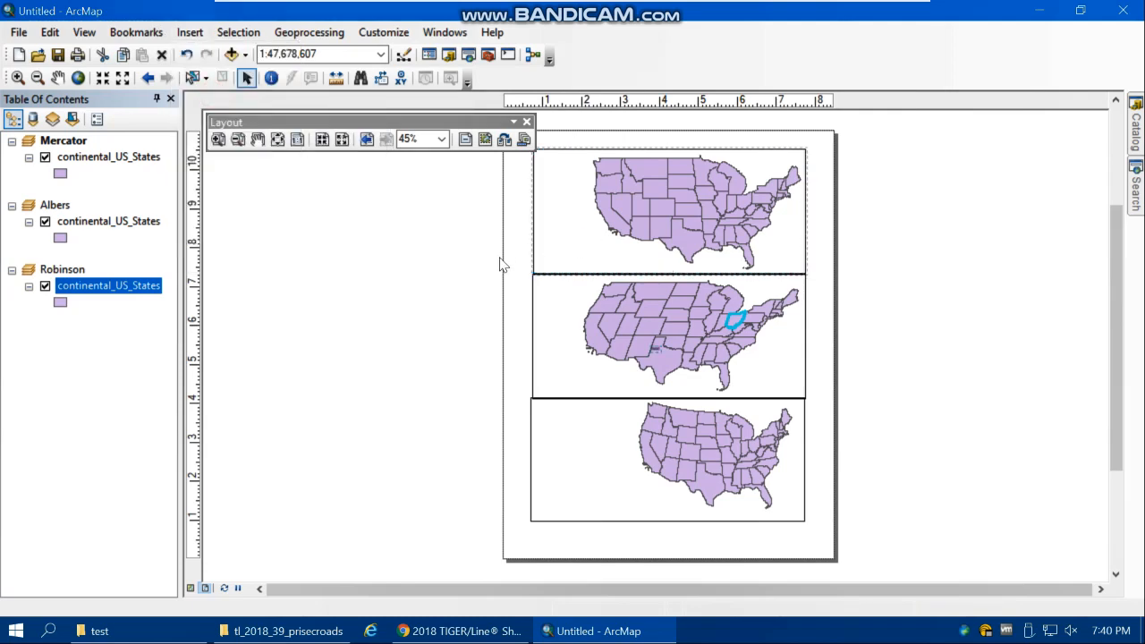
left_click(656, 354)
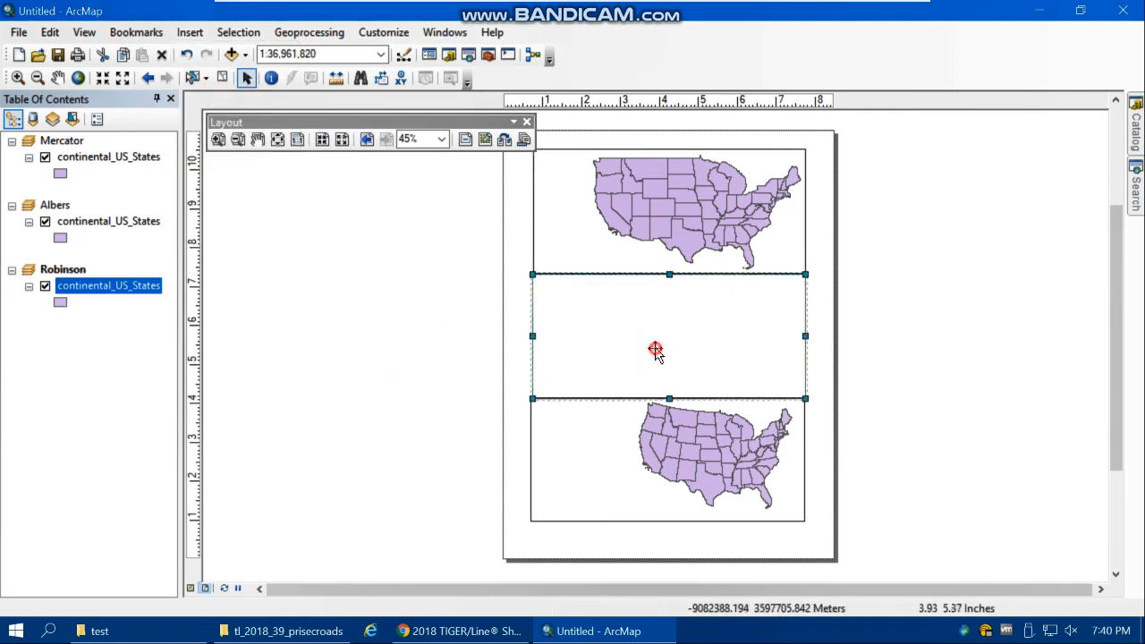
double_click(657, 354)
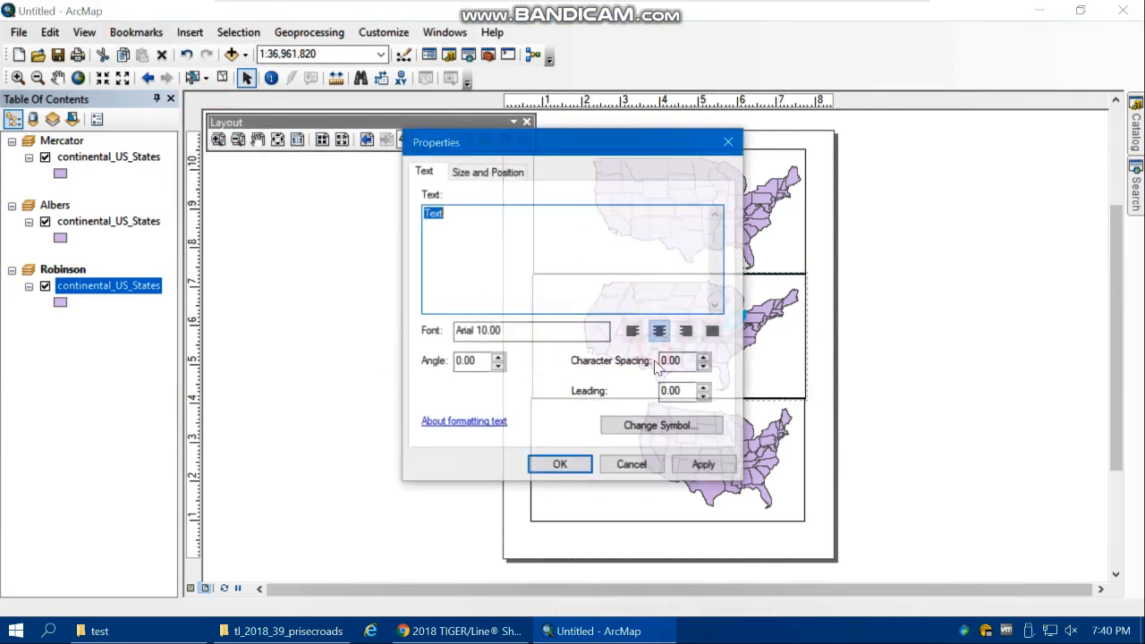
left_click(632, 466)
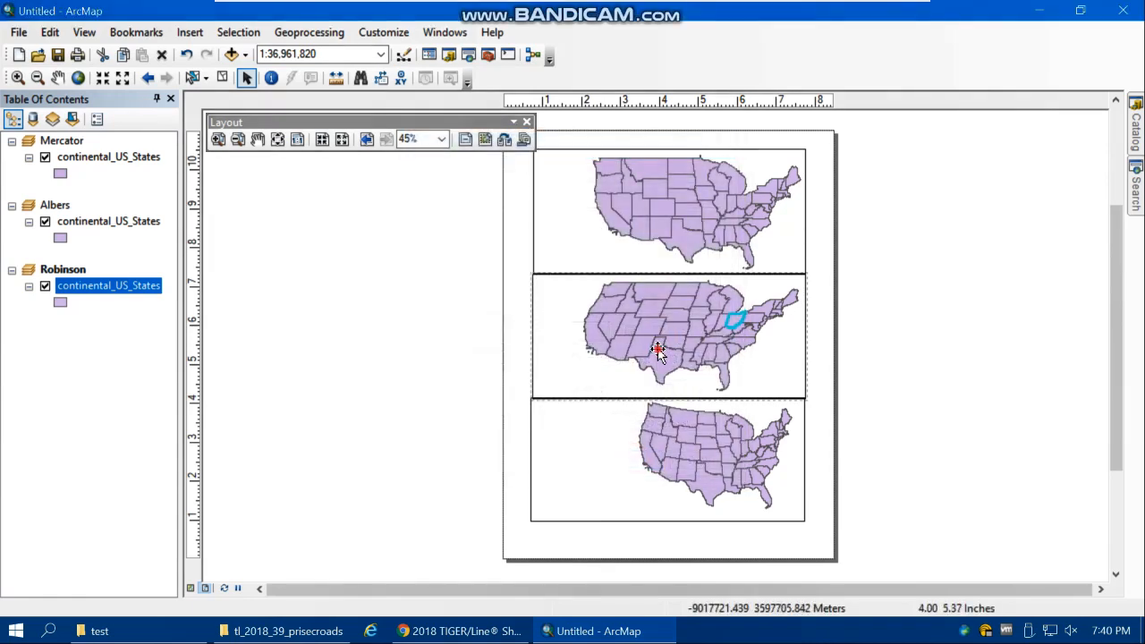
Step: Write the Mercator frame's label as three lines: "Mercator", "Area of Ohio:" and "True Area:"
double_click(554, 216)
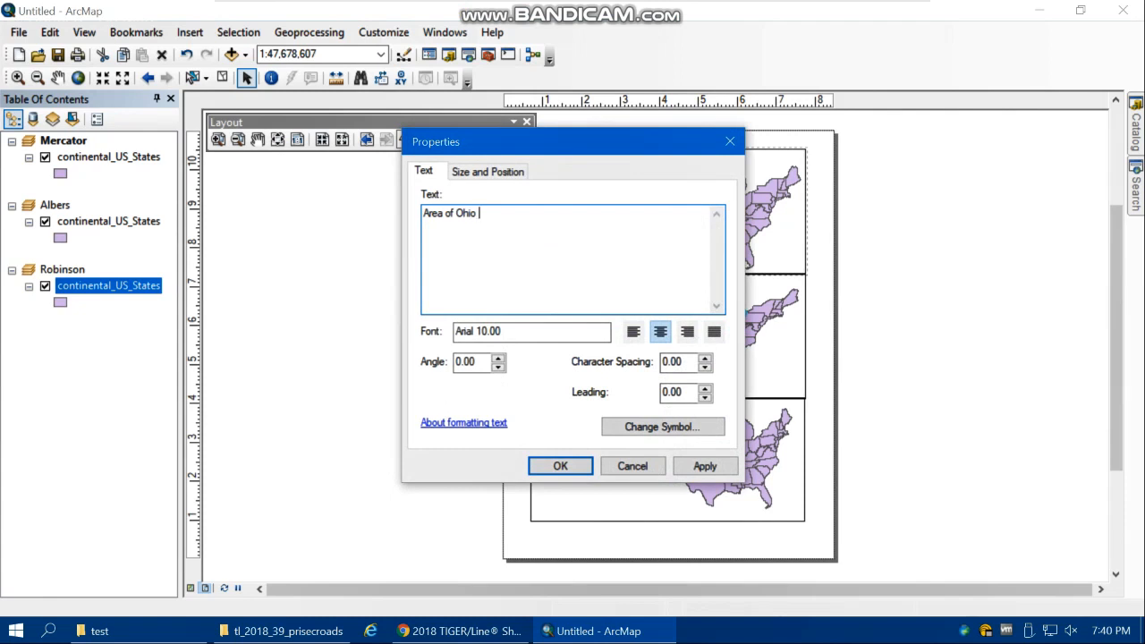
key("Return")
key("Up")
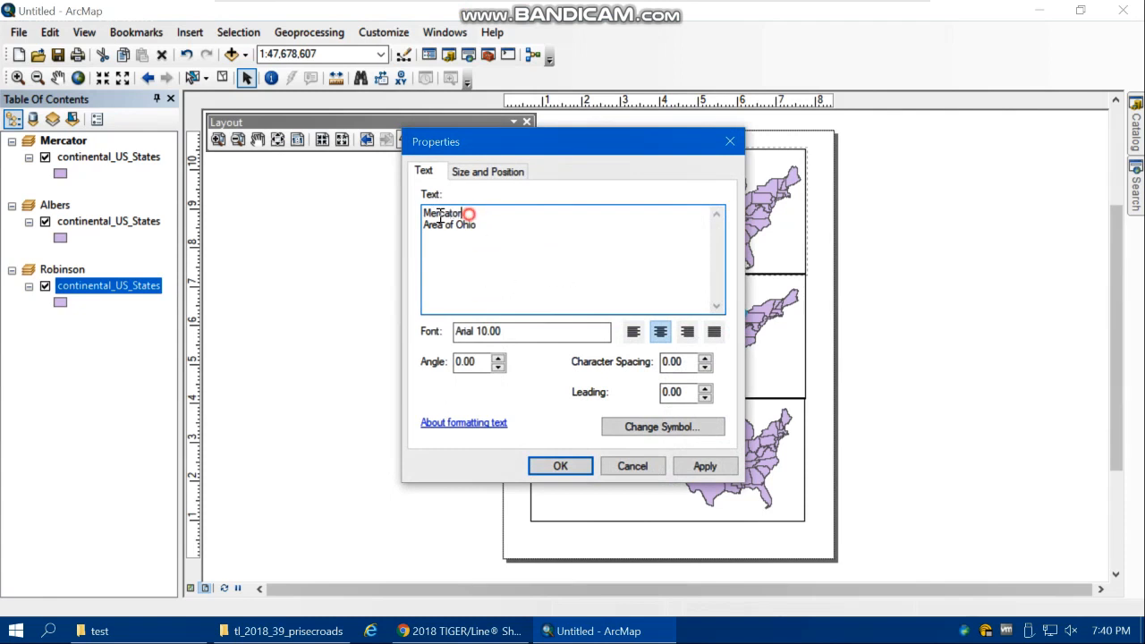
left_click_drag(440, 214, 420, 216)
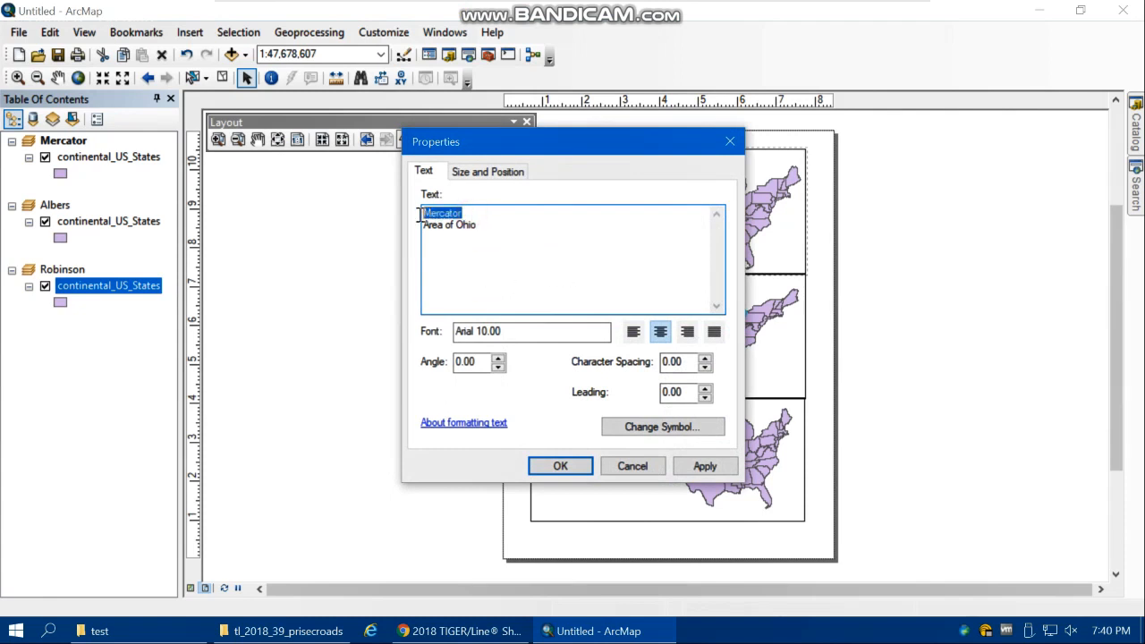
left_click(474, 229)
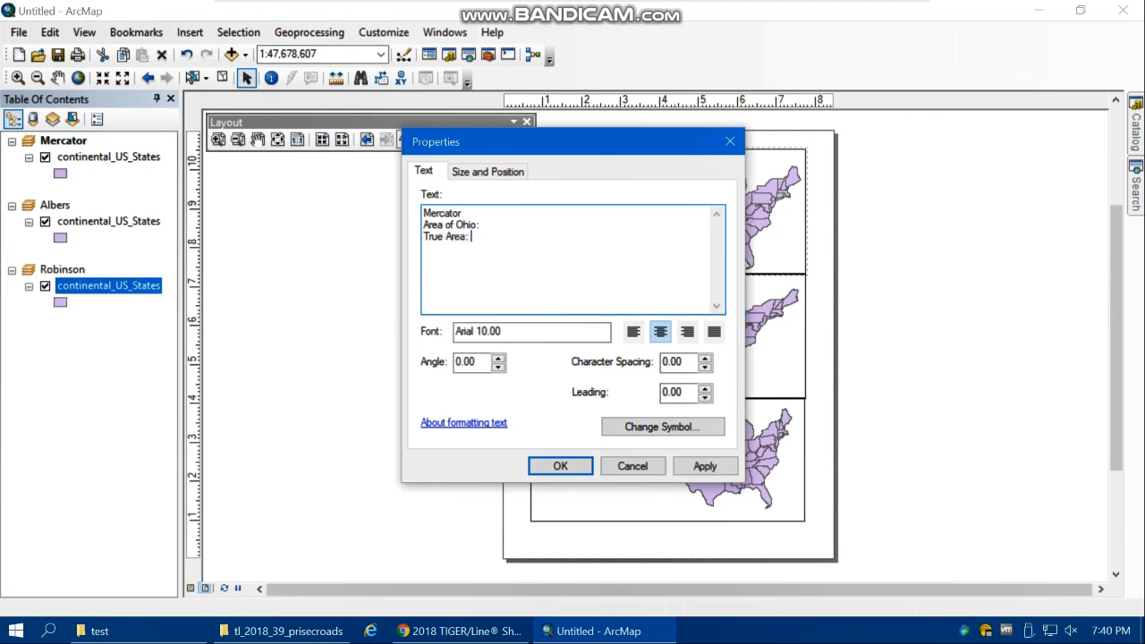
Step: Set the Mercator label's font size to 14 and apply the text properties
left_click(684, 427)
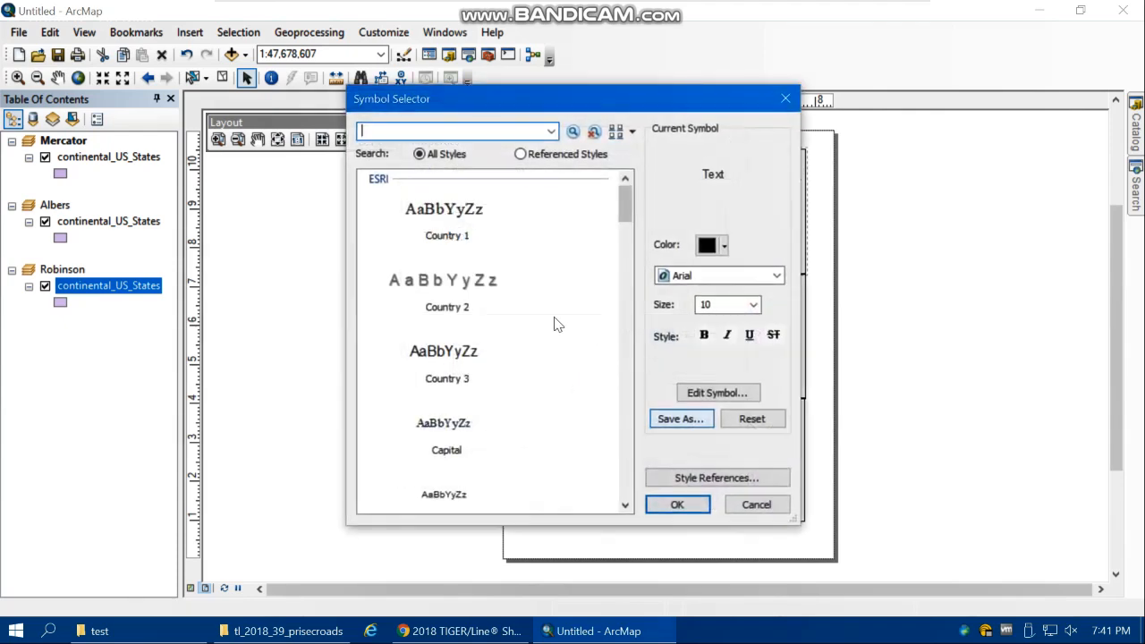
left_click(754, 305)
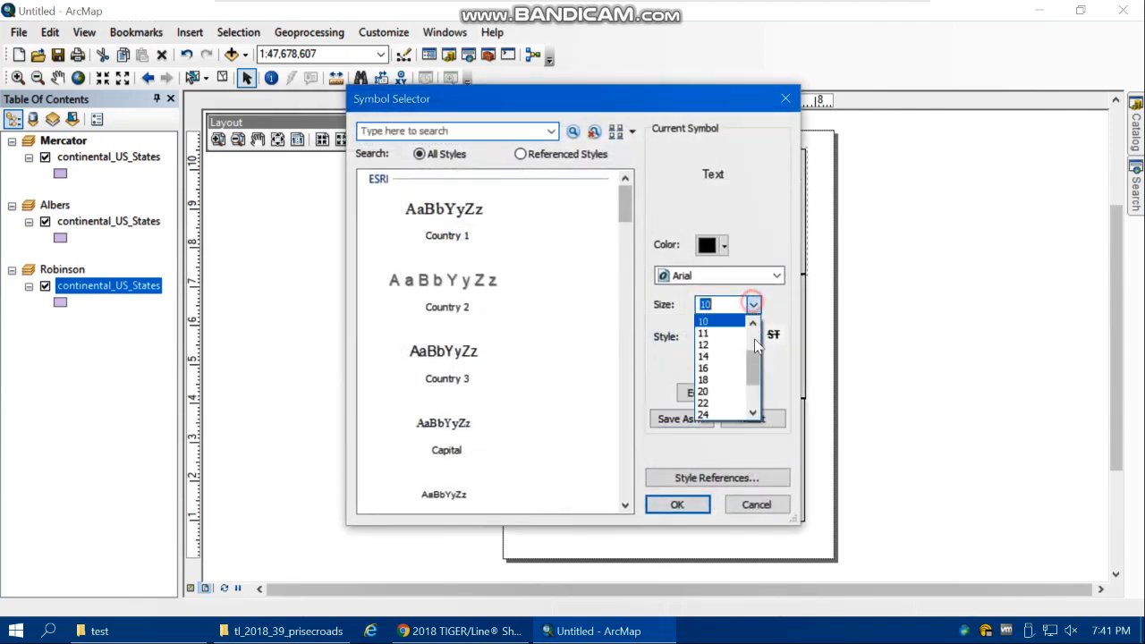
left_click(715, 367)
left_click(699, 505)
left_click(700, 463)
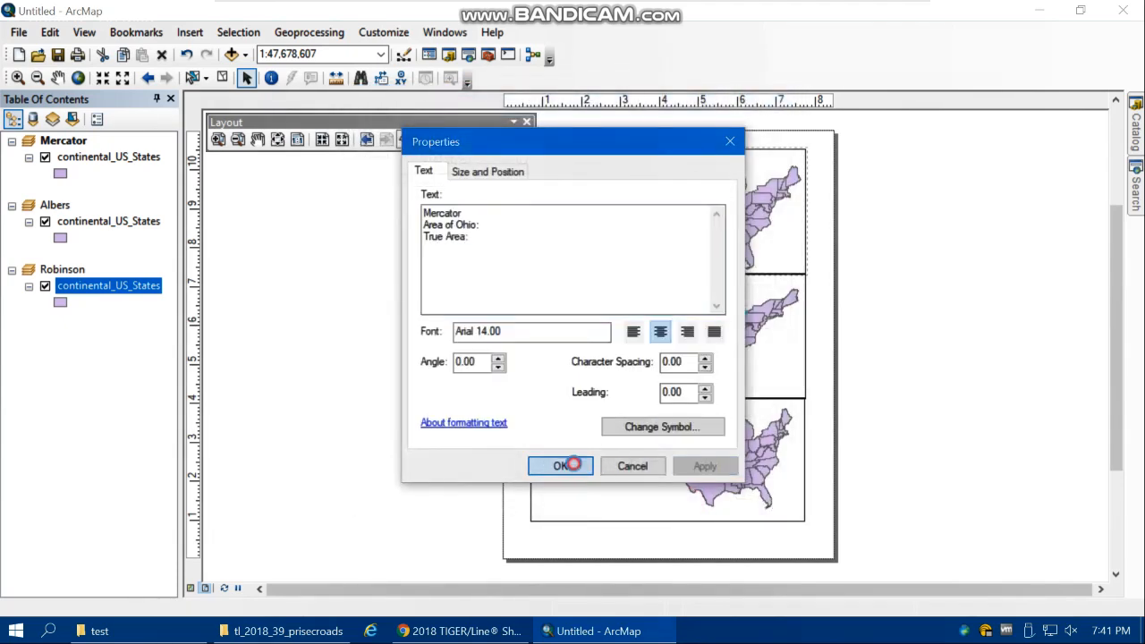
left_click(567, 464)
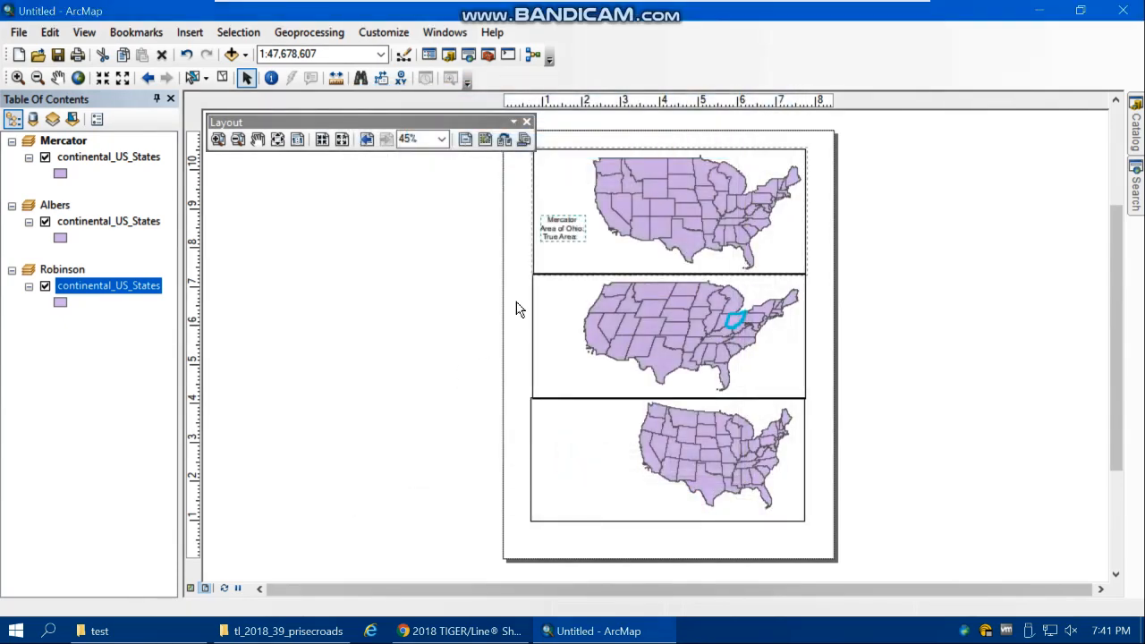
Step: Move the label to the Mercator frame's lower-left corner and place a copy in the Robinson frame's lower-left corner
left_click(417, 266)
left_click(571, 253)
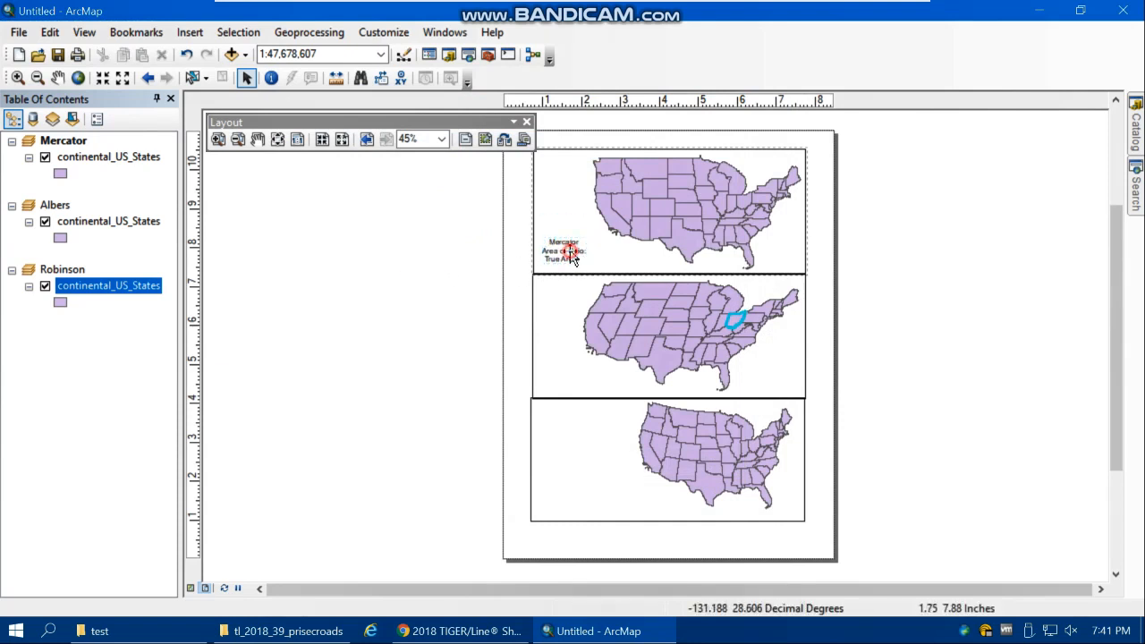
left_click(421, 370)
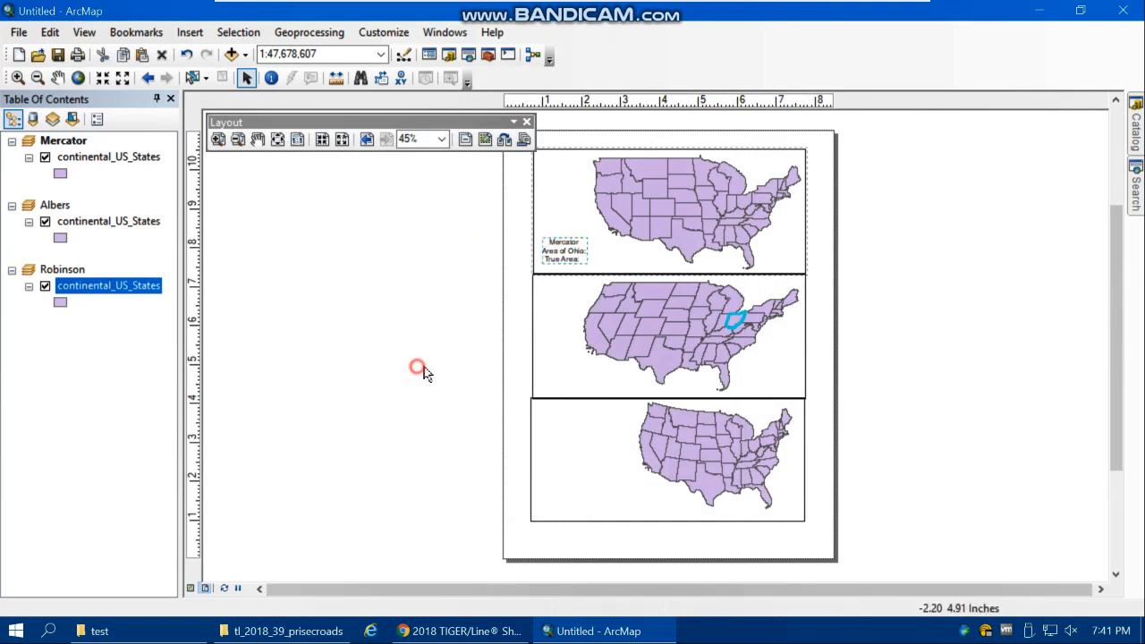
left_click_drag(579, 261, 567, 379)
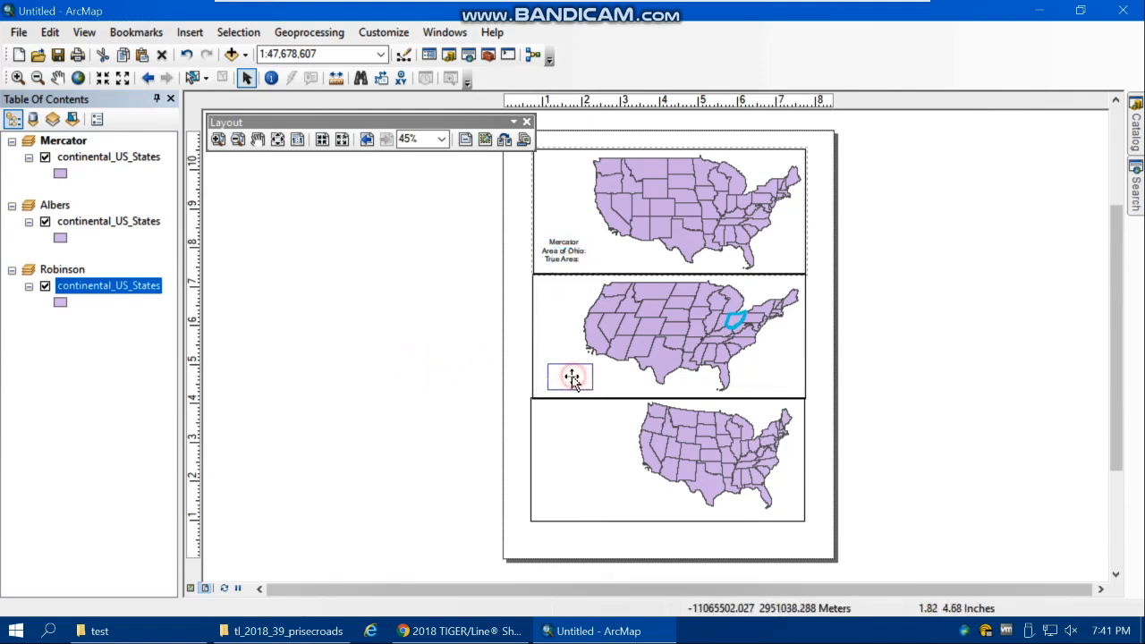
Step: Replace the first line of the label copy in the middle frame with "Robinson"
double_click(573, 379)
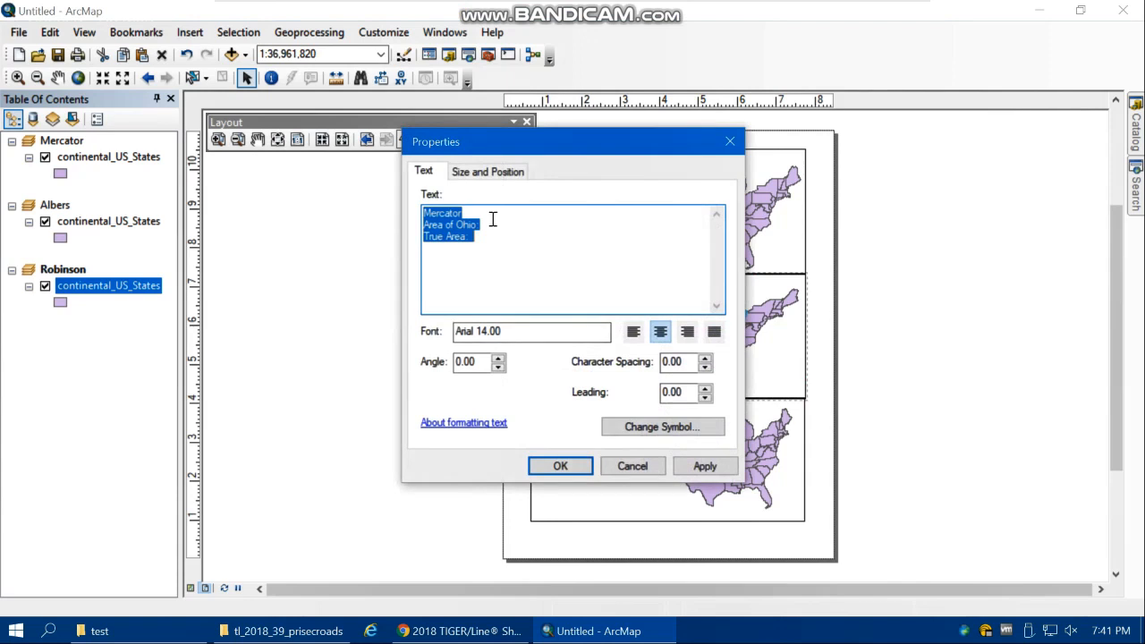
left_click_drag(471, 209, 398, 203)
type("Robinson")
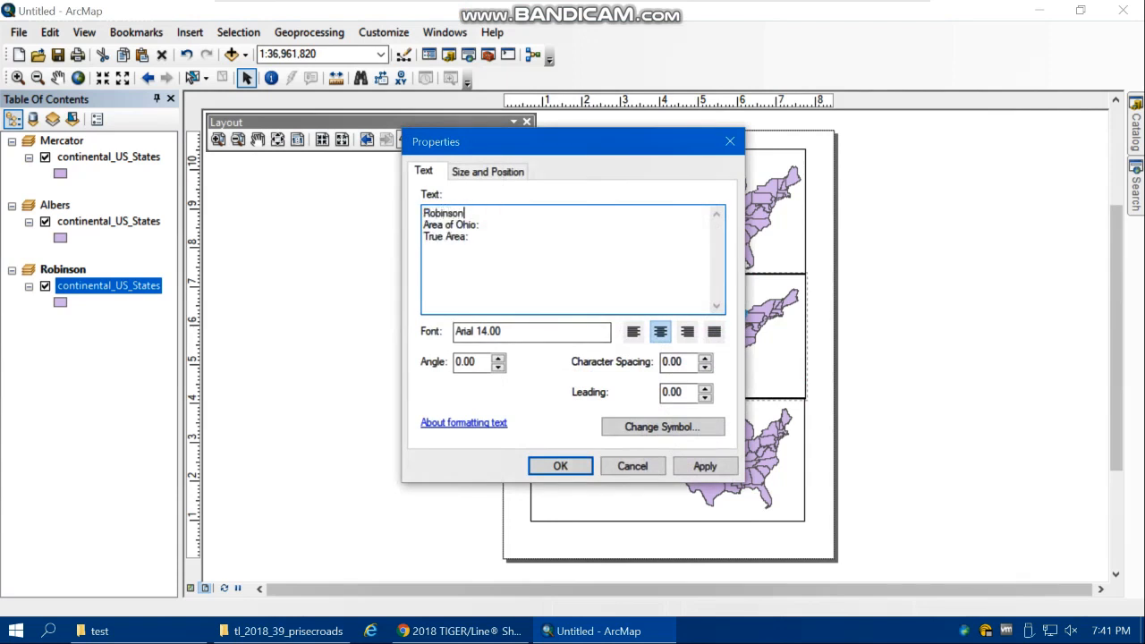
left_click(703, 466)
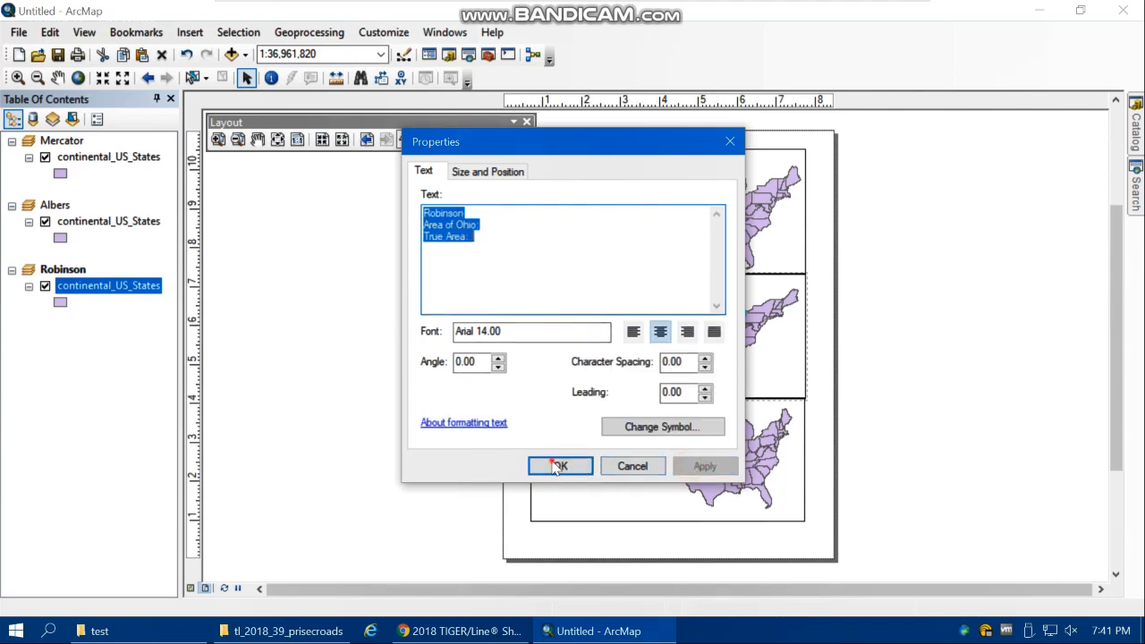
left_click(558, 466)
left_click(436, 434)
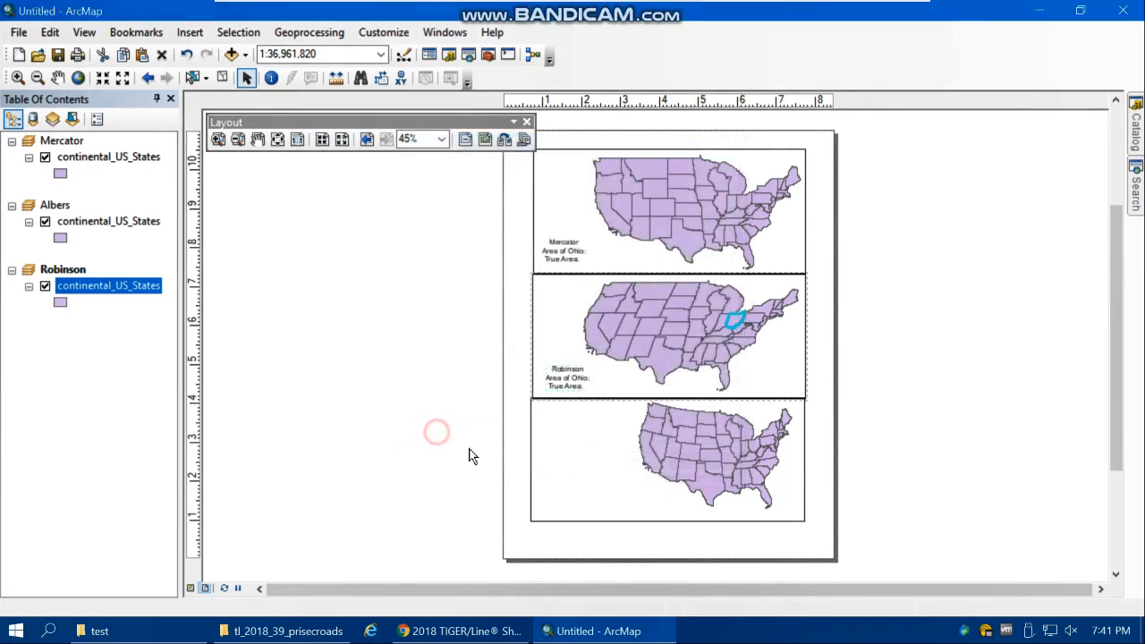
Step: Place another copy of the Mercator label in the lower-left corner of the Albers data frame
left_click(549, 388)
left_click(566, 259)
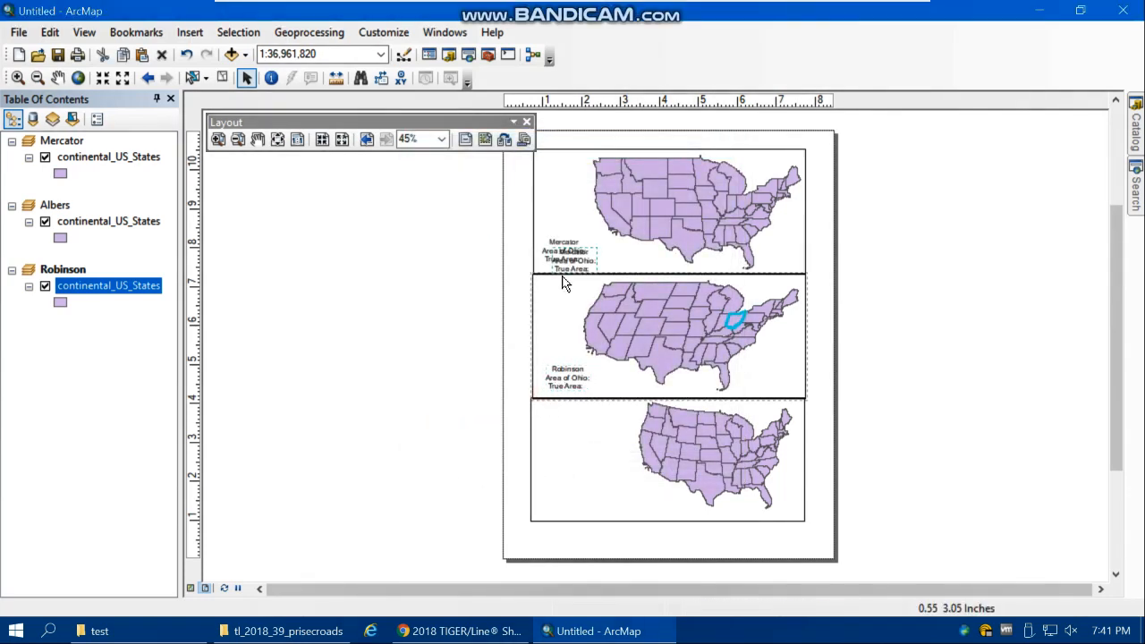
left_click_drag(563, 427, 562, 503)
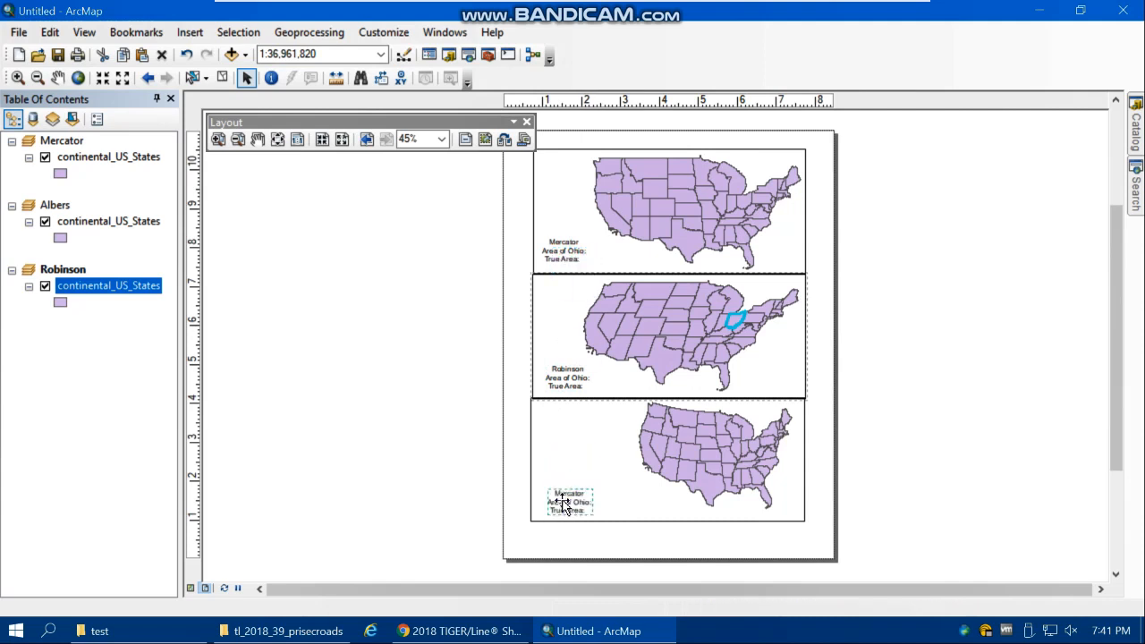
left_click(595, 455)
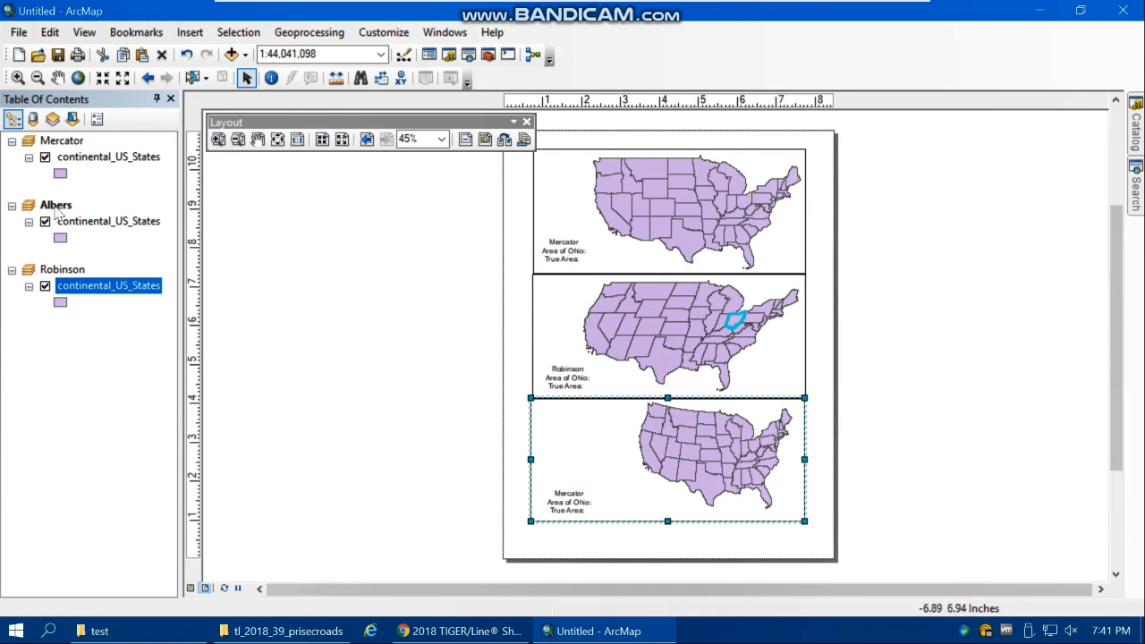
Step: Replace the first line of the label copy in the Albers frame with "Albers equal area conic"
double_click(563, 505)
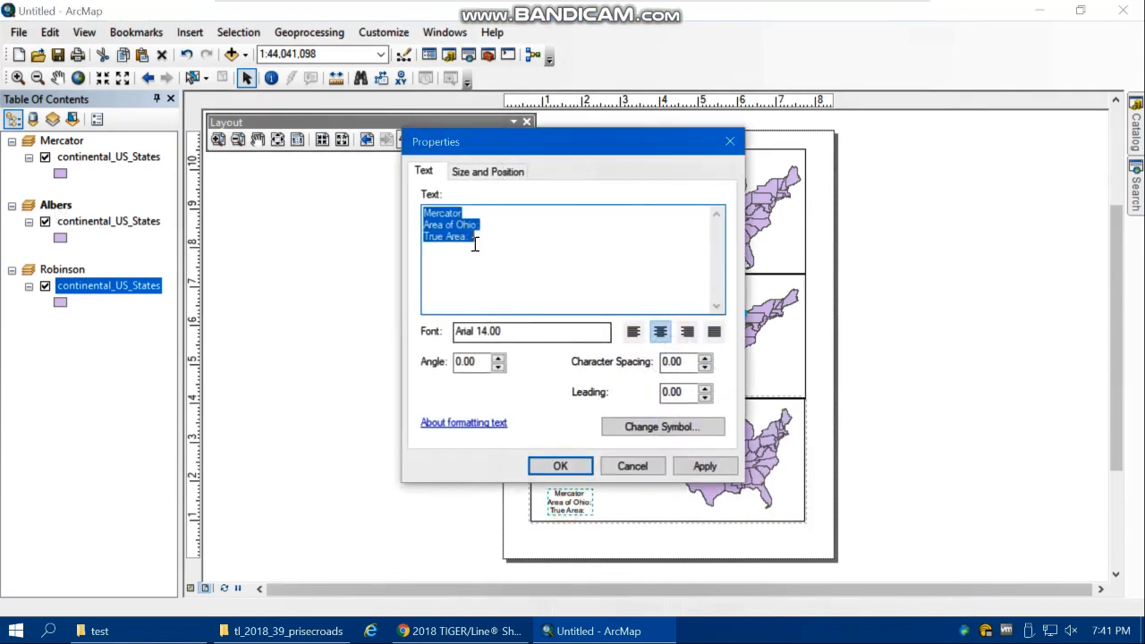
left_click(466, 214)
left_click_drag(467, 213, 394, 209)
type("Albers equal area conic")
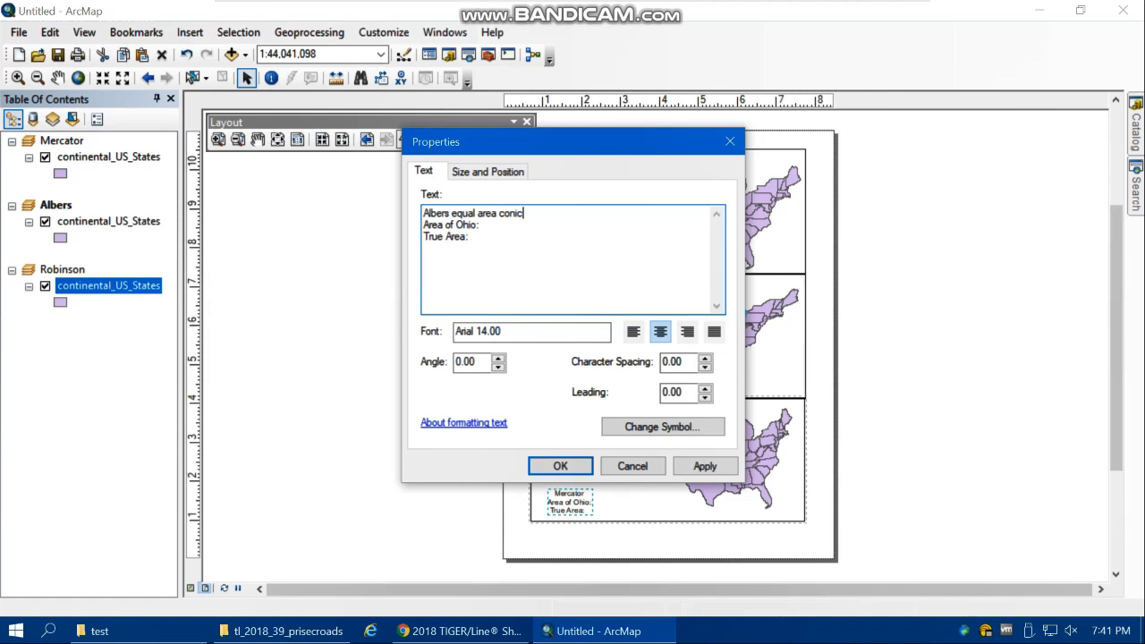
left_click(703, 466)
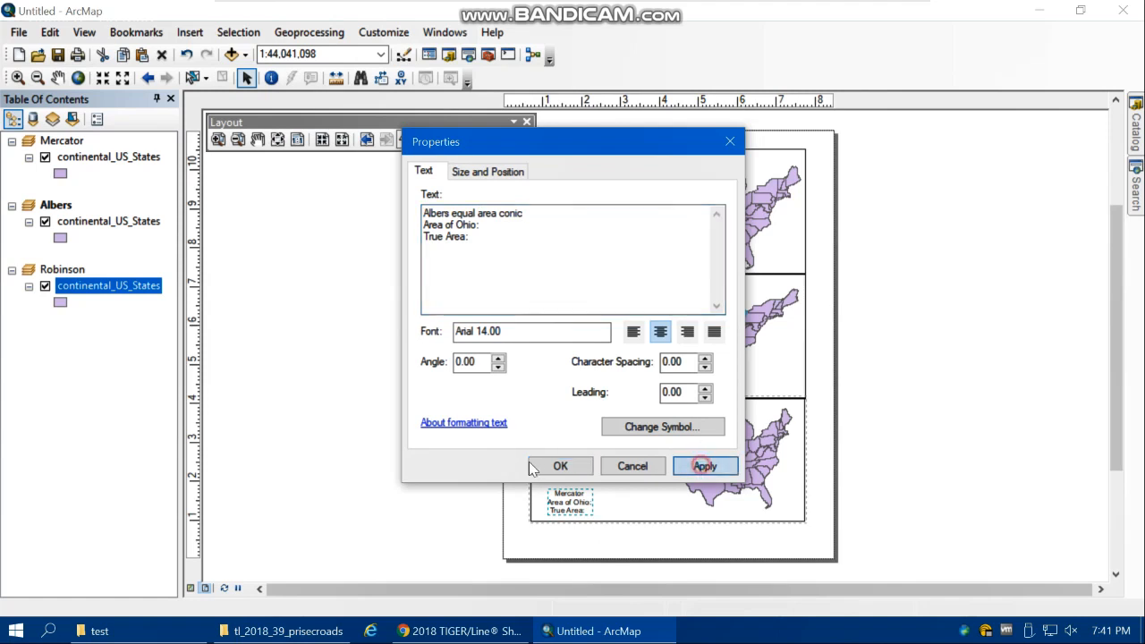
left_click(558, 466)
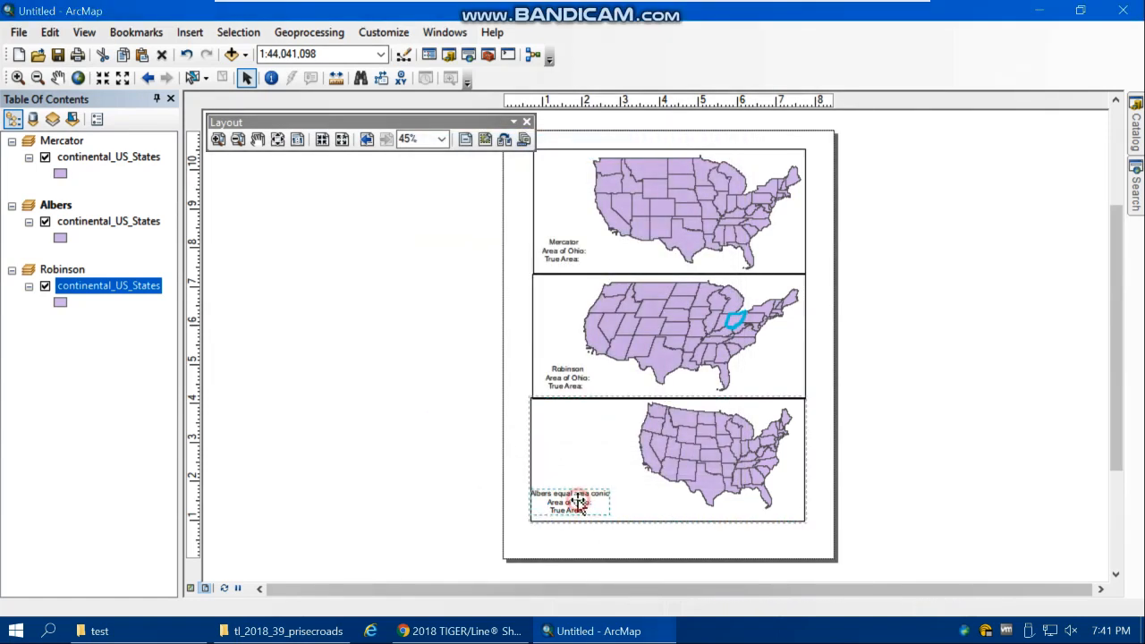
Step: Shift the Albers label fully inside its frame and open the attribute table of the Mercator frame's continental_US_States layer
left_click_drag(580, 504, 580, 497)
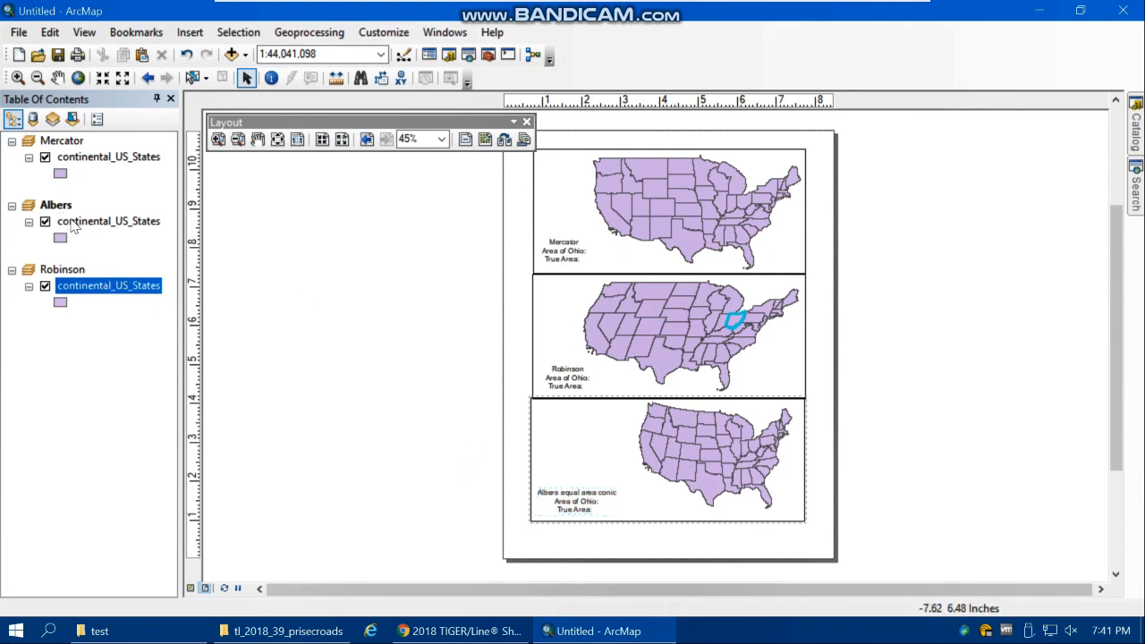
left_click(77, 159)
right_click(77, 160)
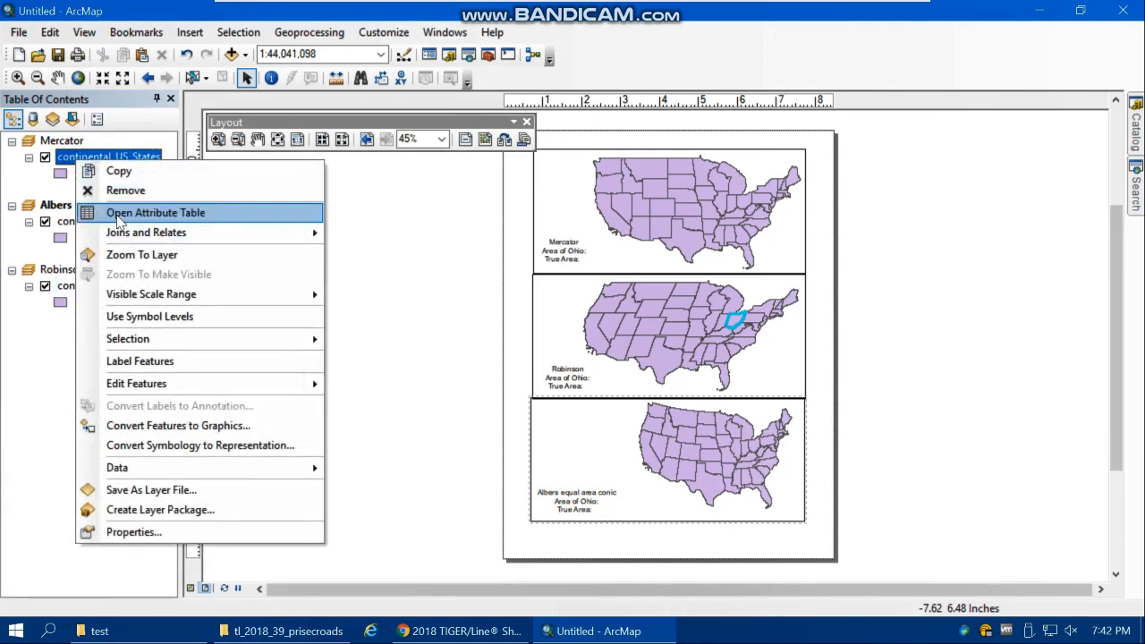
left_click(117, 215)
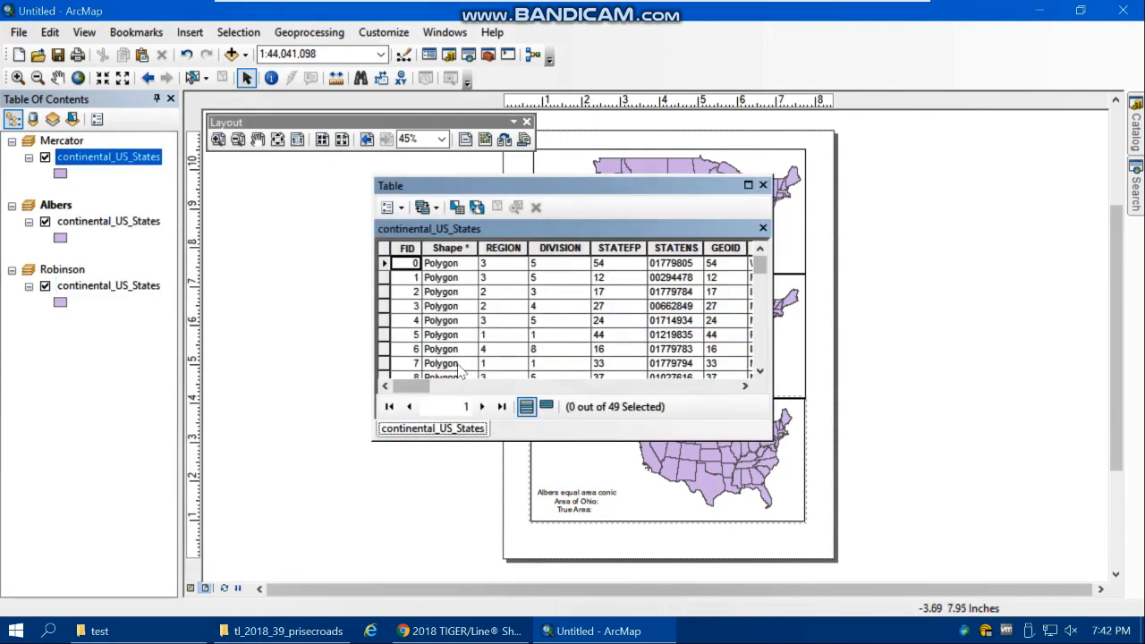
Step: Sort the continental_US_States table by NAME and select the record for Ohio
left_click_drag(471, 390, 566, 394)
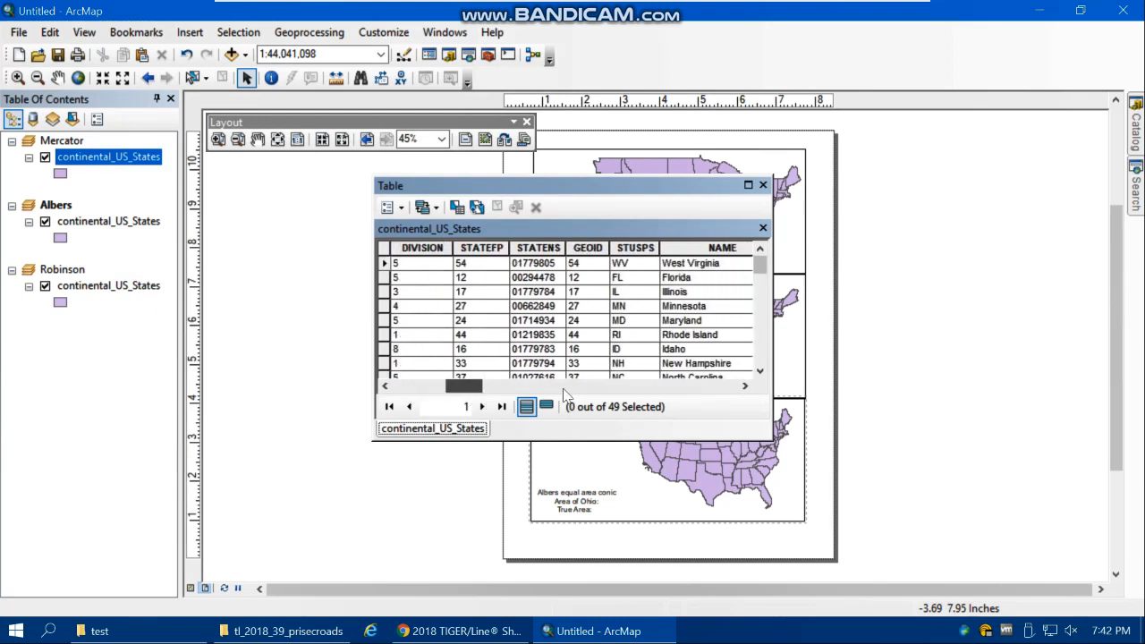
double_click(729, 248)
left_click_drag(759, 263, 766, 337)
left_click(685, 292)
left_click_drag(479, 385, 664, 400)
left_click(384, 292)
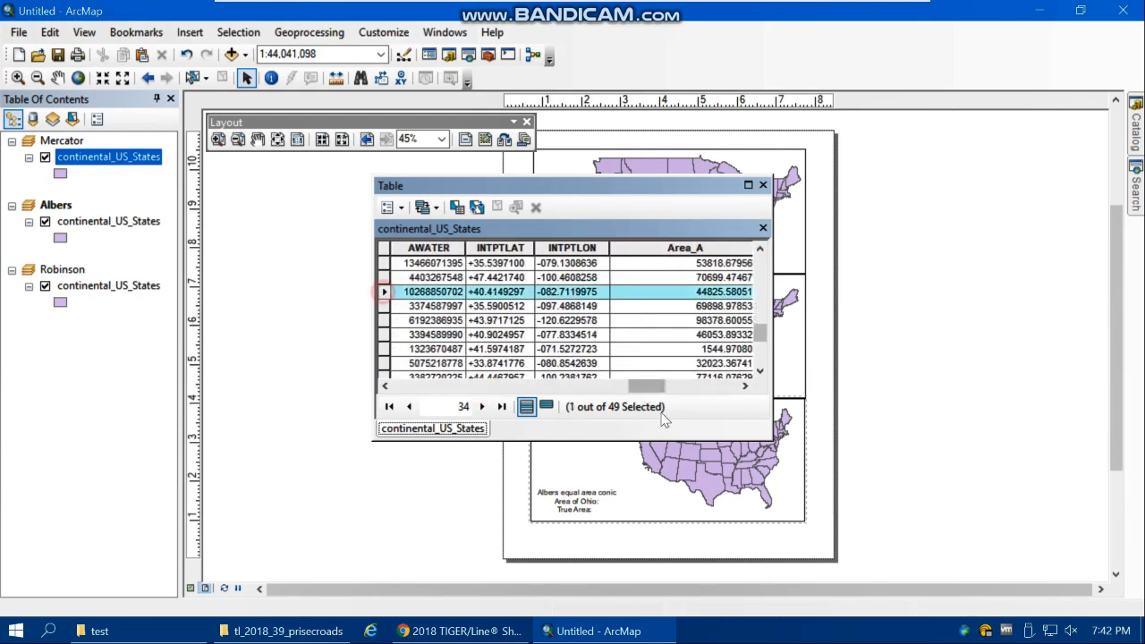
Step: Copy Ohio's Area_A value from the table and move the table window clear of the layout page
left_click_drag(646, 387, 684, 400)
left_click_drag(593, 188, 380, 182)
right_click(293, 288)
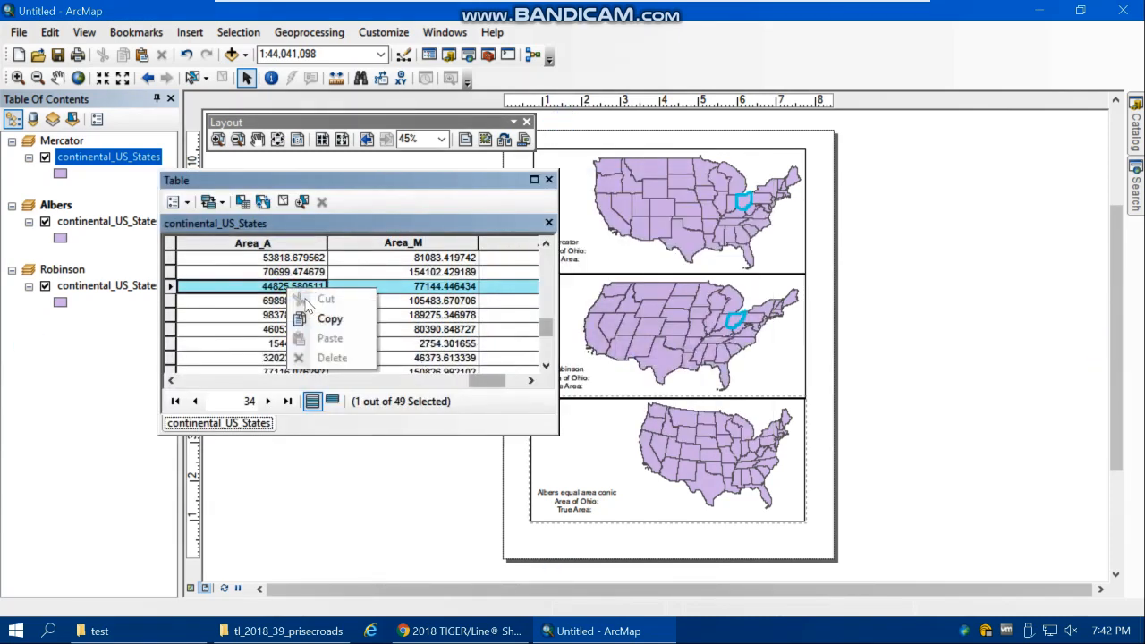
left_click(321, 317)
left_click_drag(465, 185, 374, 178)
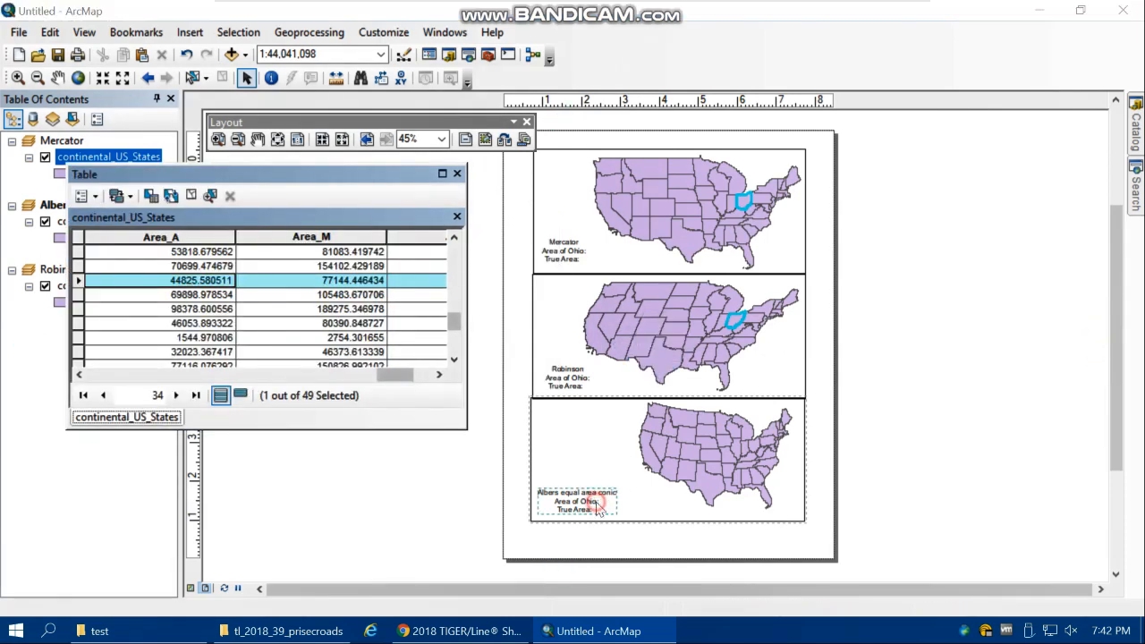
Step: Add "44825.580511 sq.mi" after "Area of Ohio:" in the Albers label and move the label back inside its frame
double_click(581, 501)
left_click(481, 229)
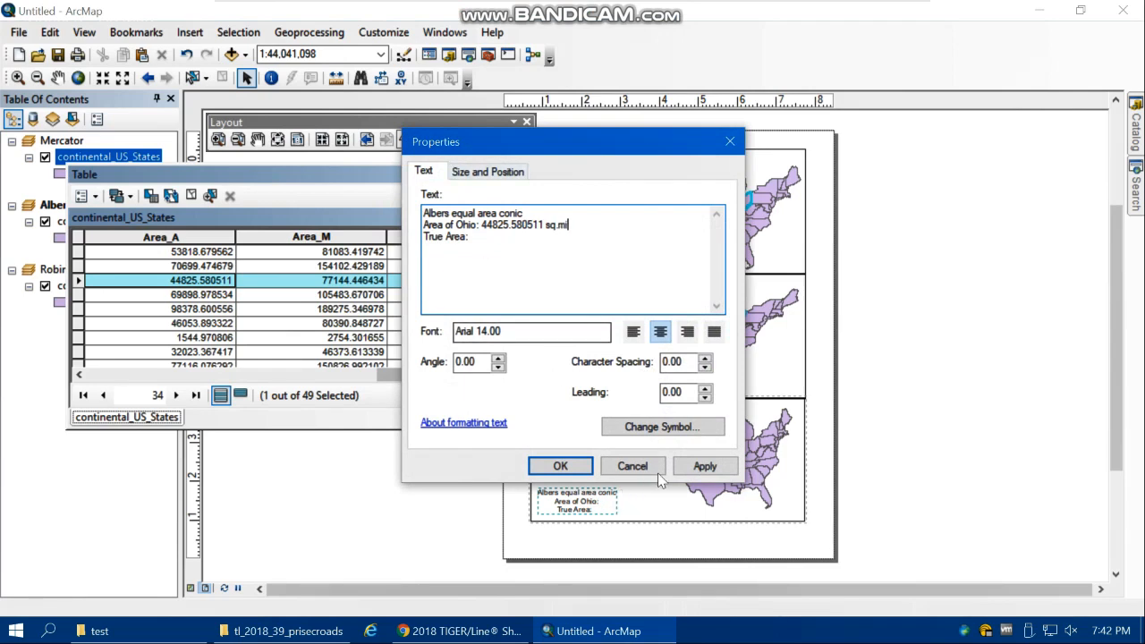
left_click(699, 466)
left_click(560, 466)
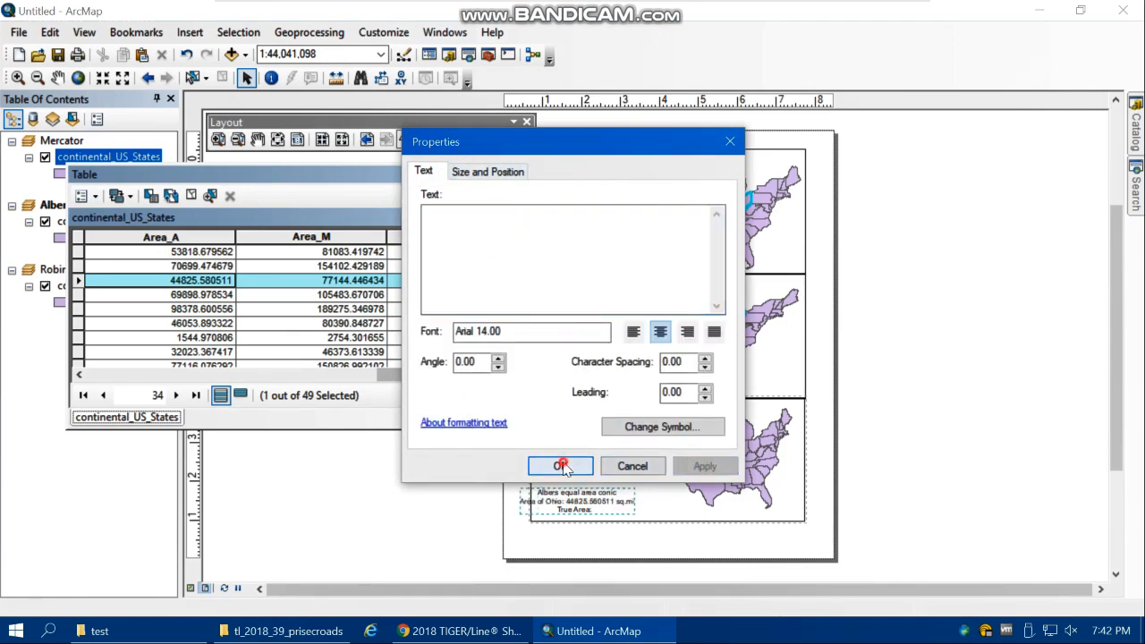
left_click_drag(581, 503, 604, 506)
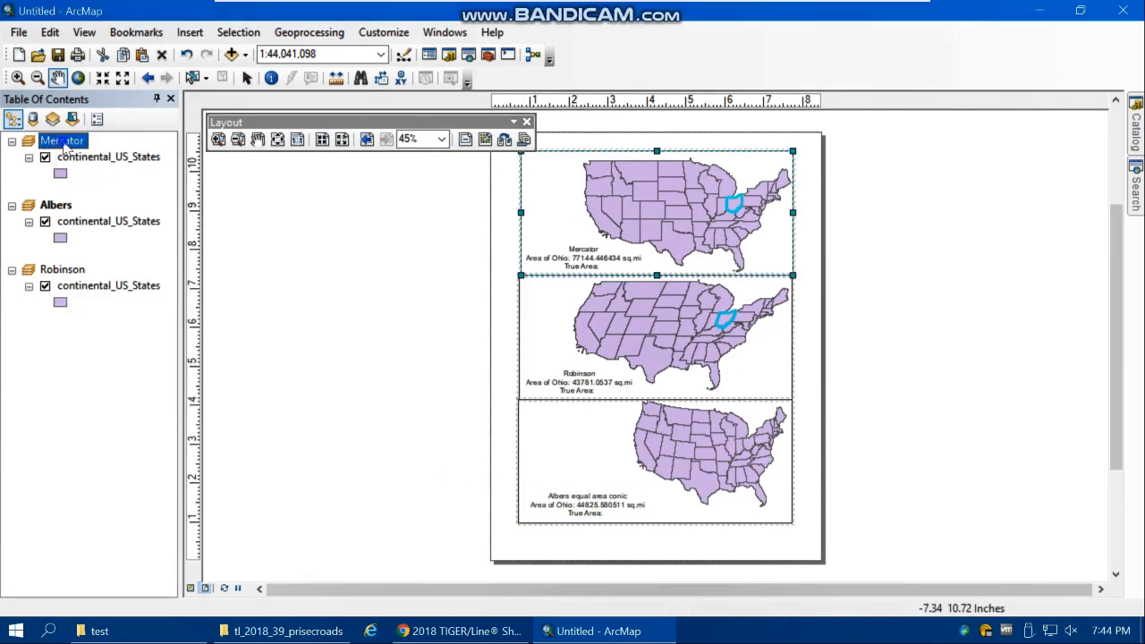
Step: Activate the Mercator data frame and clear its selected features
right_click(61, 140)
left_click(134, 507)
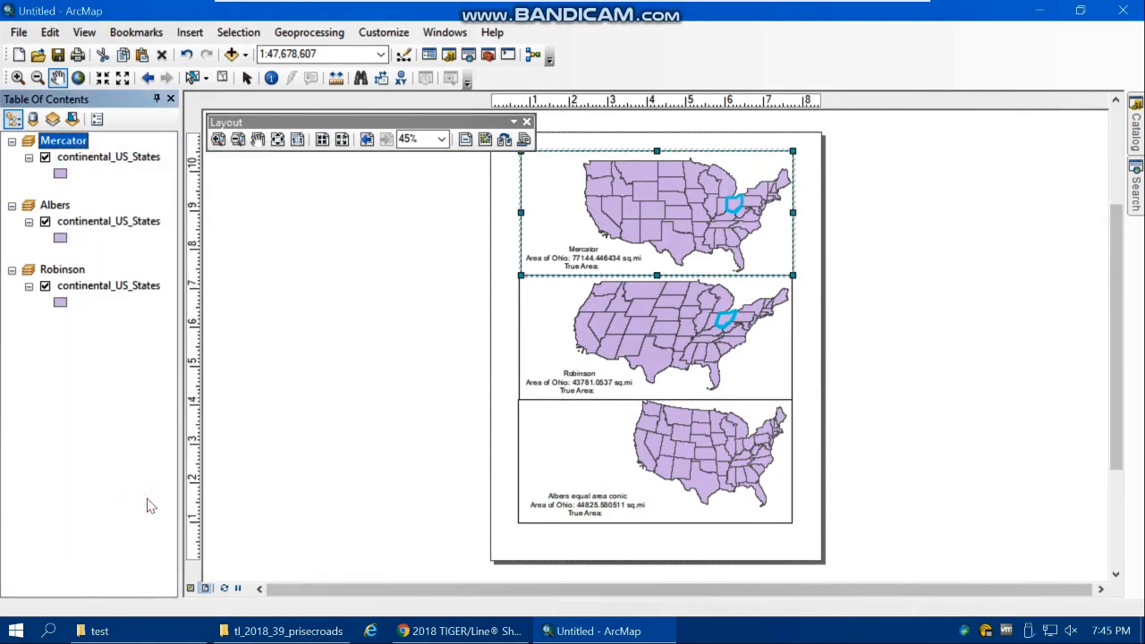
left_click(223, 78)
Step: Clear the selected features in the Robinson data frame and shift the Albers map slightly down and left within its frame
left_click(59, 211)
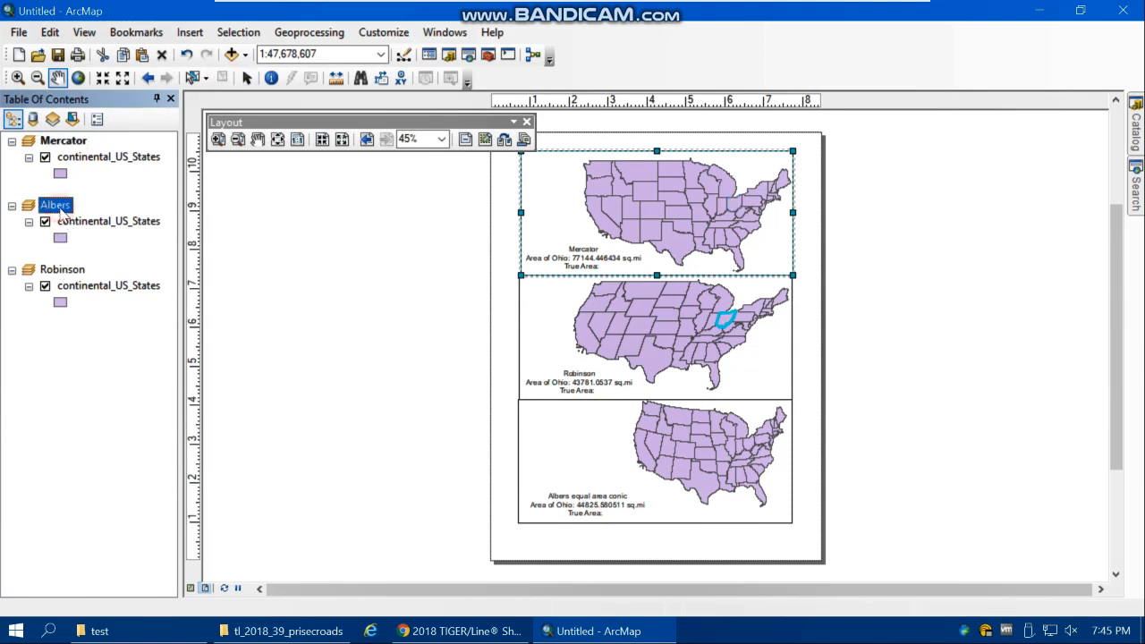
left_click(69, 272)
right_click(69, 272)
left_click(132, 577)
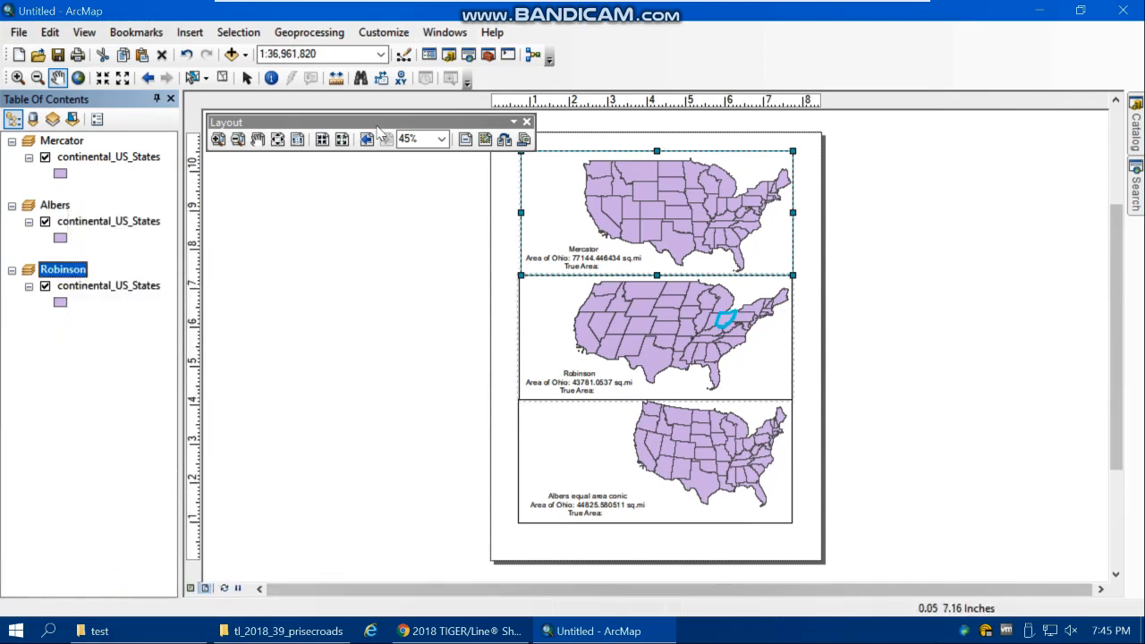
left_click(221, 78)
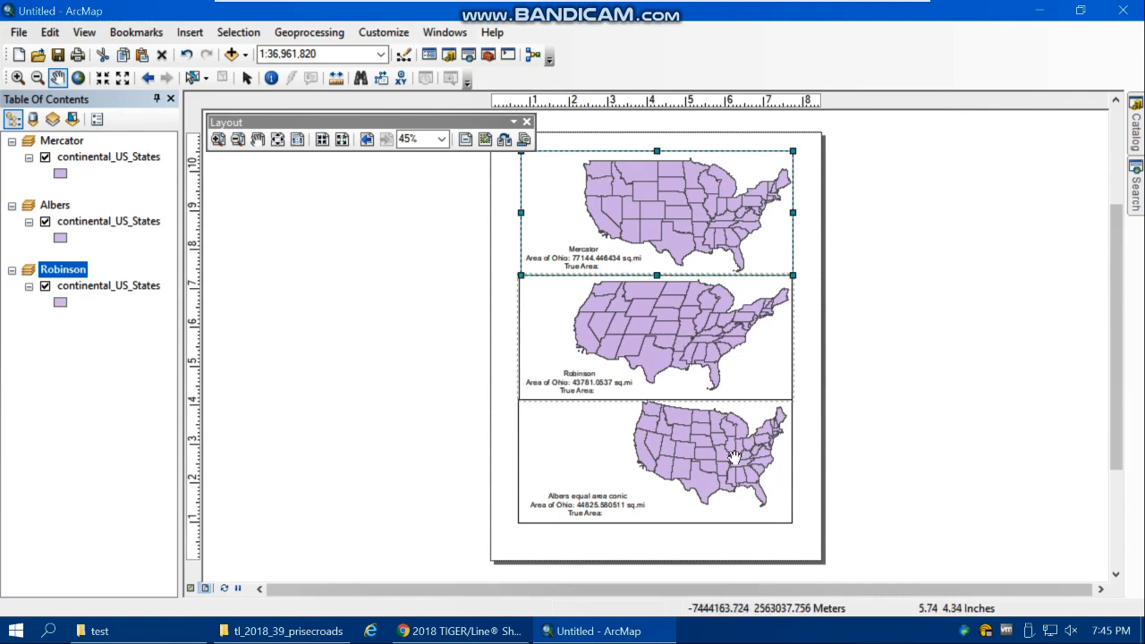
left_click_drag(727, 457, 721, 466)
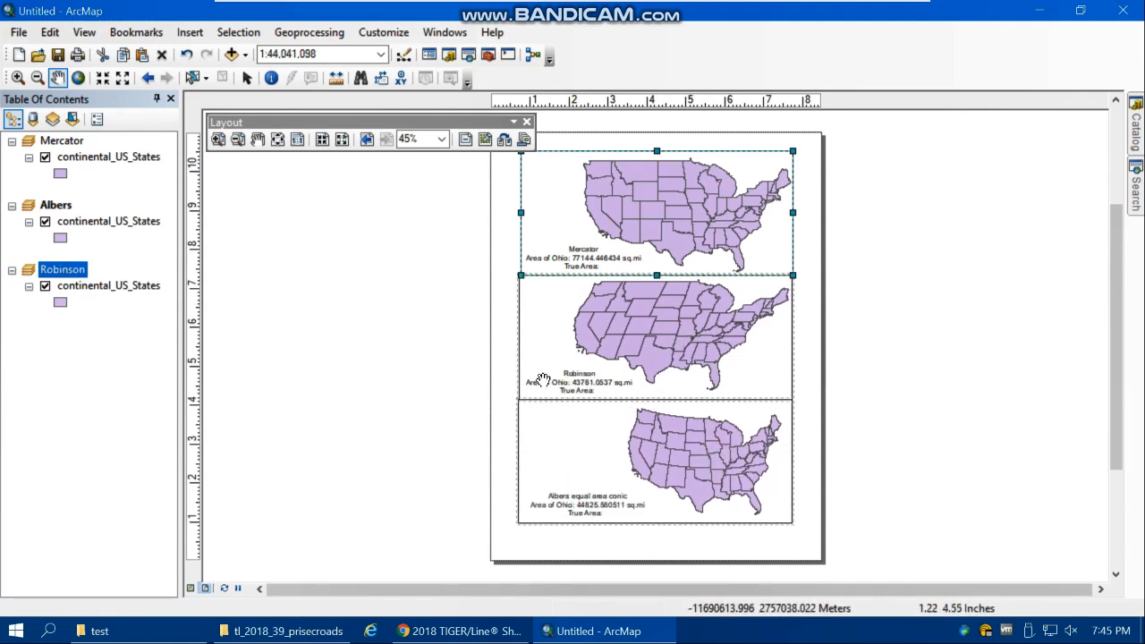
Step: Switch to Chrome and open a new browser tab
left_click(442, 632)
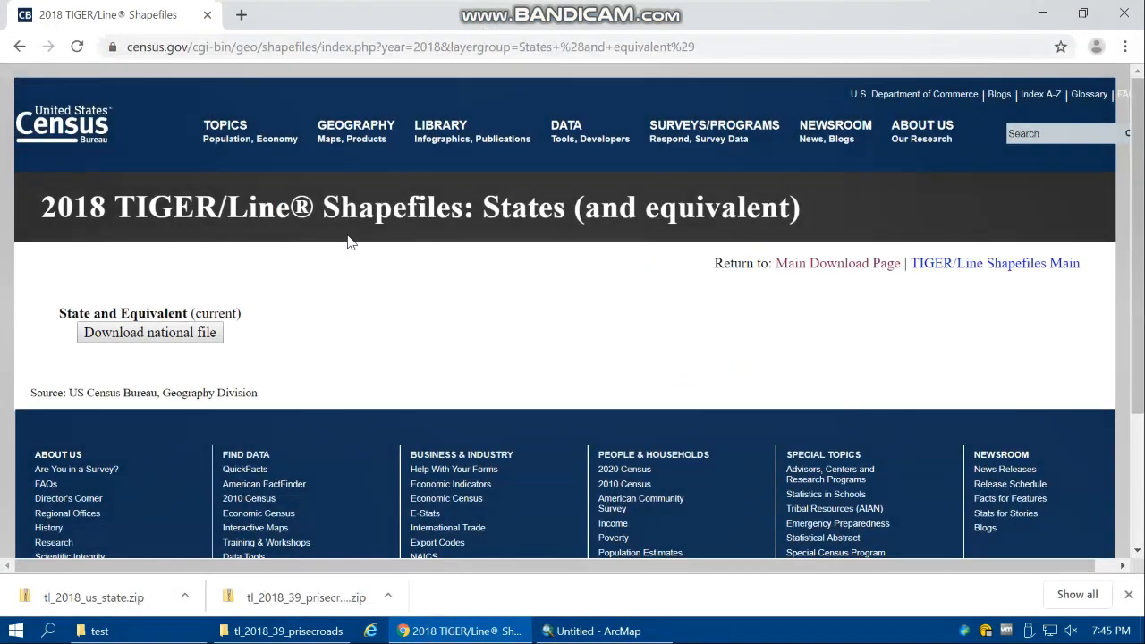
left_click(242, 15)
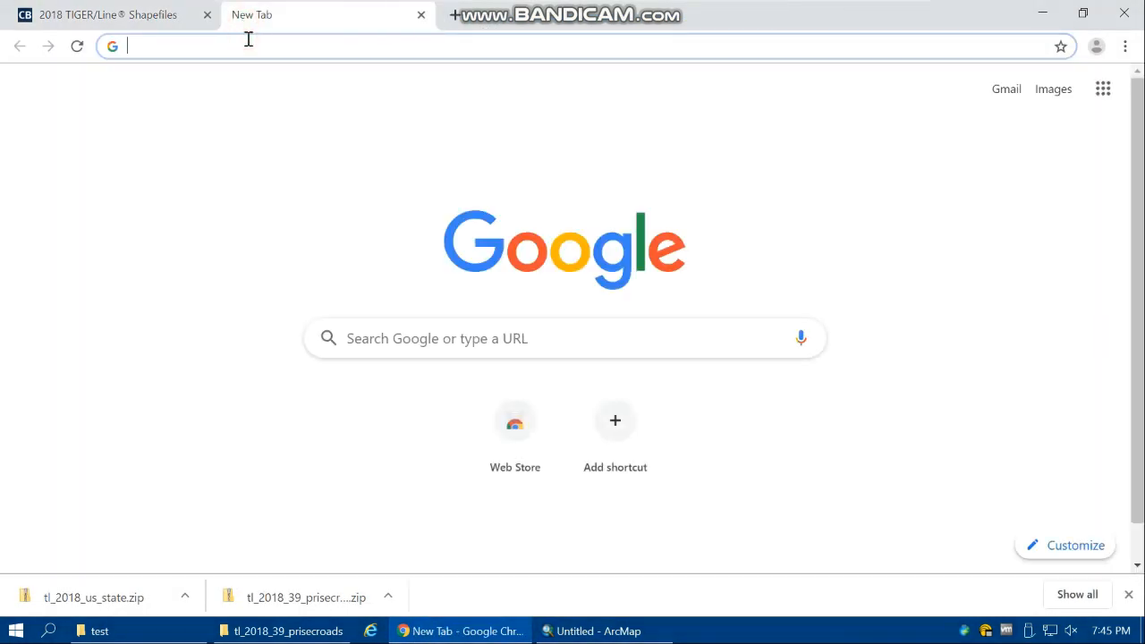
type("area")
key("BackSpace")
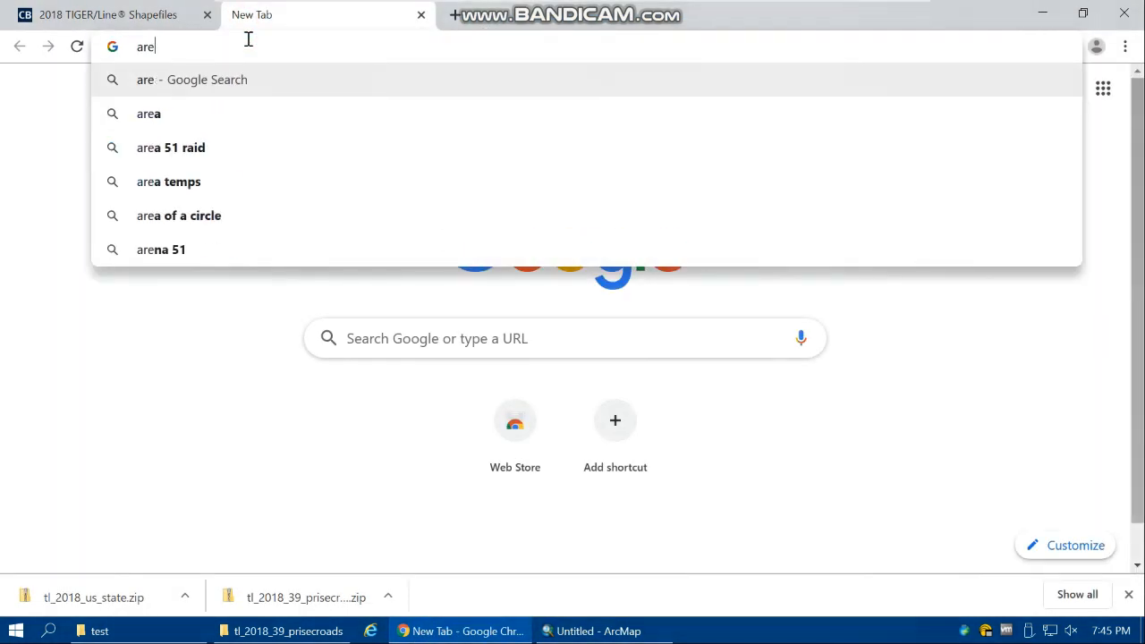
key("BackSpace")
key("BackSpace")
key("BackSpace")
Step: Go to Google and search for "us states area"
type("go")
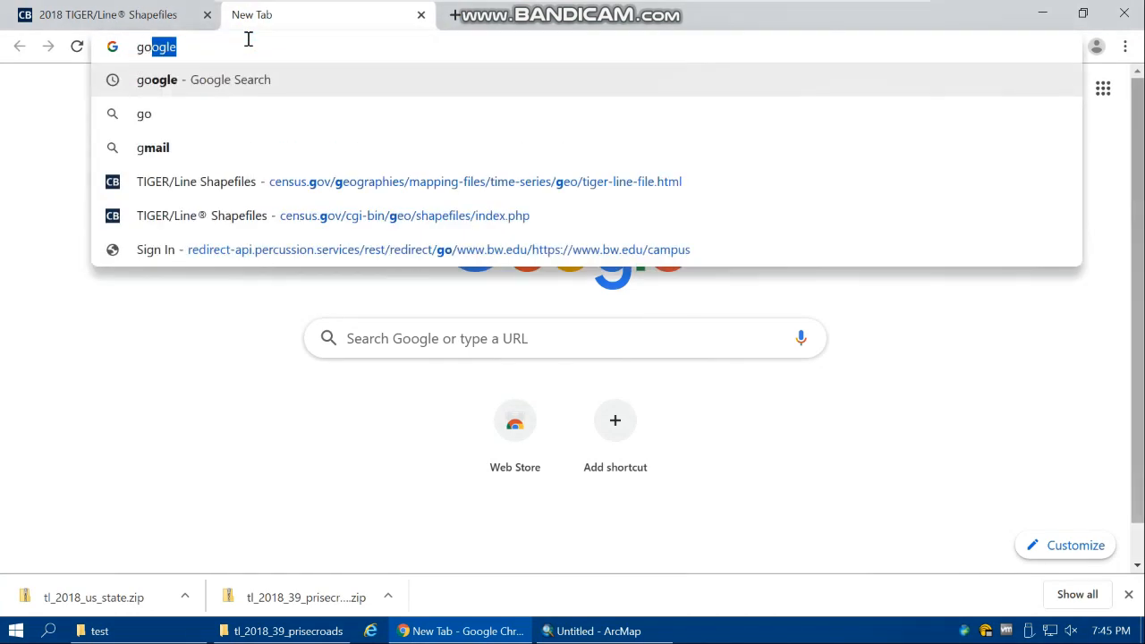
type("o")
key("Return")
double_click(280, 109)
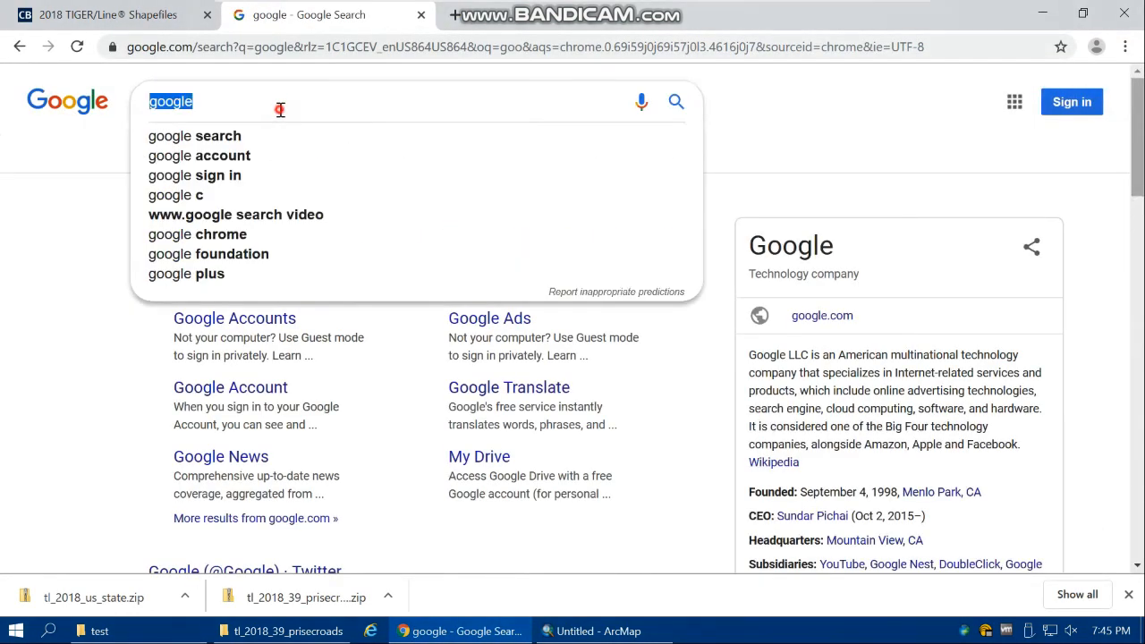
type("us state")
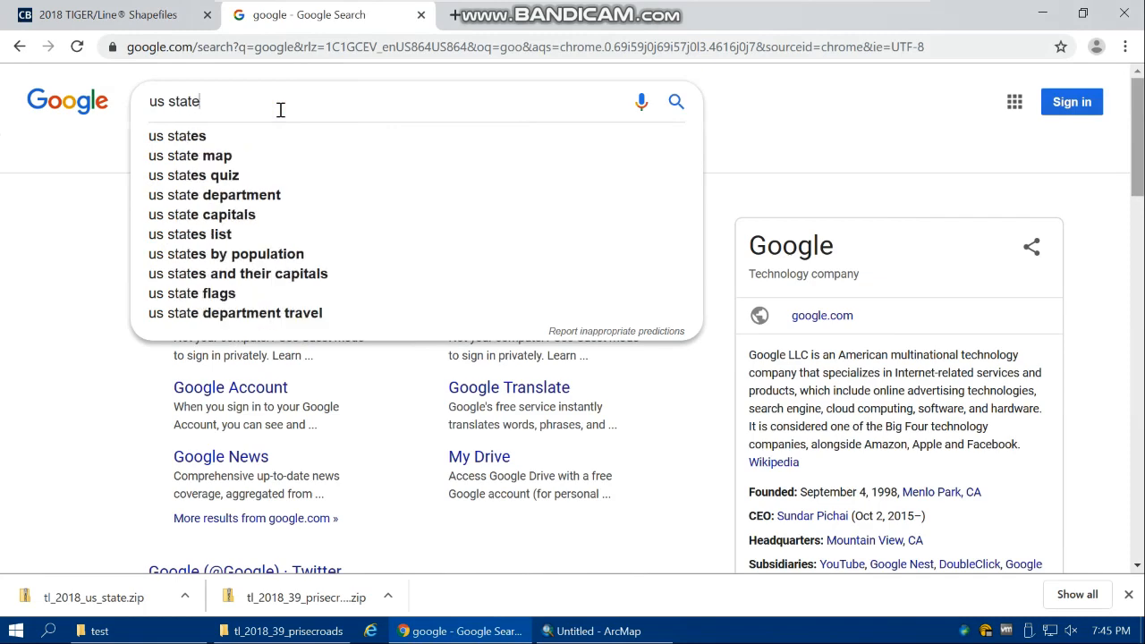
type("s area")
key("Return")
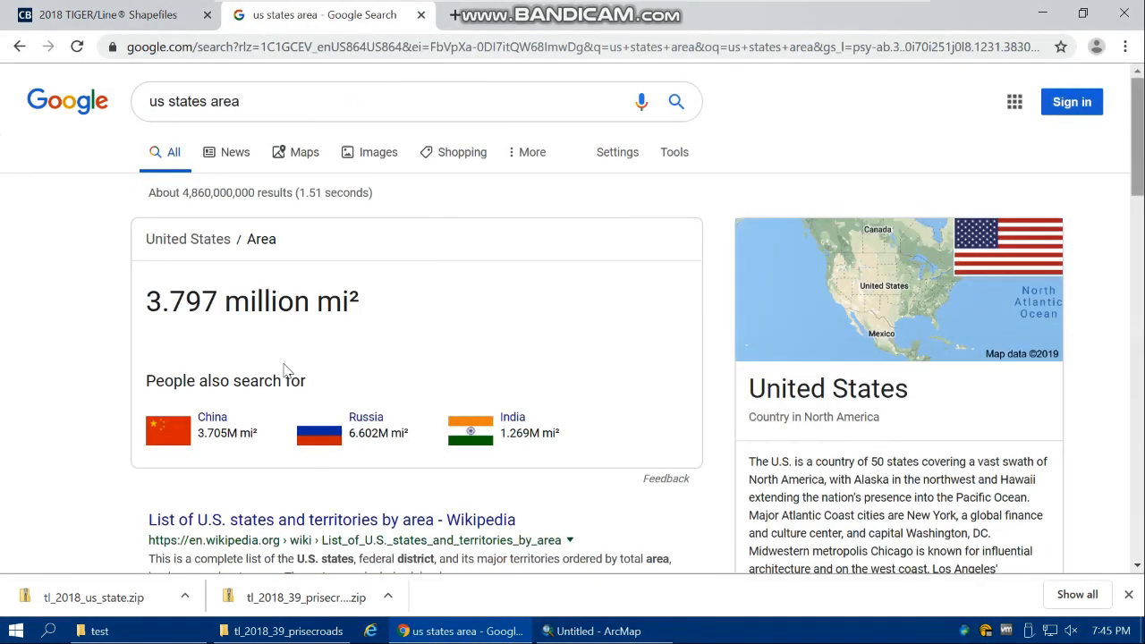
Step: Open Wikipedia's "List of U.S. states and territories by area" and find Ohio in the area table
scroll(304, 402, "down", 2)
left_click(296, 343)
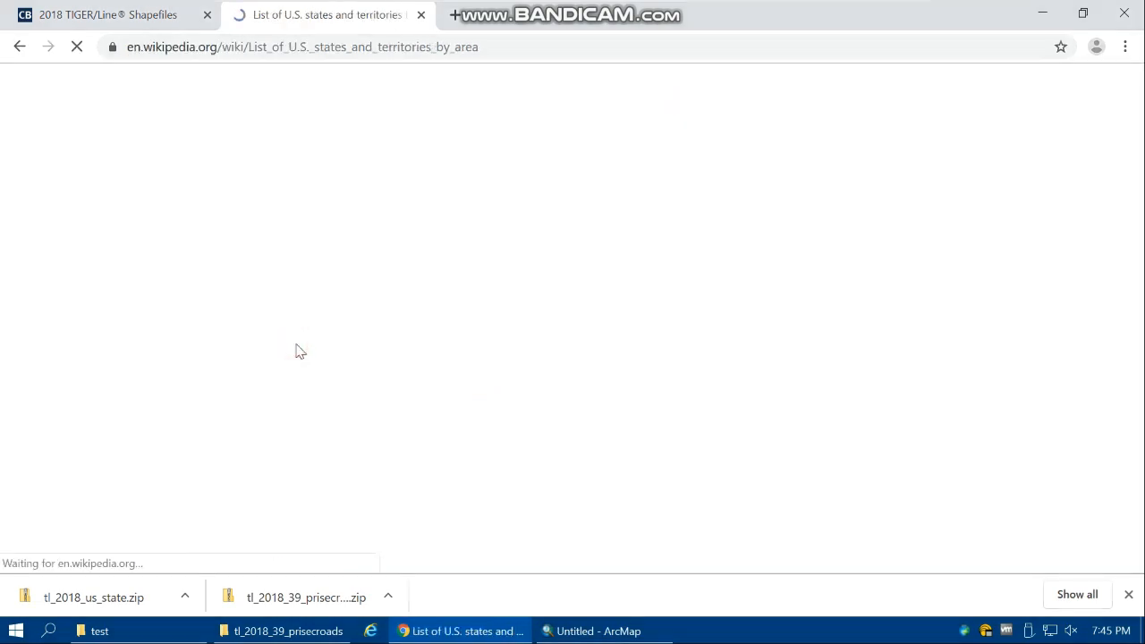
scroll(438, 348, "down", 4)
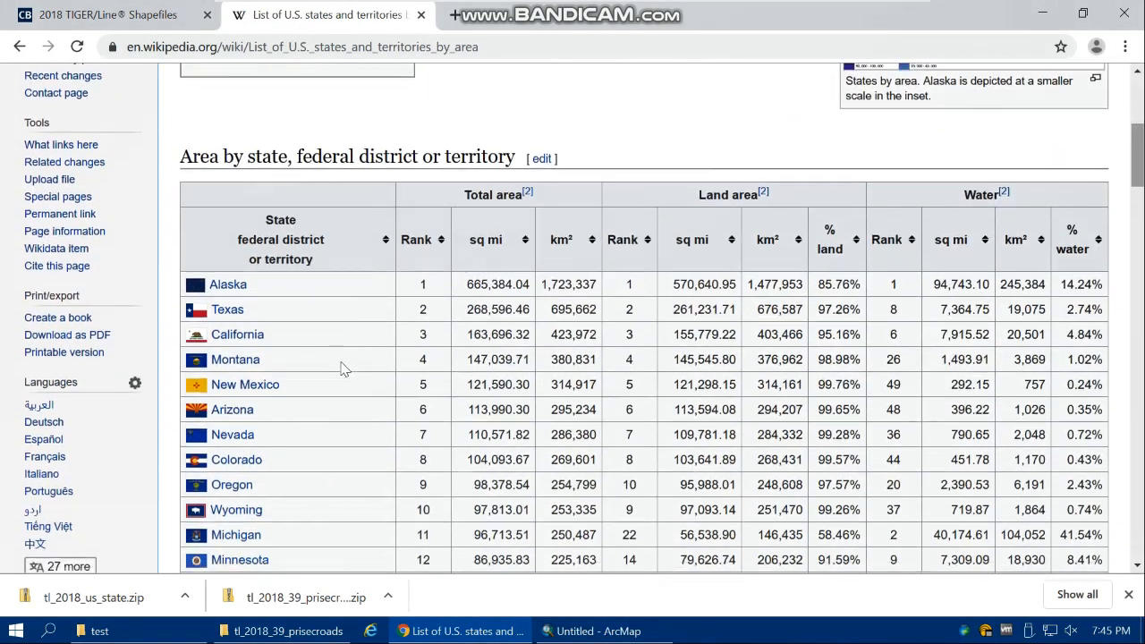
scroll(278, 439, "down", 2)
scroll(314, 439, "down", 2)
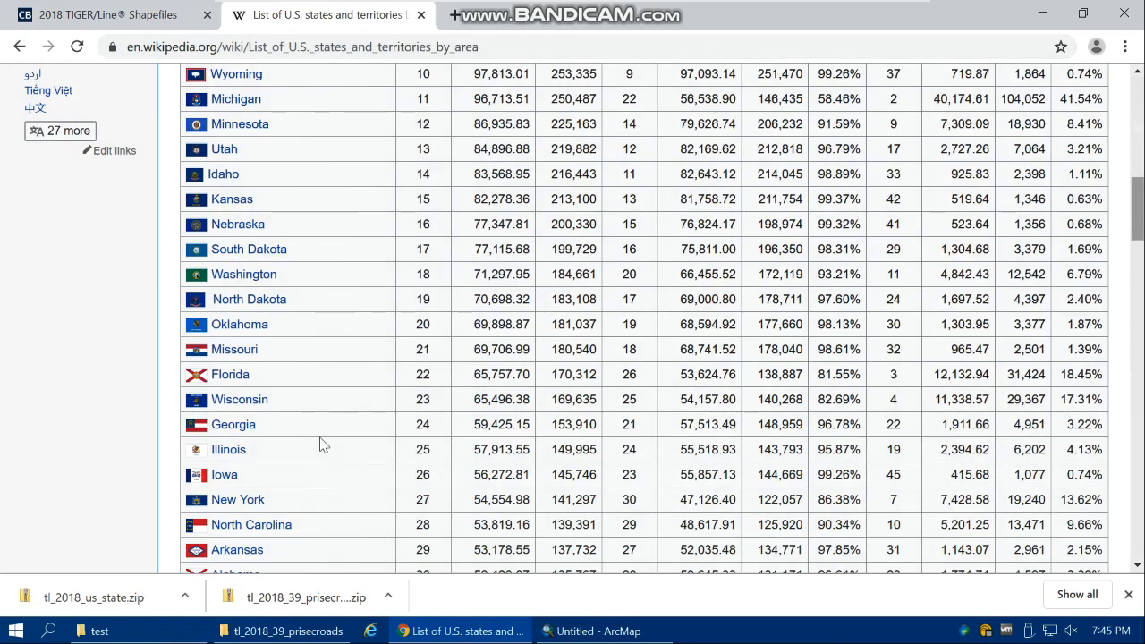
scroll(323, 447, "down", 1)
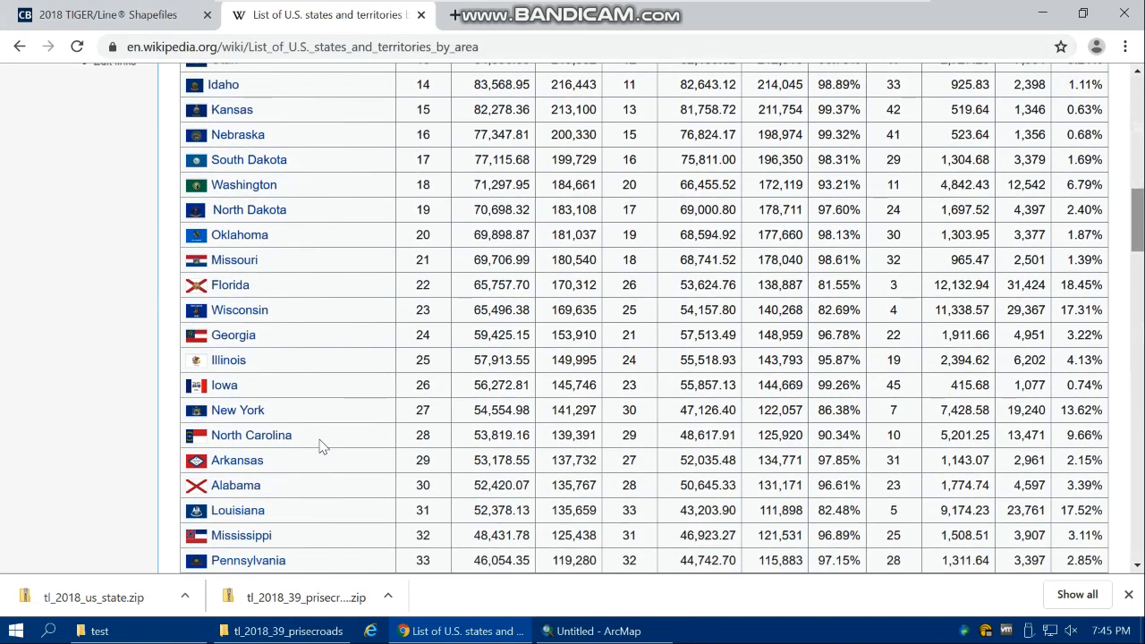
scroll(318, 463, "down", 1)
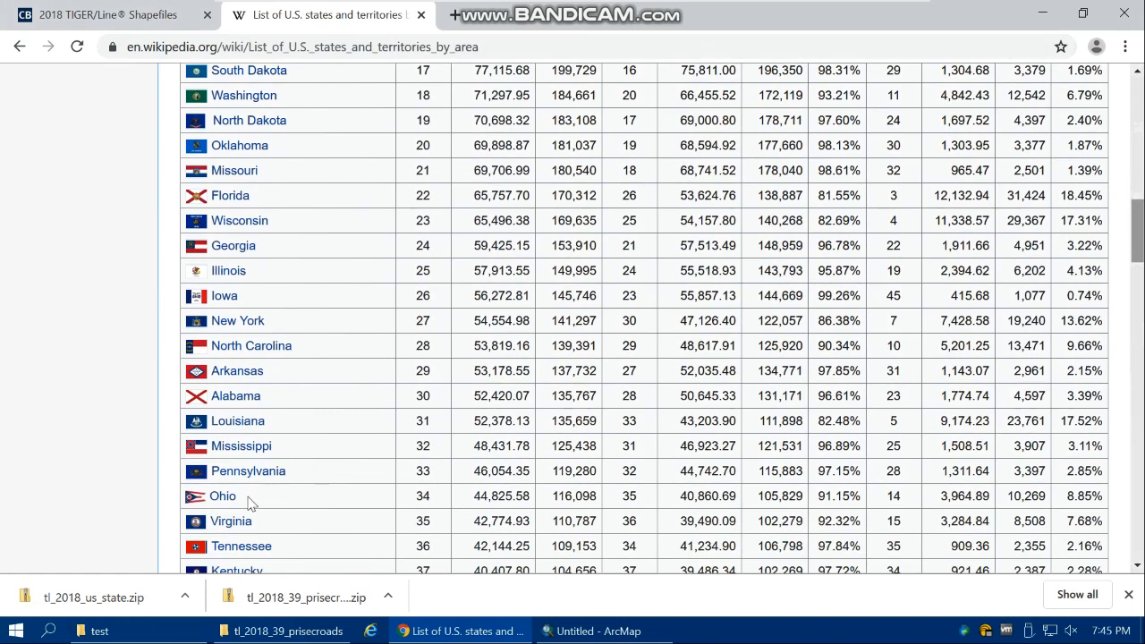
Step: Copy Ohio's total area in square miles, 44,825.58, from the Wikipedia table
mouse_move(220, 502)
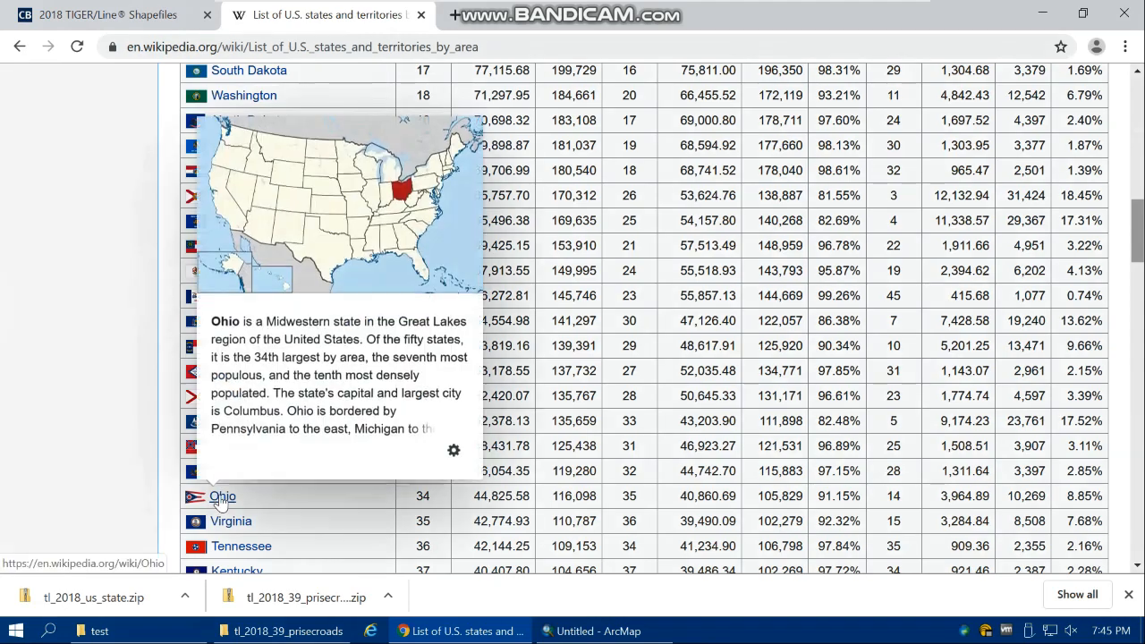
double_click(501, 495)
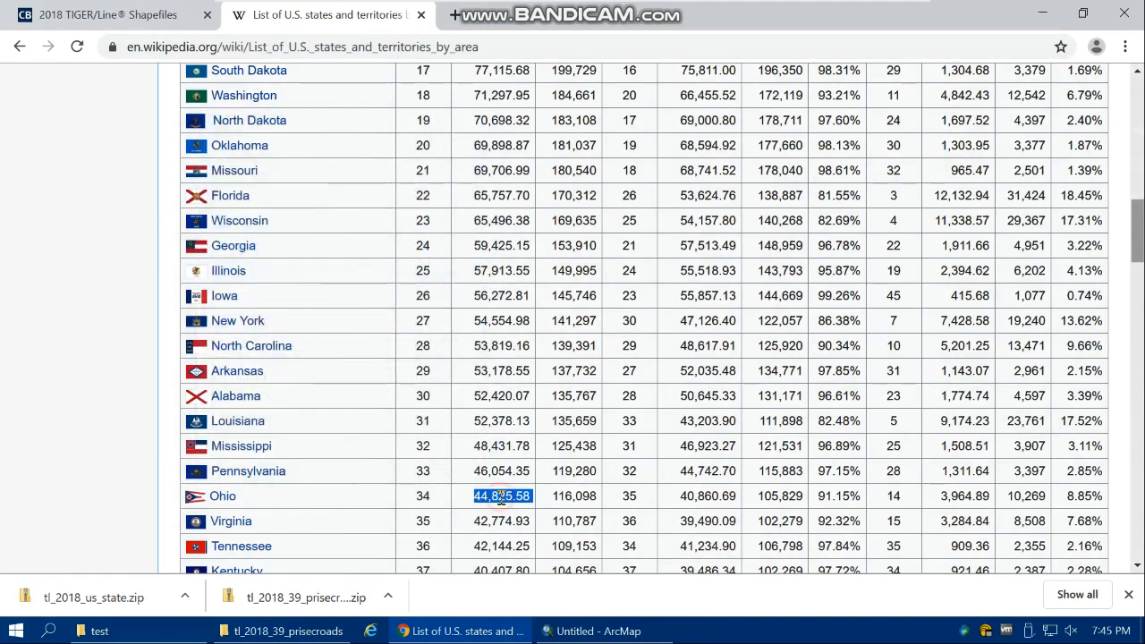
scroll(501, 494, "up", 5)
scroll(502, 498, "up", 2)
scroll(503, 498, "down", 8)
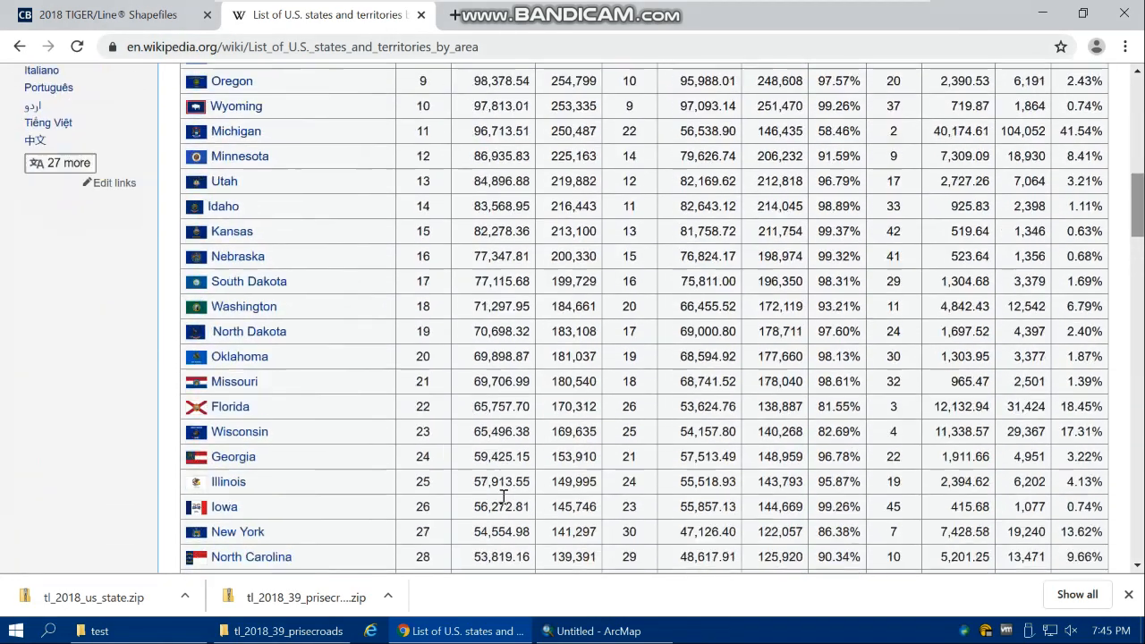
scroll(502, 501, "up", 10)
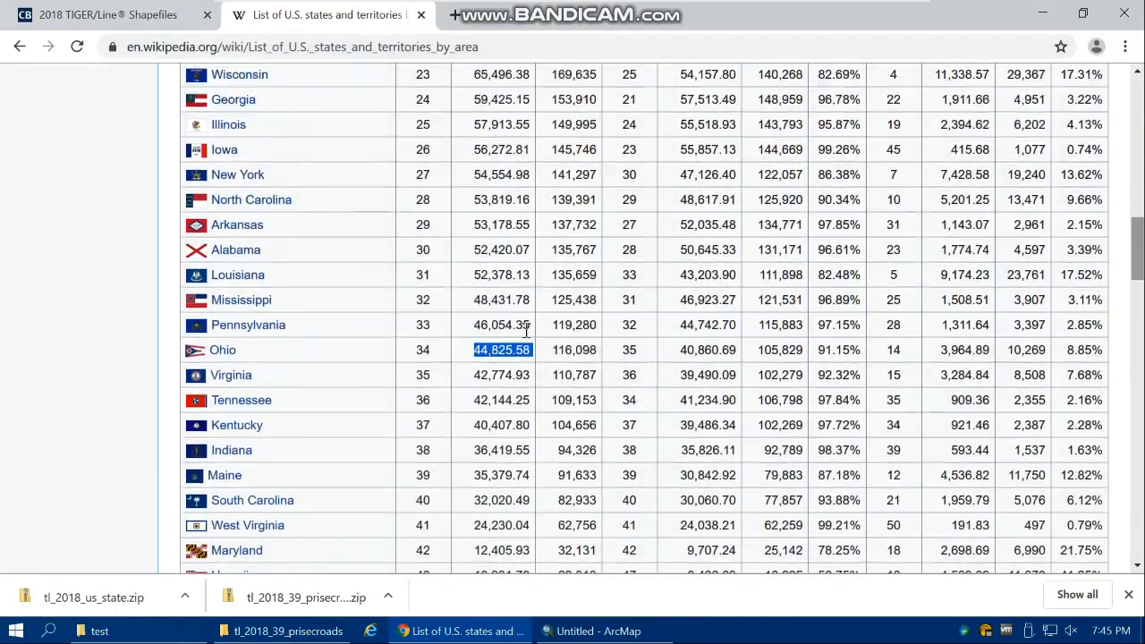
scroll(526, 356, "down", 12)
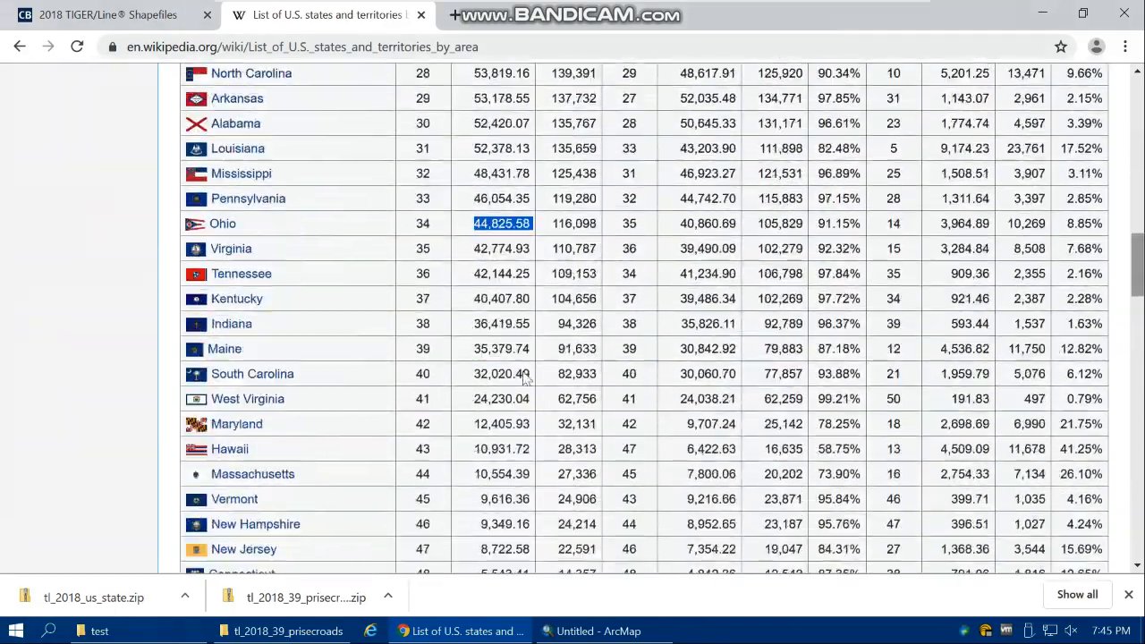
right_click(506, 143)
left_click(527, 158)
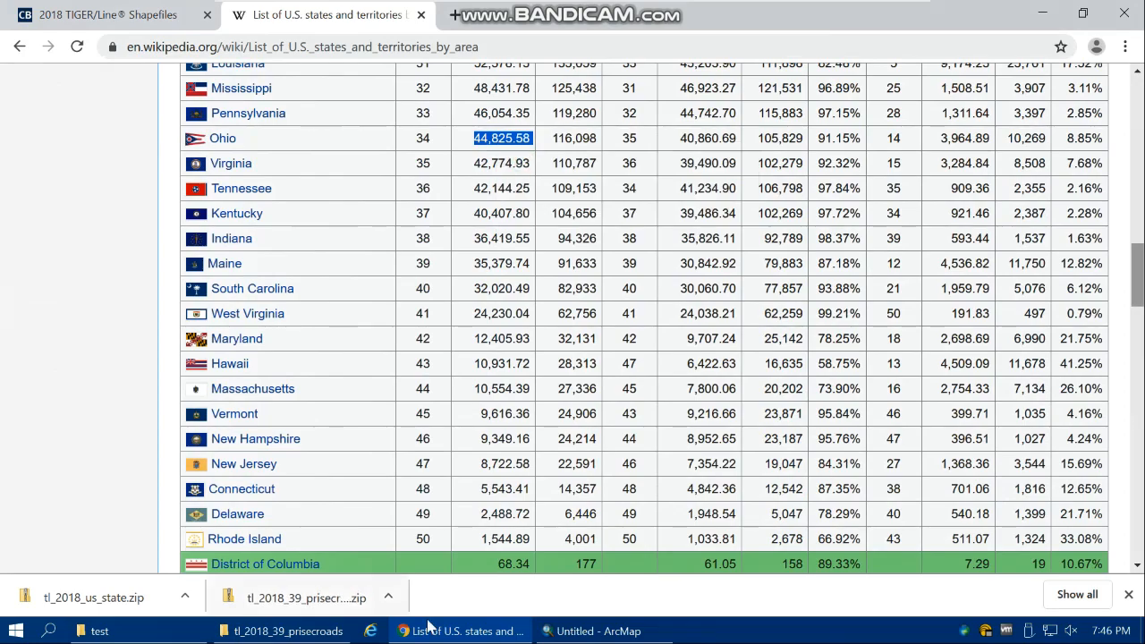
Step: Switch to ArcMap and complete the Mercator label's True Area line with 44,825.58 sq.mi
left_click(563, 631)
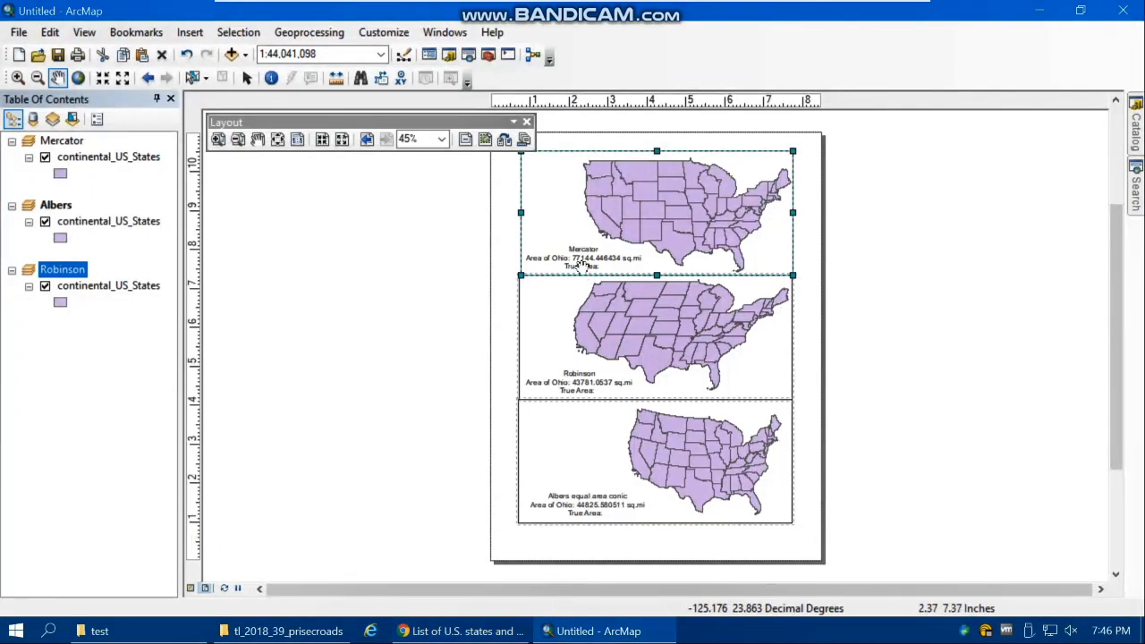
left_click(247, 78)
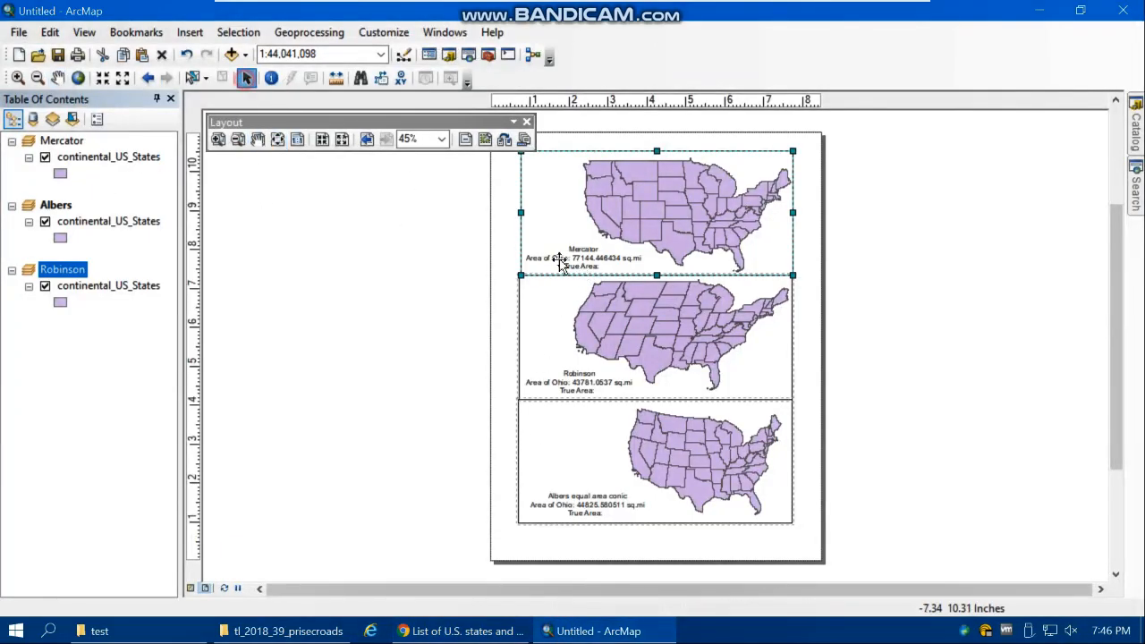
double_click(581, 257)
left_click(490, 244)
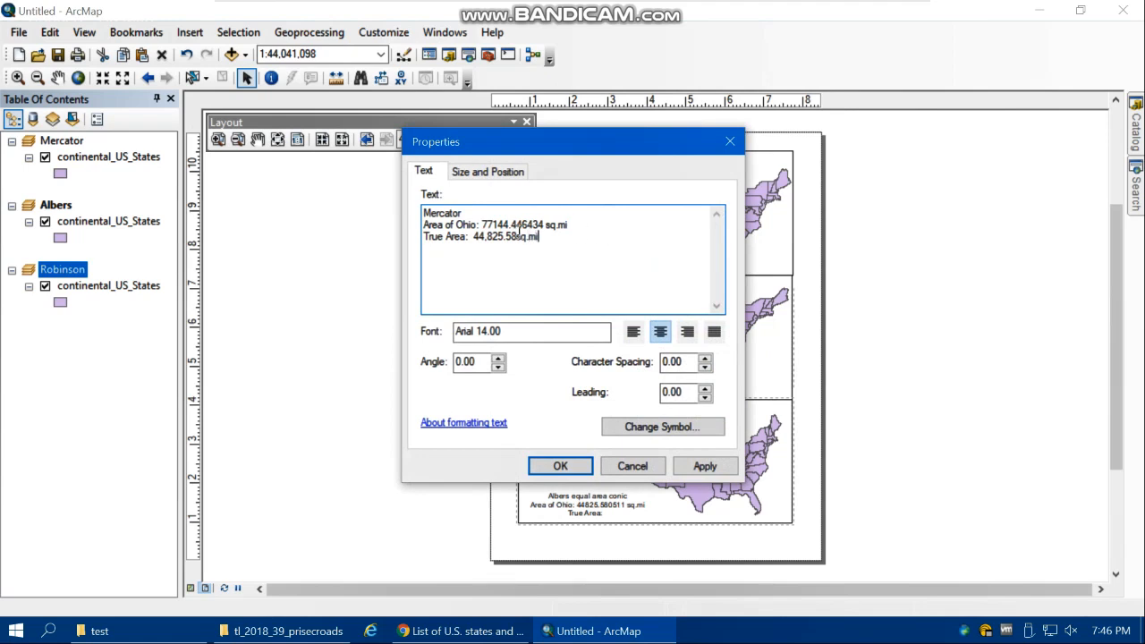
left_click(704, 466)
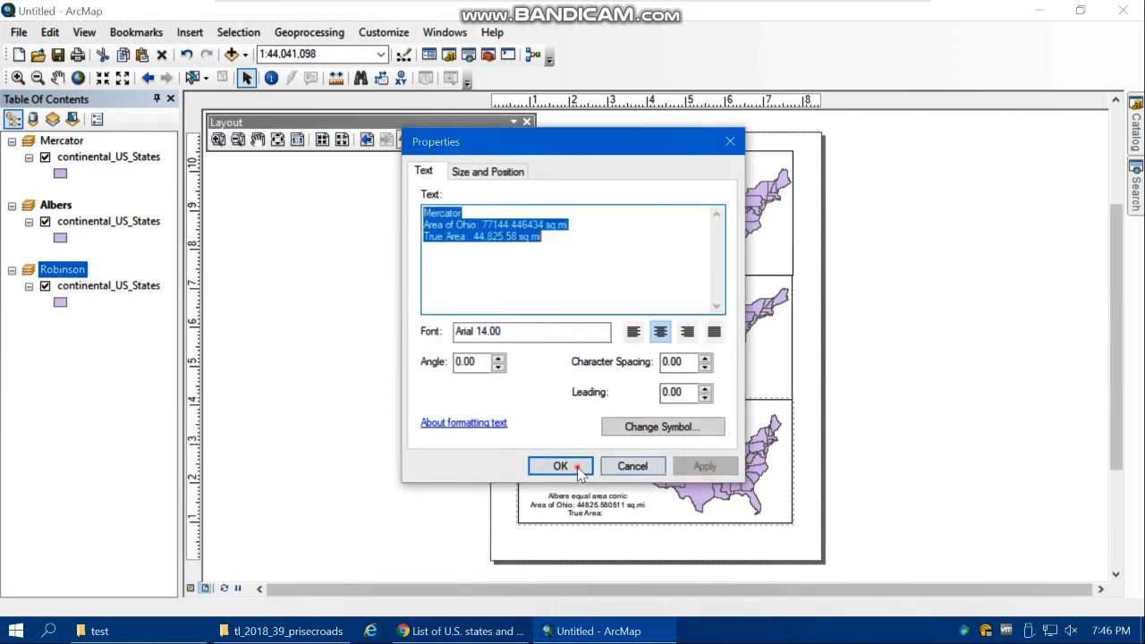
left_click(560, 466)
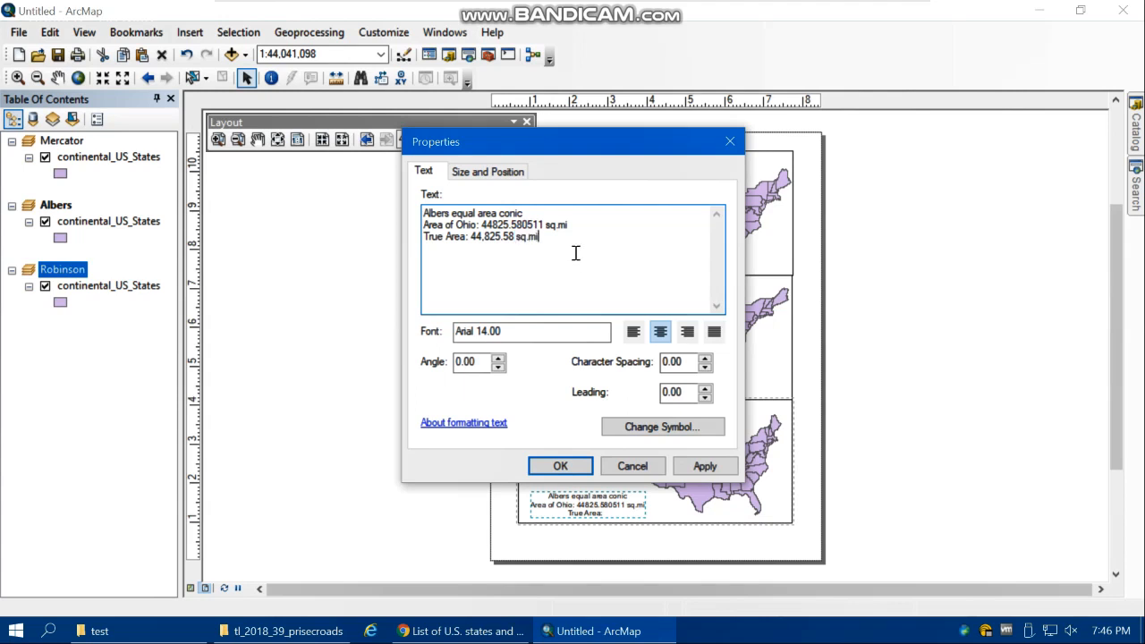
Step: Complete the True Area lines of the Albers equal area conic and Robinson labels with 44,825.58 sq.mi
left_click(705, 466)
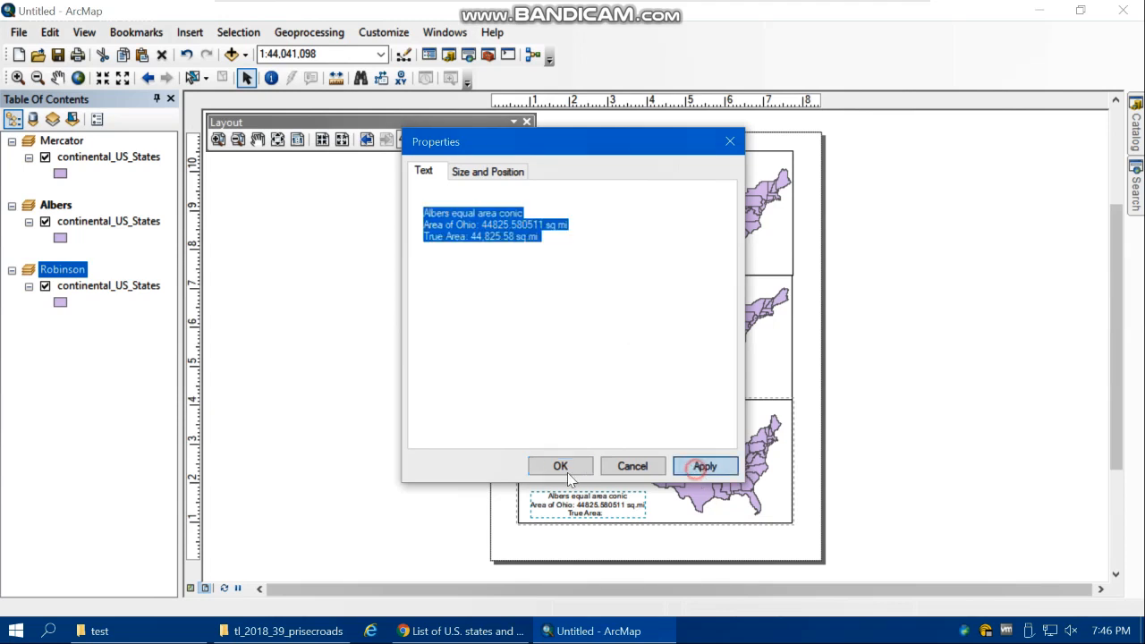
left_click(559, 466)
left_click(428, 448)
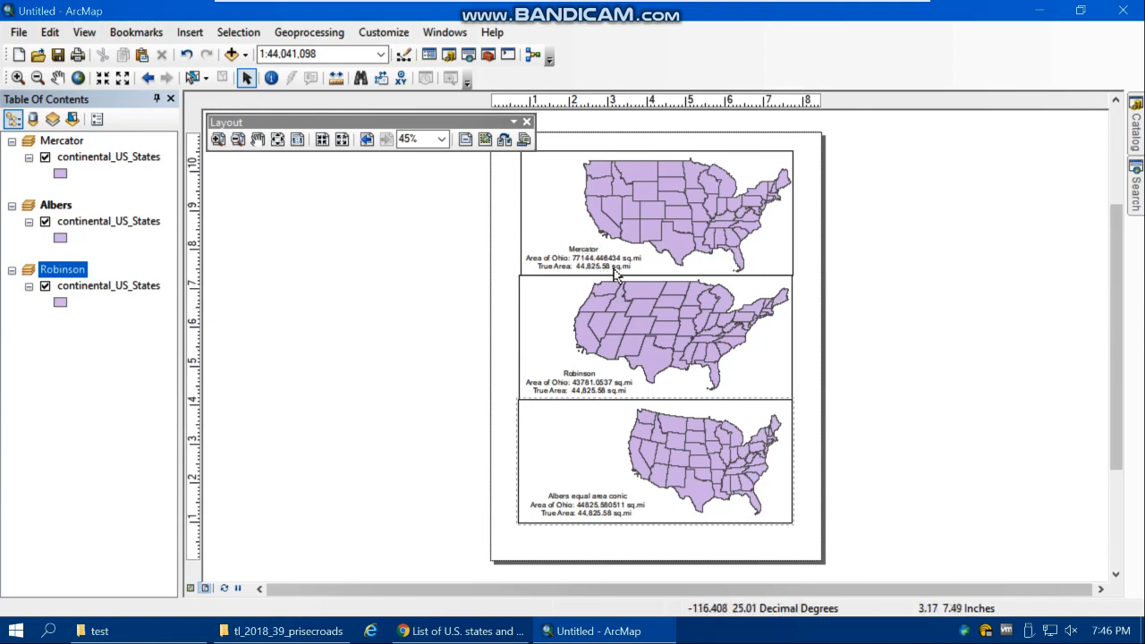
Step: Set the Mercator data frame's border to None, keeping its current coordinate system
left_click(784, 248)
right_click(773, 242)
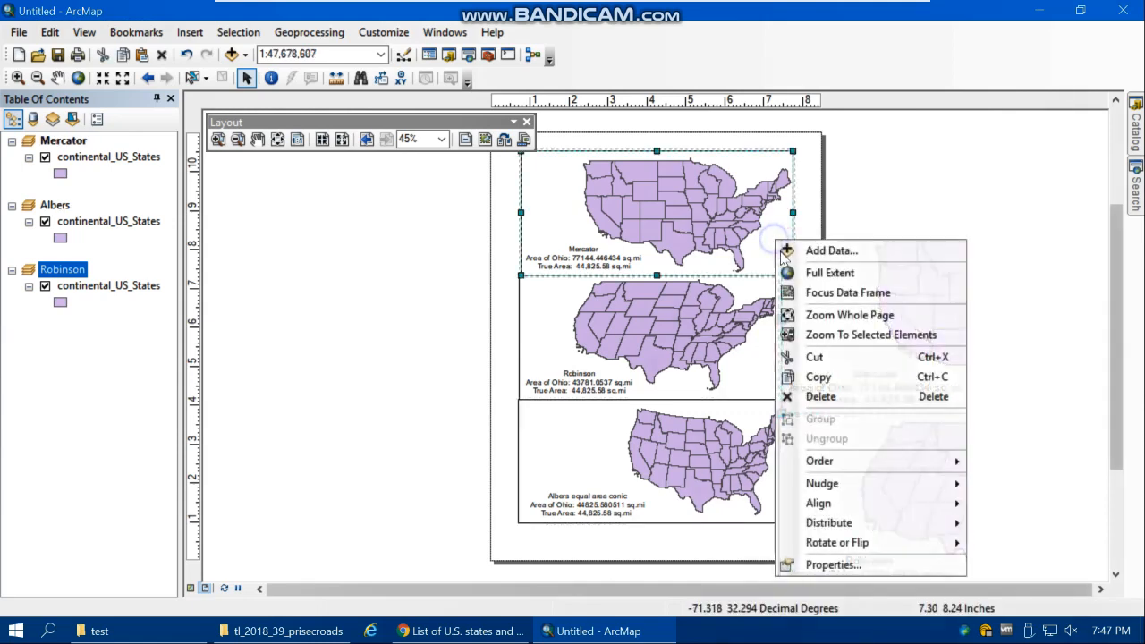
left_click(856, 567)
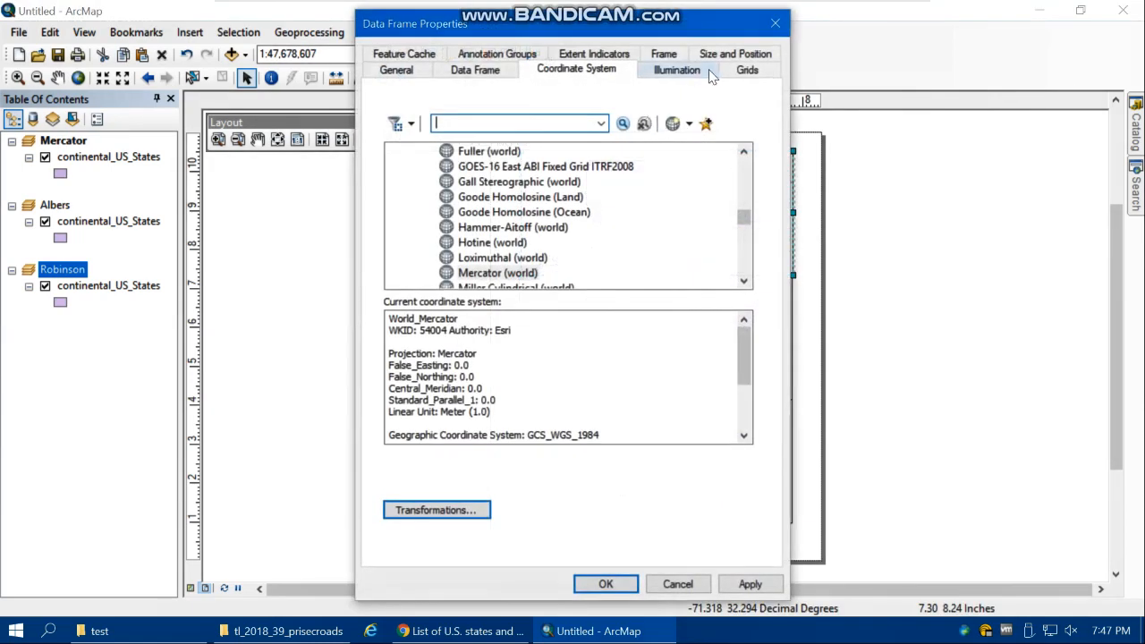
left_click(662, 55)
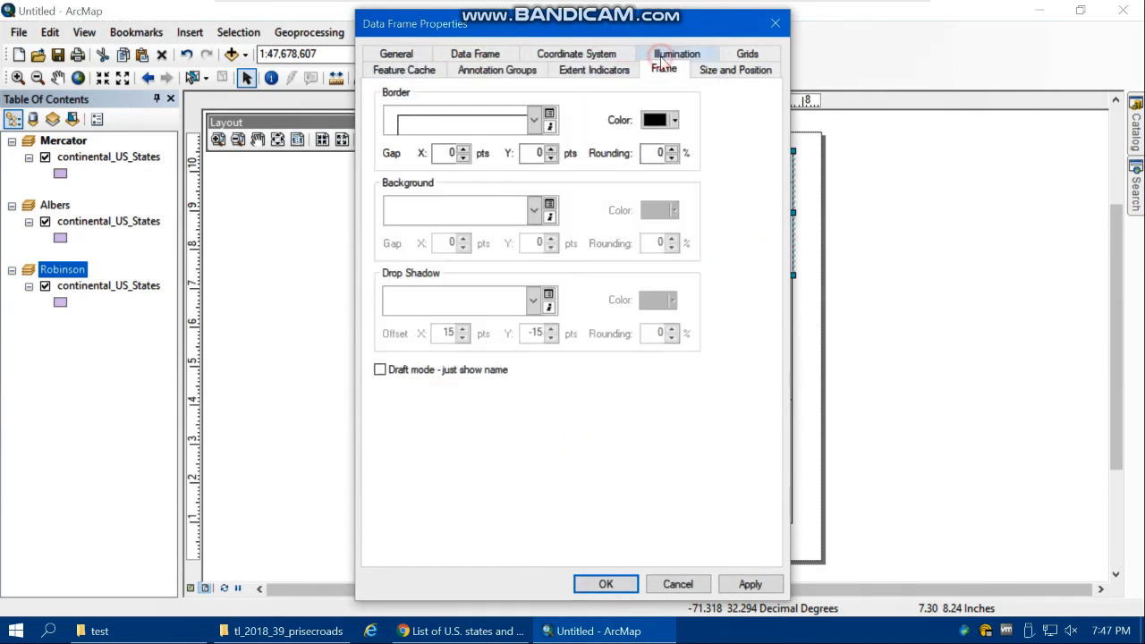
left_click(532, 120)
left_click_drag(622, 205, 565, 161)
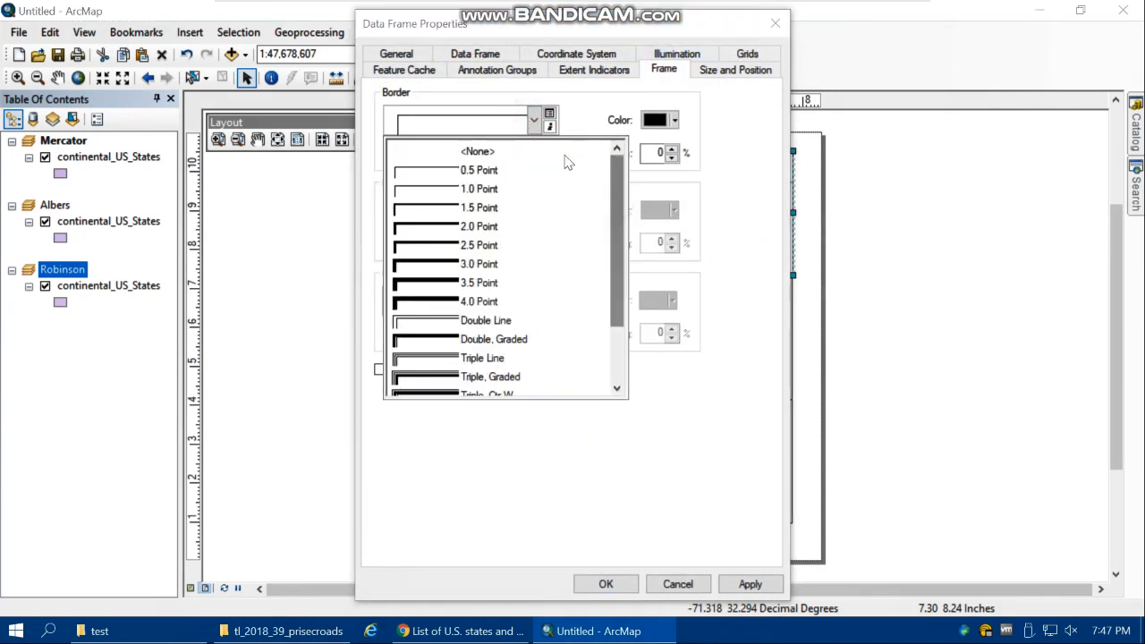
left_click(481, 152)
left_click(606, 584)
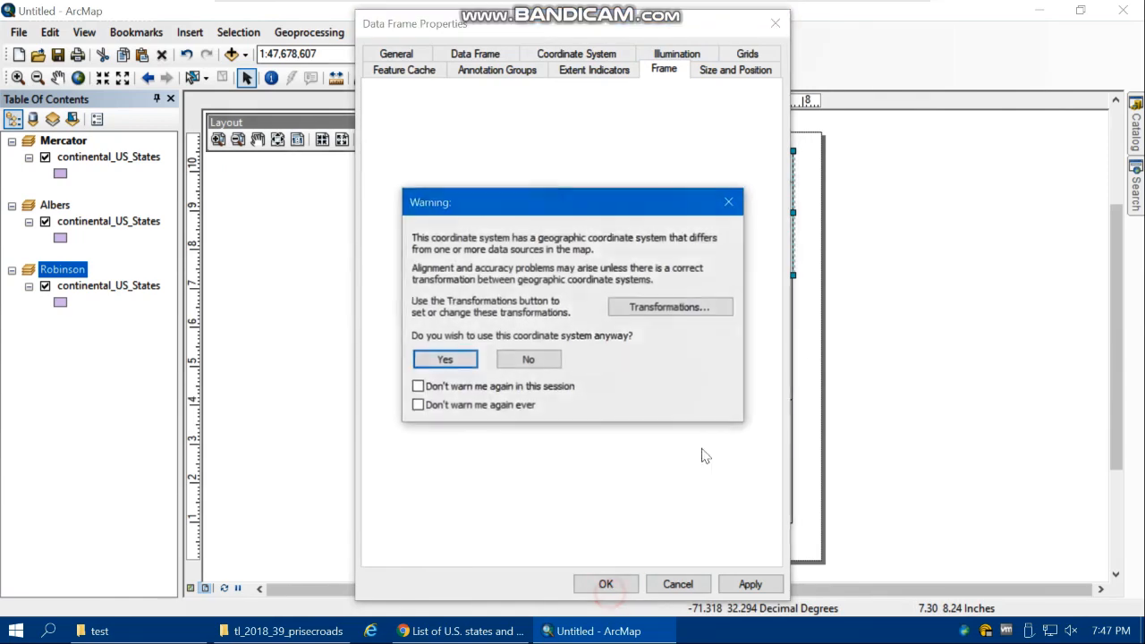
left_click(444, 363)
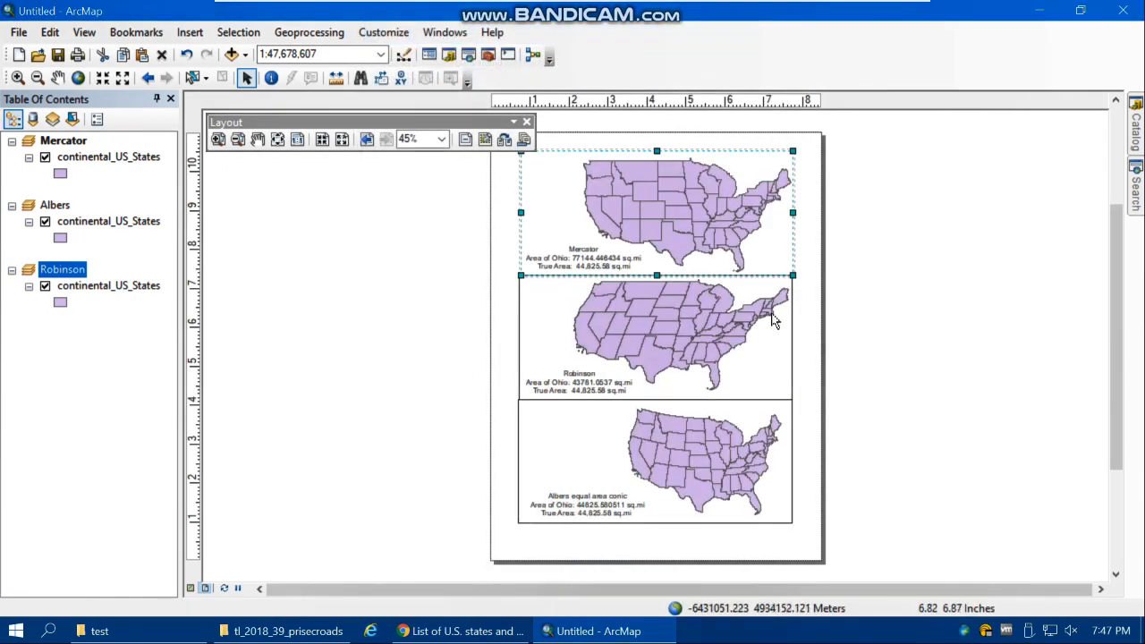
Step: Remove the border from the Robinson data frame, keeping its current coordinate system
left_click(777, 301)
right_click(777, 350)
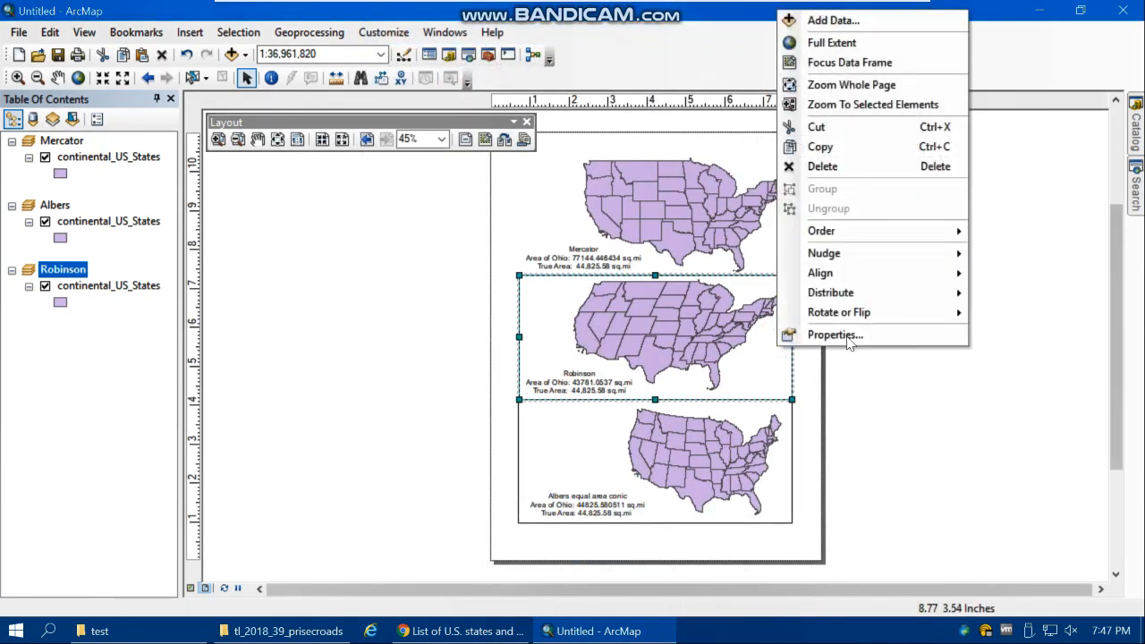
left_click(832, 333)
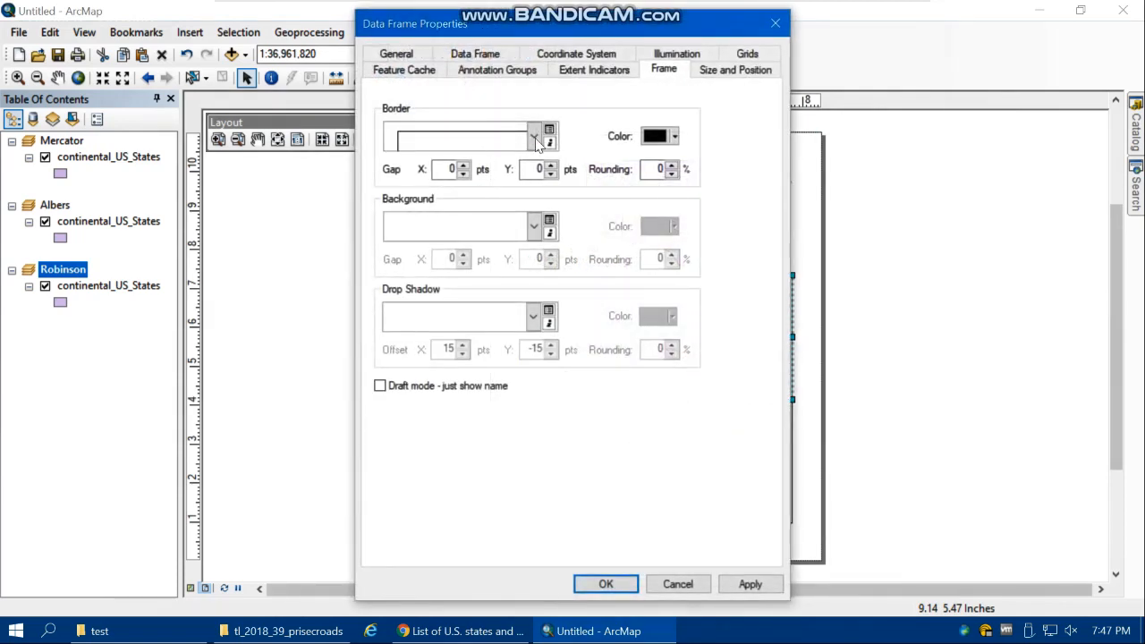
left_click(534, 138)
scroll(617, 202, "up", 2)
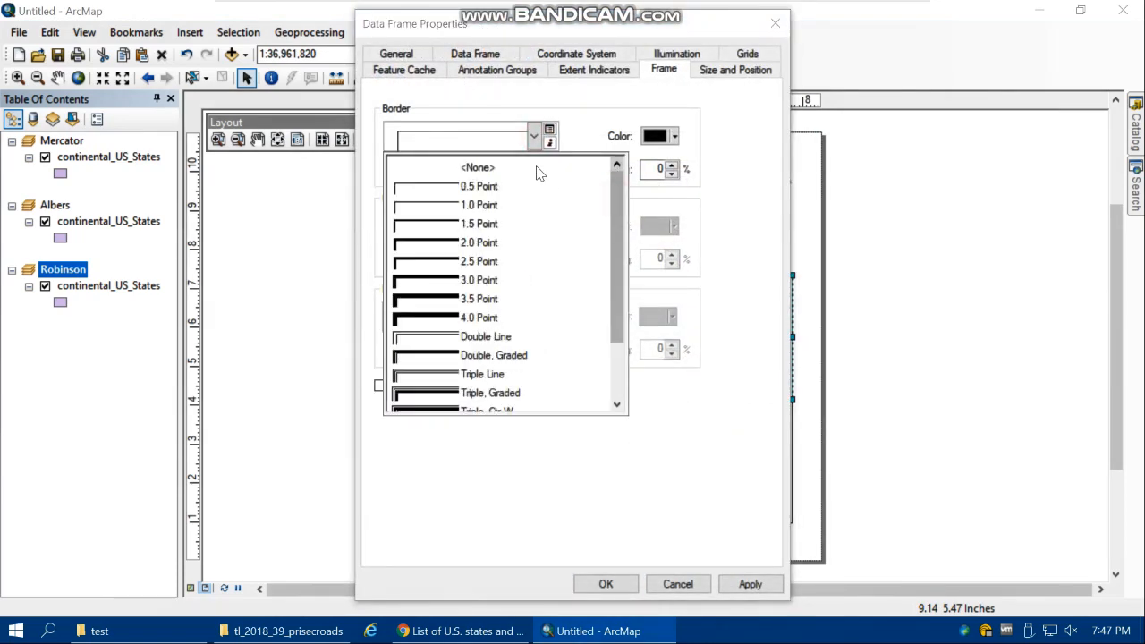
left_click(430, 168)
left_click(605, 584)
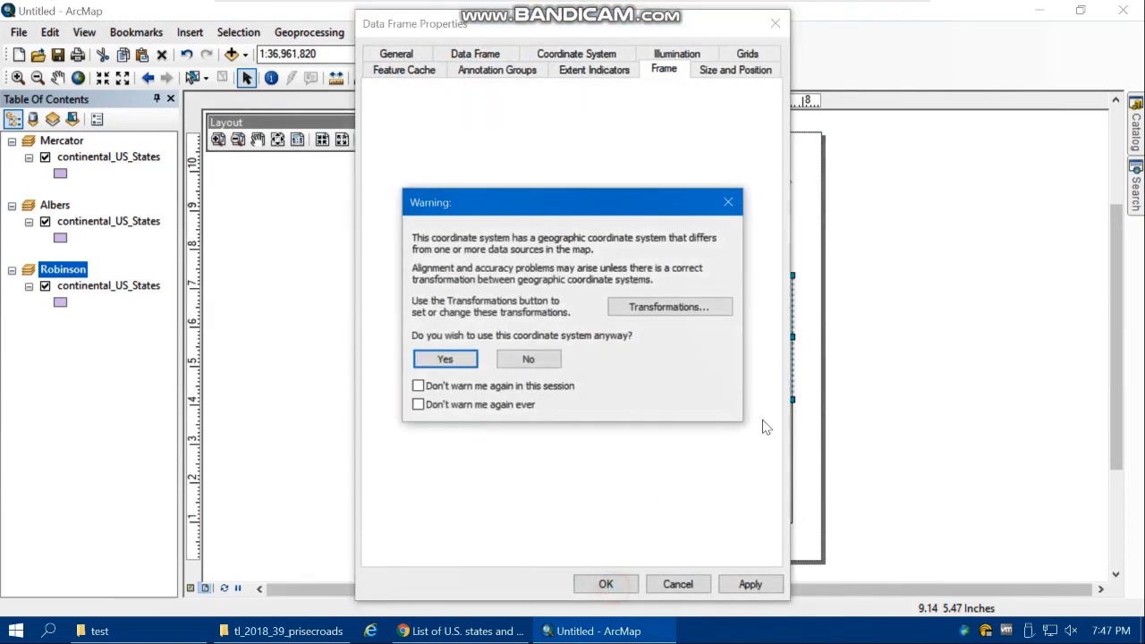
left_click(429, 361)
Step: Change the Albers data frame's border to None in its frame properties
left_click(780, 430)
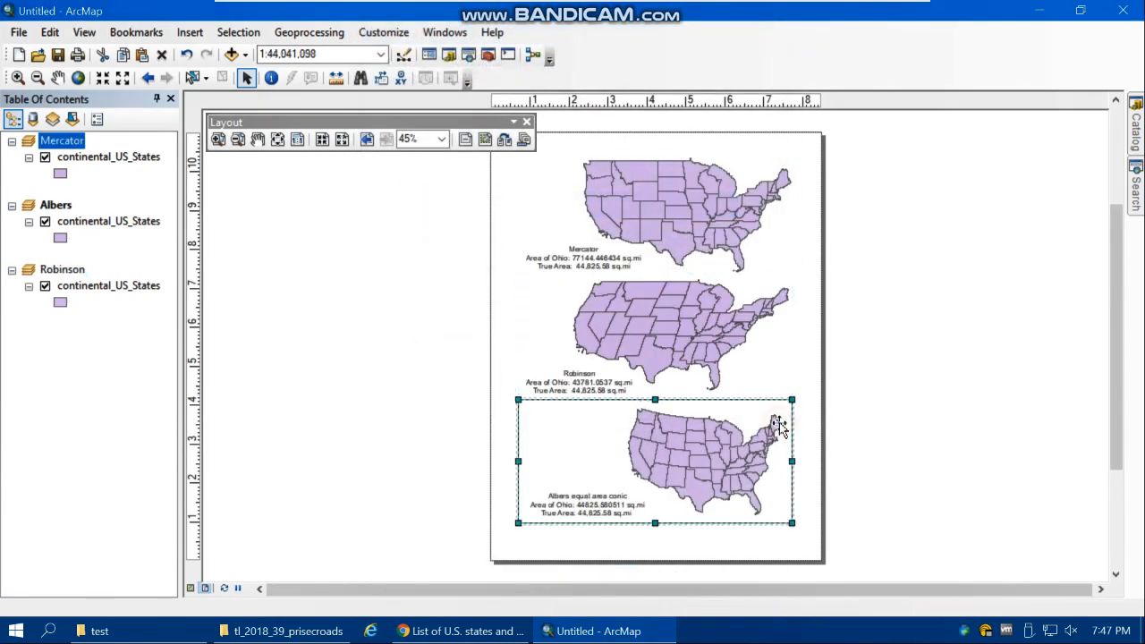
right_click(780, 430)
left_click(814, 411)
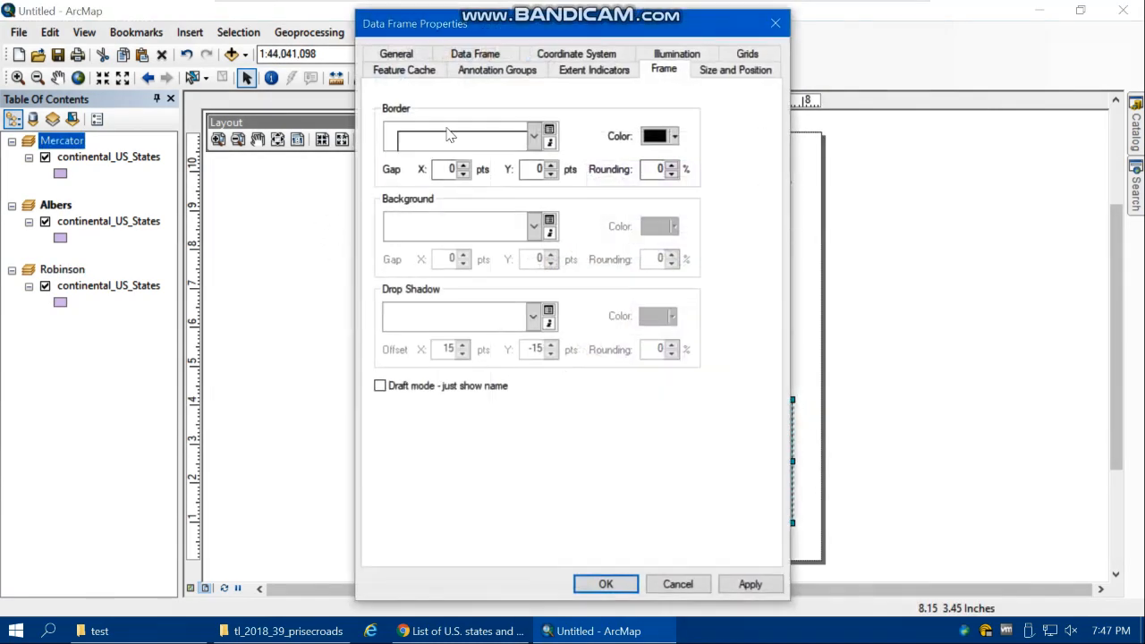
left_click(451, 134)
left_click(617, 185)
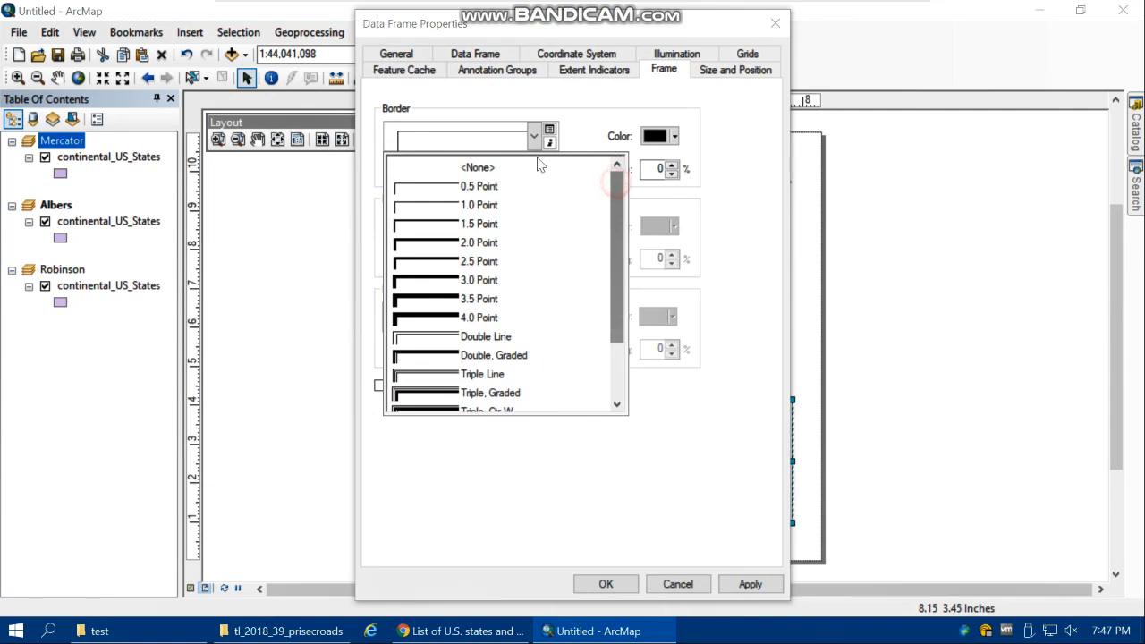
left_click(483, 167)
left_click(606, 583)
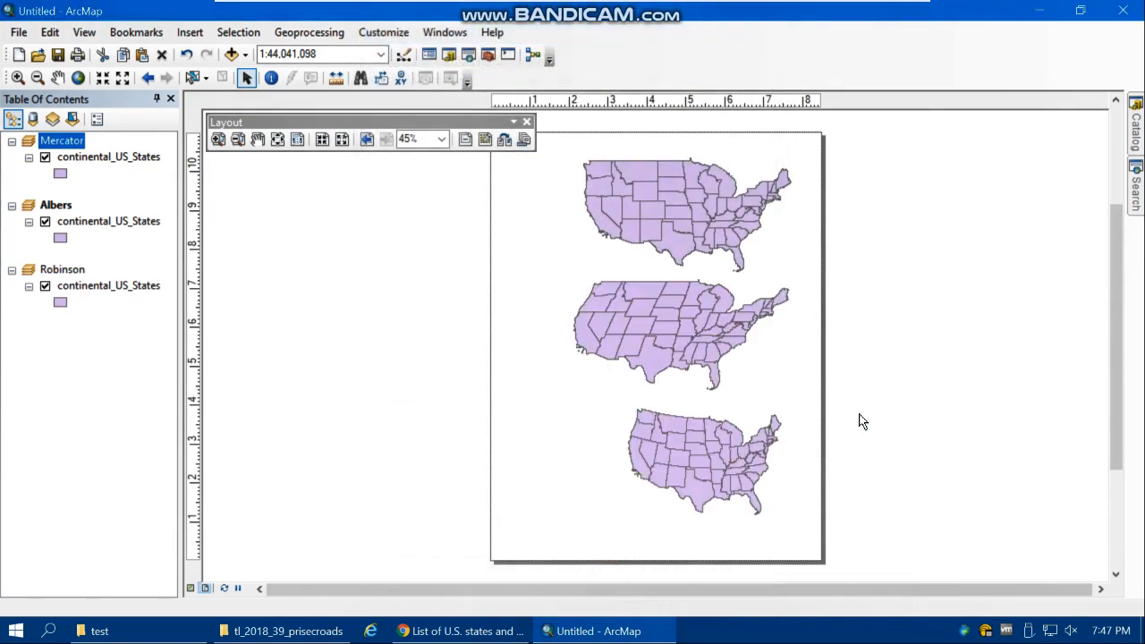
Step: Move the Mercator, Robinson and Albers text labels slightly left and up, toward the page's left edge
left_click(813, 343)
left_click(783, 340)
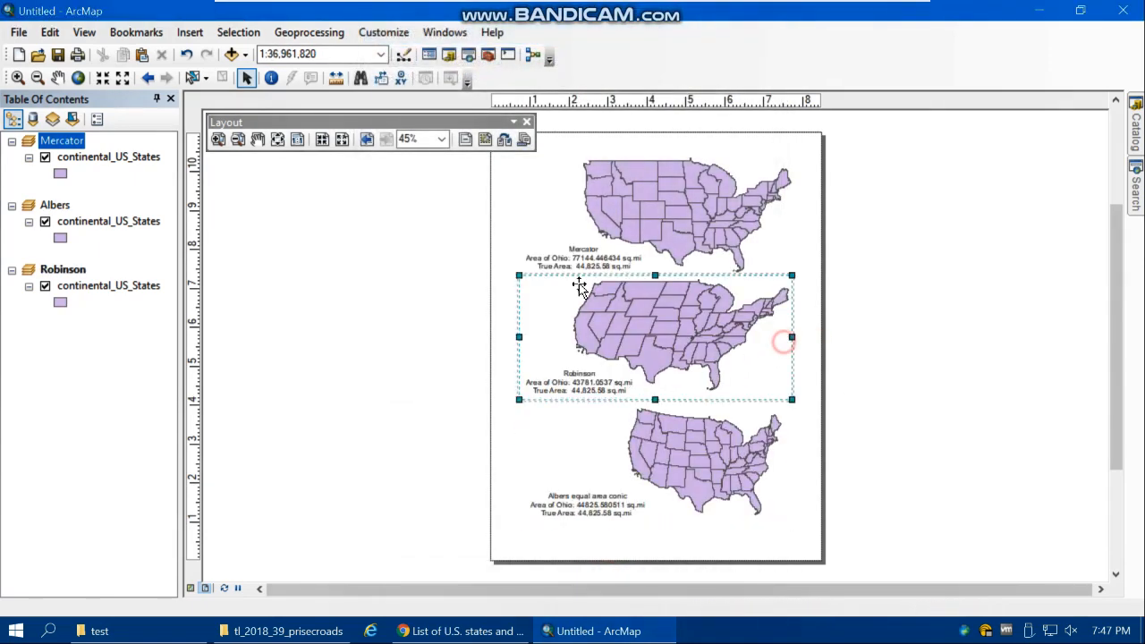
left_click_drag(582, 263, 555, 251)
left_click(577, 379)
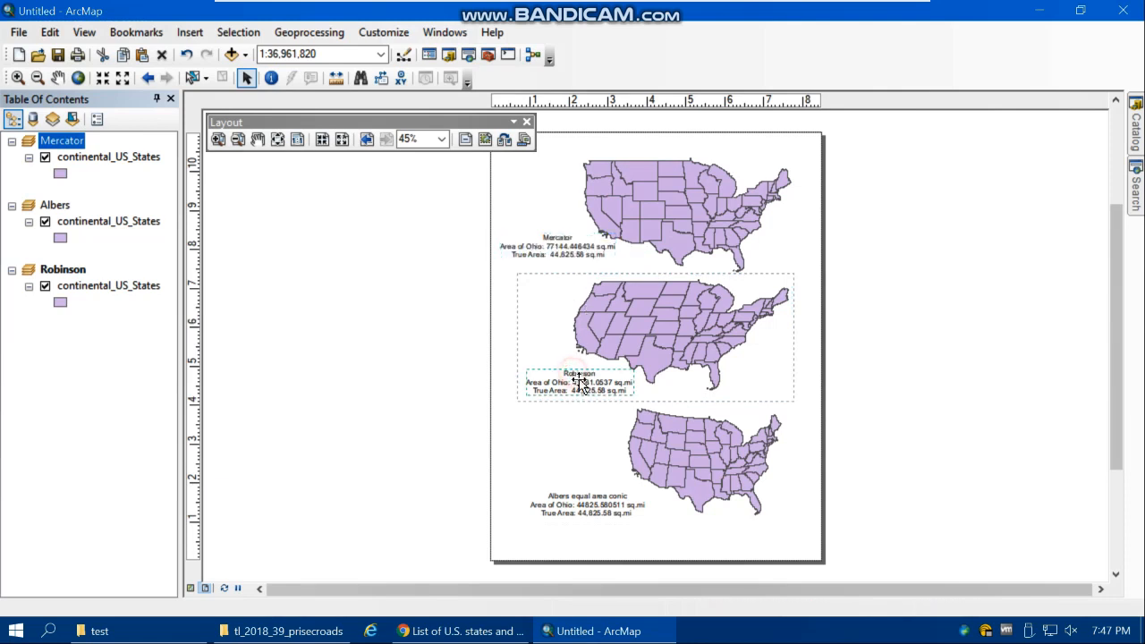
left_click_drag(579, 382, 552, 377)
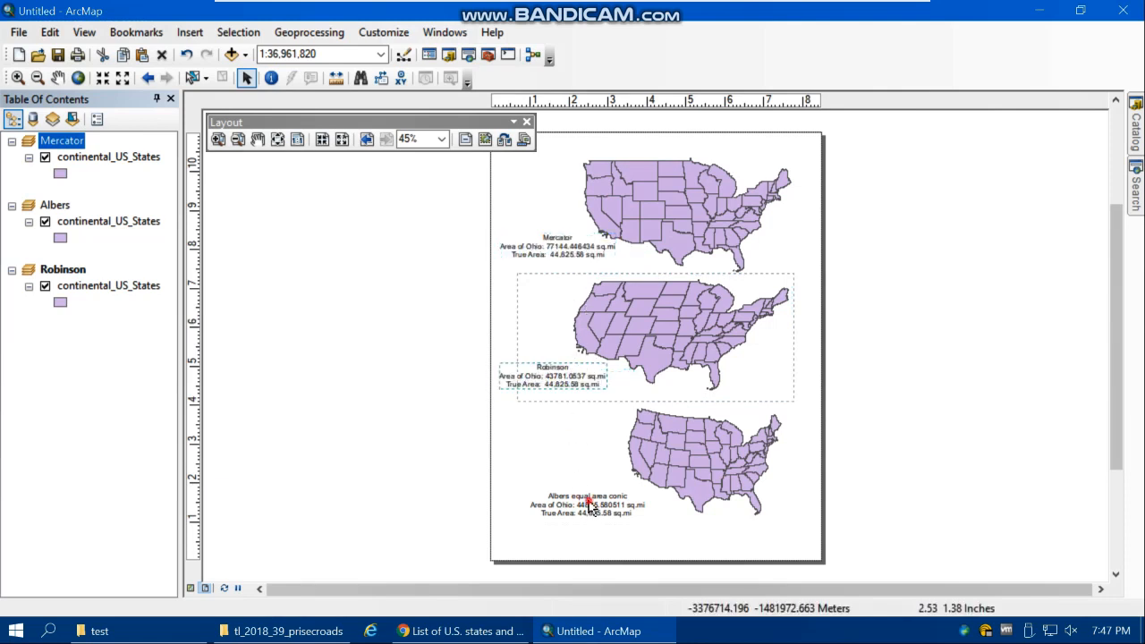
left_click_drag(594, 509, 570, 501)
left_click(437, 484)
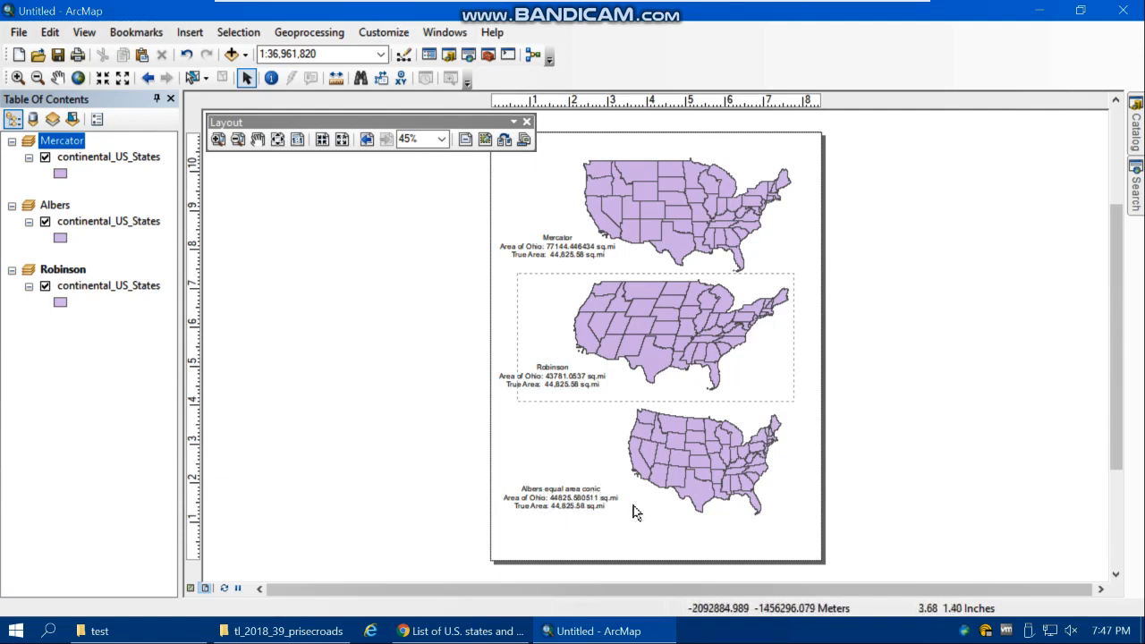
left_click(362, 387)
left_click(560, 333)
left_click(444, 326)
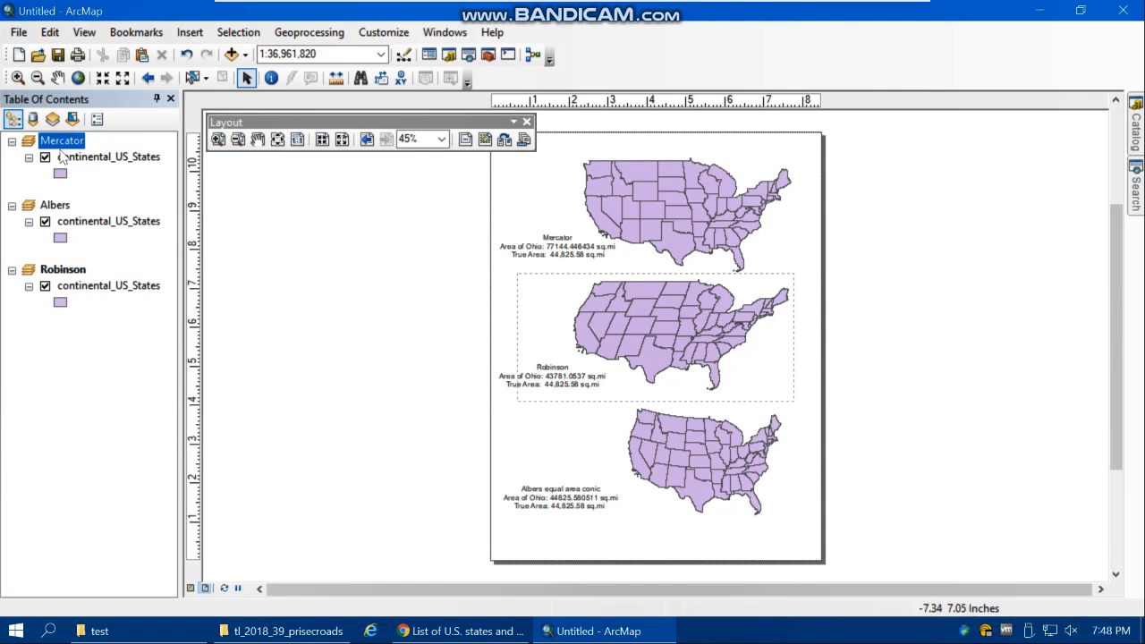
Step: Turn on feature labels for the Robinson frame's continental_US_States layer, using the NAME field
right_click(79, 294)
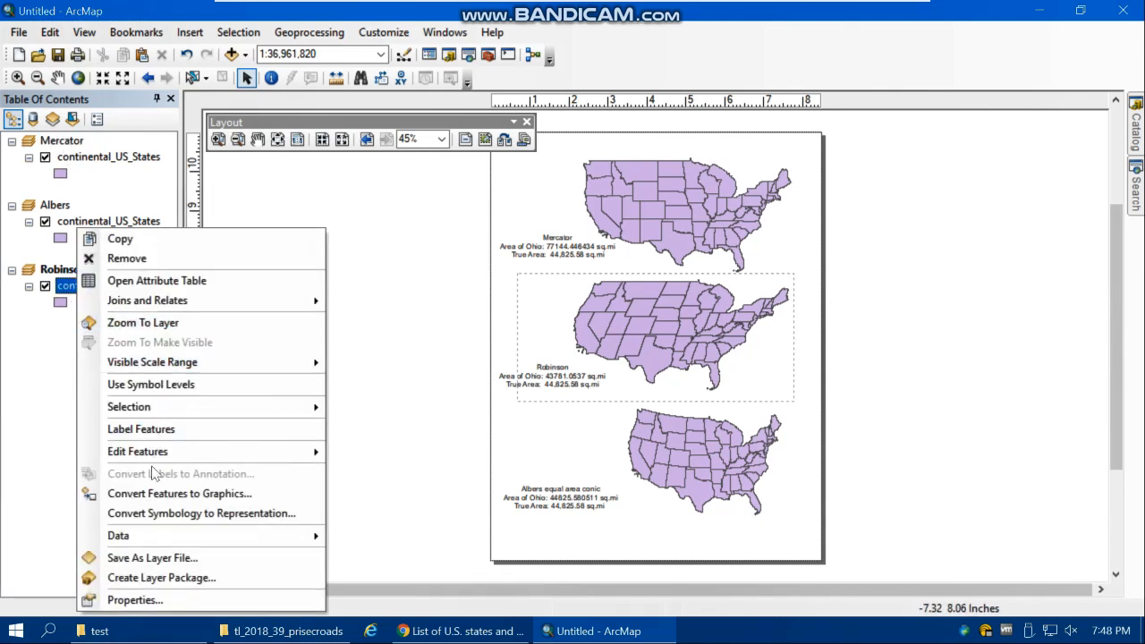
left_click(161, 599)
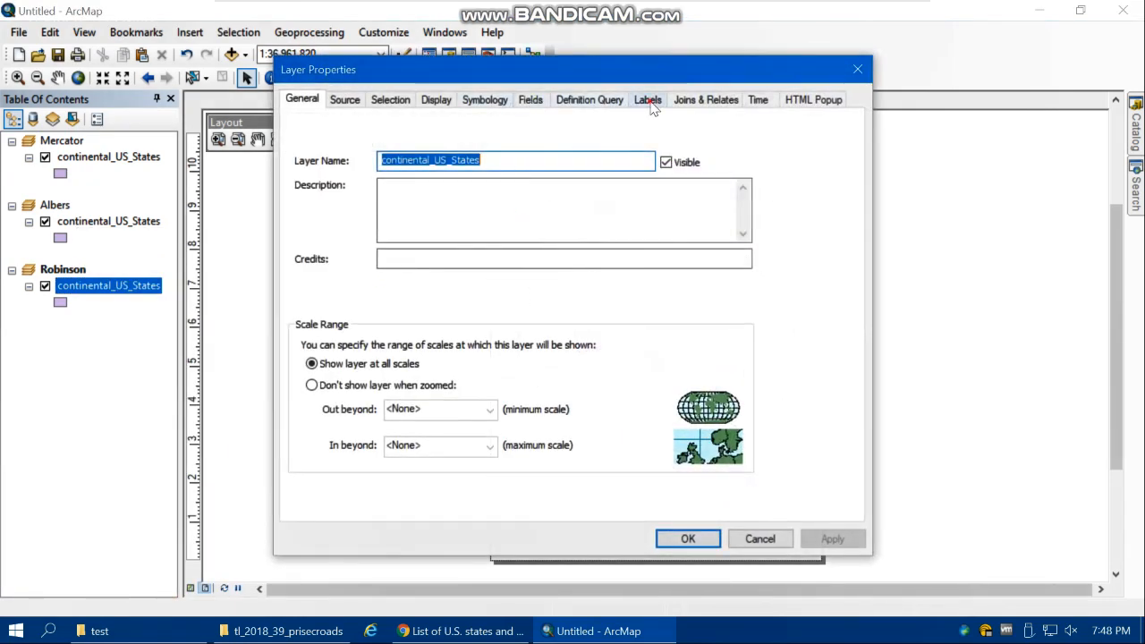
left_click(649, 101)
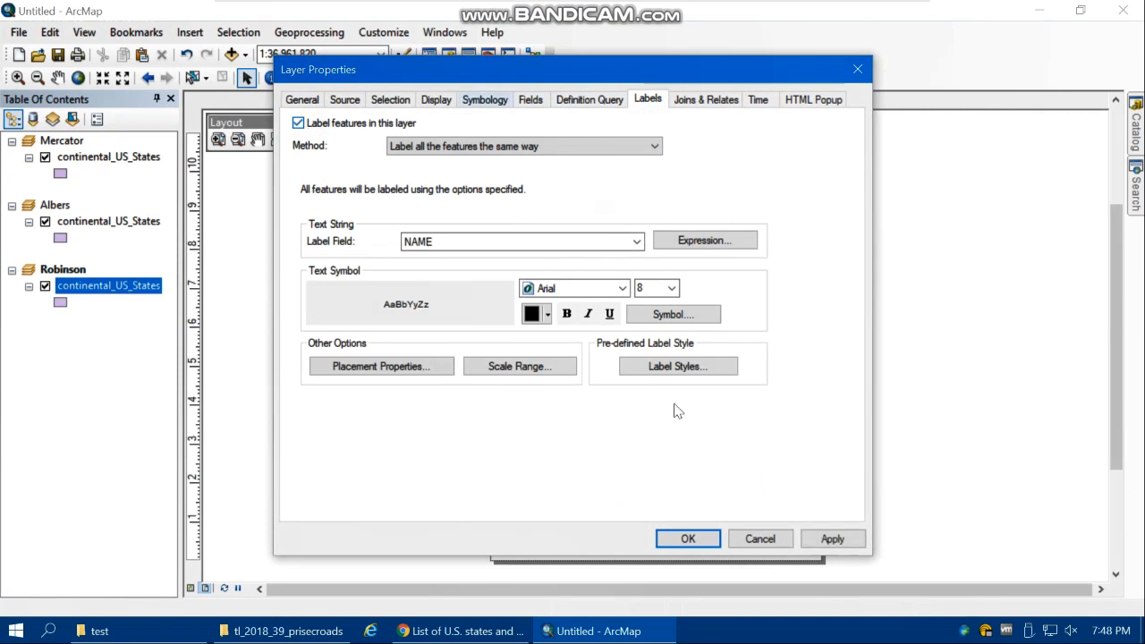
left_click(830, 538)
left_click(687, 538)
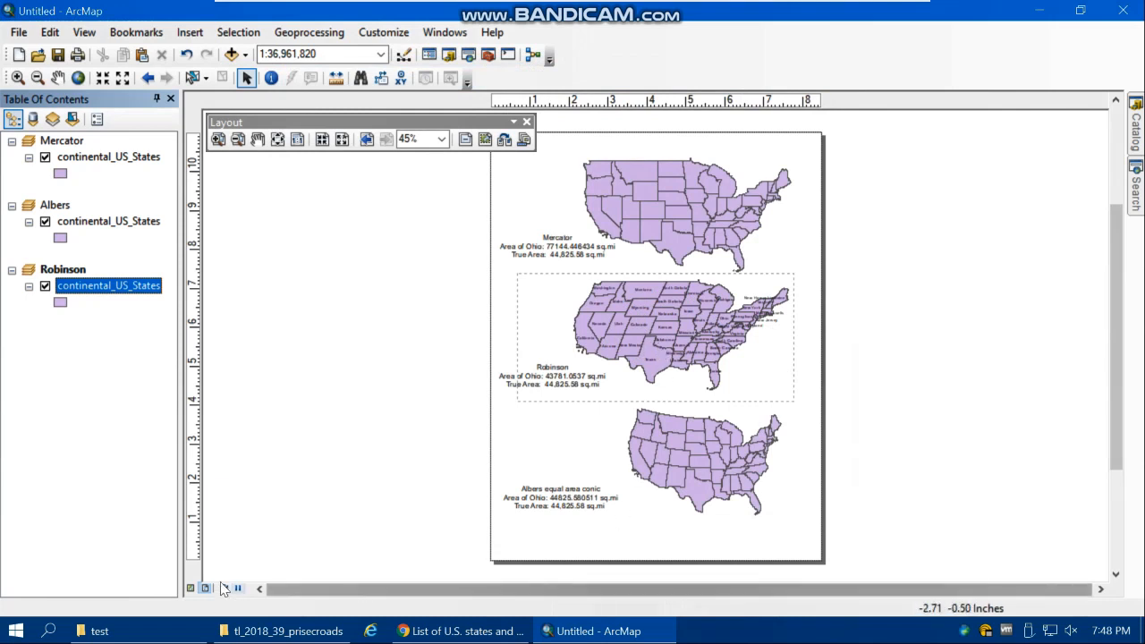
Step: Add a halo mask of size 3 to the state name labels of the Robinson frame's continental_US_States layer
right_click(86, 291)
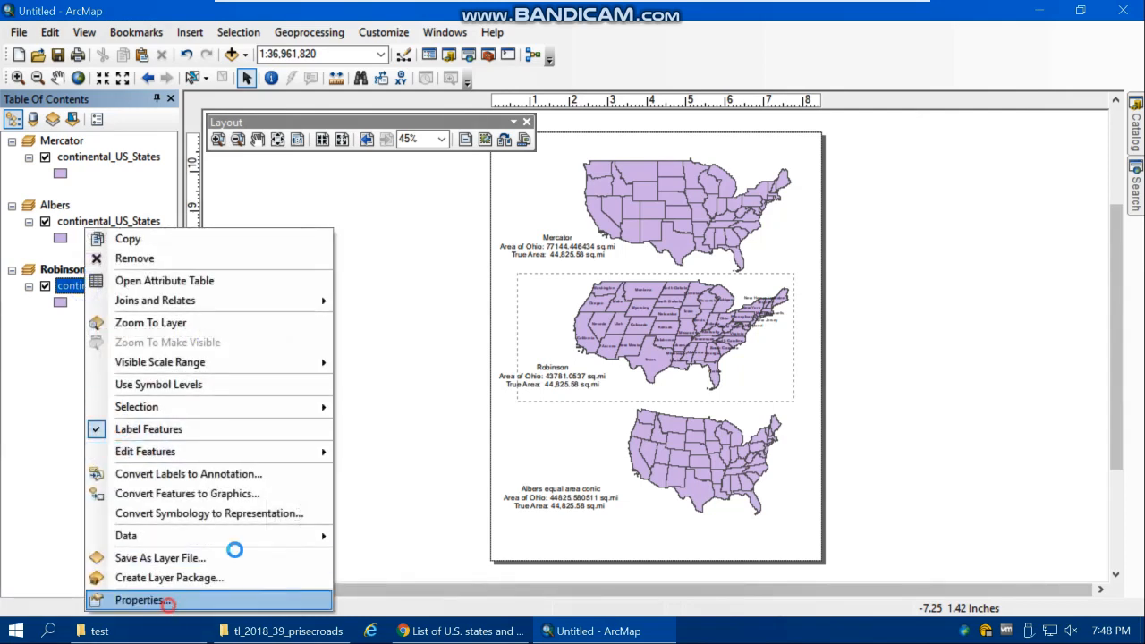
left_click(165, 601)
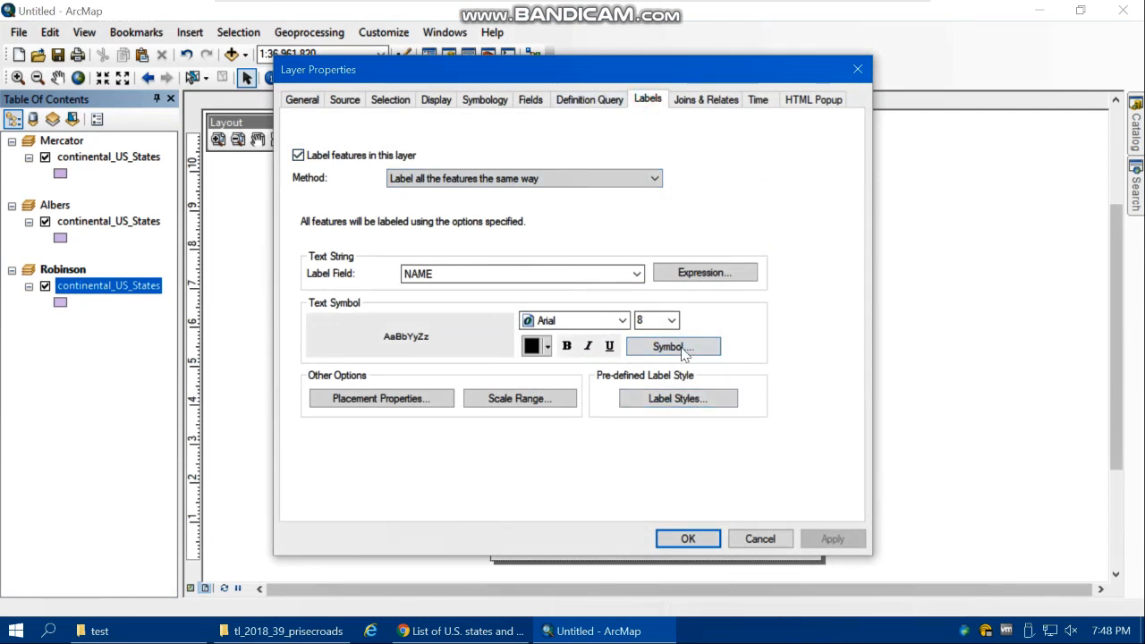
left_click(678, 348)
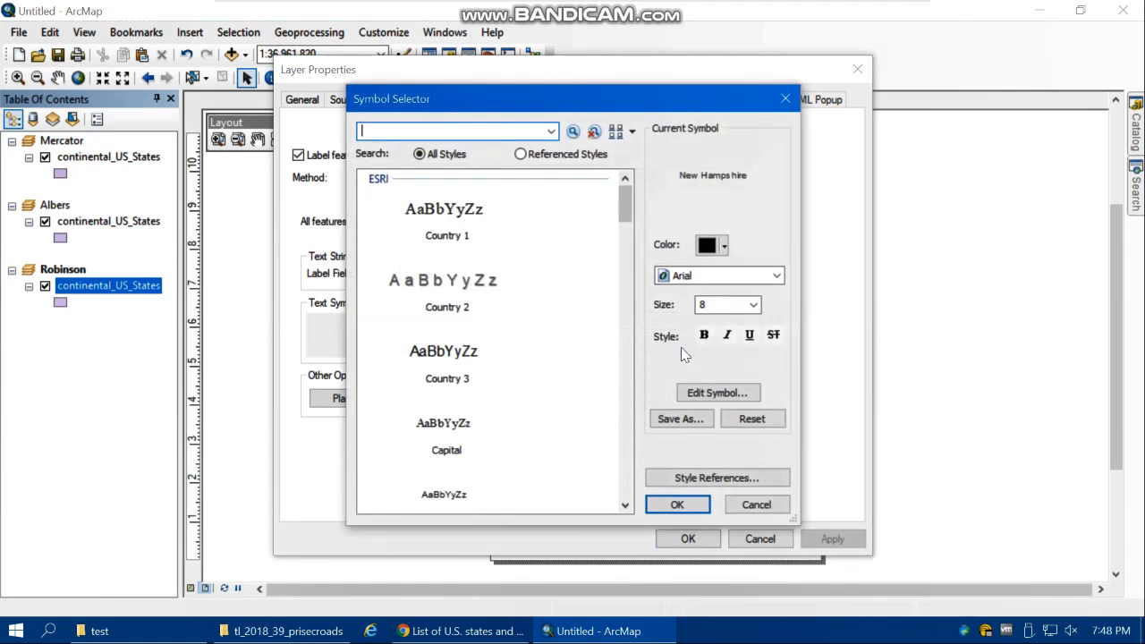
left_click(716, 390)
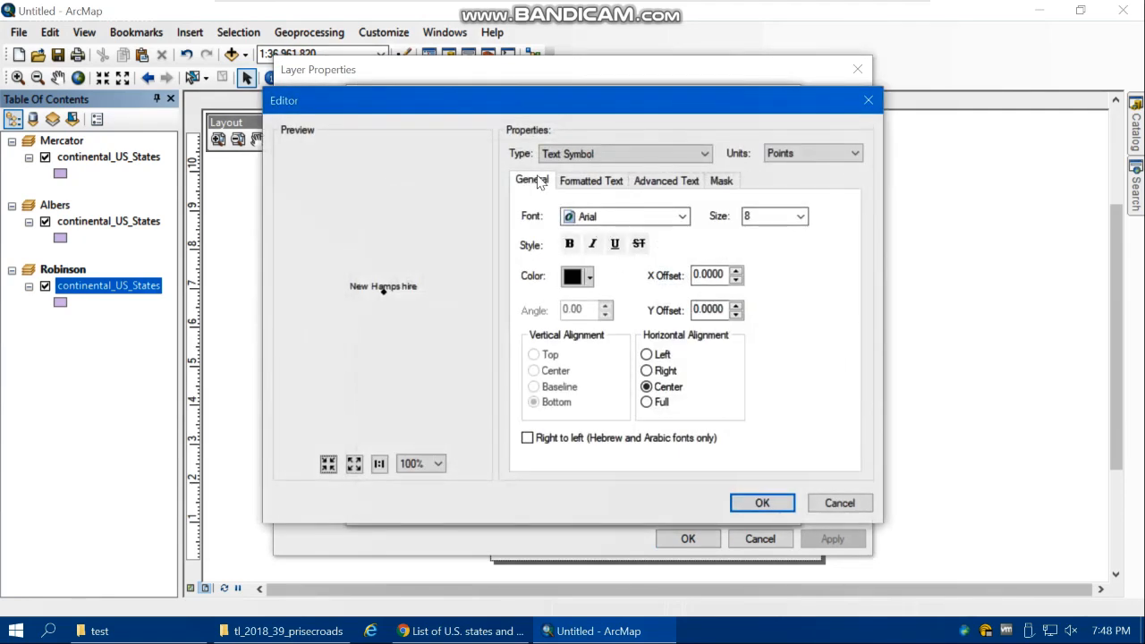
left_click(720, 180)
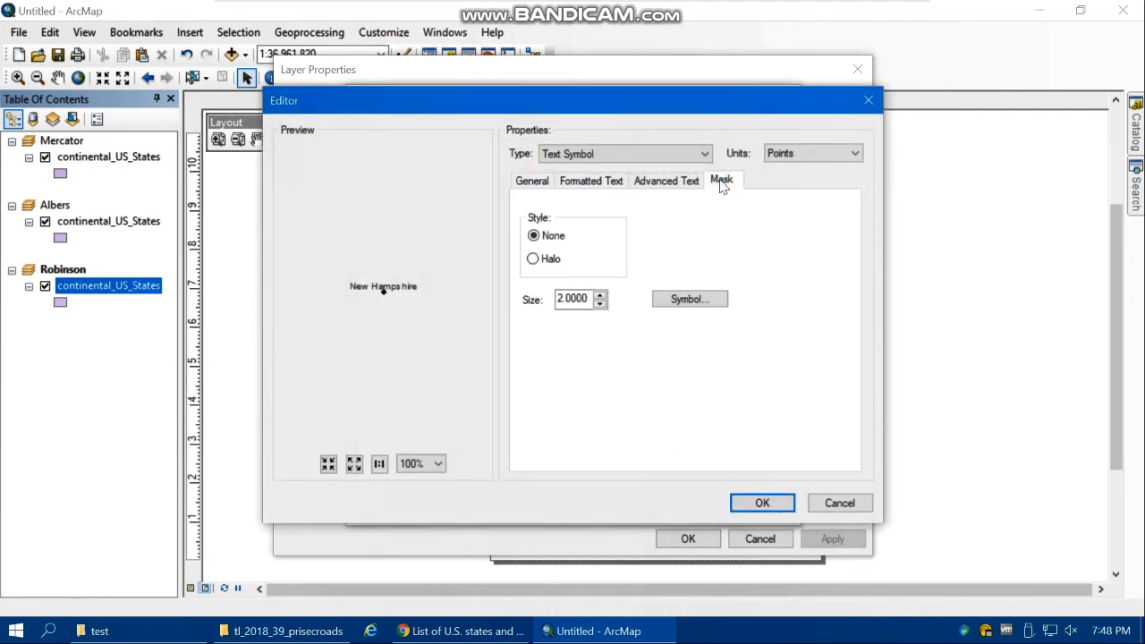
left_click(534, 259)
left_click(600, 296)
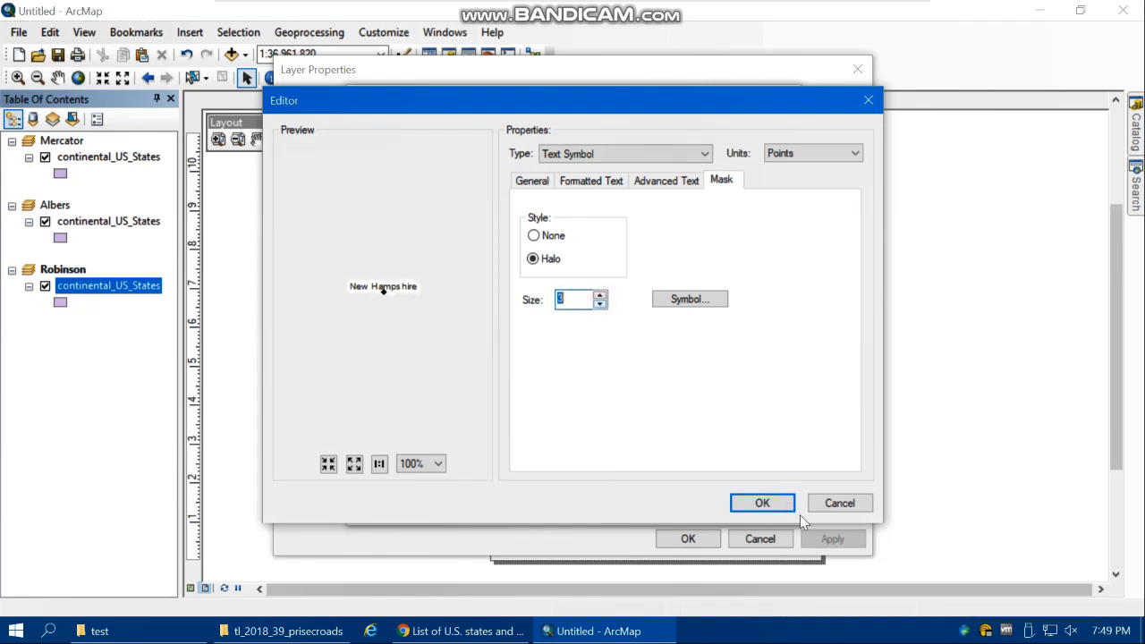
left_click(776, 504)
left_click(677, 506)
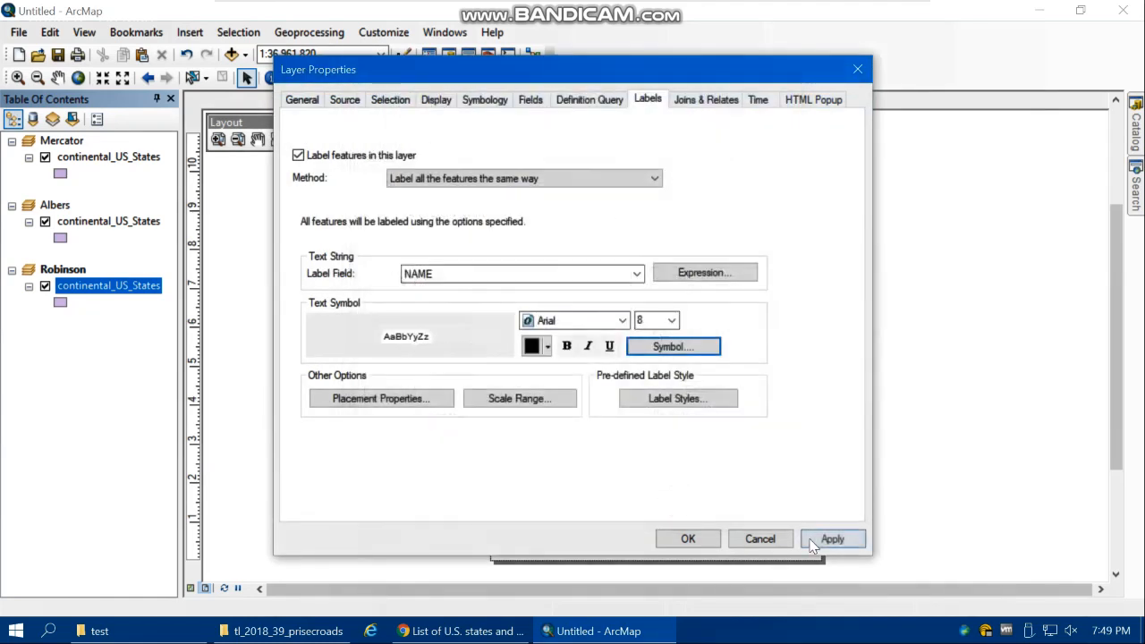
left_click(831, 538)
left_click(688, 539)
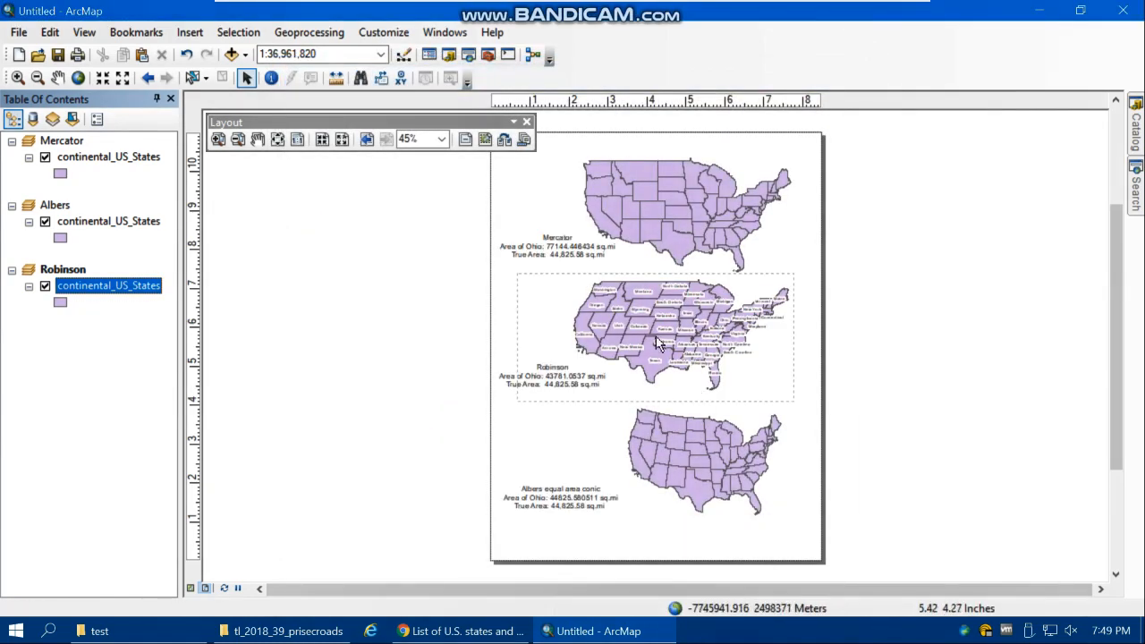